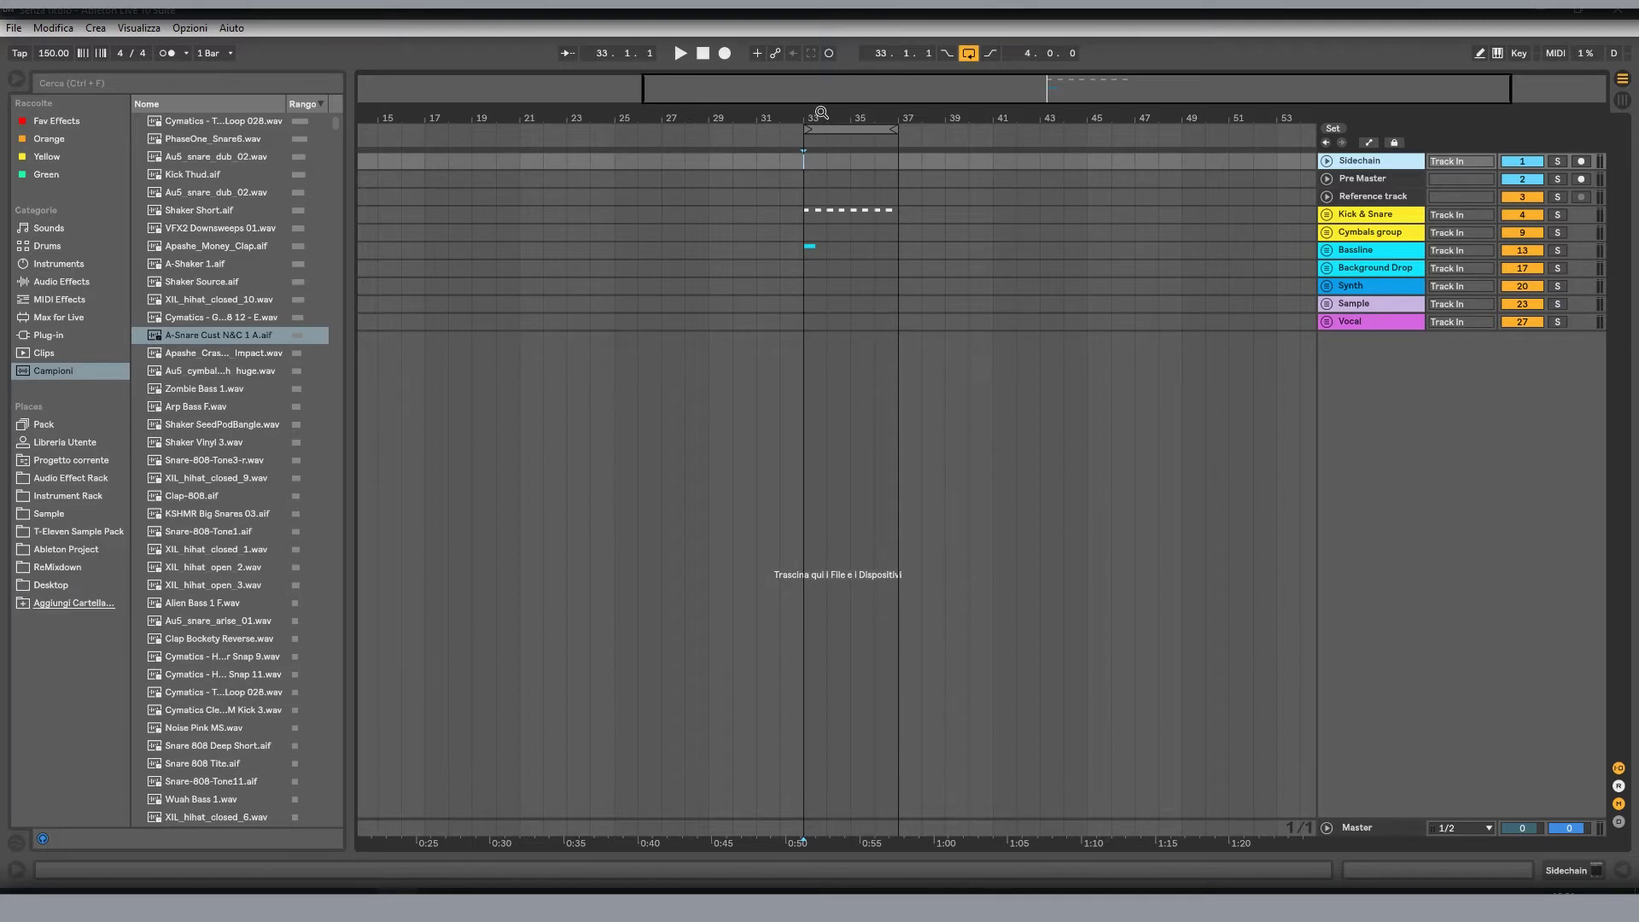
- Unfold the Kick & Snare group and its Kick track in the arrangement
drag(819, 110, 768, 112)
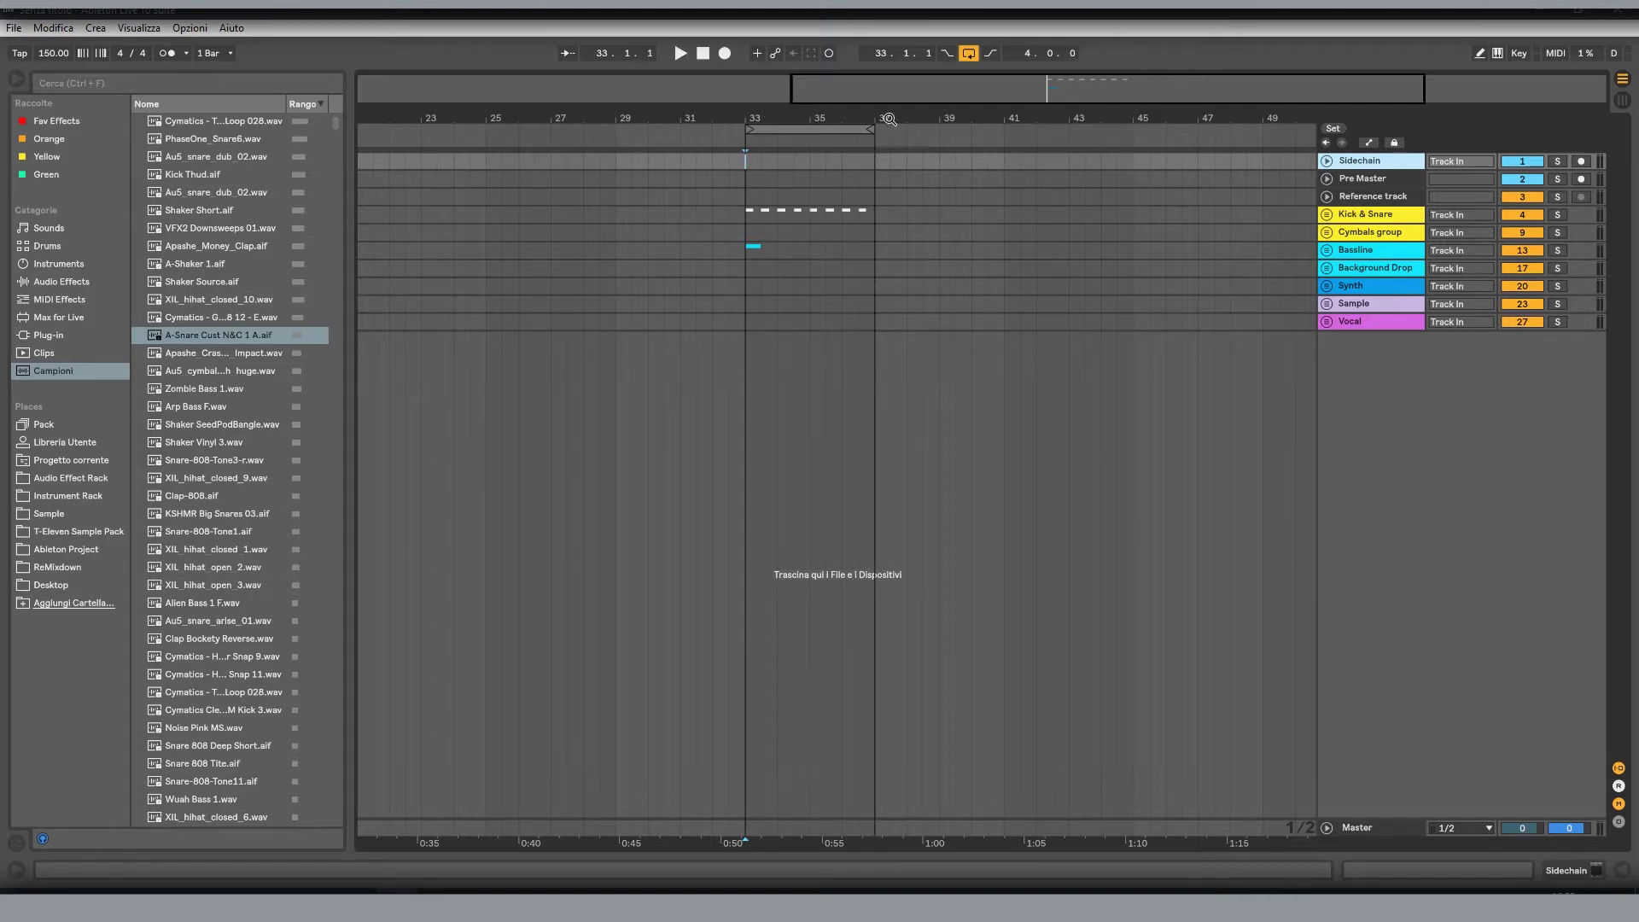
click(1326, 215)
drag(751, 117, 751, 205)
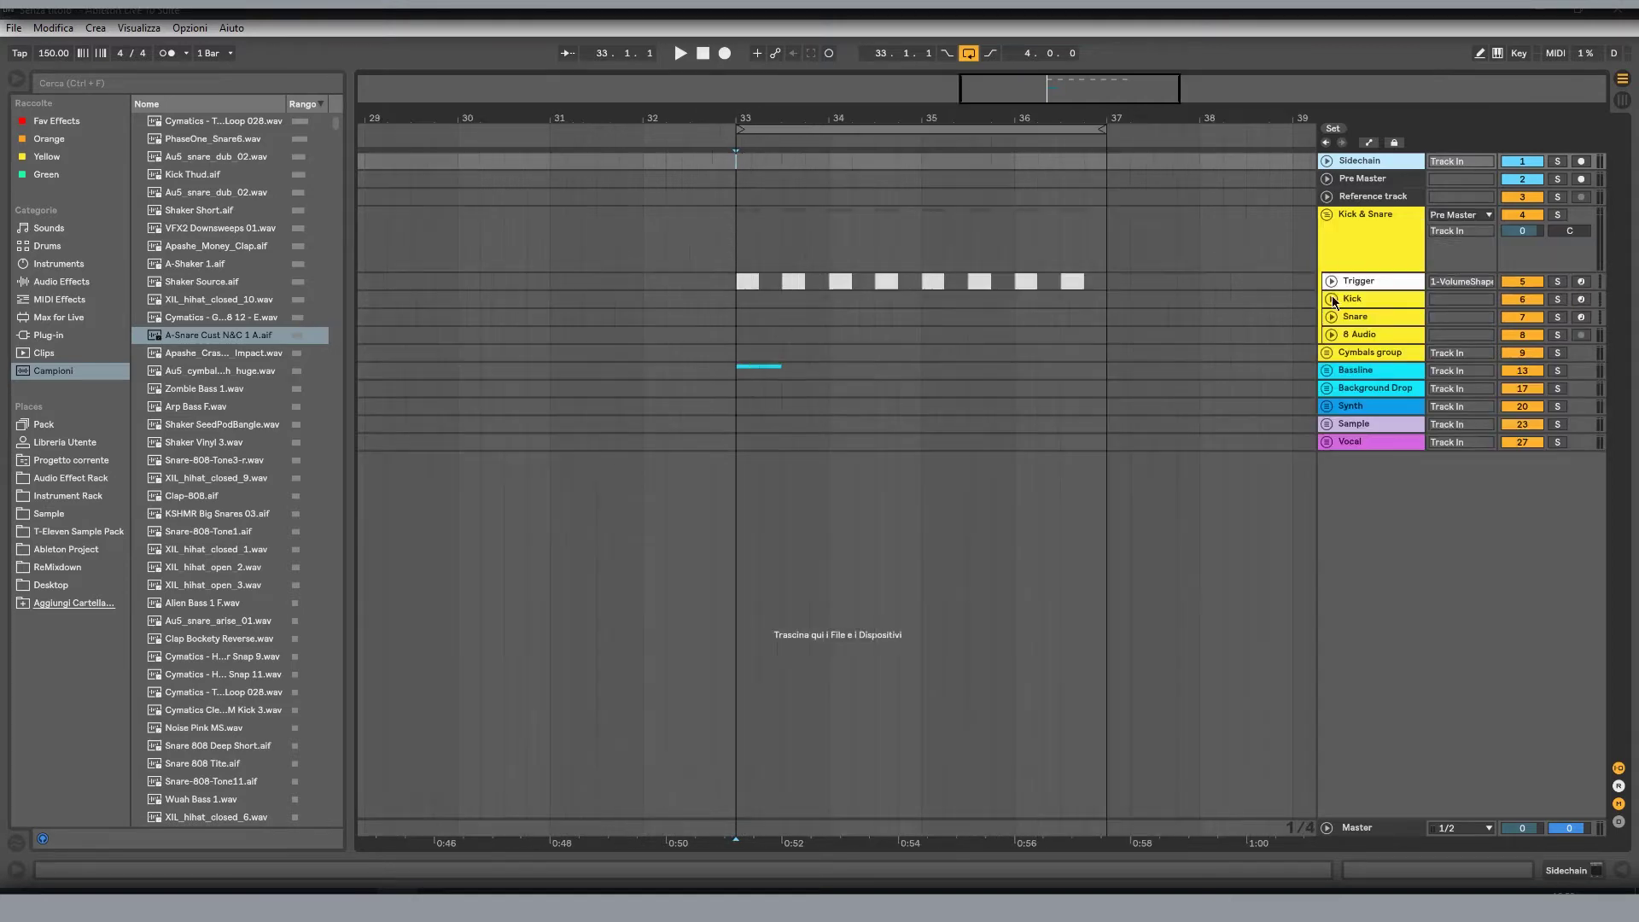
click(1331, 299)
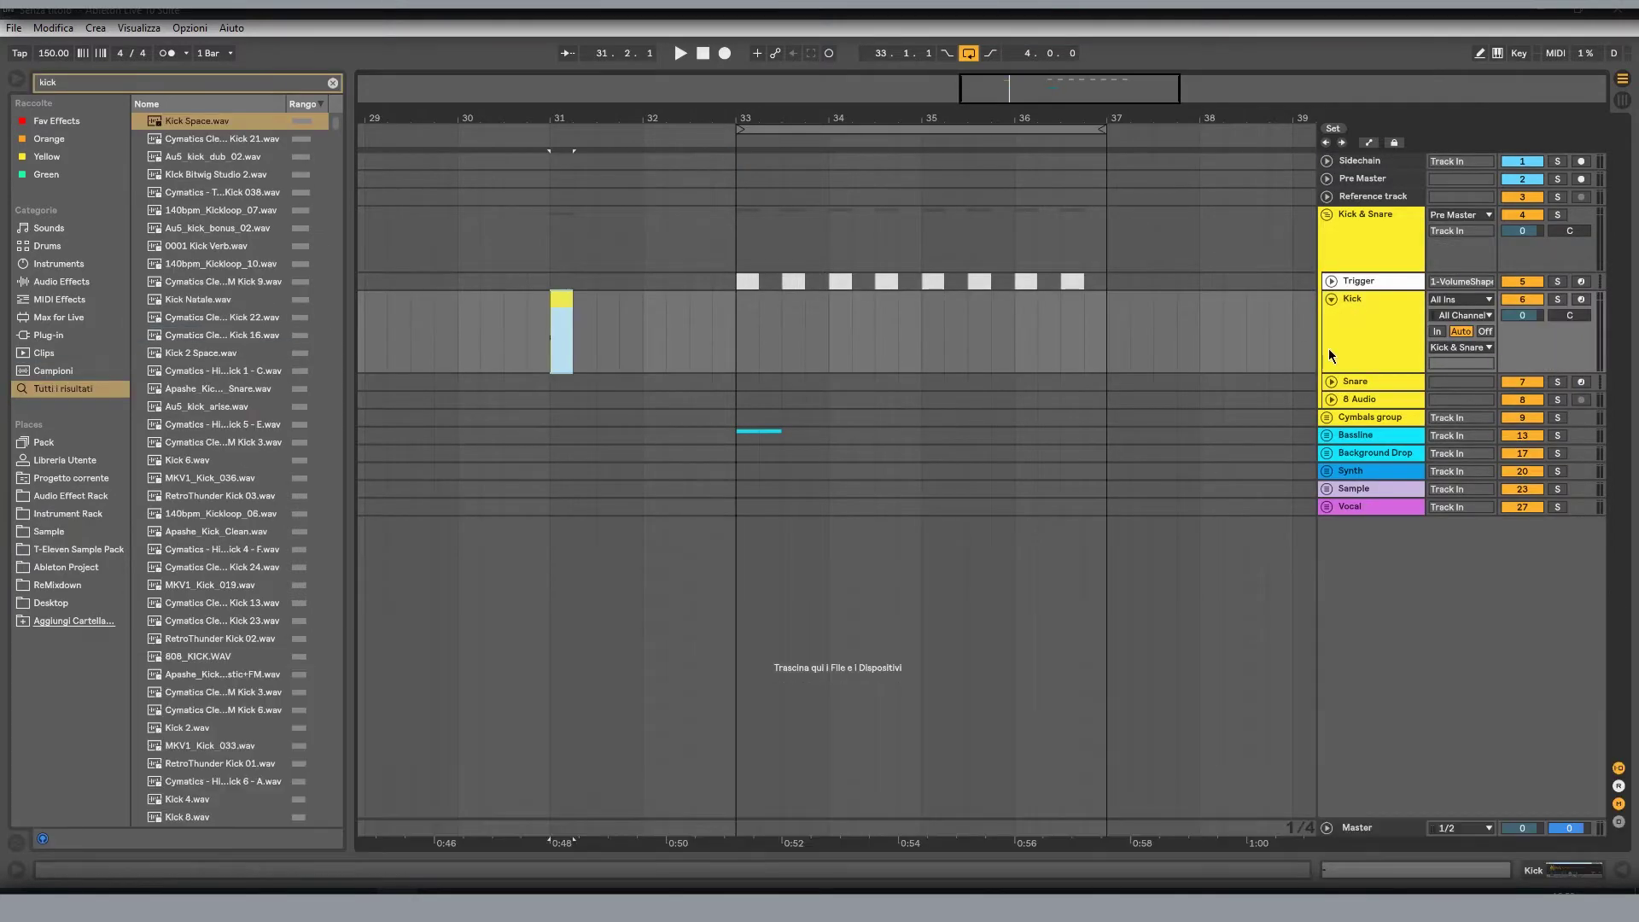
- Insert an audio track below the Kick track and place Kick Space.wav on it at bar 30
right_click(1367, 324)
click(1385, 455)
click(1341, 315)
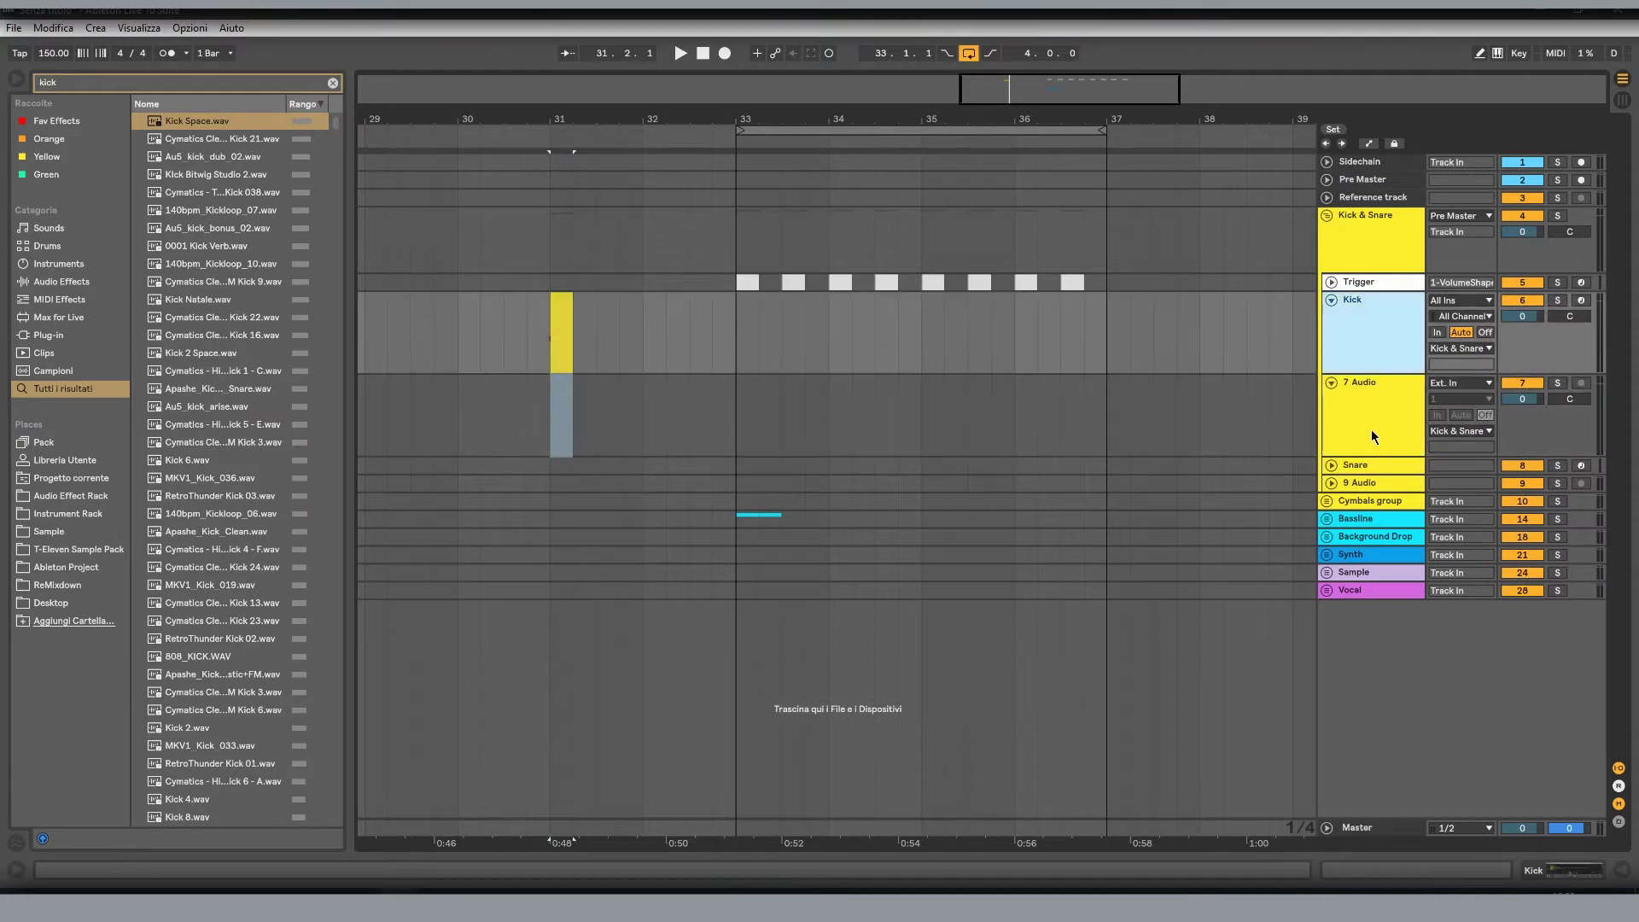
click(1370, 429)
shift+click(256, 157)
click(179, 120)
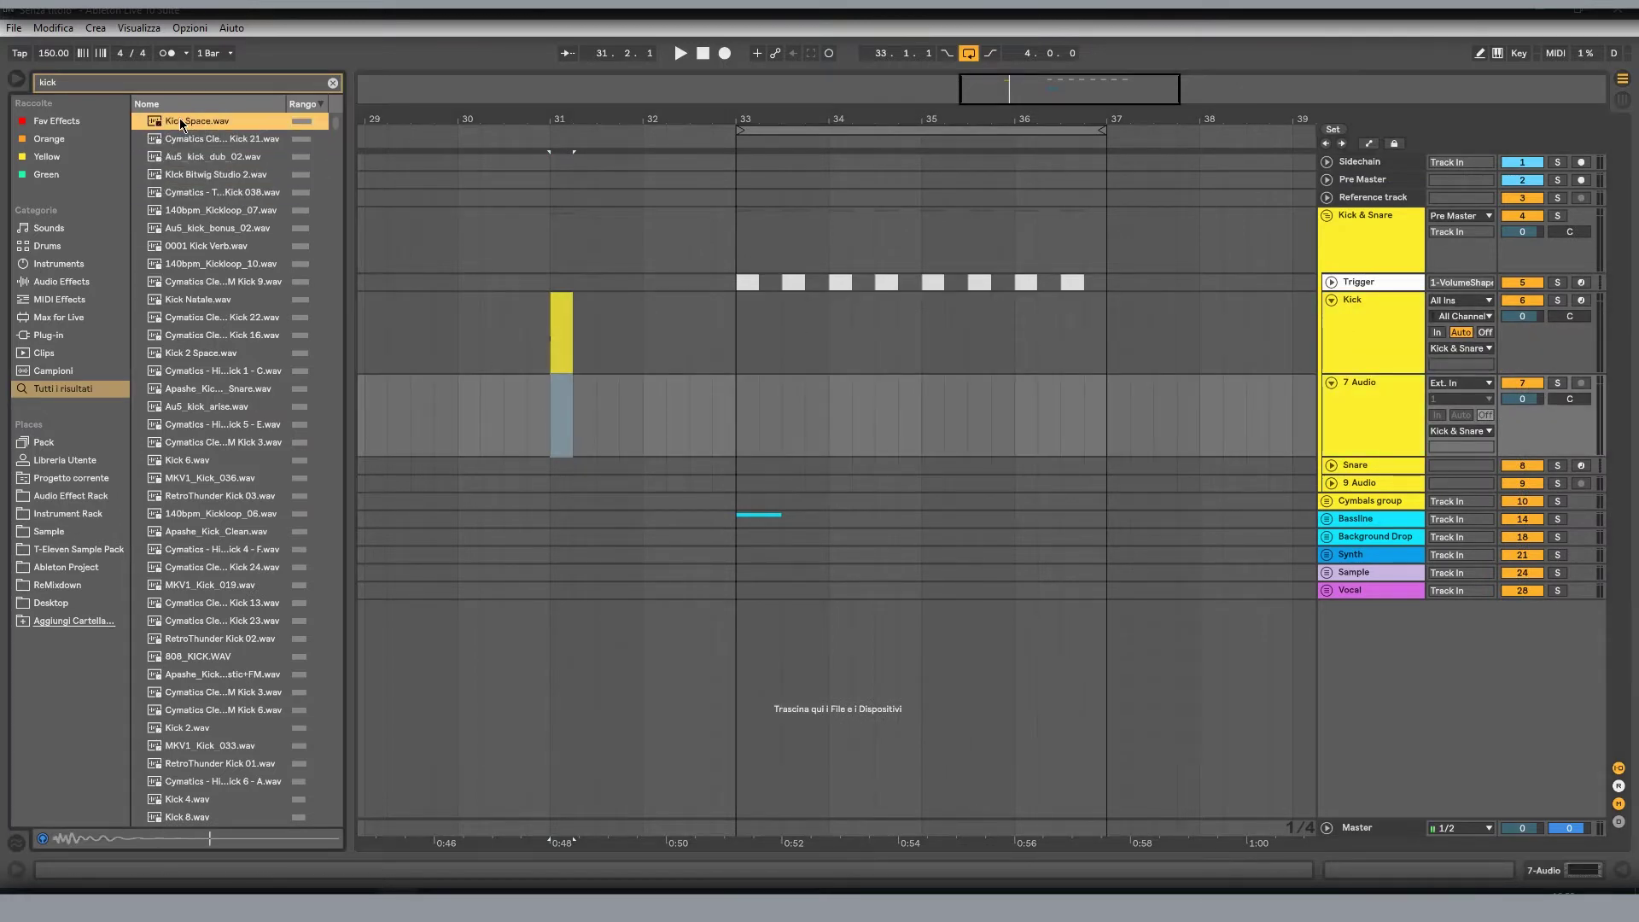
drag(179, 120, 561, 384)
- Play back the Kick Space clip and examine its waveform up close
key(space)
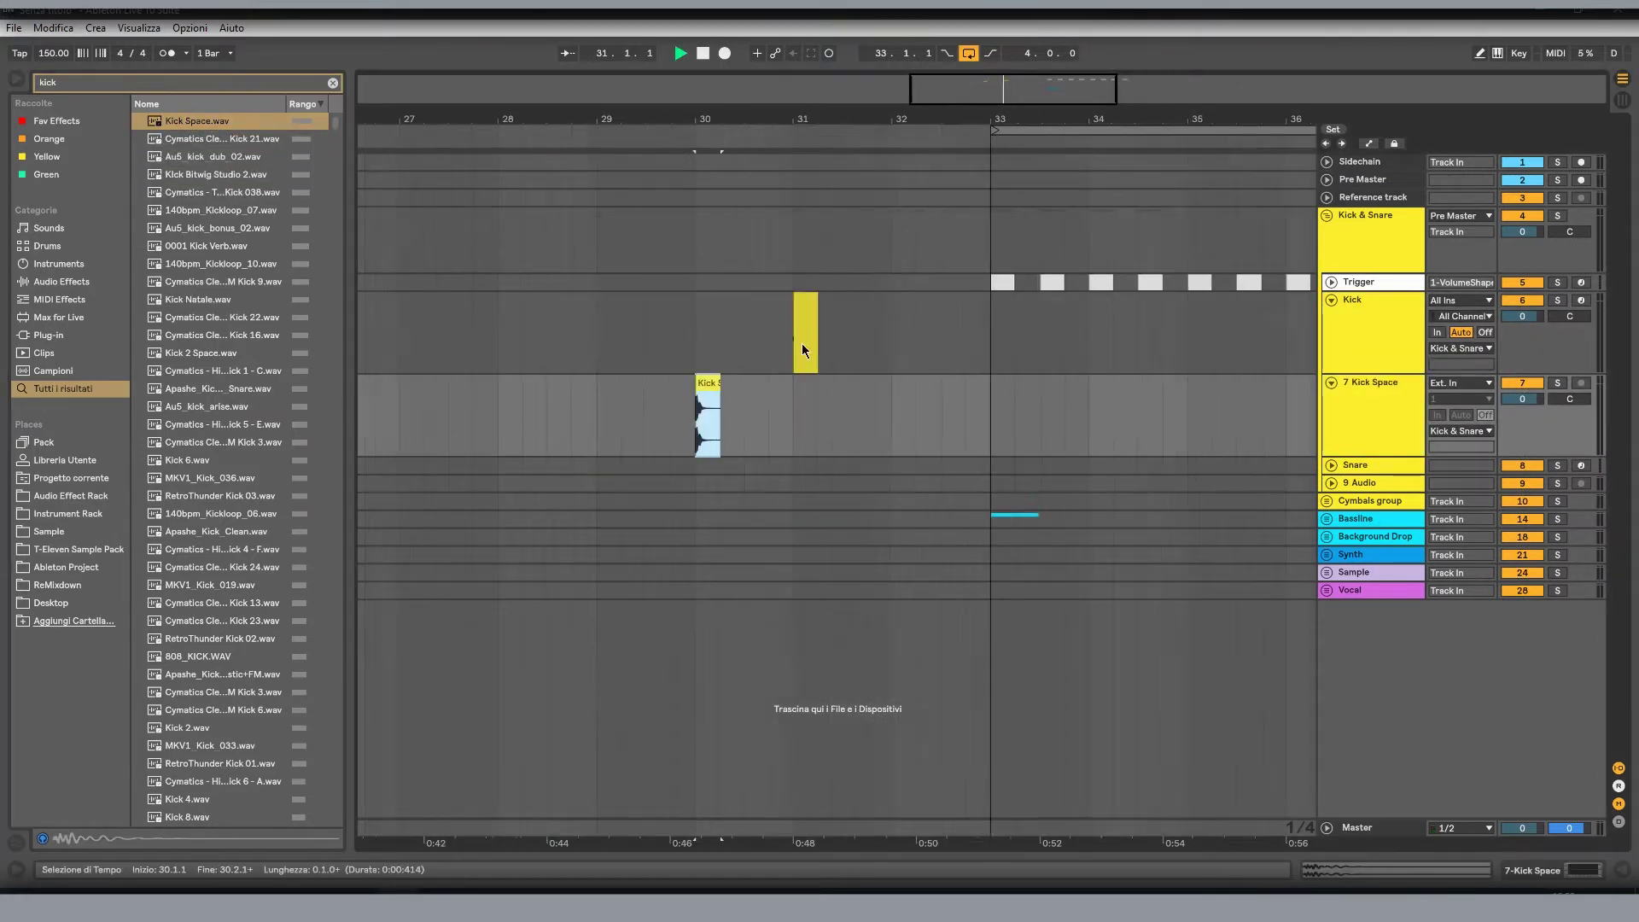
key(space)
key(space)
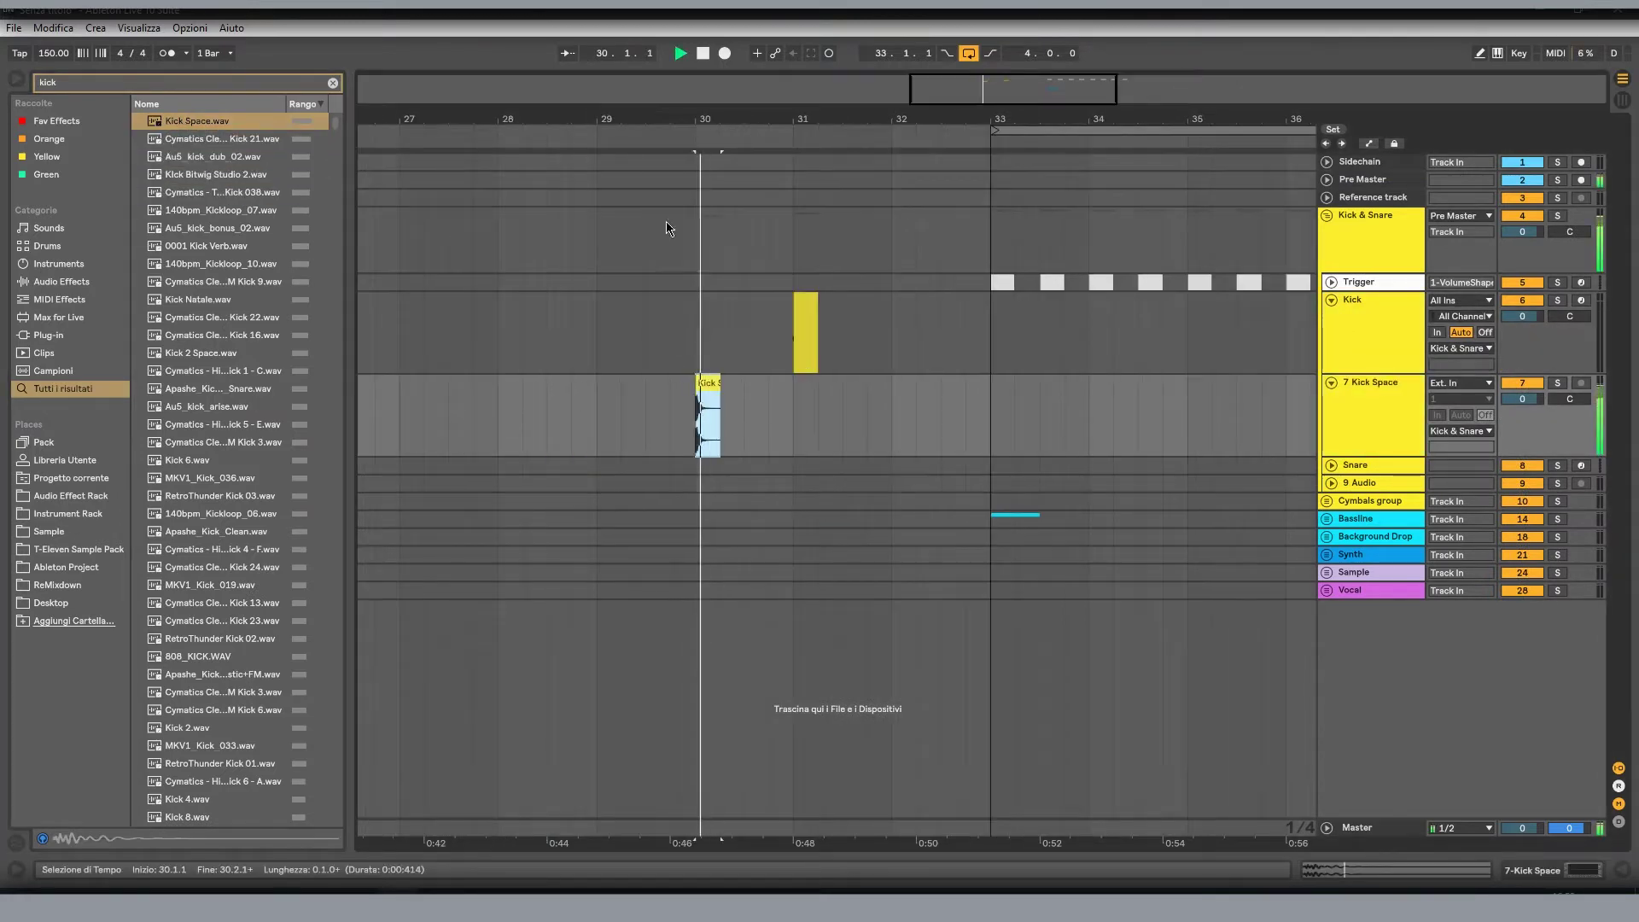
key(space)
drag(702, 121, 657, 489)
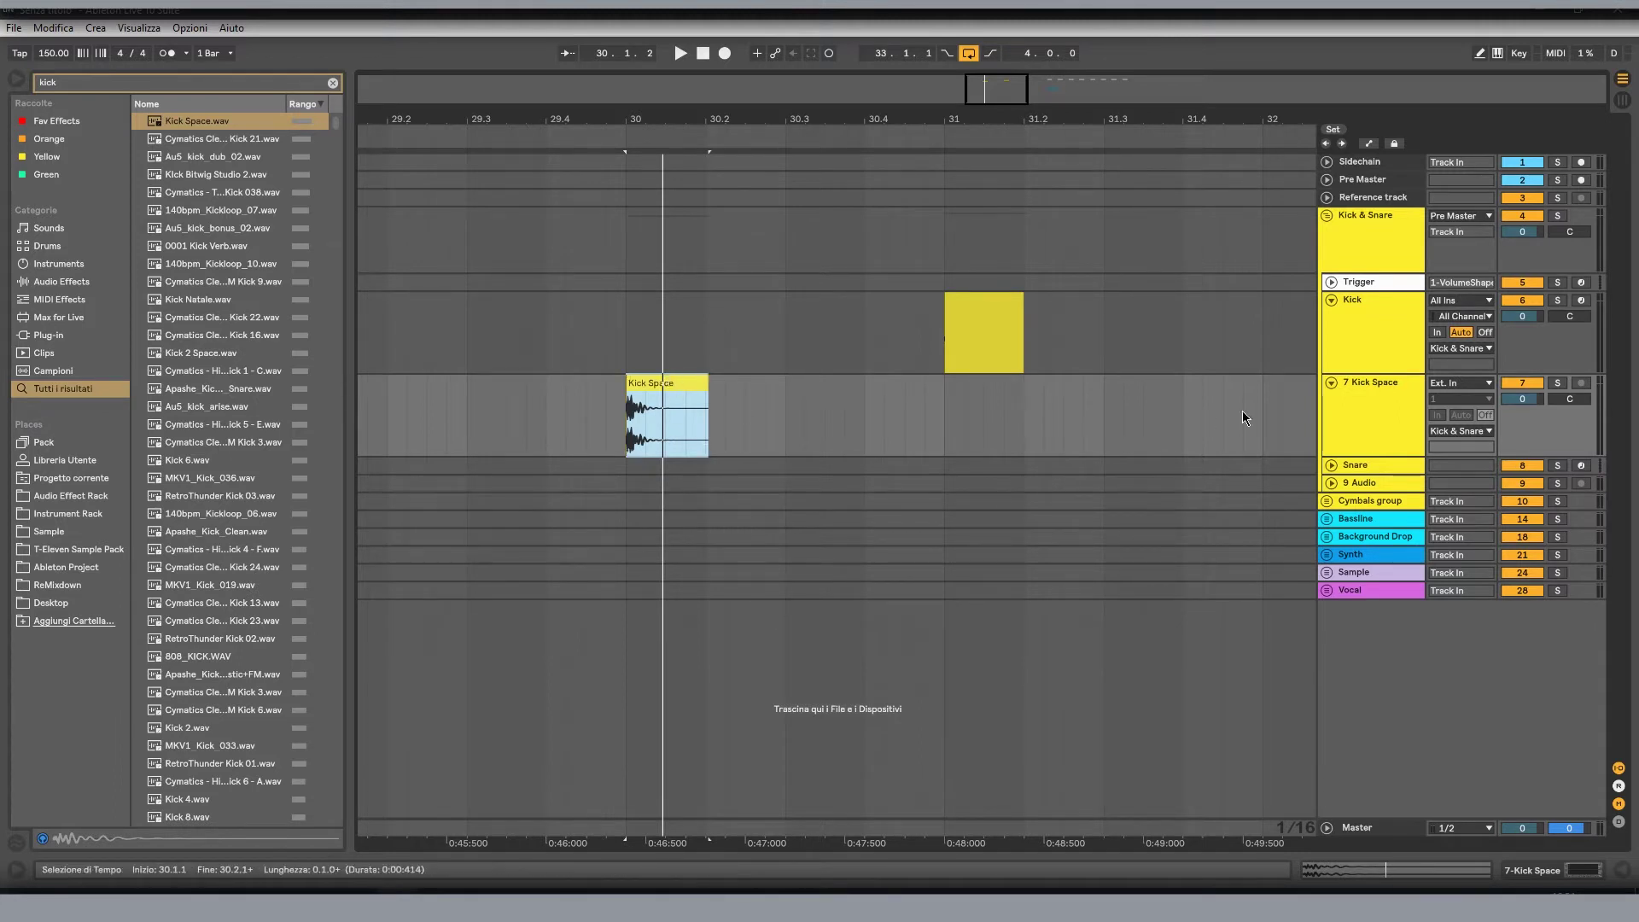
- Insert another audio track below Kick Space and place the Cymatics Clean EDM Kick 21 sample on it at bar 30
click(1357, 408)
drag(616, 117, 616, 195)
click(189, 142)
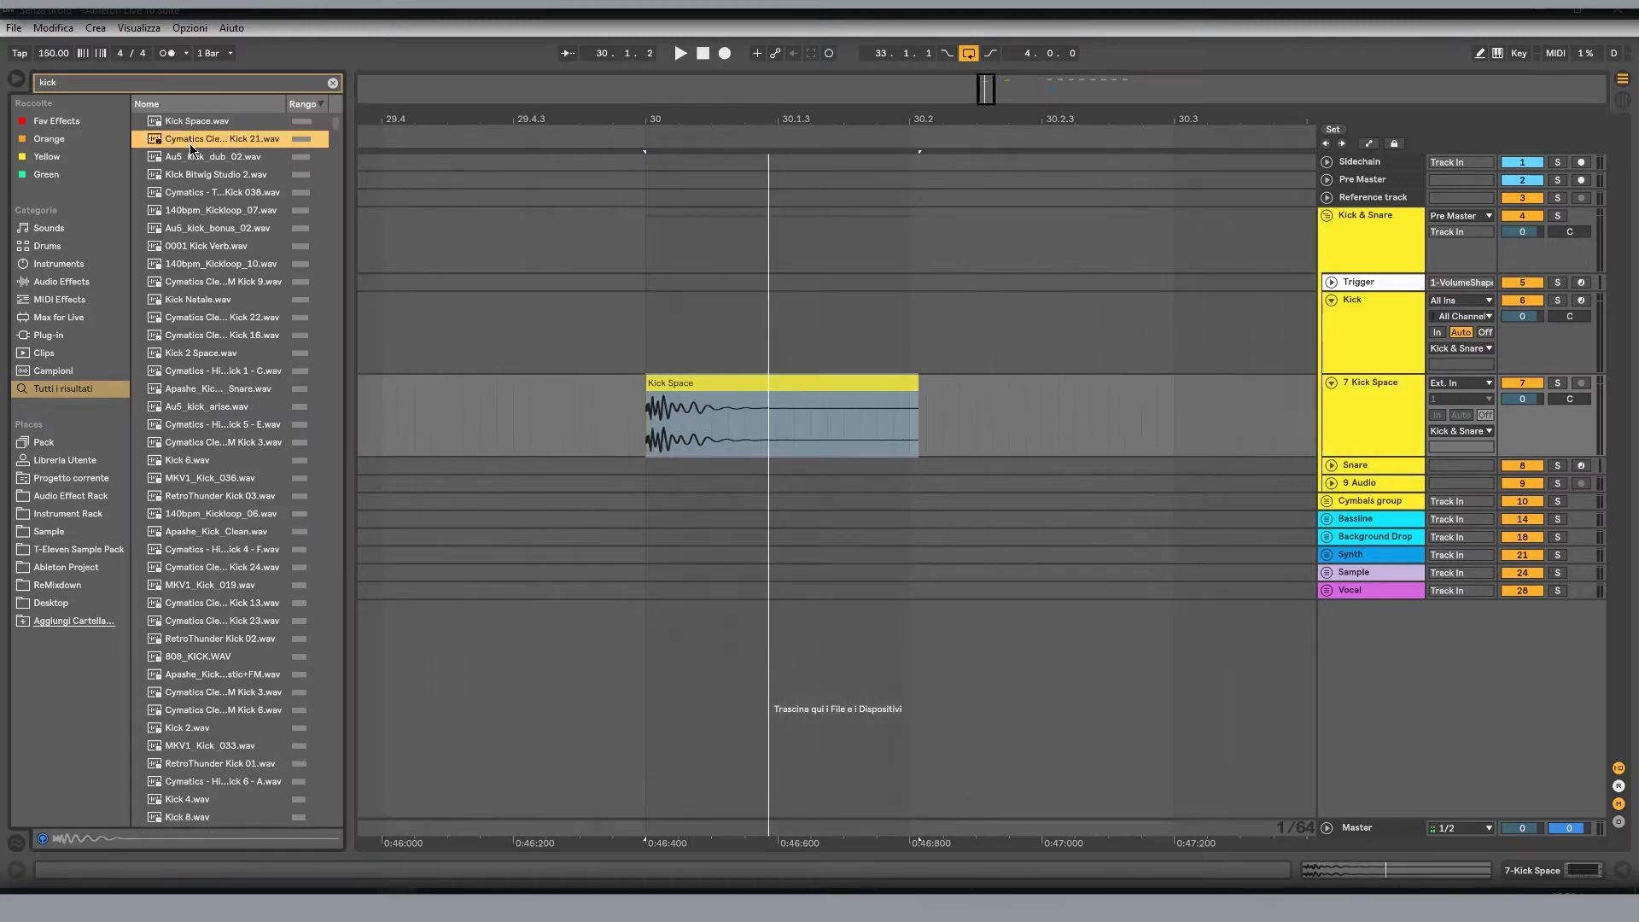
right_click(1350, 417)
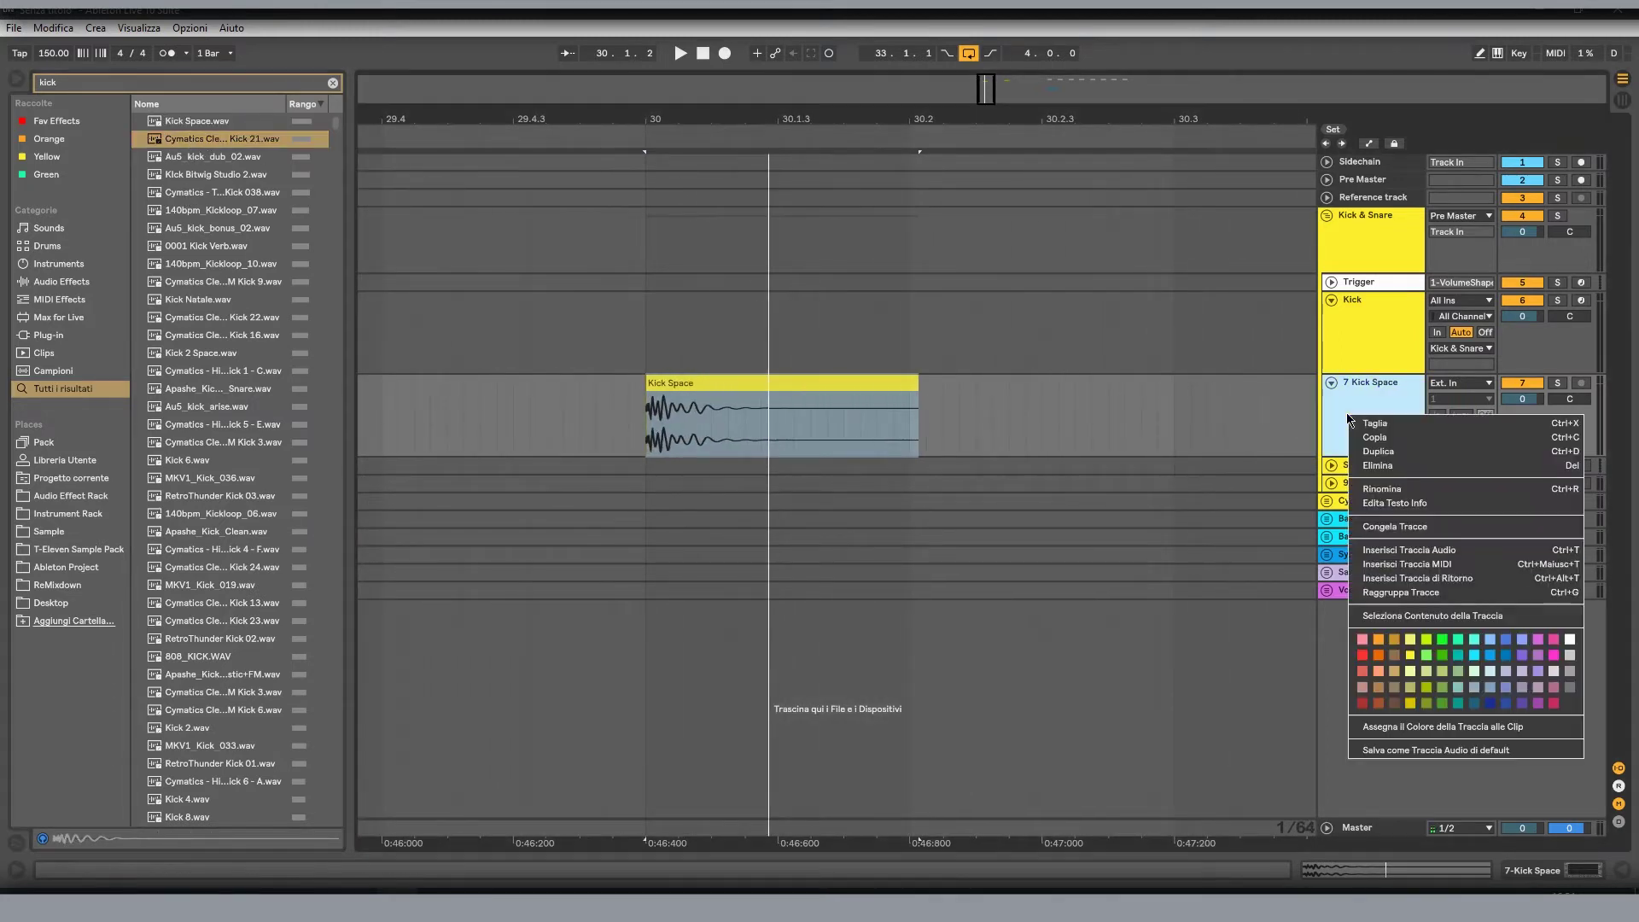
click(1409, 551)
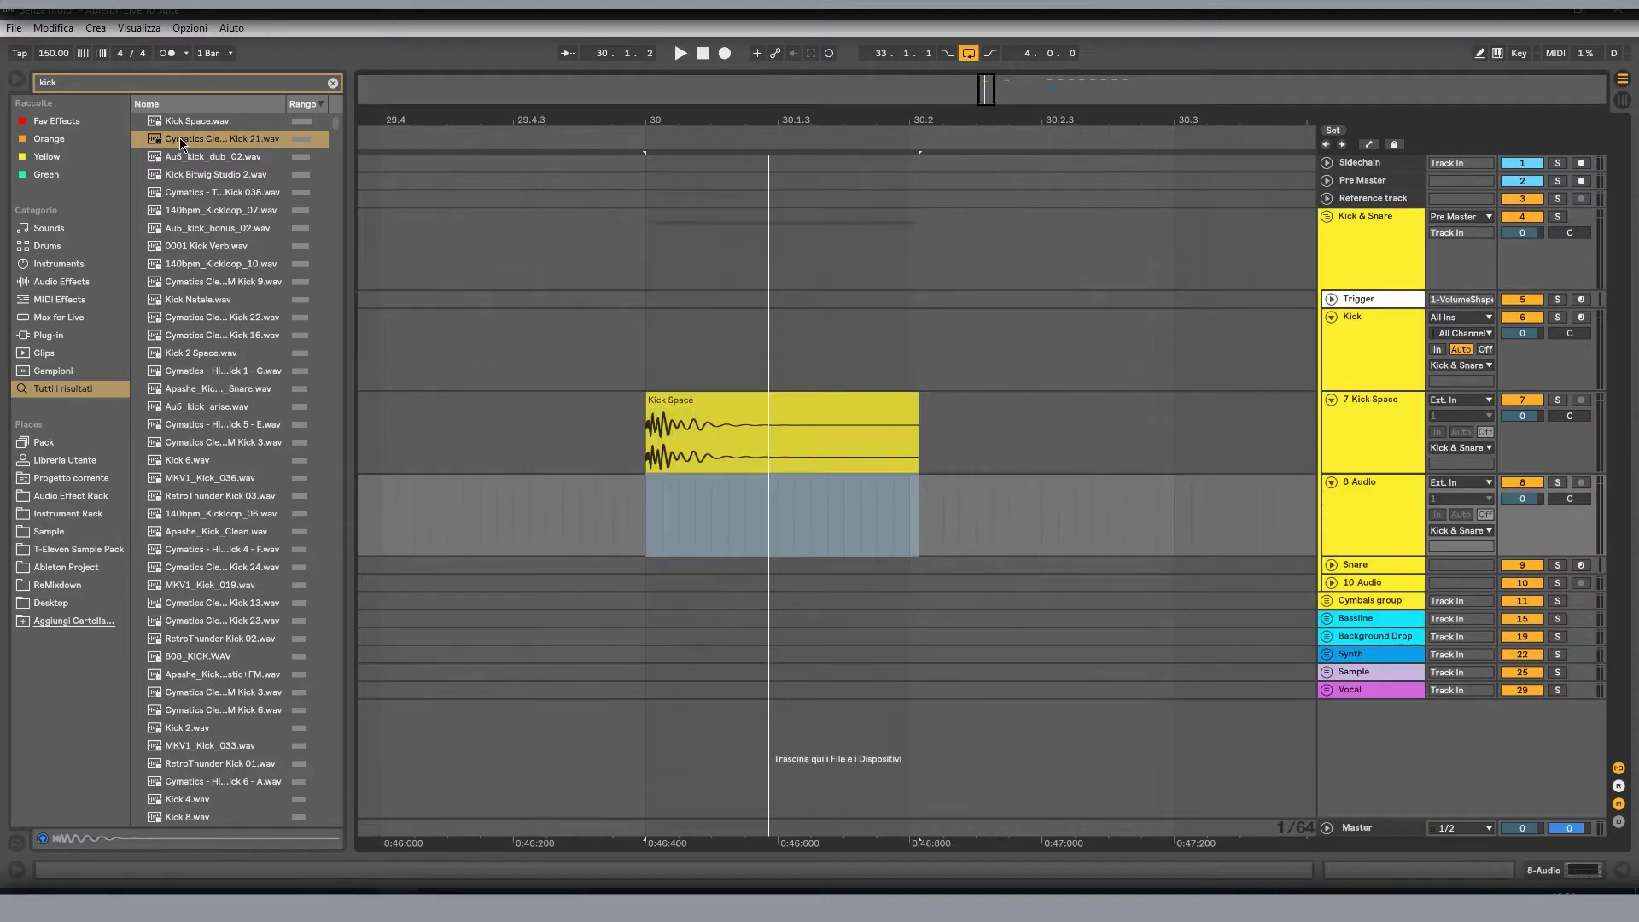
drag(189, 142, 642, 495)
- Compare both kick waveforms, and trim the Cymatics Clean EDM Kick 21 clip to its opening transient, about 22 ms long
drag(661, 121, 661, 222)
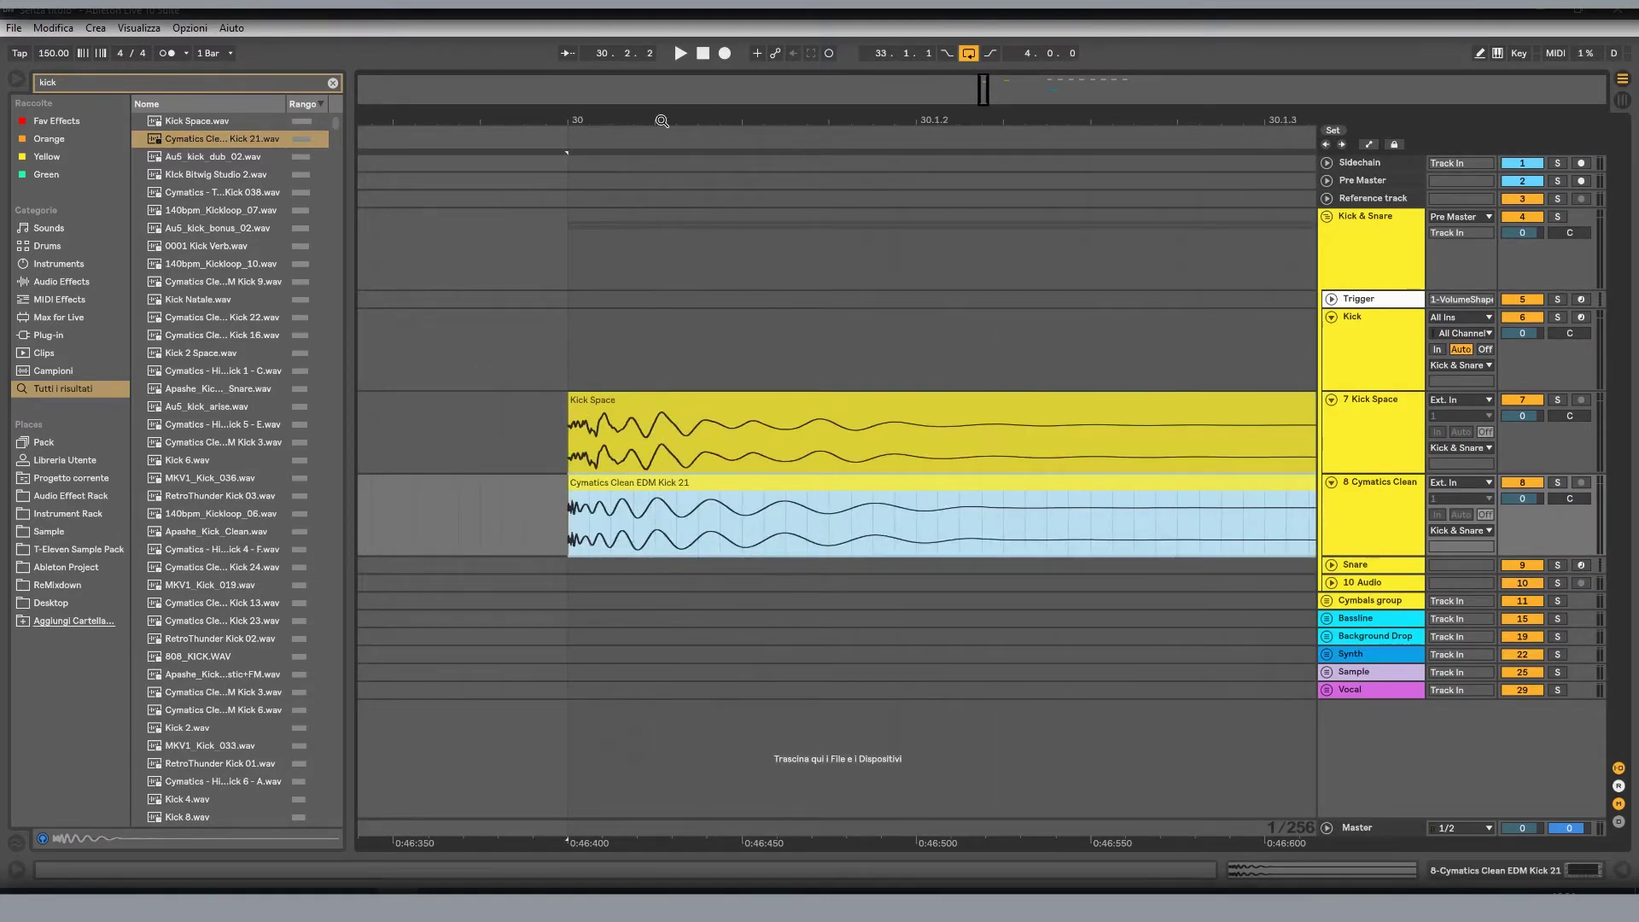
click(623, 437)
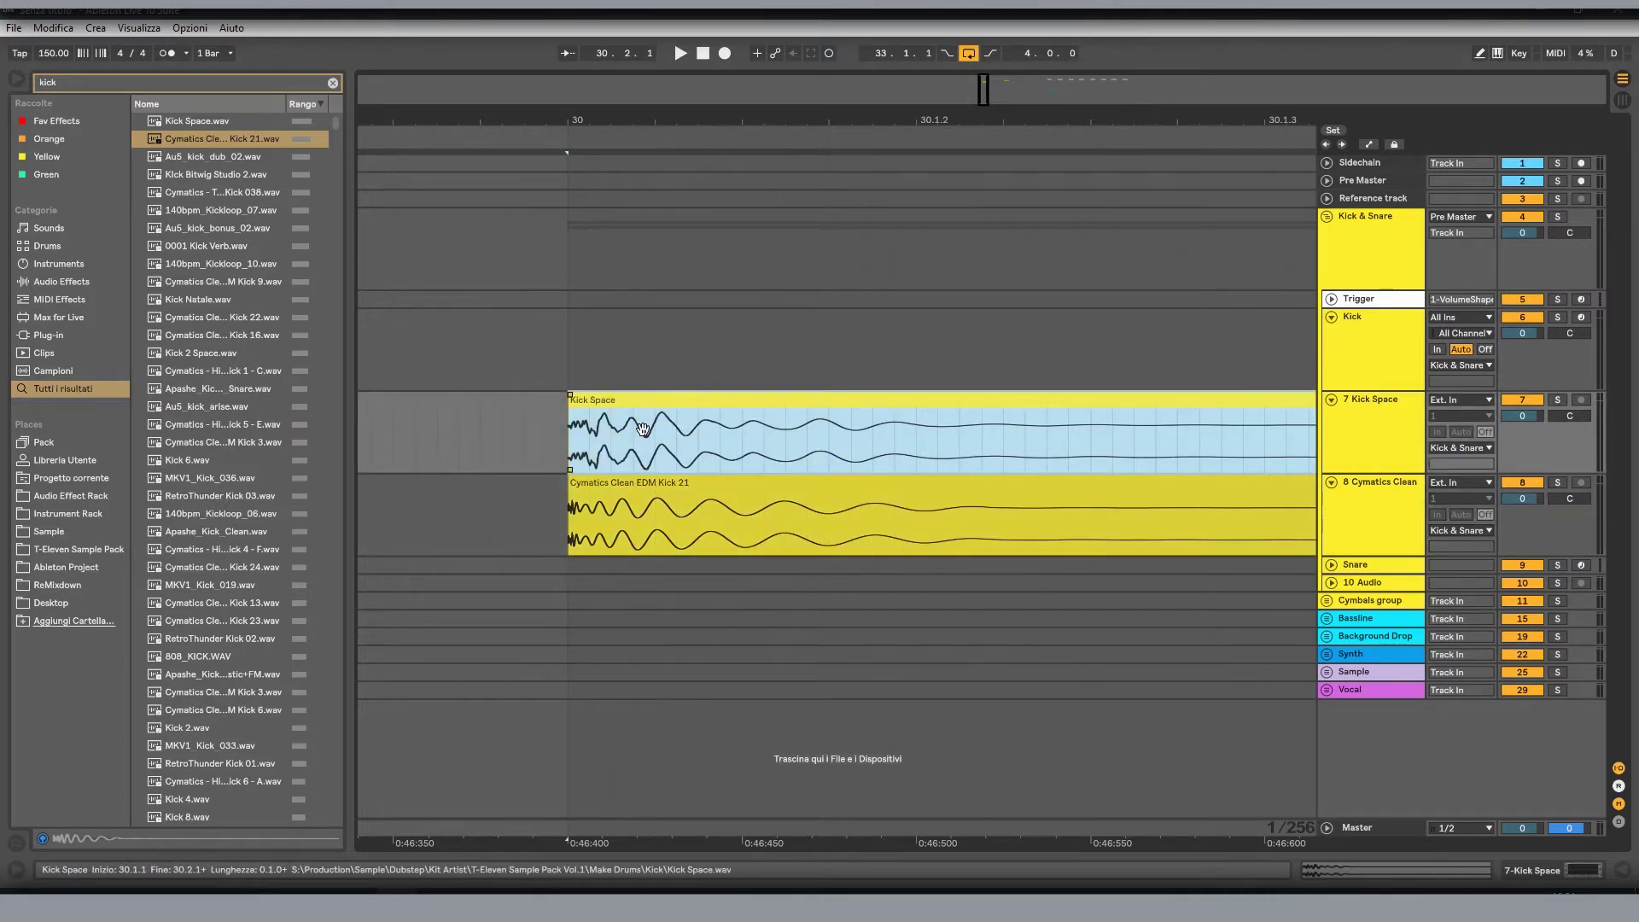
scroll(699, 437, down, 3)
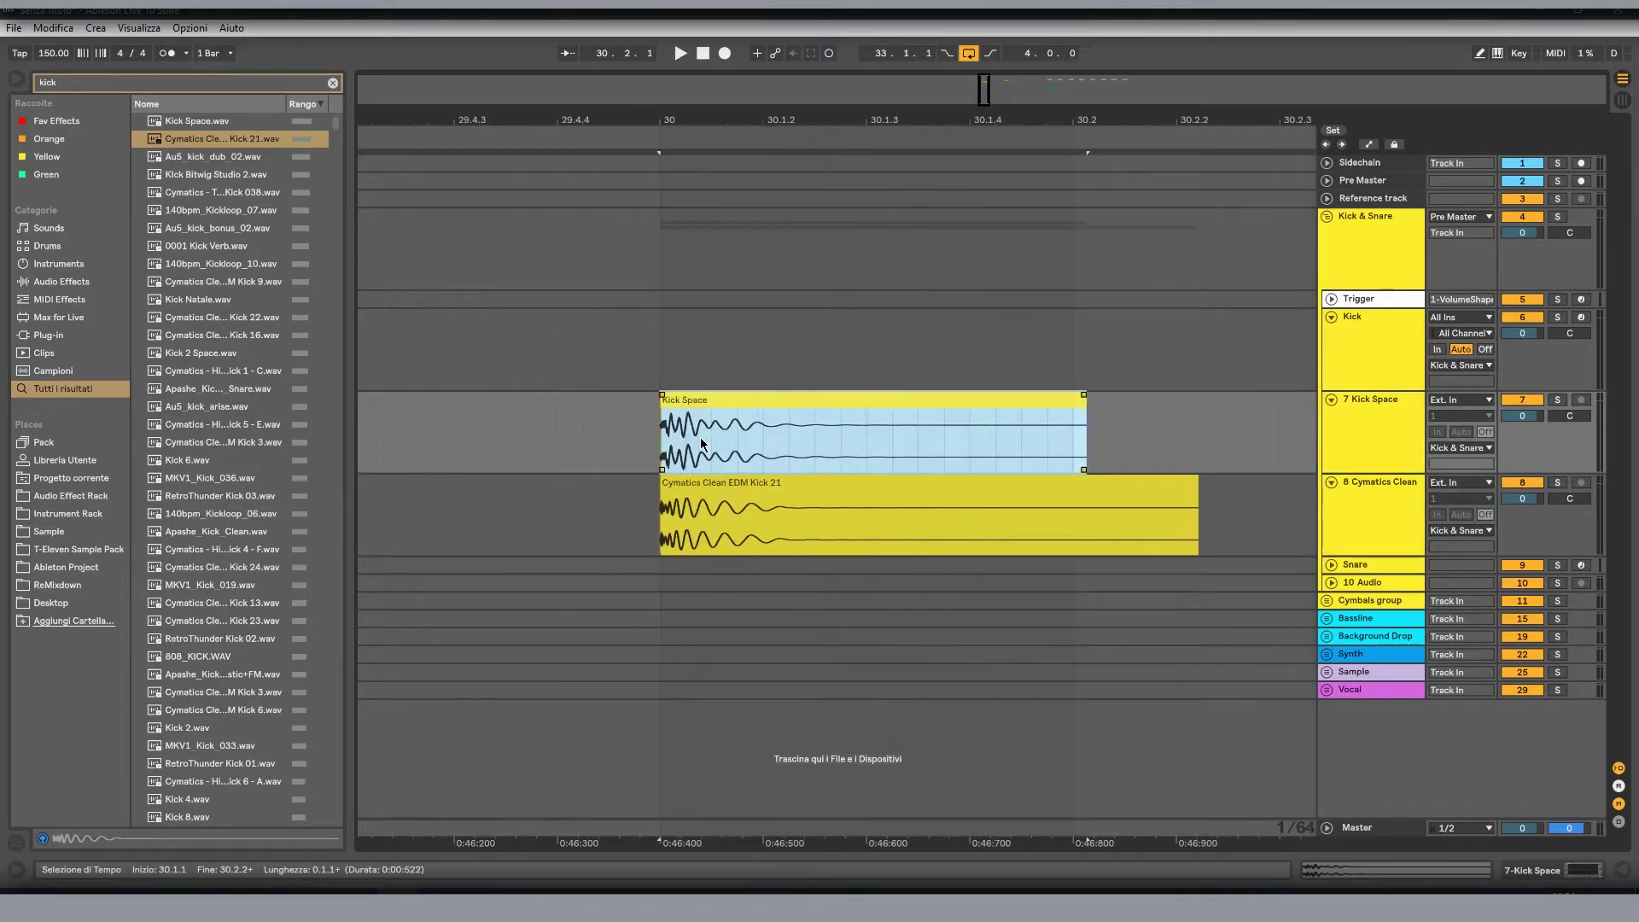
click(1078, 540)
drag(1193, 481, 682, 516)
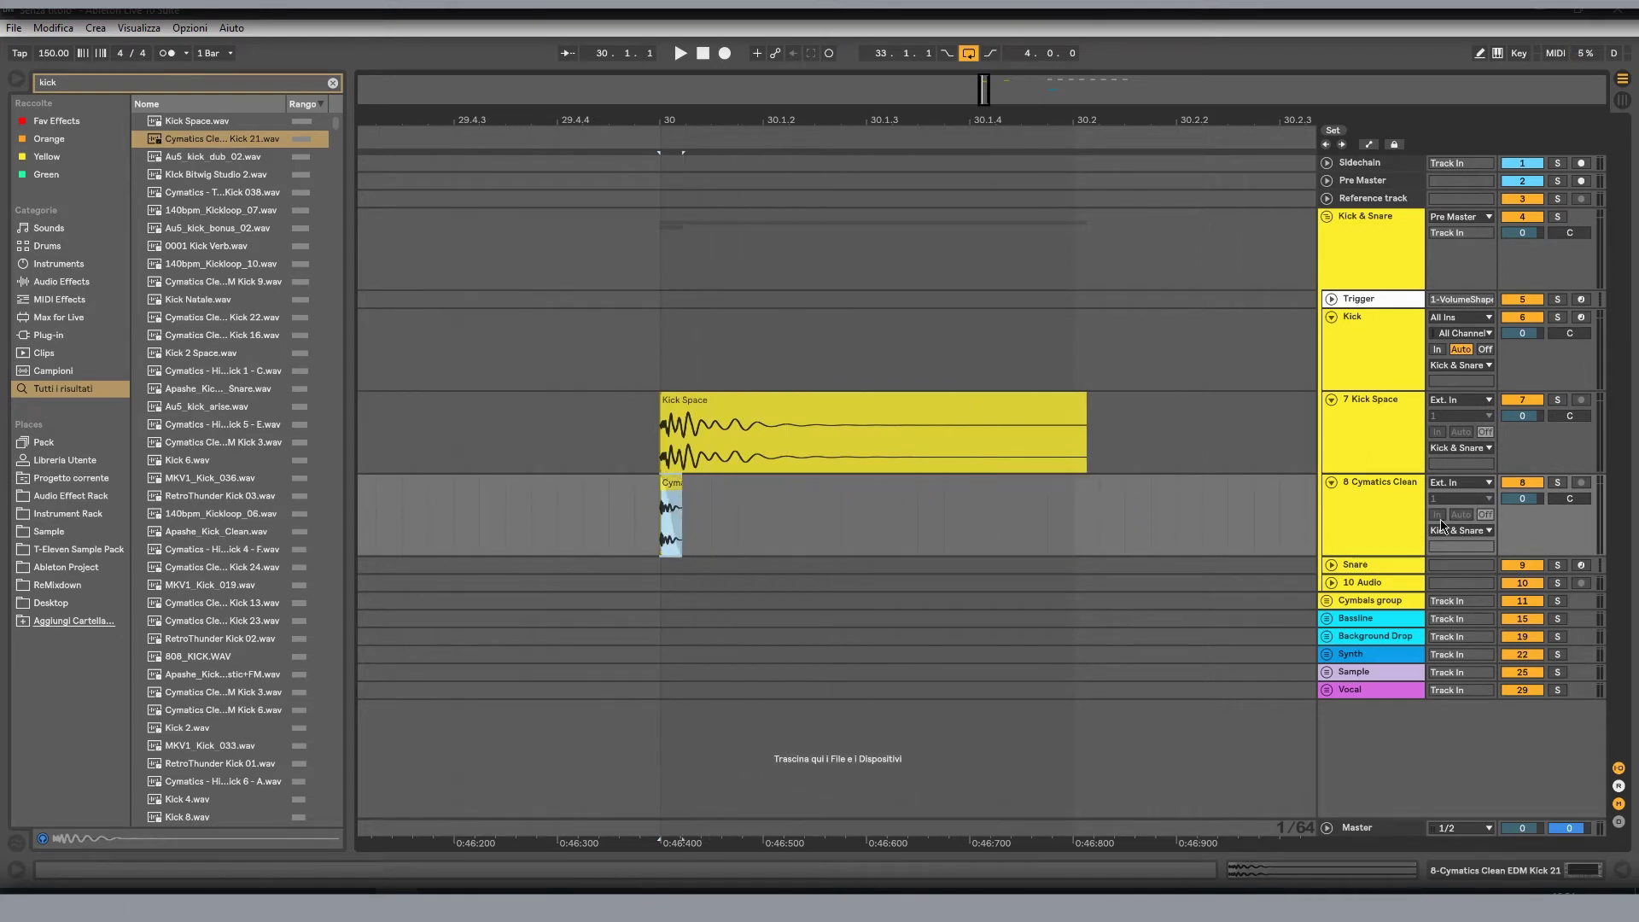
- Solo the Cymatics kick track, play the trimmed transient and extend the clip's end to about 25 ms
click(1557, 482)
key(space)
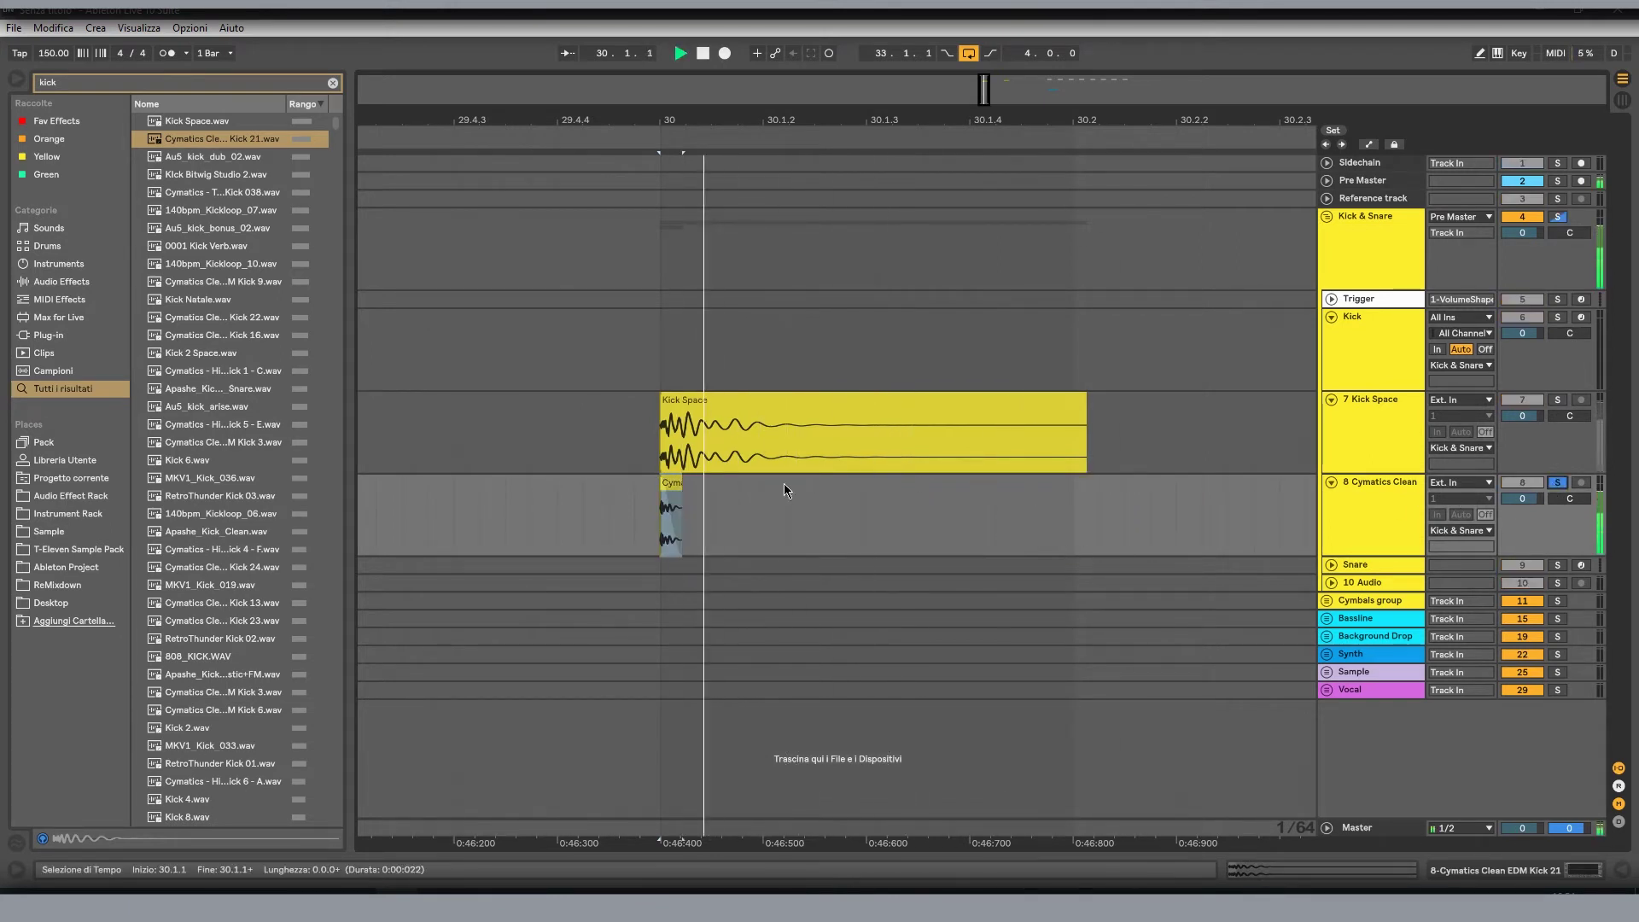
click(685, 495)
key(space)
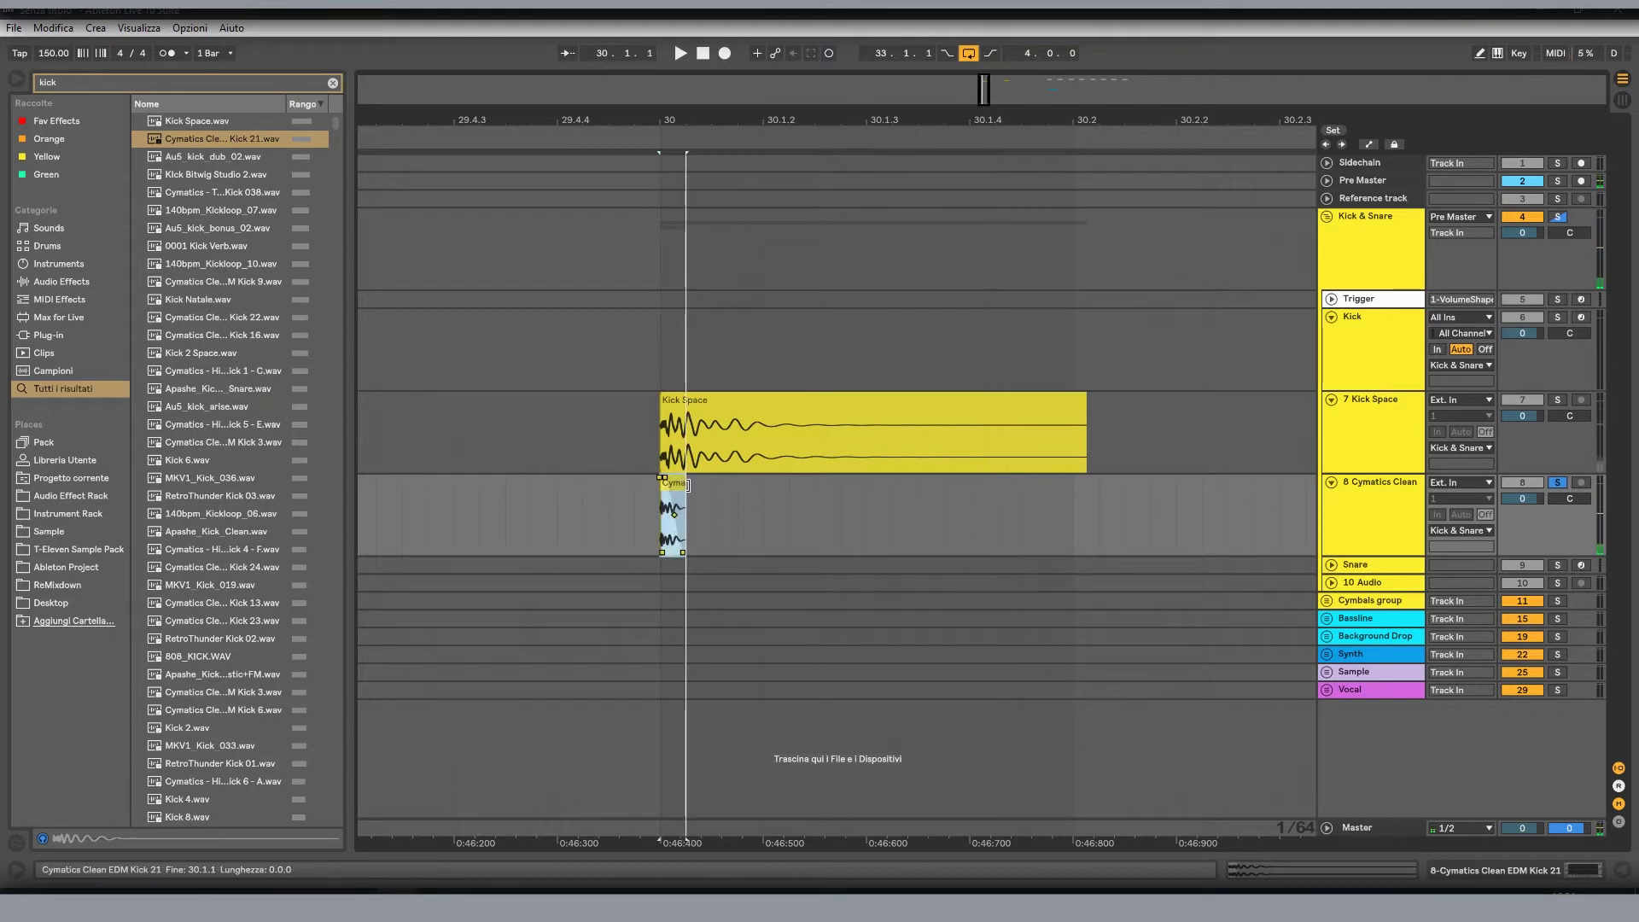
- Unsolo the Cymatics kick track and play the layered kick with that layer muted and unmuted to compare
key(space)
click(1556, 483)
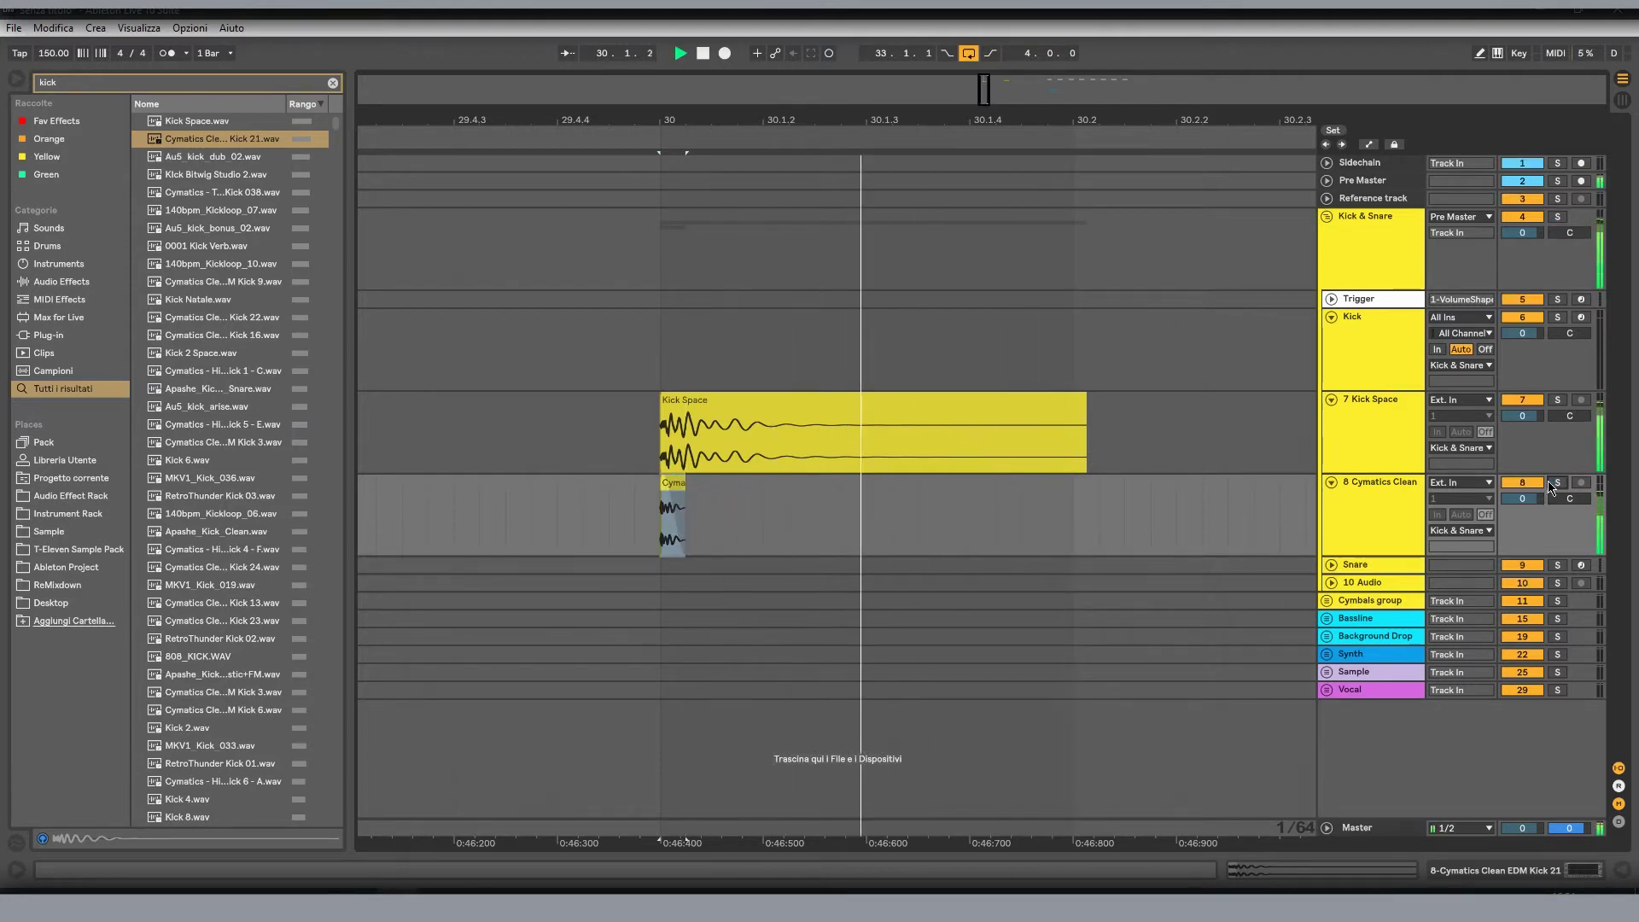
click(1535, 485)
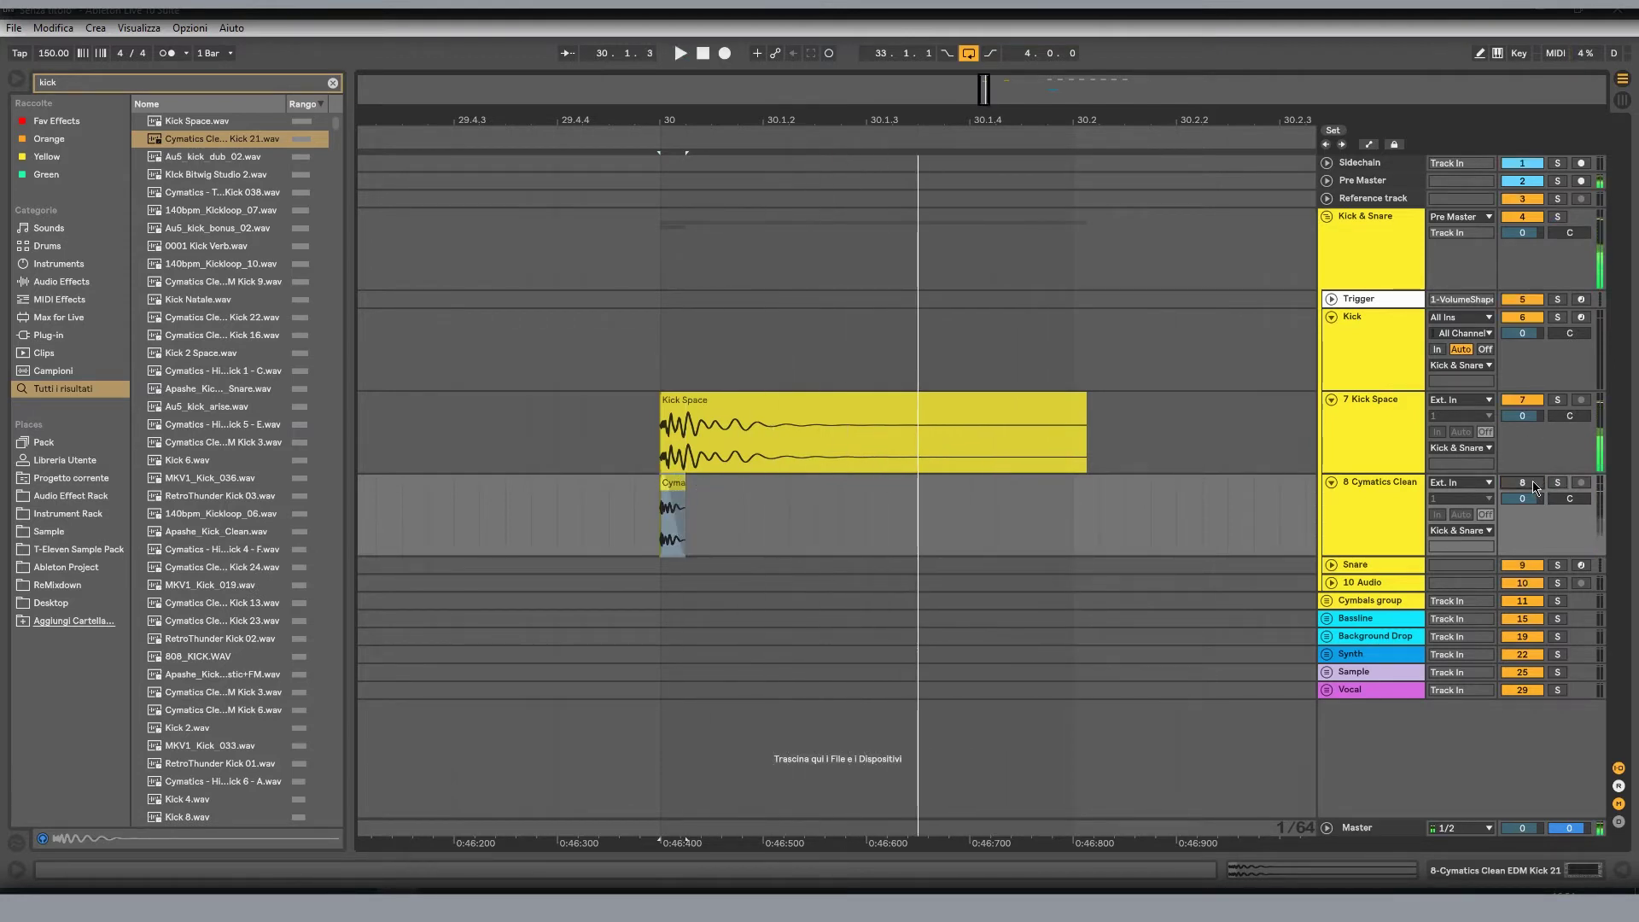
click(1534, 485)
click(834, 505)
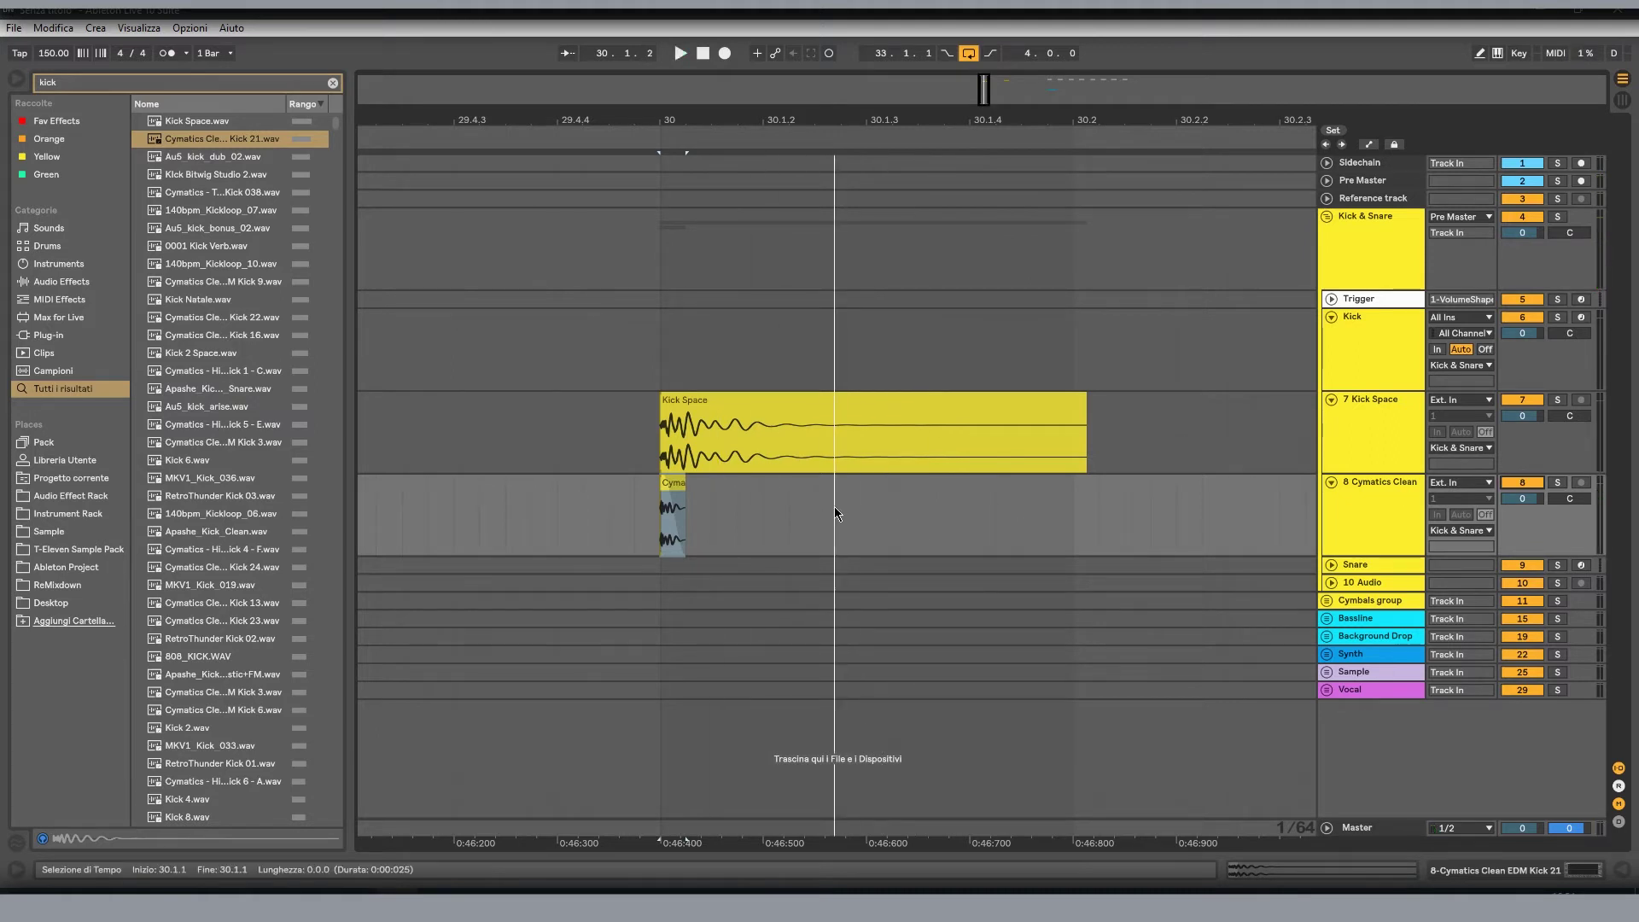
click(683, 535)
click(1359, 515)
click(673, 508)
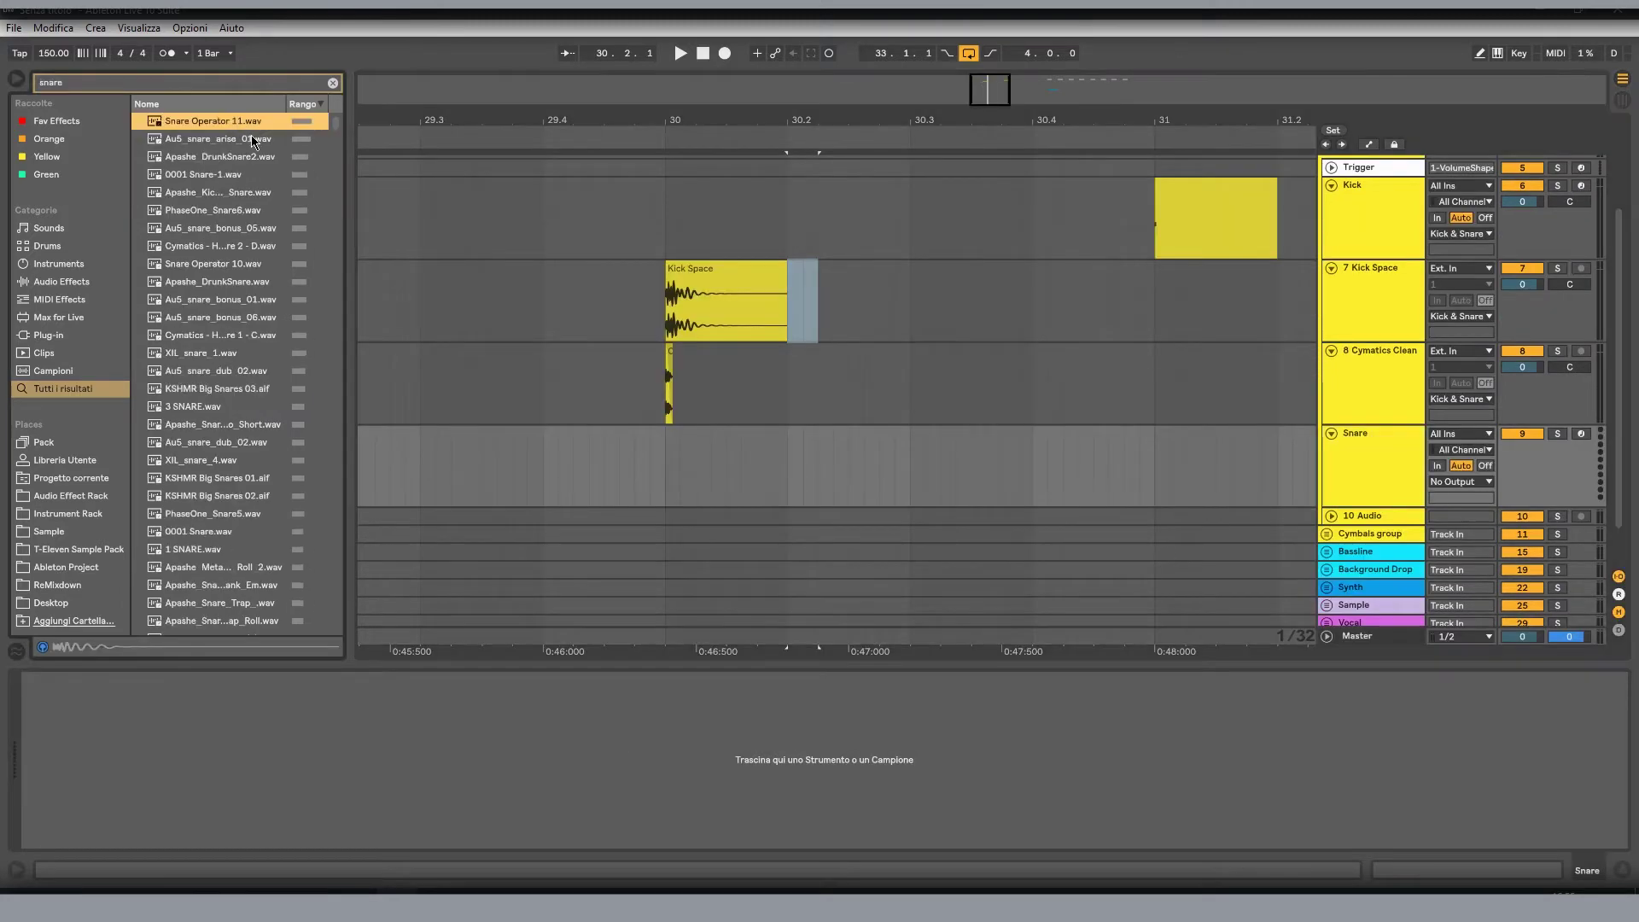
- Load Snare Operator 11.wav onto the Snare track and set the note of its one-beat clip at 30.3 to C3
drag(242, 121, 538, 776)
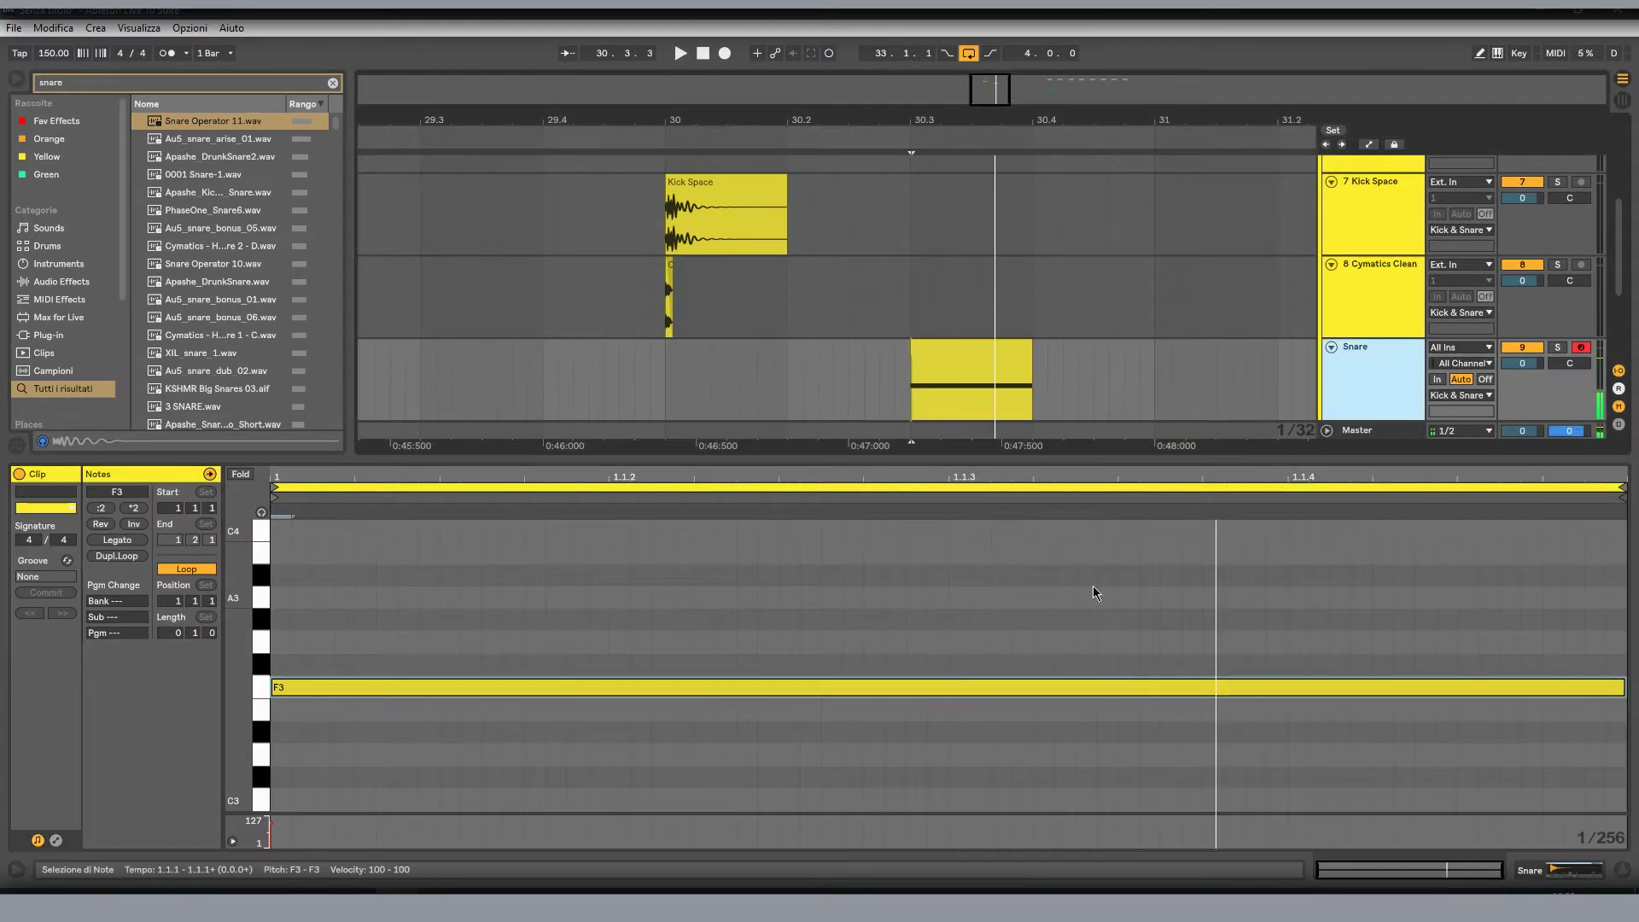
key(space)
drag(302, 684, 301, 800)
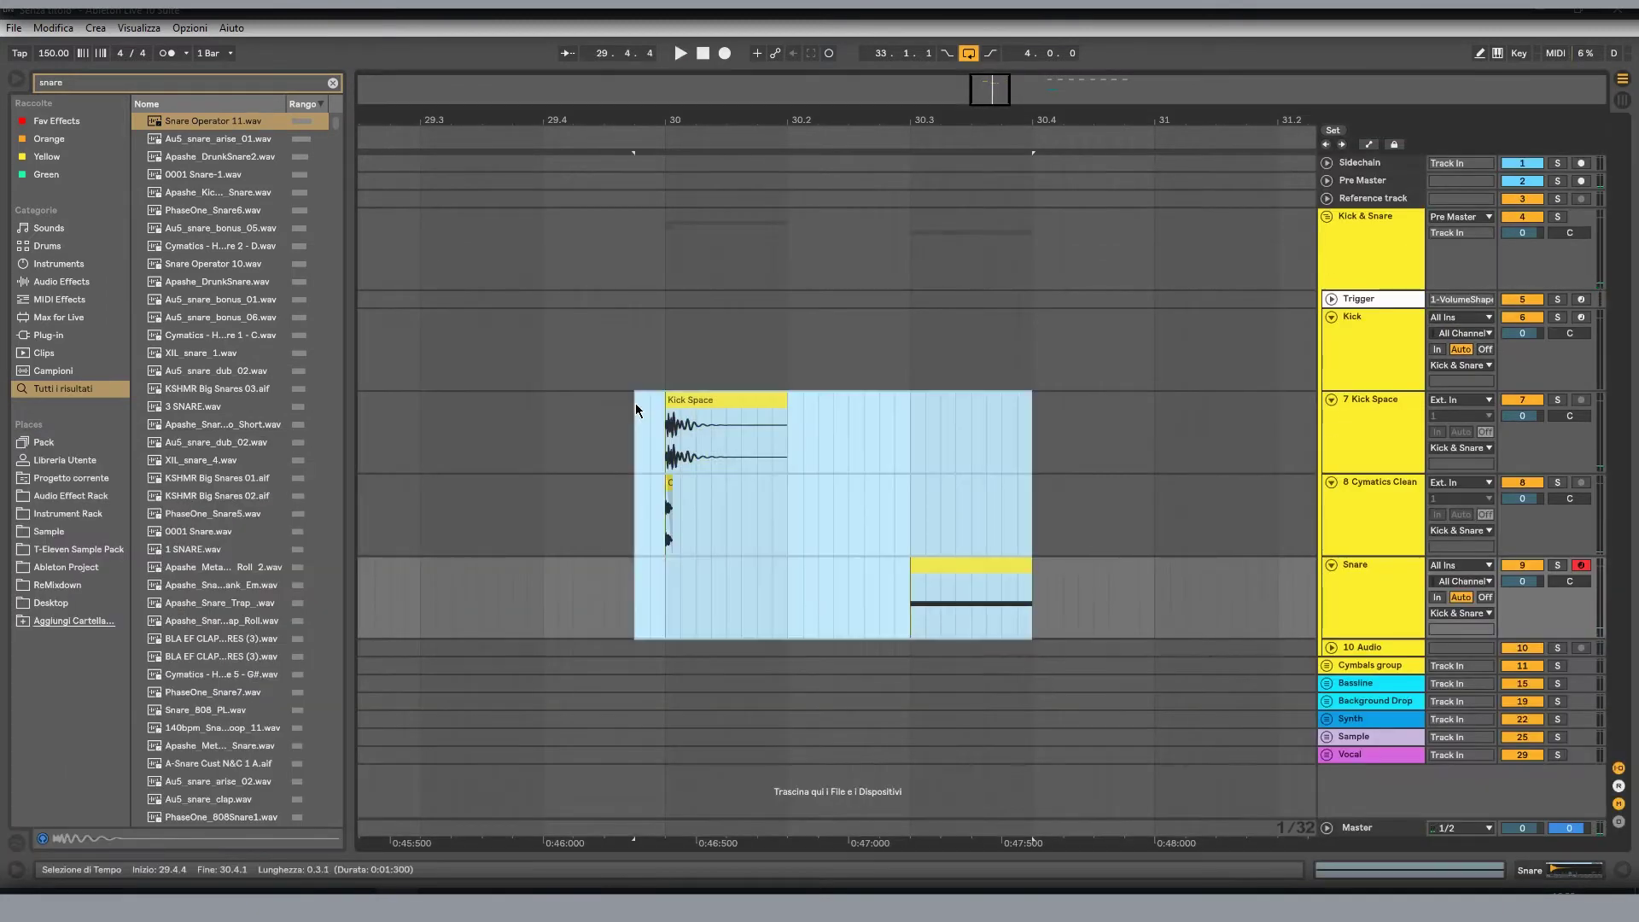
- Select 30.1.1 to 30.4.1 across the kick layers and Snare tracks, and loop the section for playback
drag(636, 409, 664, 418)
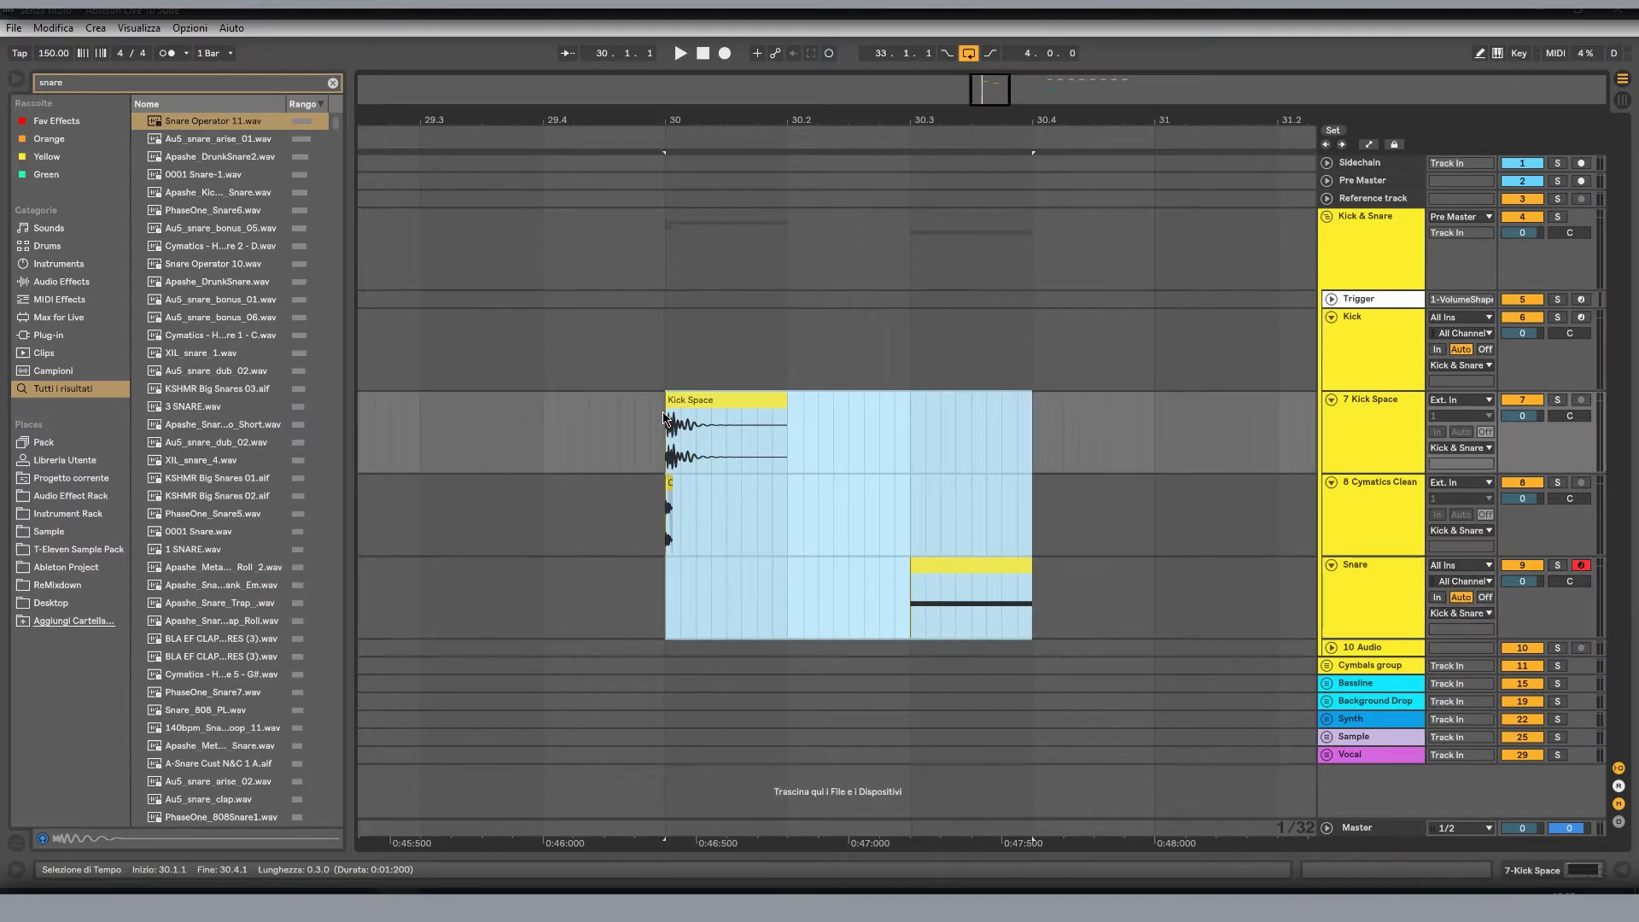
key(ctrl+l)
key(space)
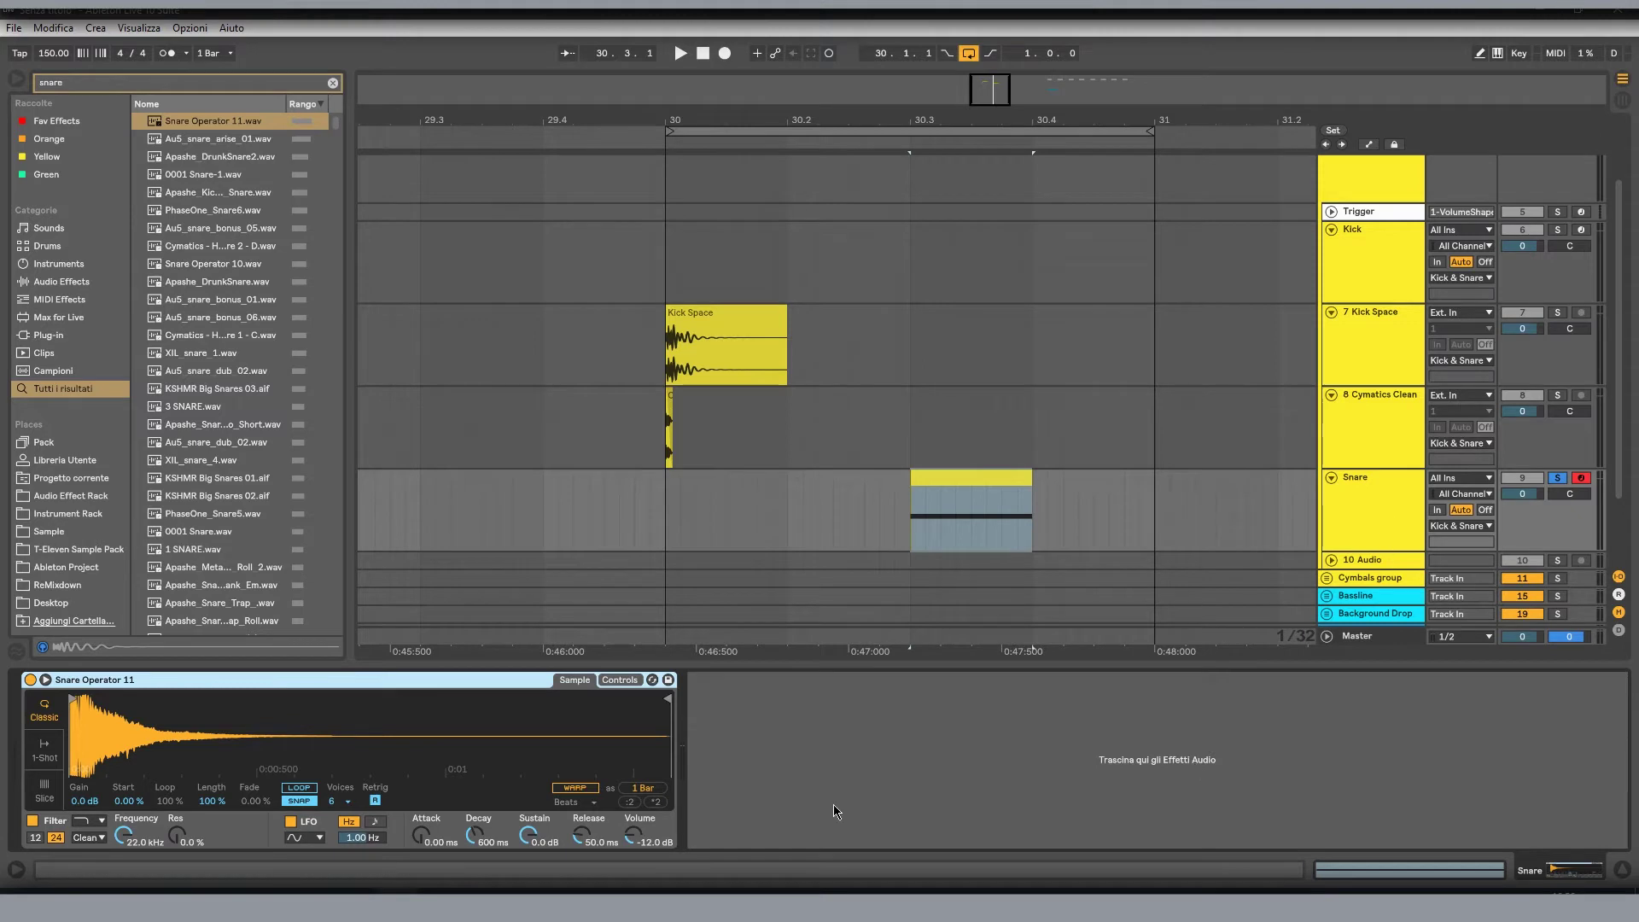
- Insert a MIDI track below Snare and load Au5_snare_arise_01.wav on it as a sampled instrument
right_click(1375, 512)
click(1369, 656)
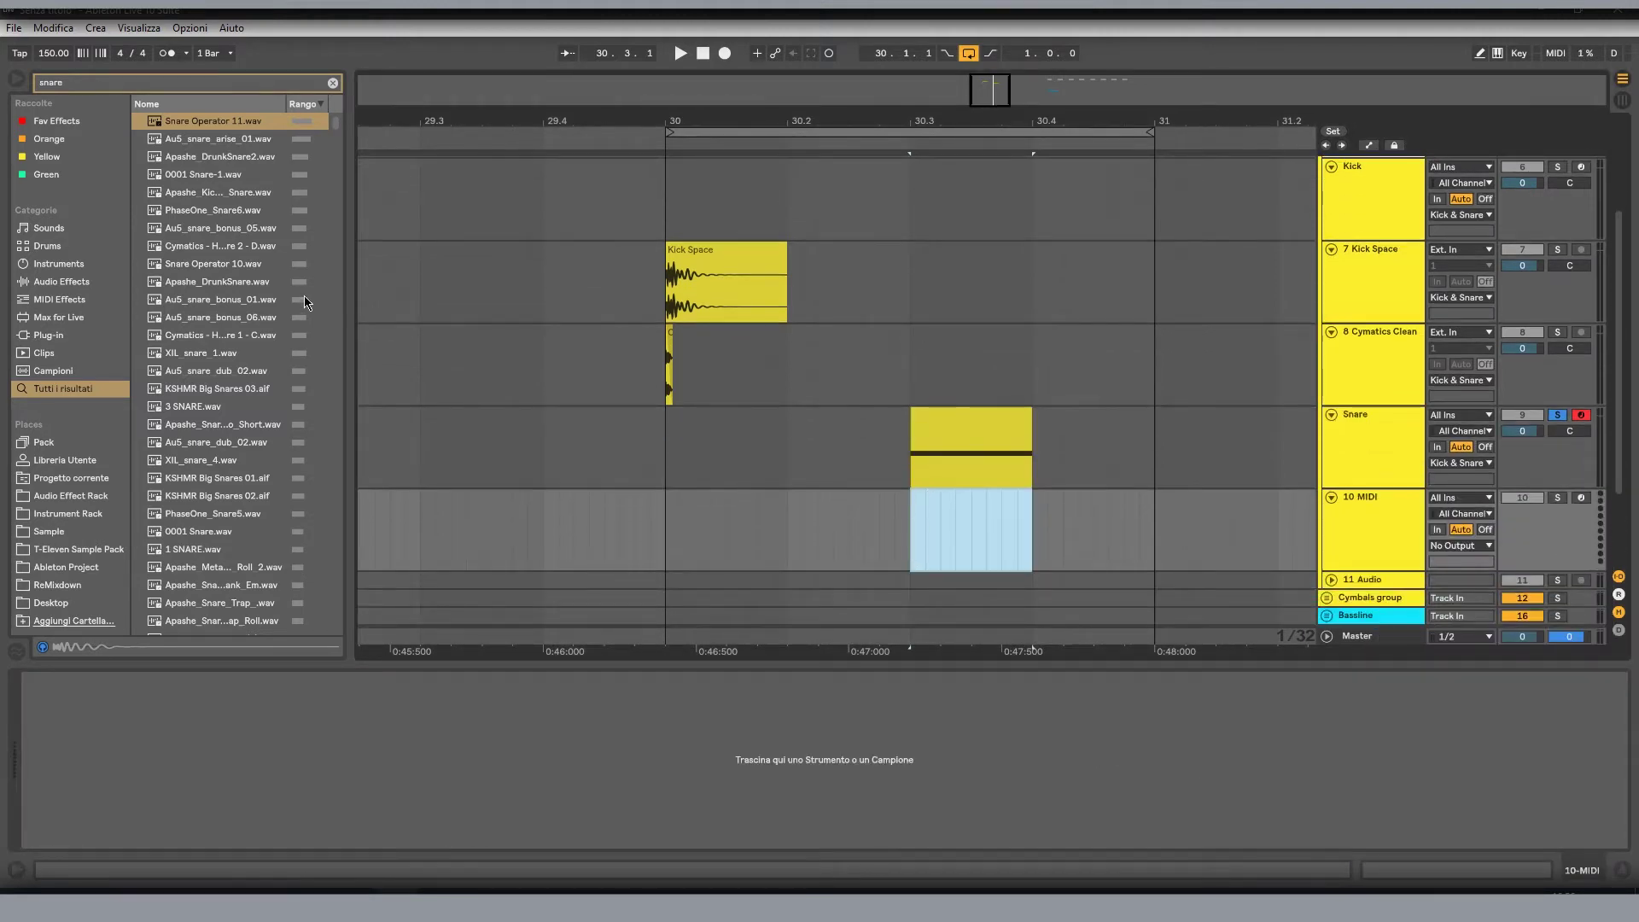
click(232, 138)
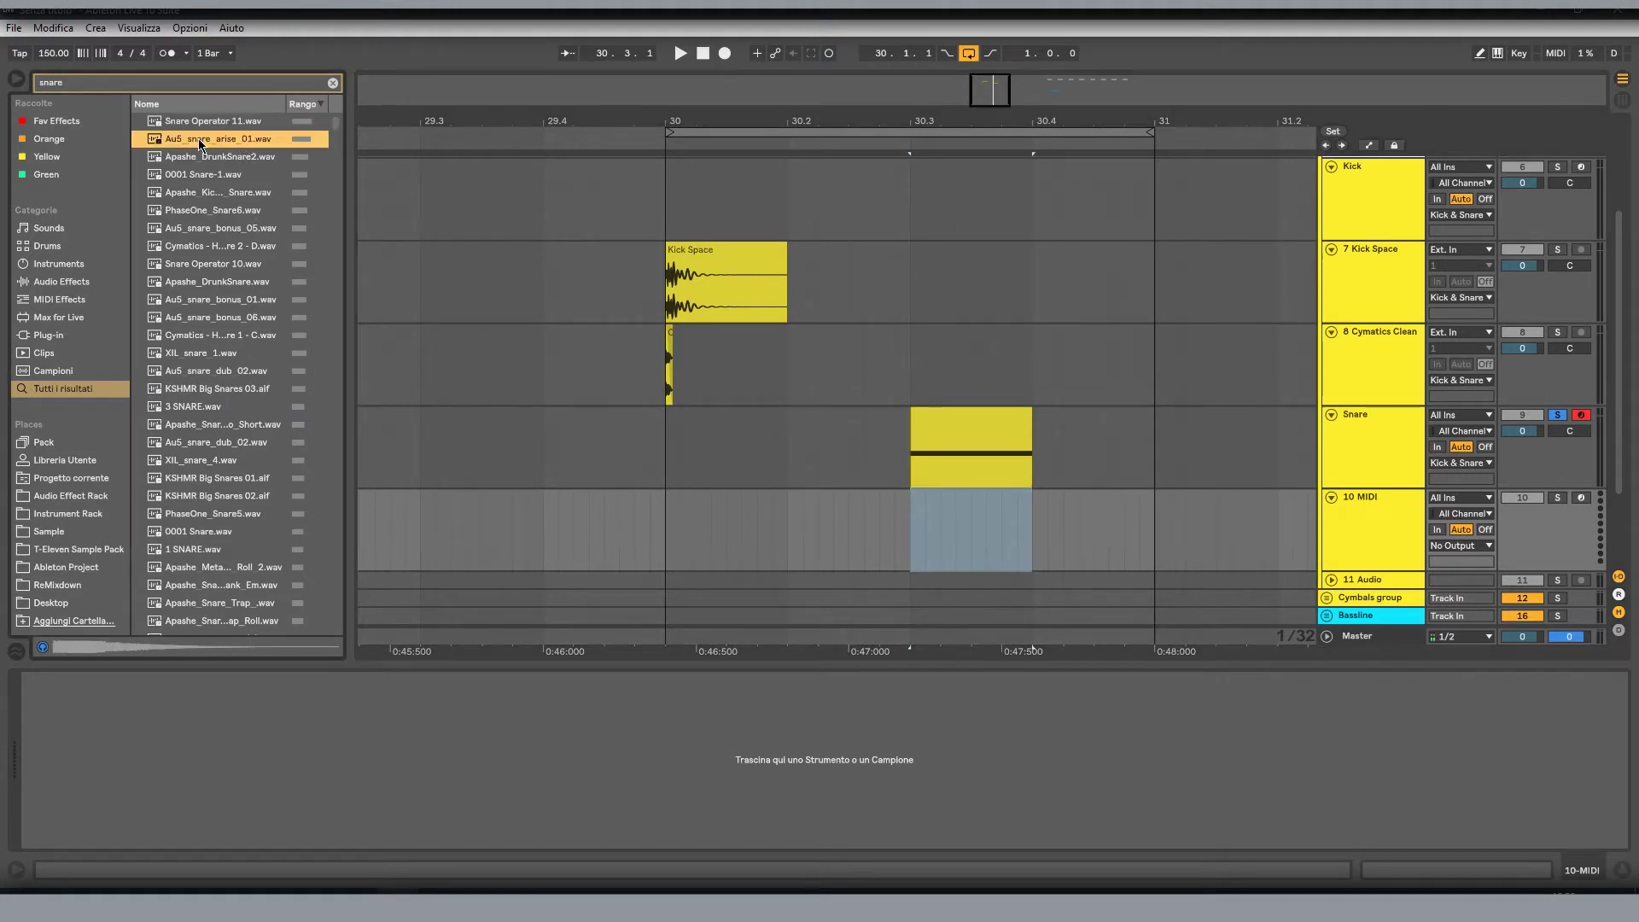
mouse_move(198, 138)
mouse_down()
mouse_move(1214, 504)
mouse_move(1237, 489)
mouse_up()
drag(218, 139, 419, 766)
- Copy the Snare clip at 30.3 onto the Au5_snare_arise_01 track and lower that track's volume to -9.0 dB
ctrl+drag(963, 421, 964, 529)
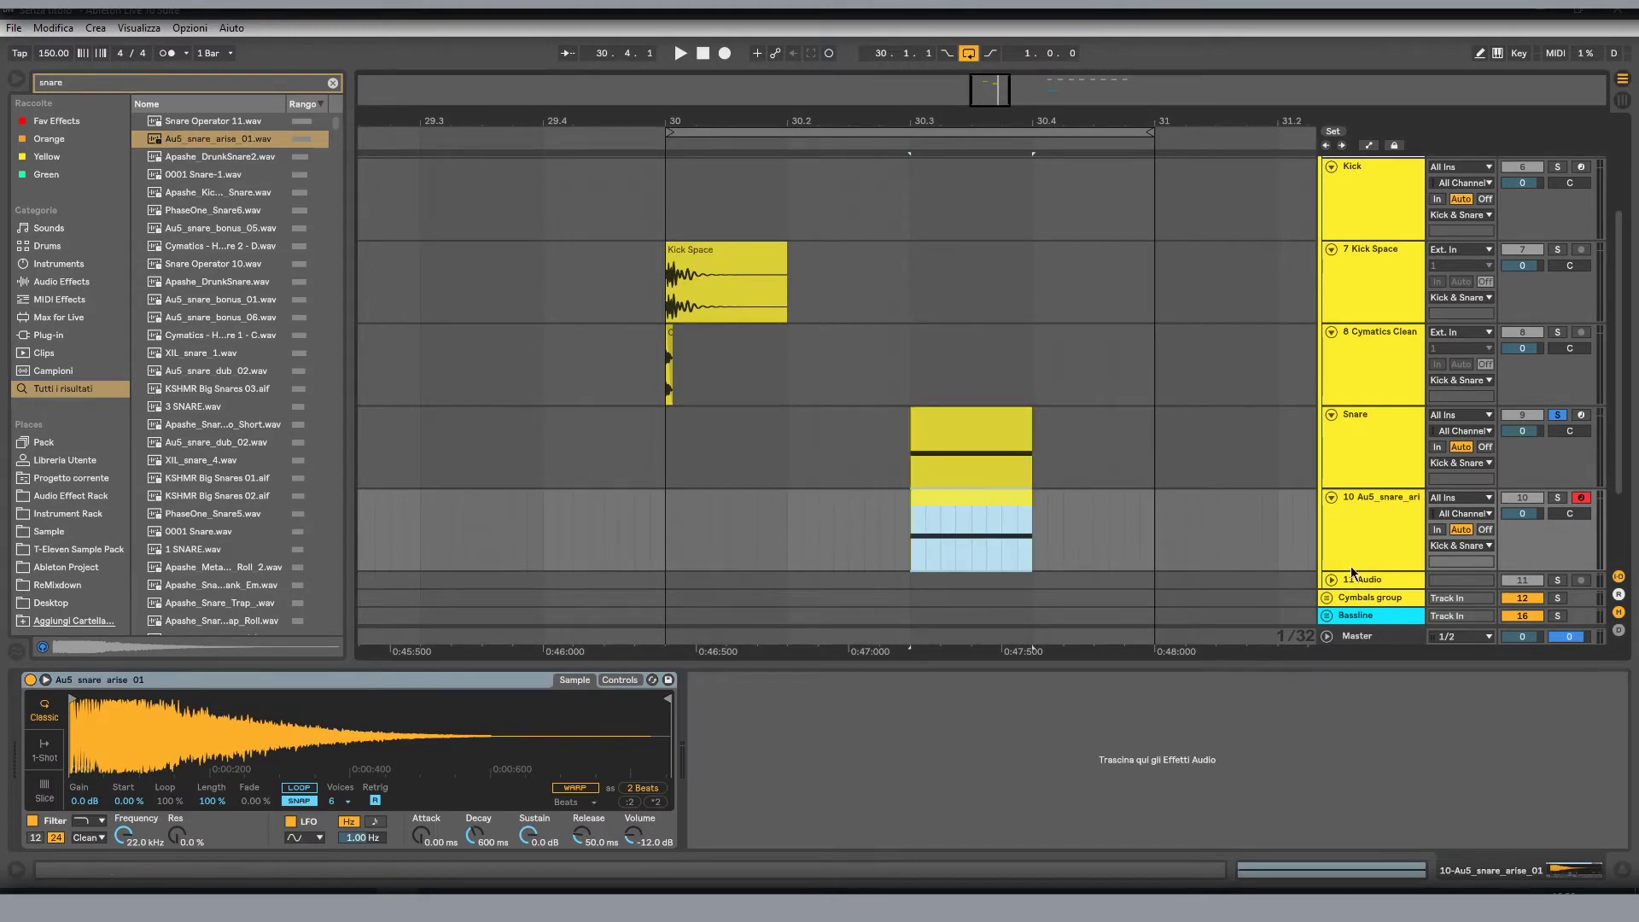
click(1557, 497)
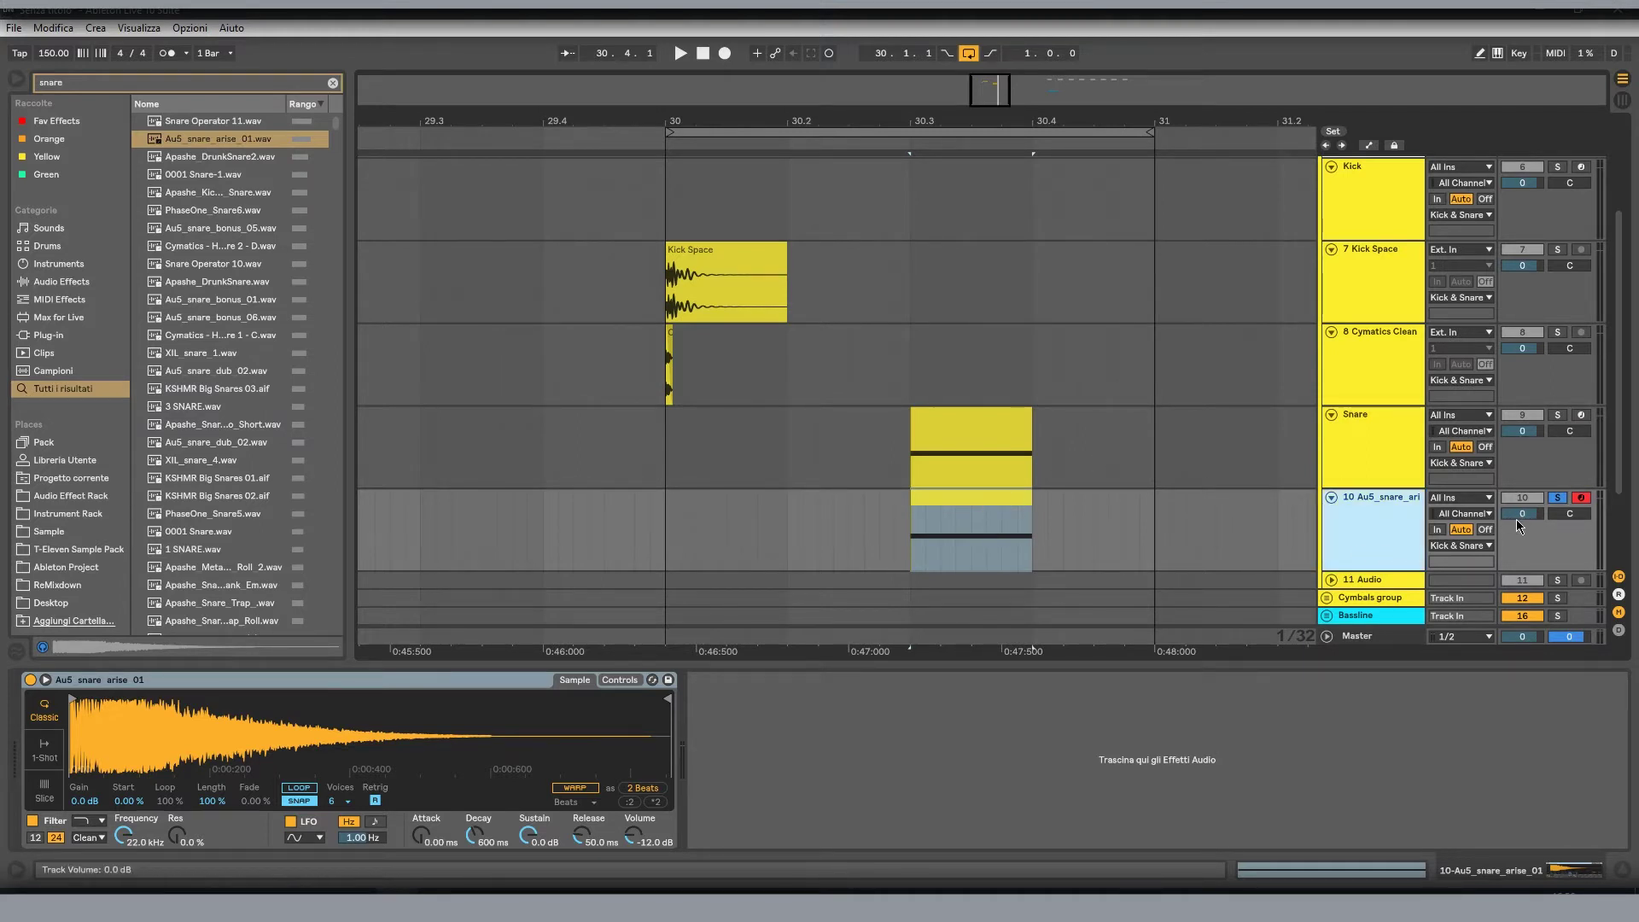
drag(1515, 518, 1515, 546)
- Solo both snare layers together, play them back from 30.3, and turn the solos off
click(1007, 429)
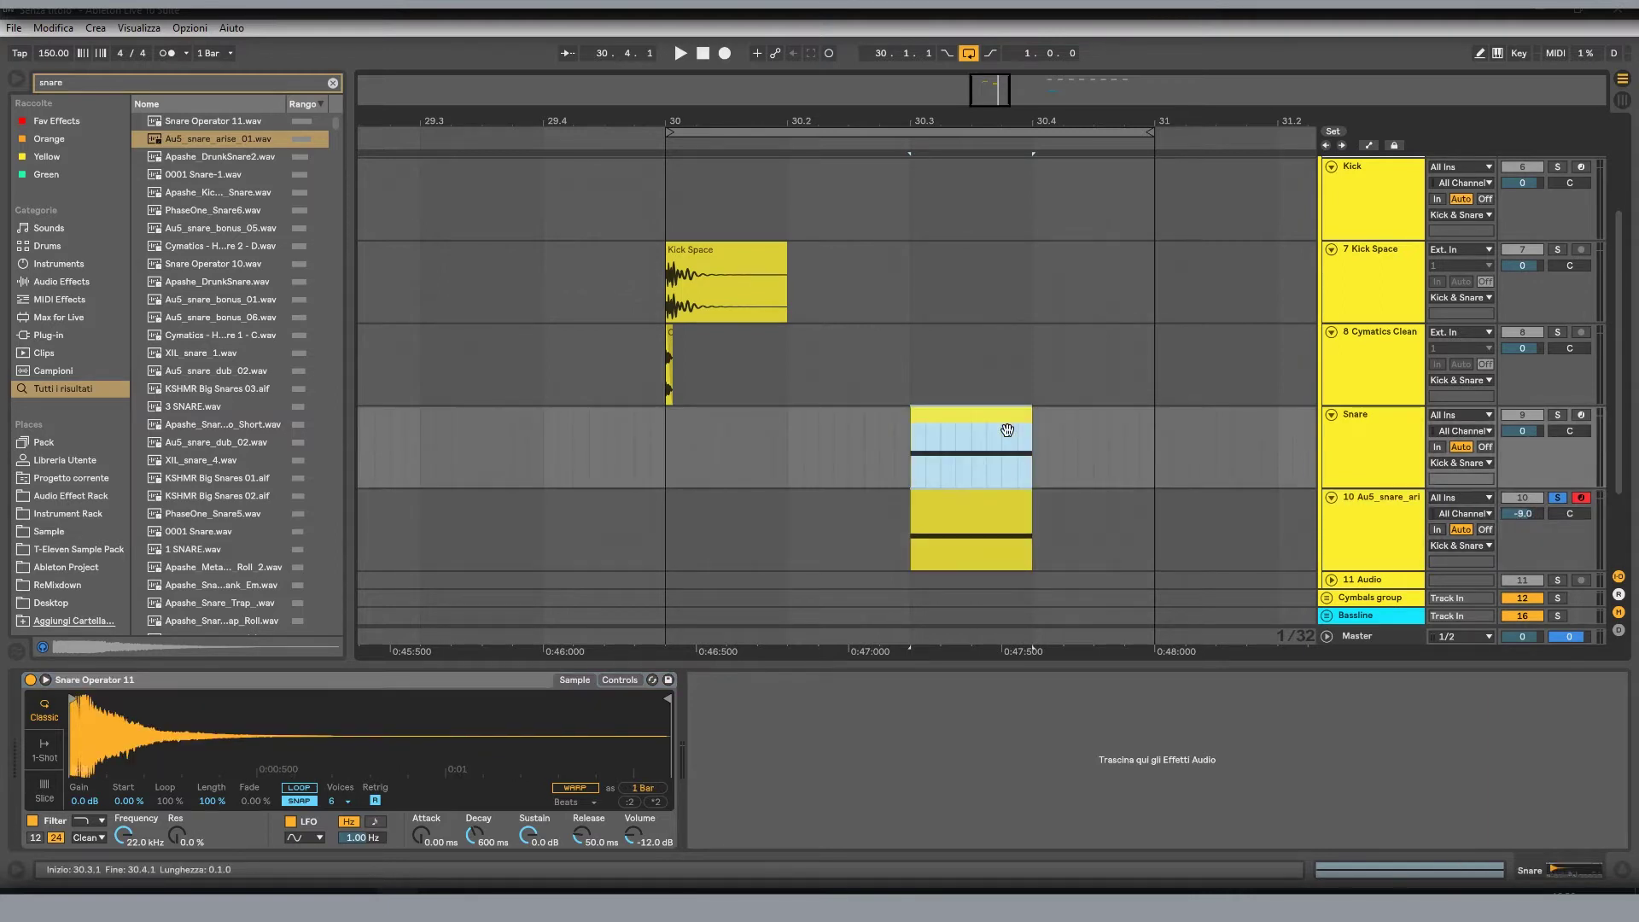
ctrl+click(1554, 414)
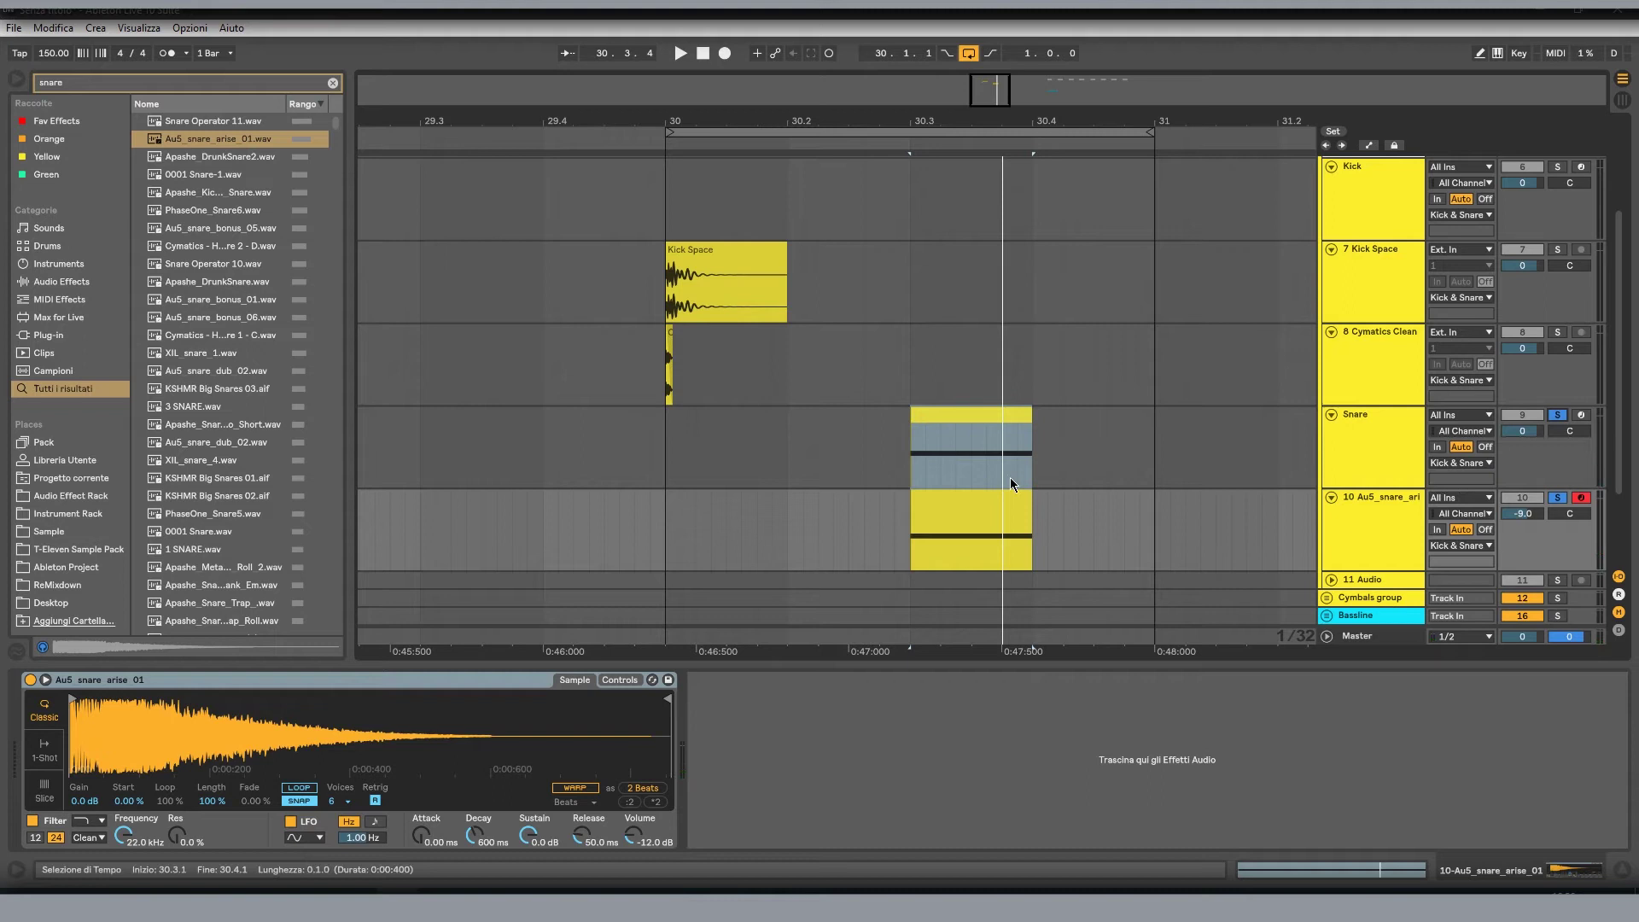
key(space)
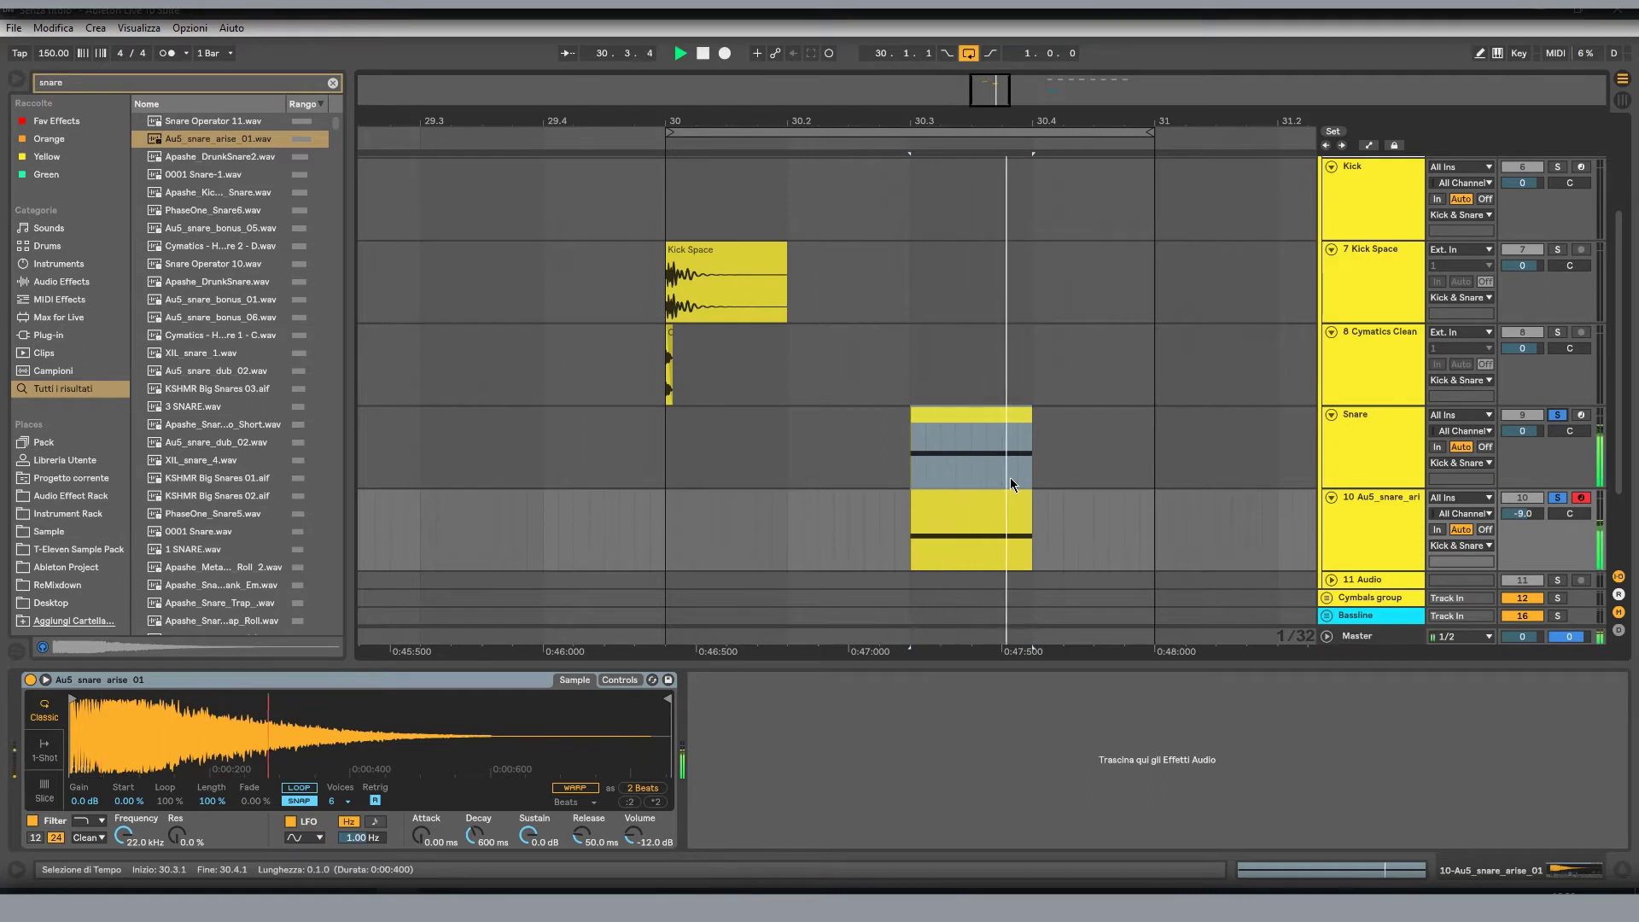
click(1555, 497)
key(space)
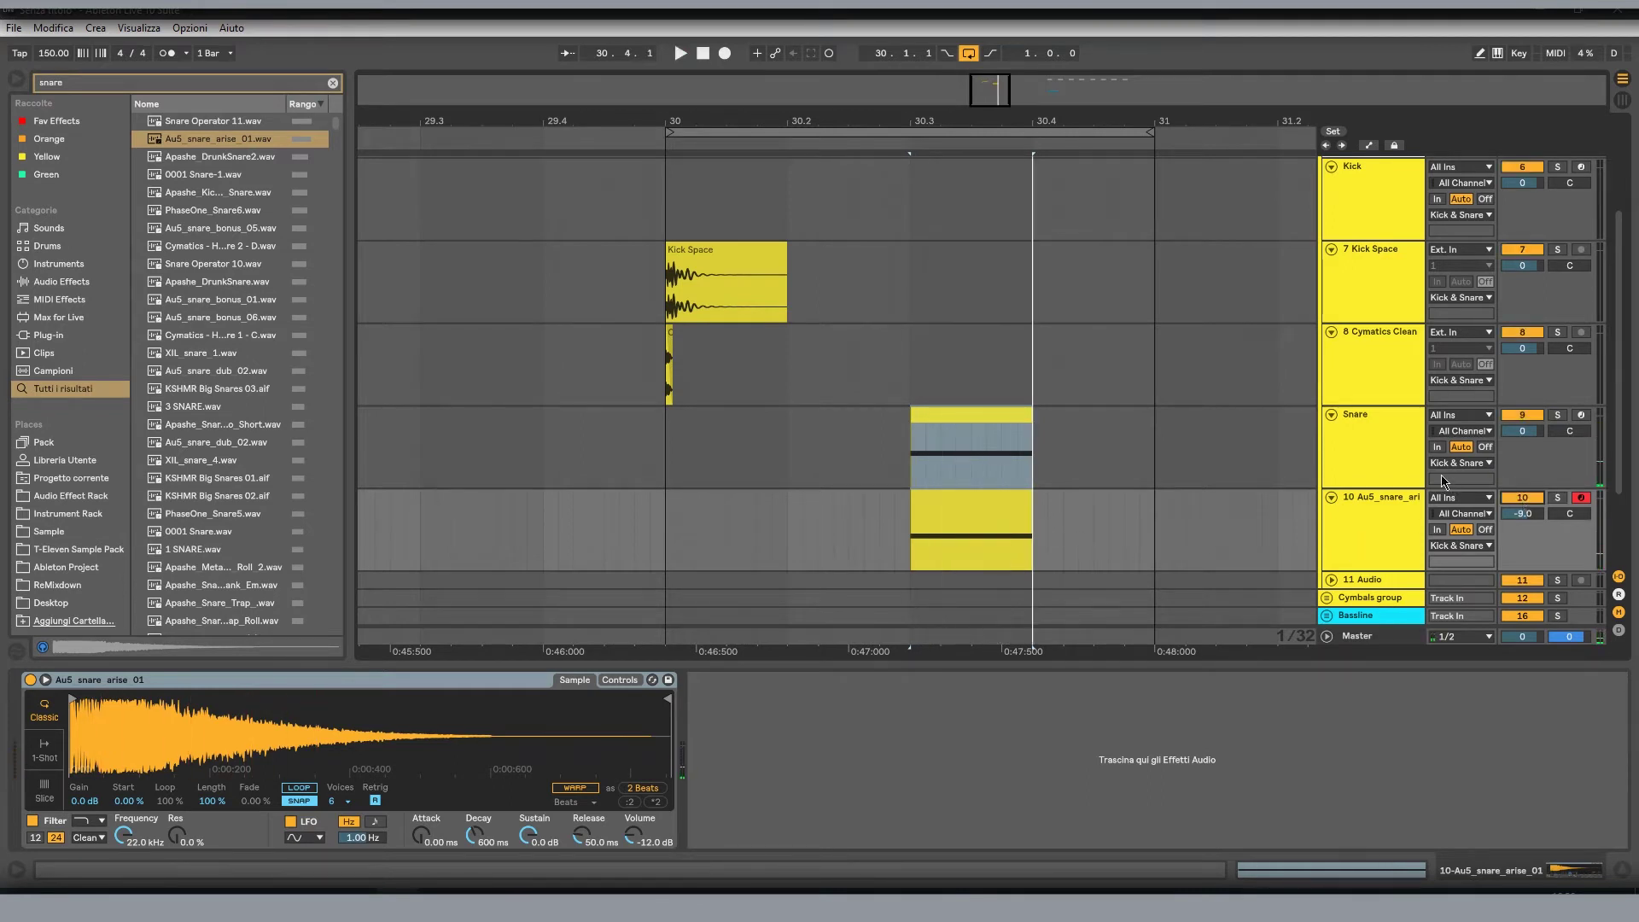
- Shorten the Snare Operator 11 sample in its instrument by moving the end marker in to just after the decay
click(1417, 461)
click(951, 428)
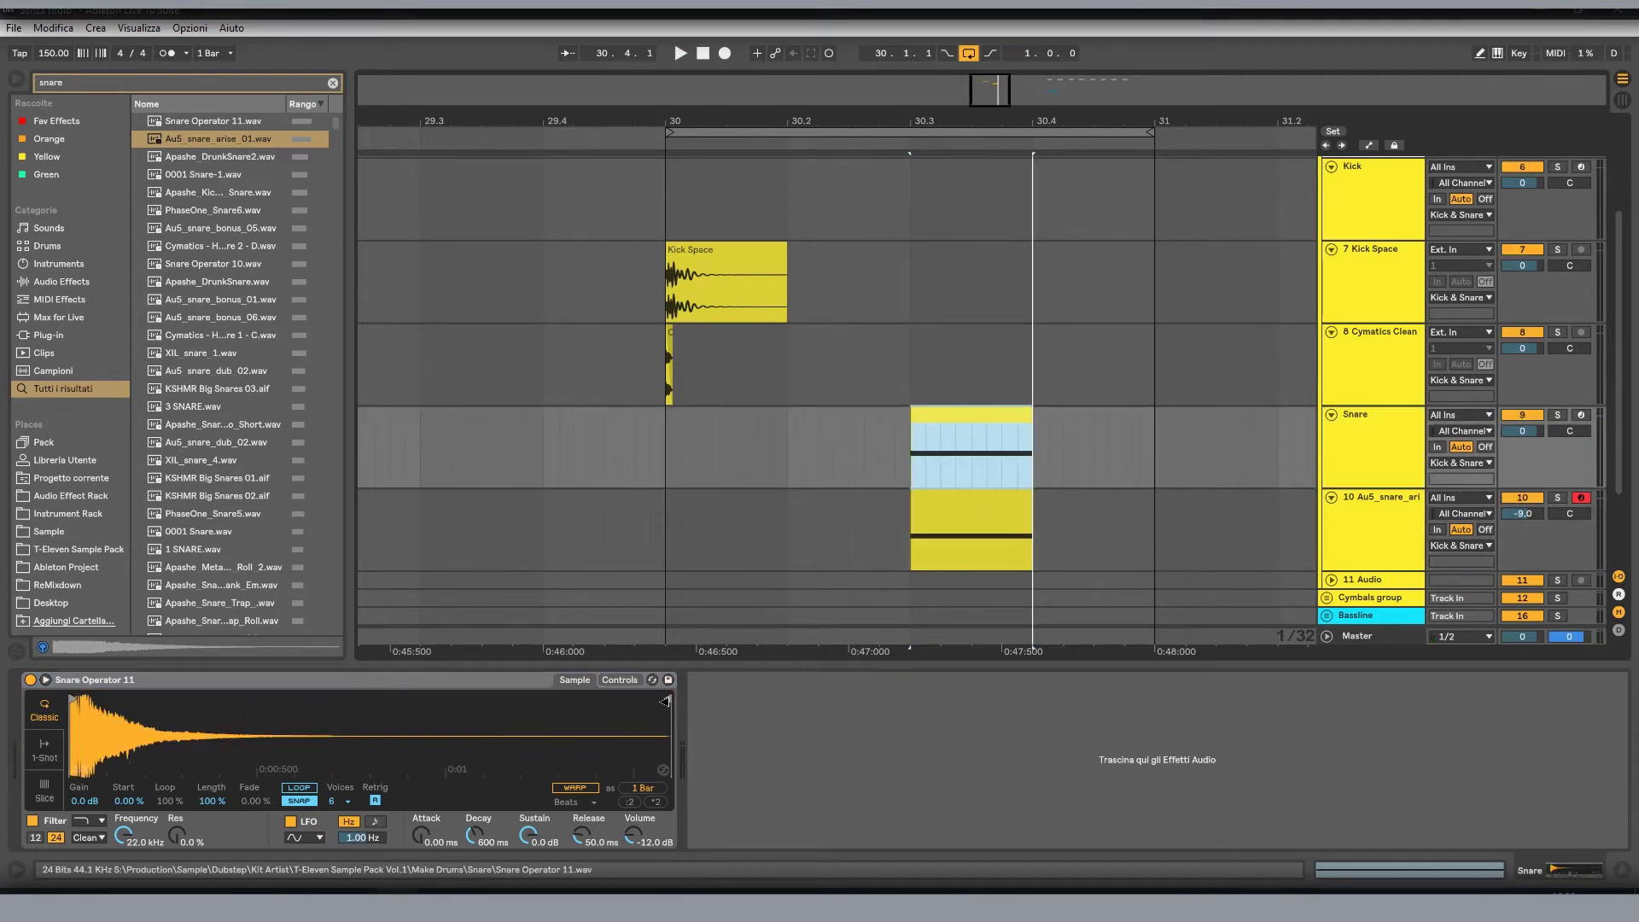
drag(665, 702, 165, 709)
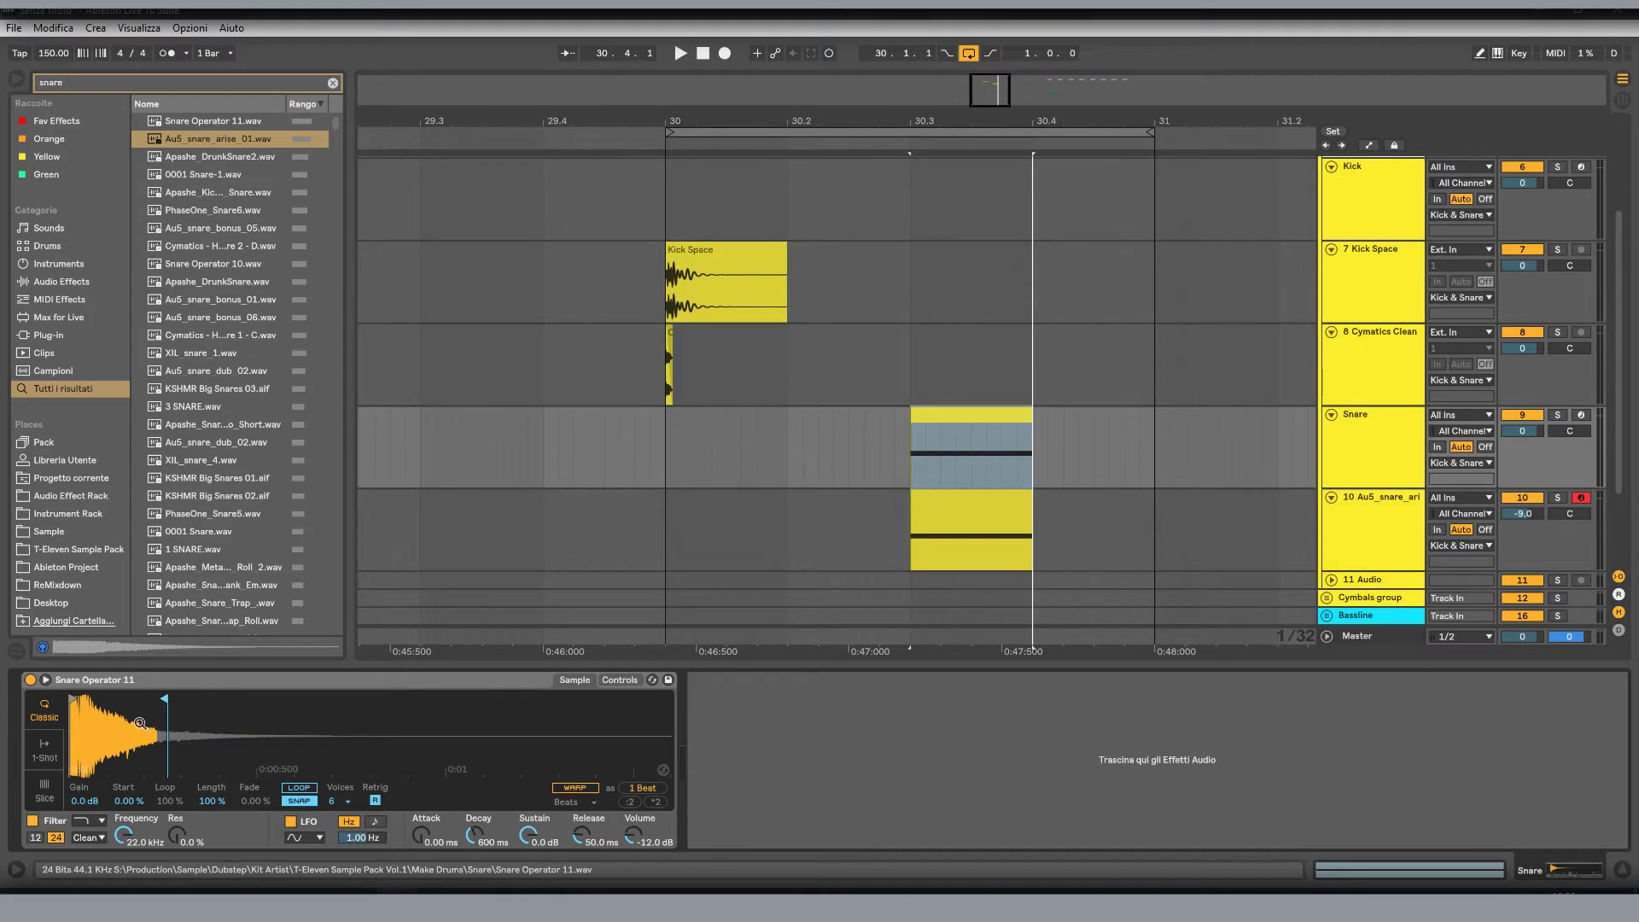
- Switch the Snare Operator 11 instrument to one-shot mode, set its fade out to 195 ms and play it back
click(45, 749)
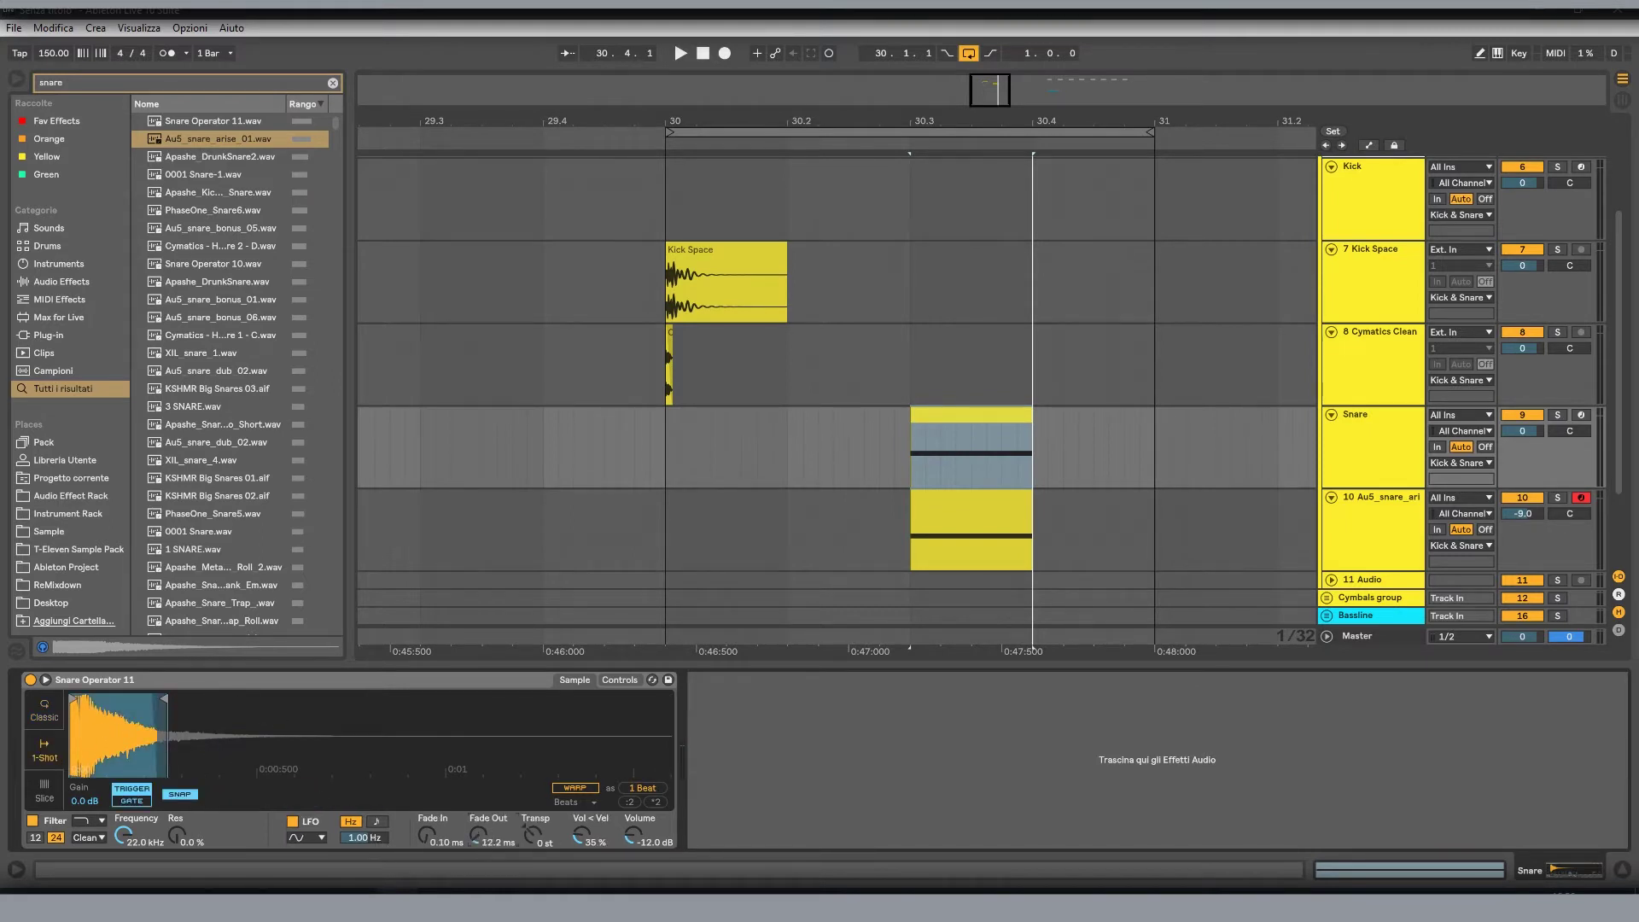
drag(478, 834, 478, 802)
key(space)
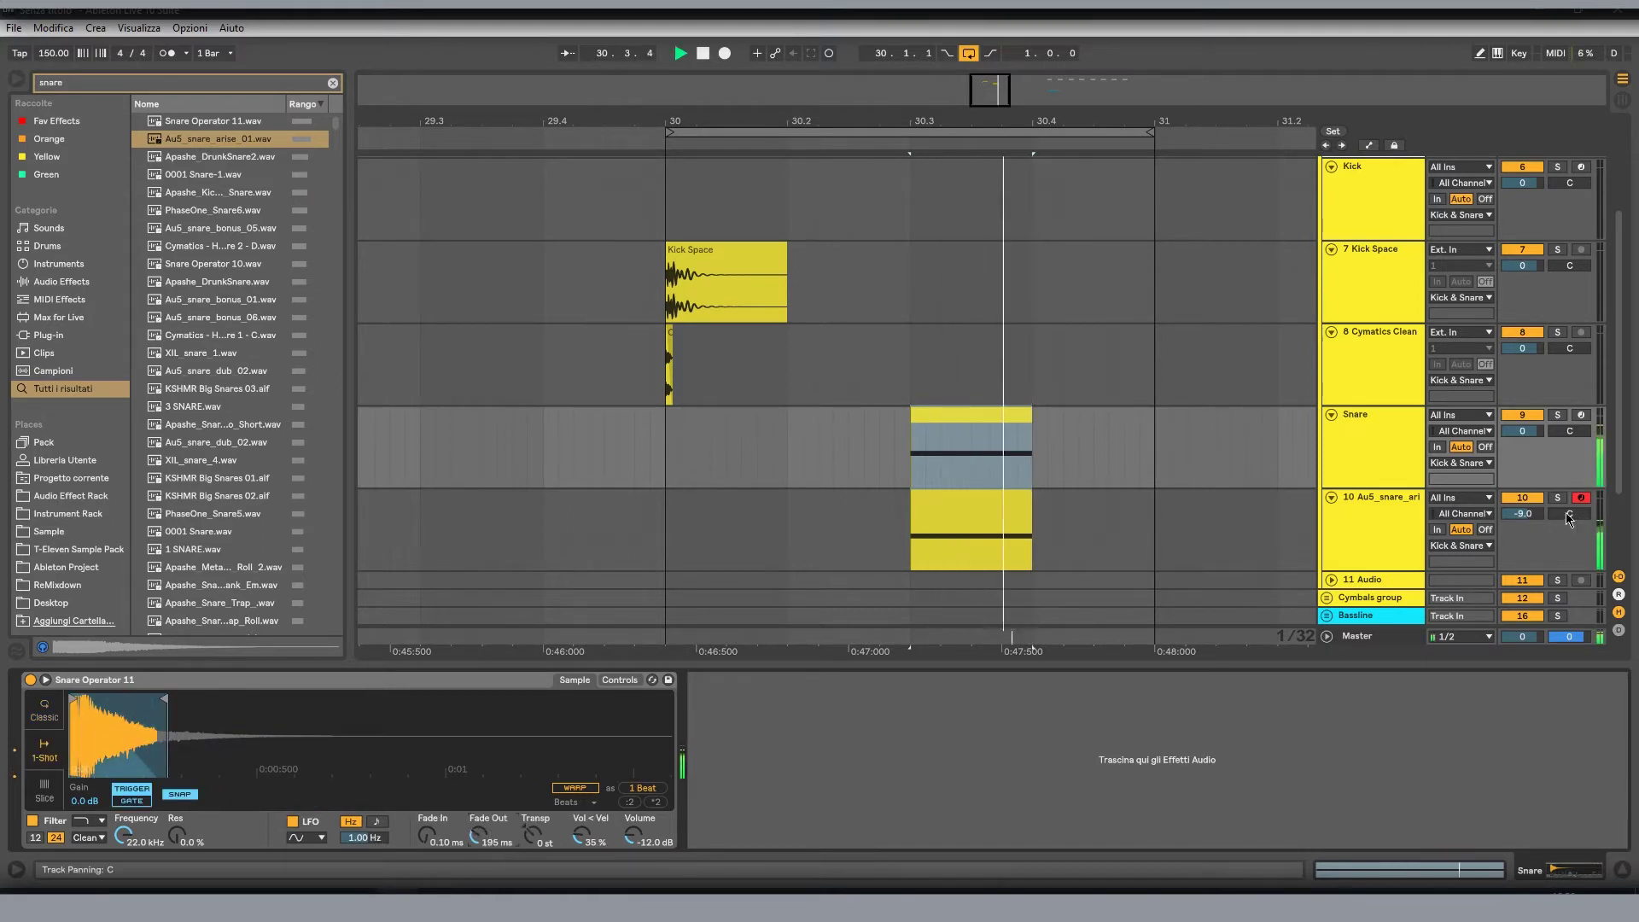
- Switch the Au5_snare_arise_01 instrument to one-shot mode, keep its start marker at the sample's beginning and set its fade in to 125 ms
click(998, 523)
key(space)
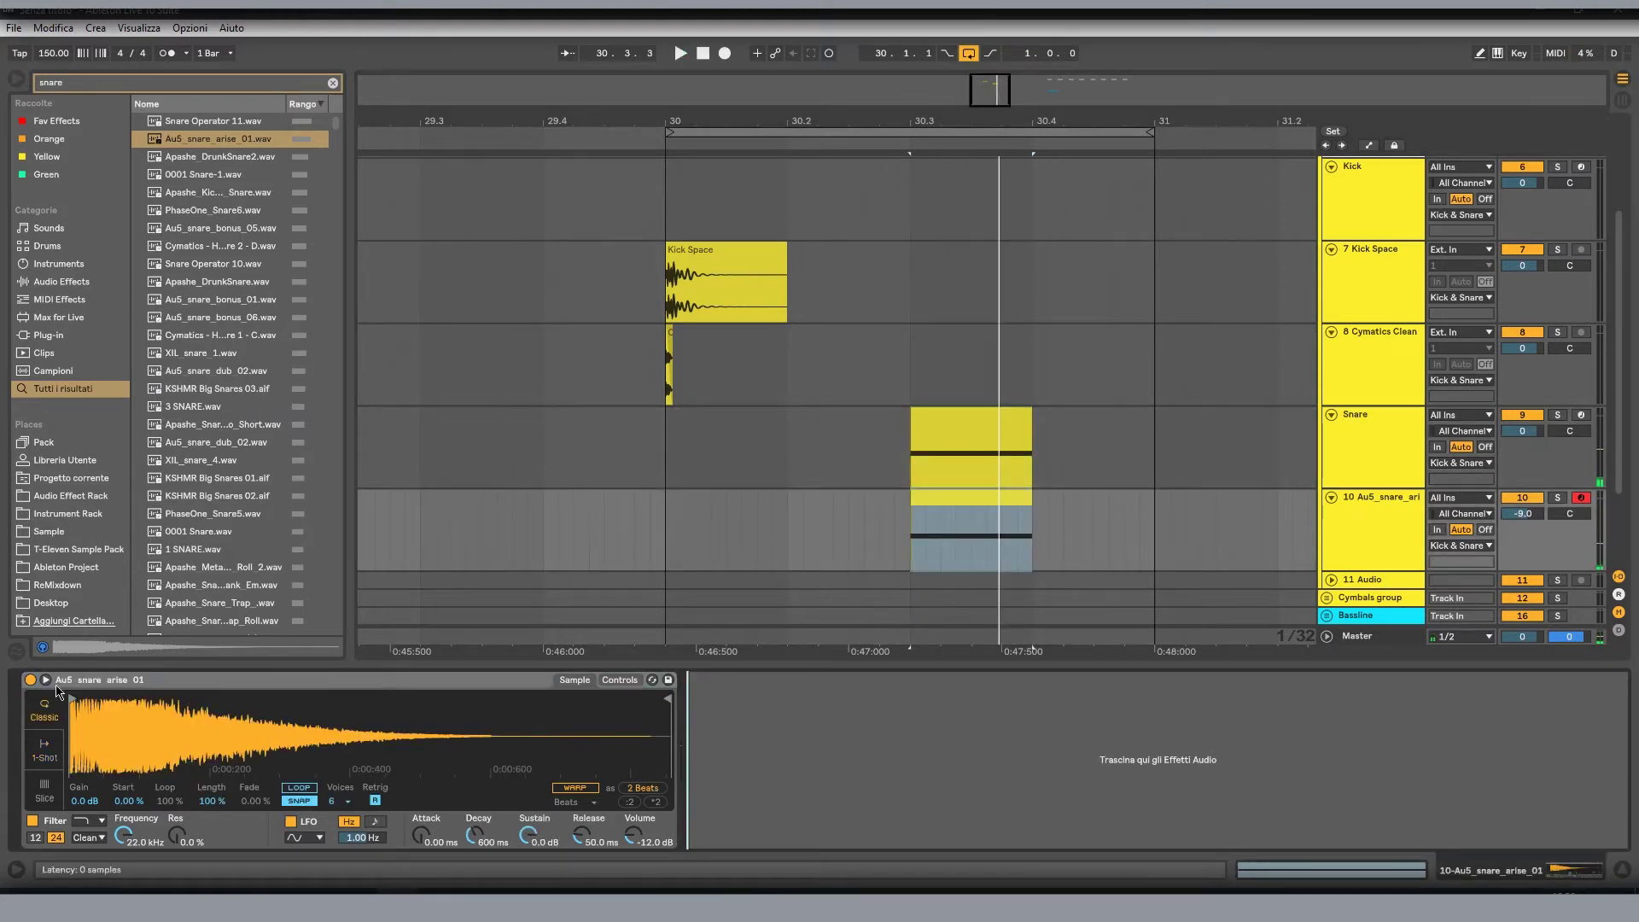
click(44, 749)
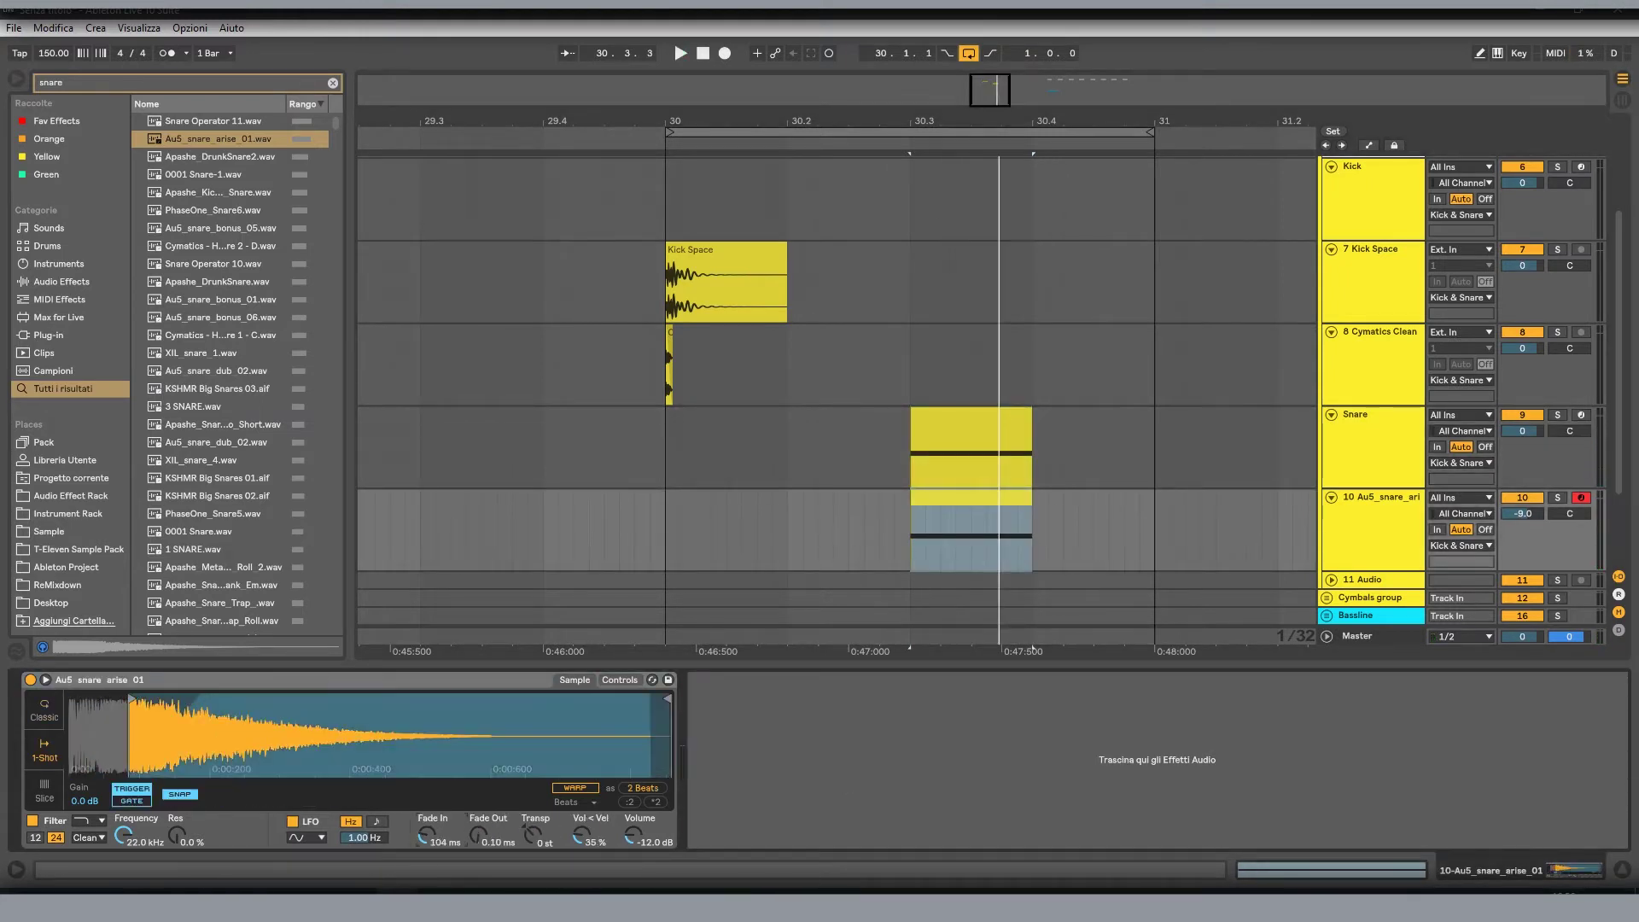
key(space)
key(space)
drag(131, 698, 40, 694)
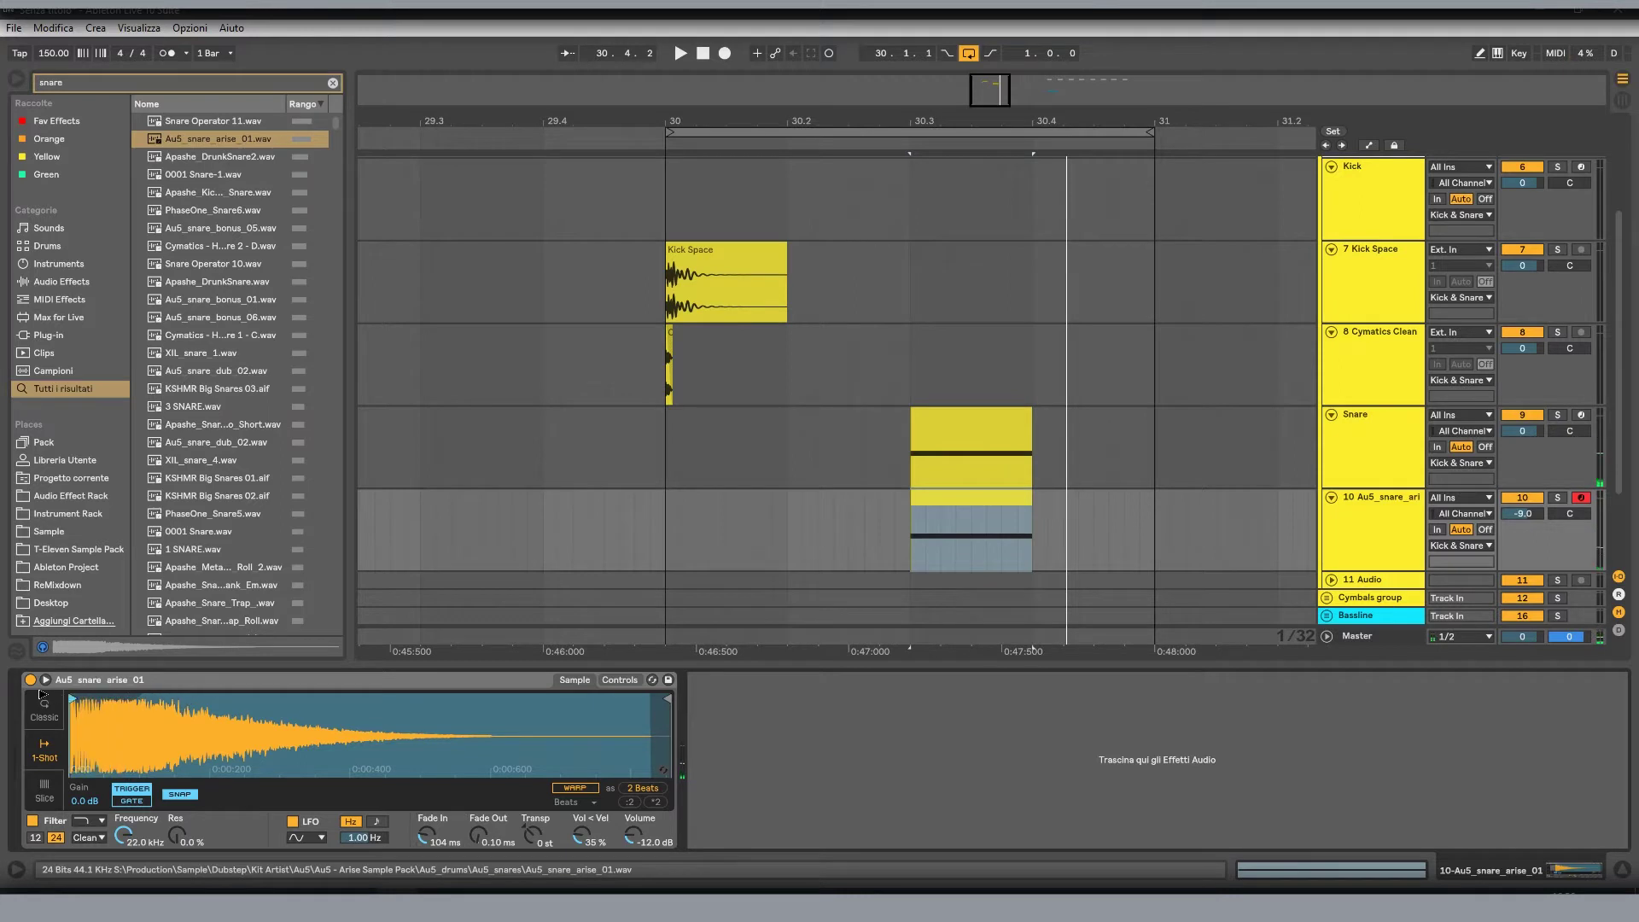
mouse_move(426, 840)
mouse_down()
mouse_move(426, 812)
mouse_move(425, 841)
mouse_up()
key(space)
key(space)
key(space)
key(space)
- Raise the Au5_snare_arise_01 track's volume to -2.7 dB and play back the layered snare
mouse_move(1522, 513)
mouse_down()
mouse_move(1522, 495)
mouse_move(1540, 511)
mouse_up()
key(space)
key(space)
key(space)
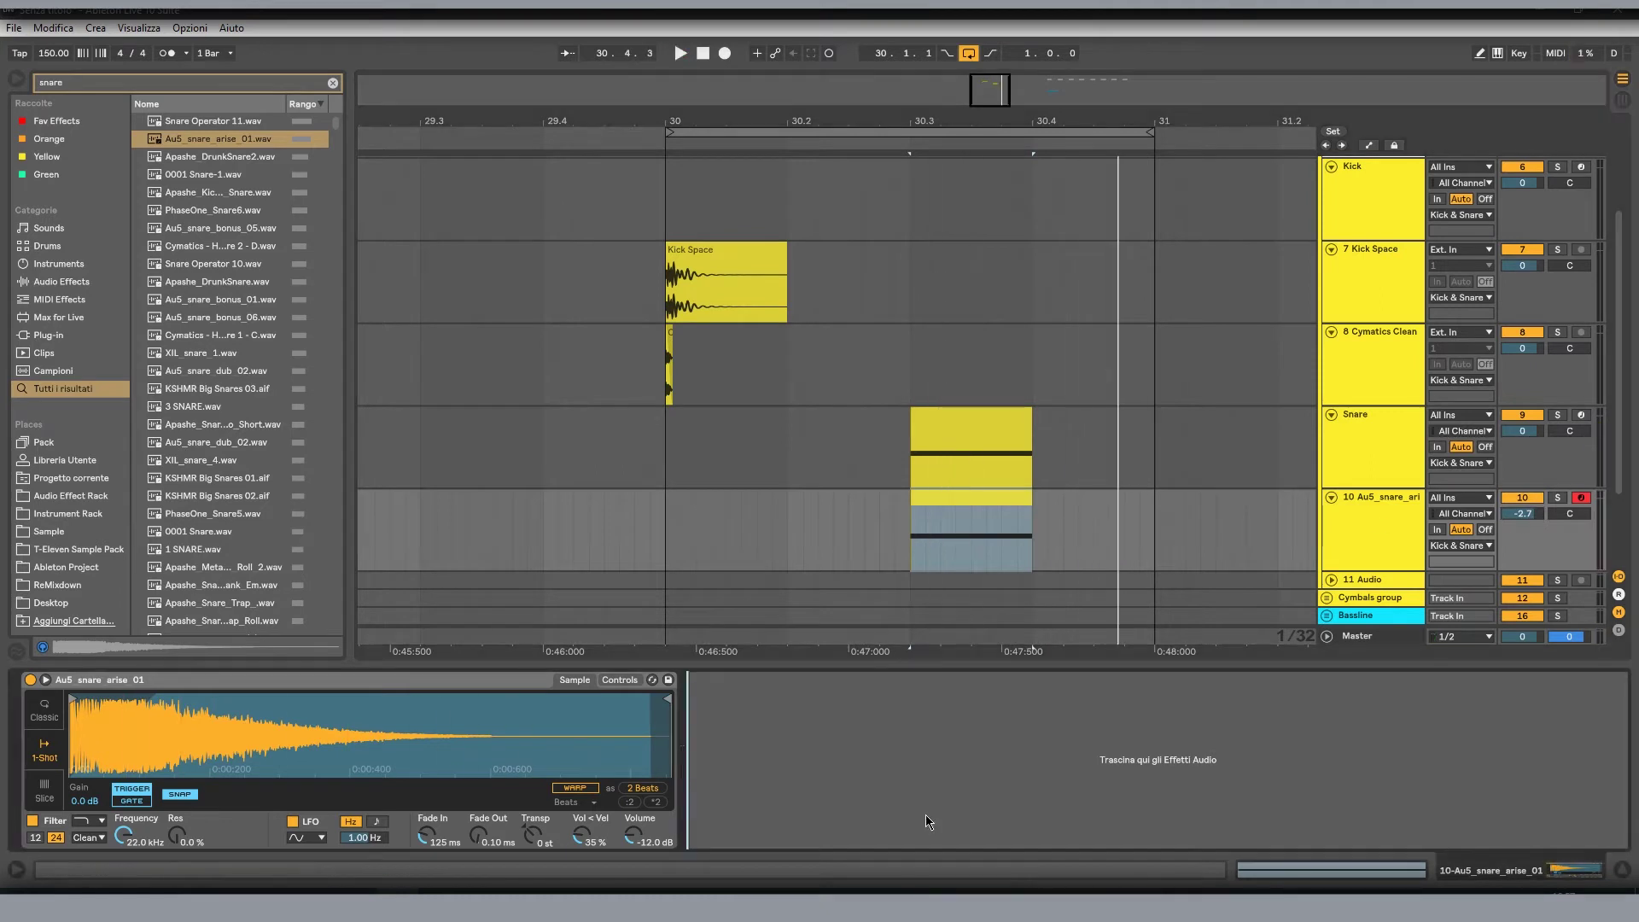
click(941, 541)
click(958, 508)
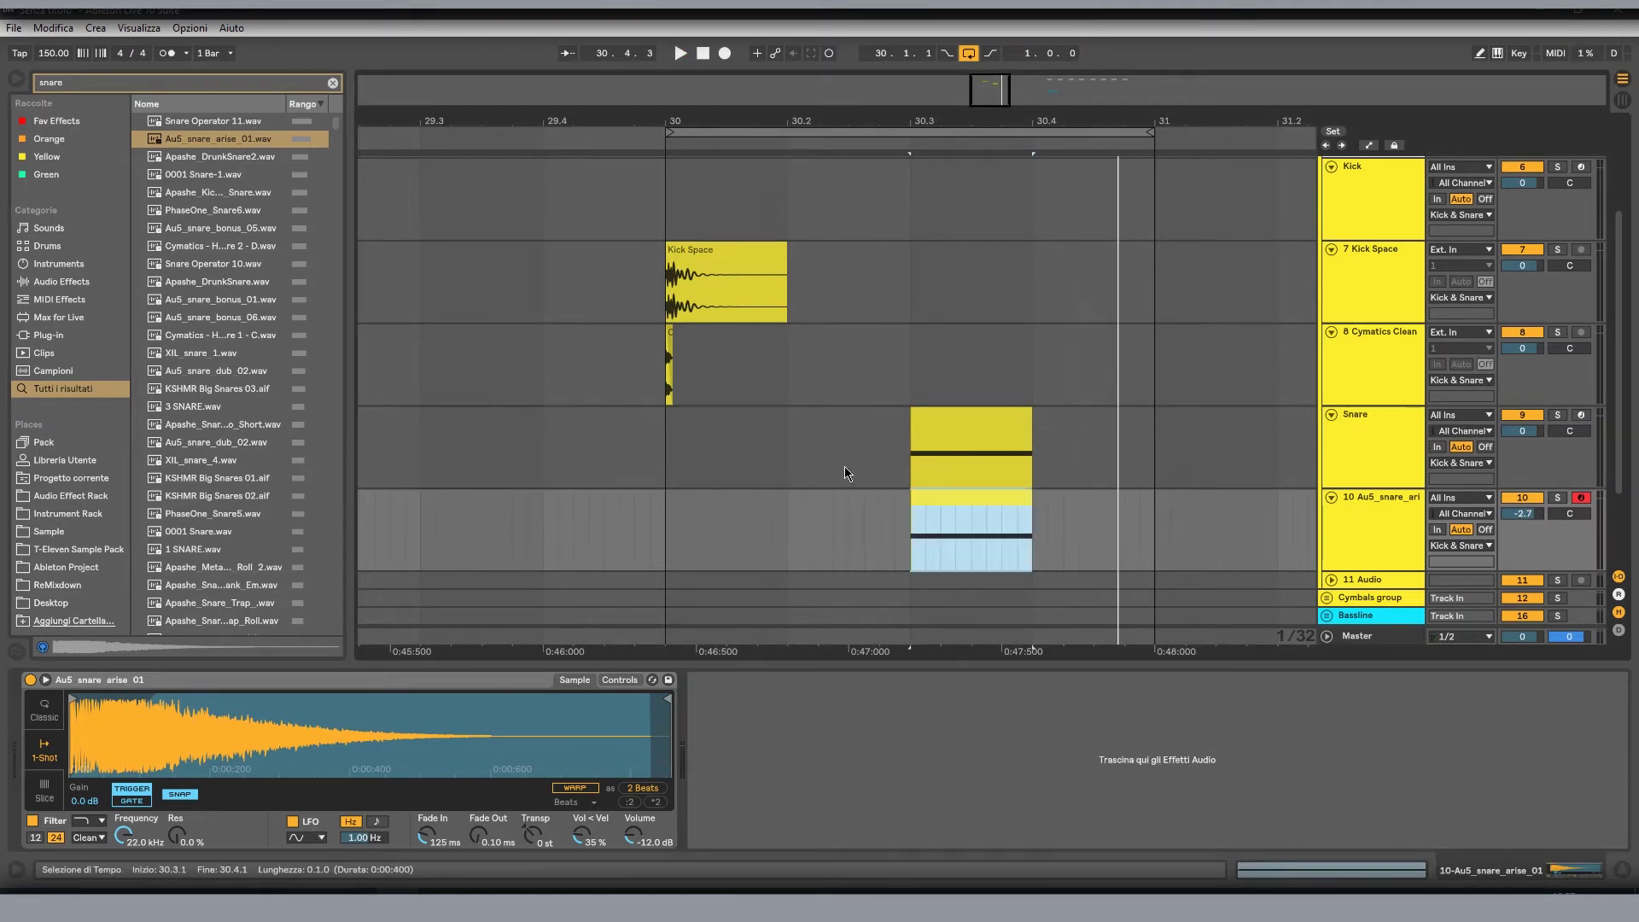
click(929, 402)
click(930, 414)
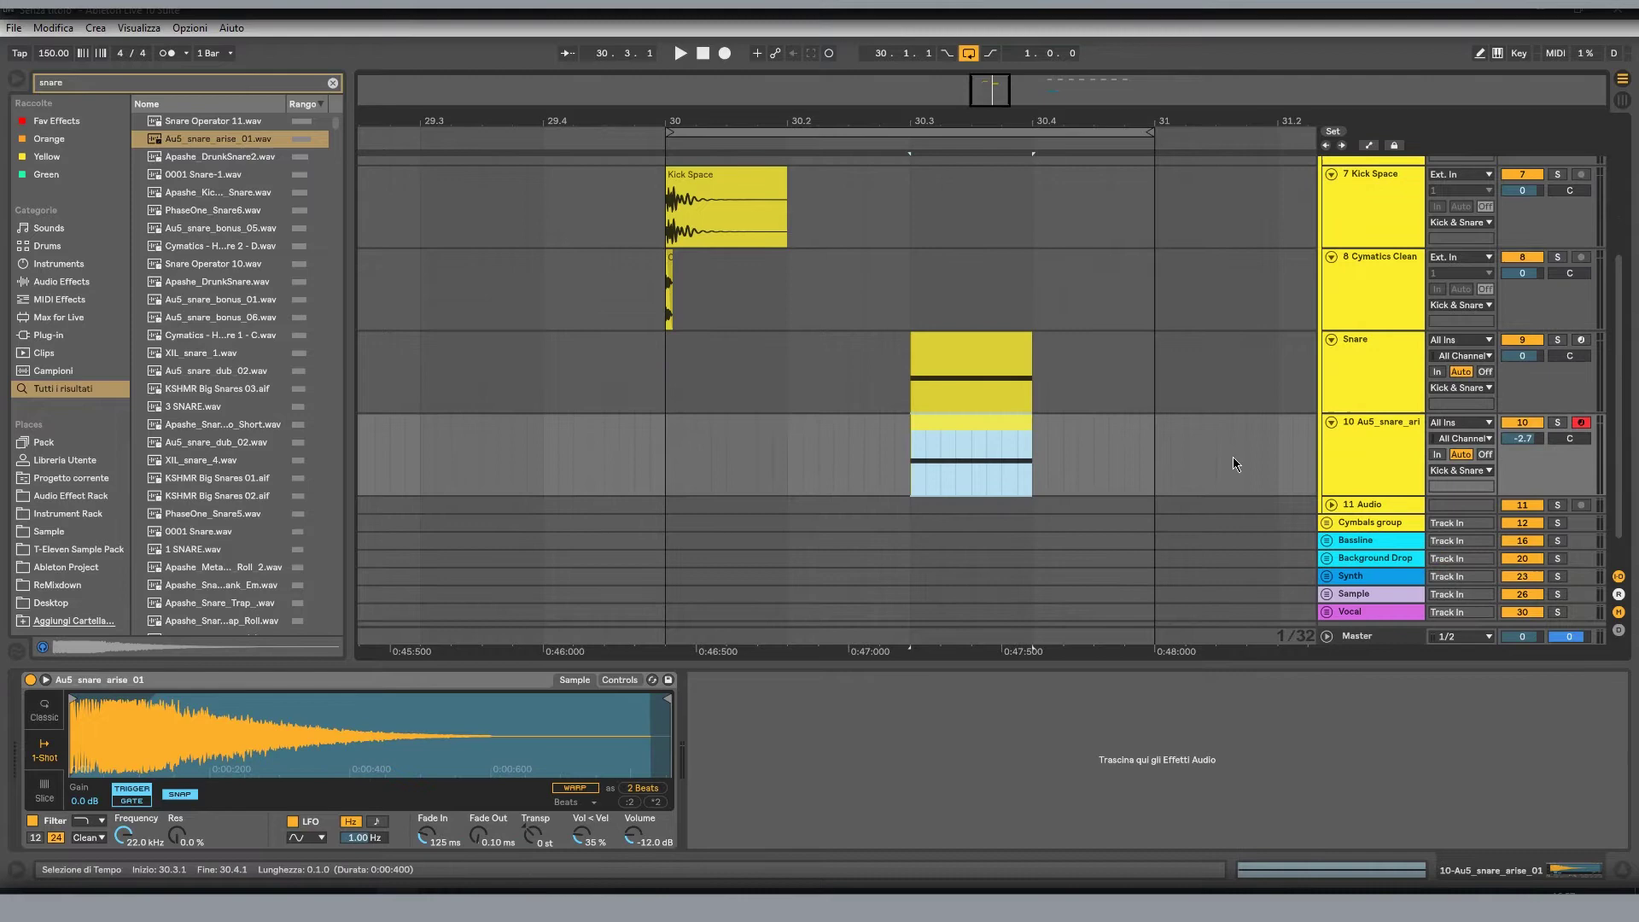
scroll(1233, 457, up, 3)
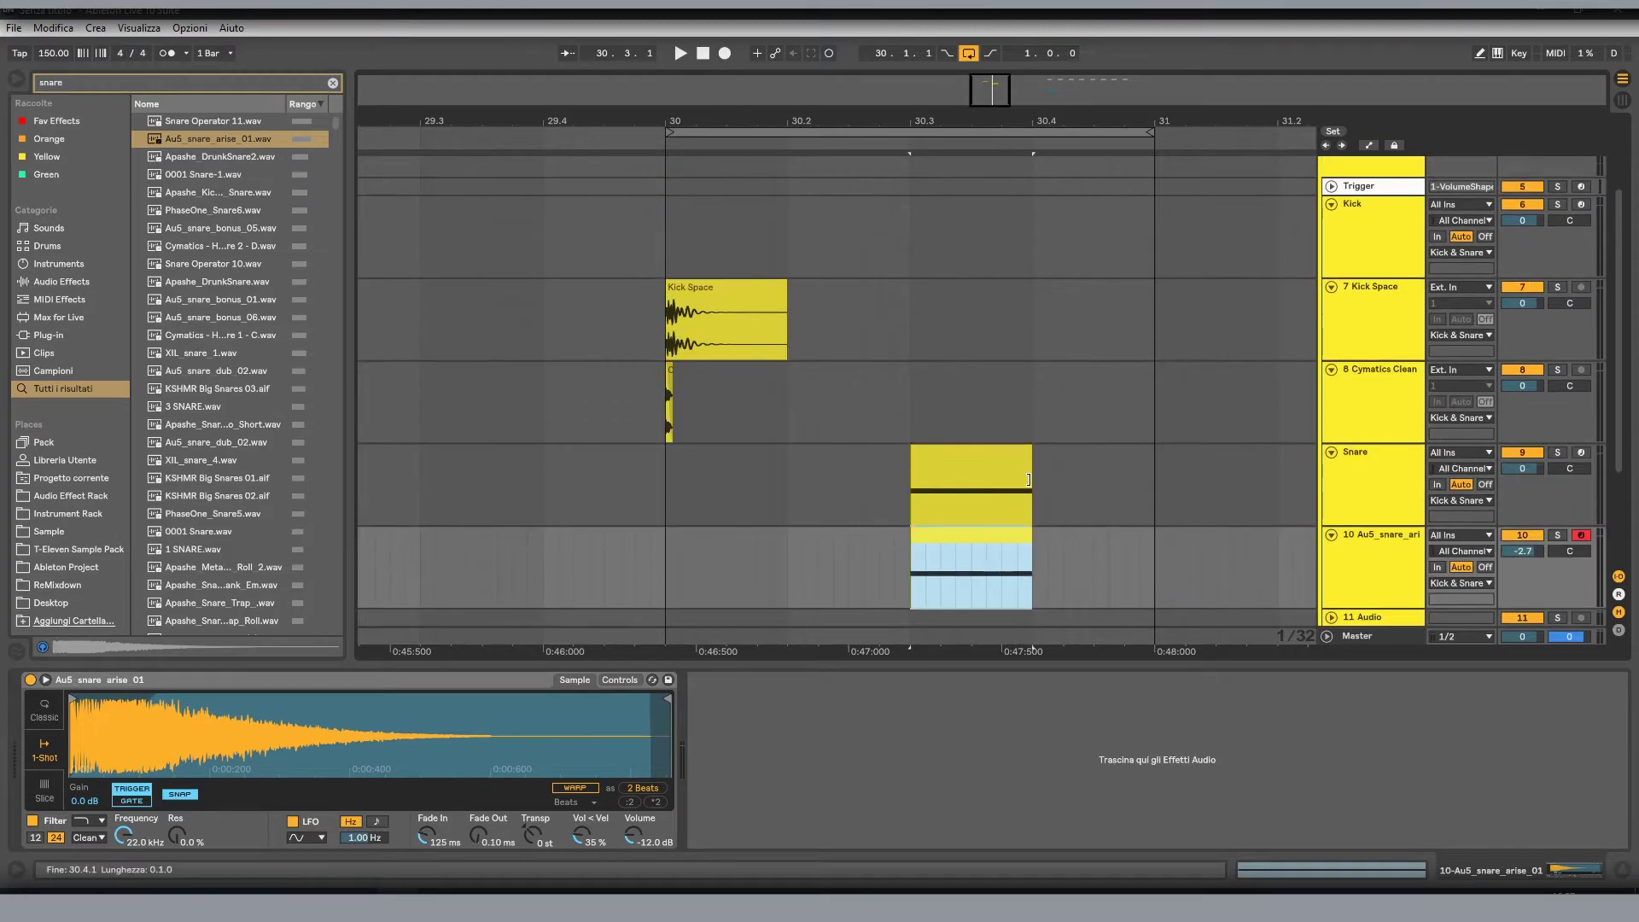
scroll(1010, 469, down, 2)
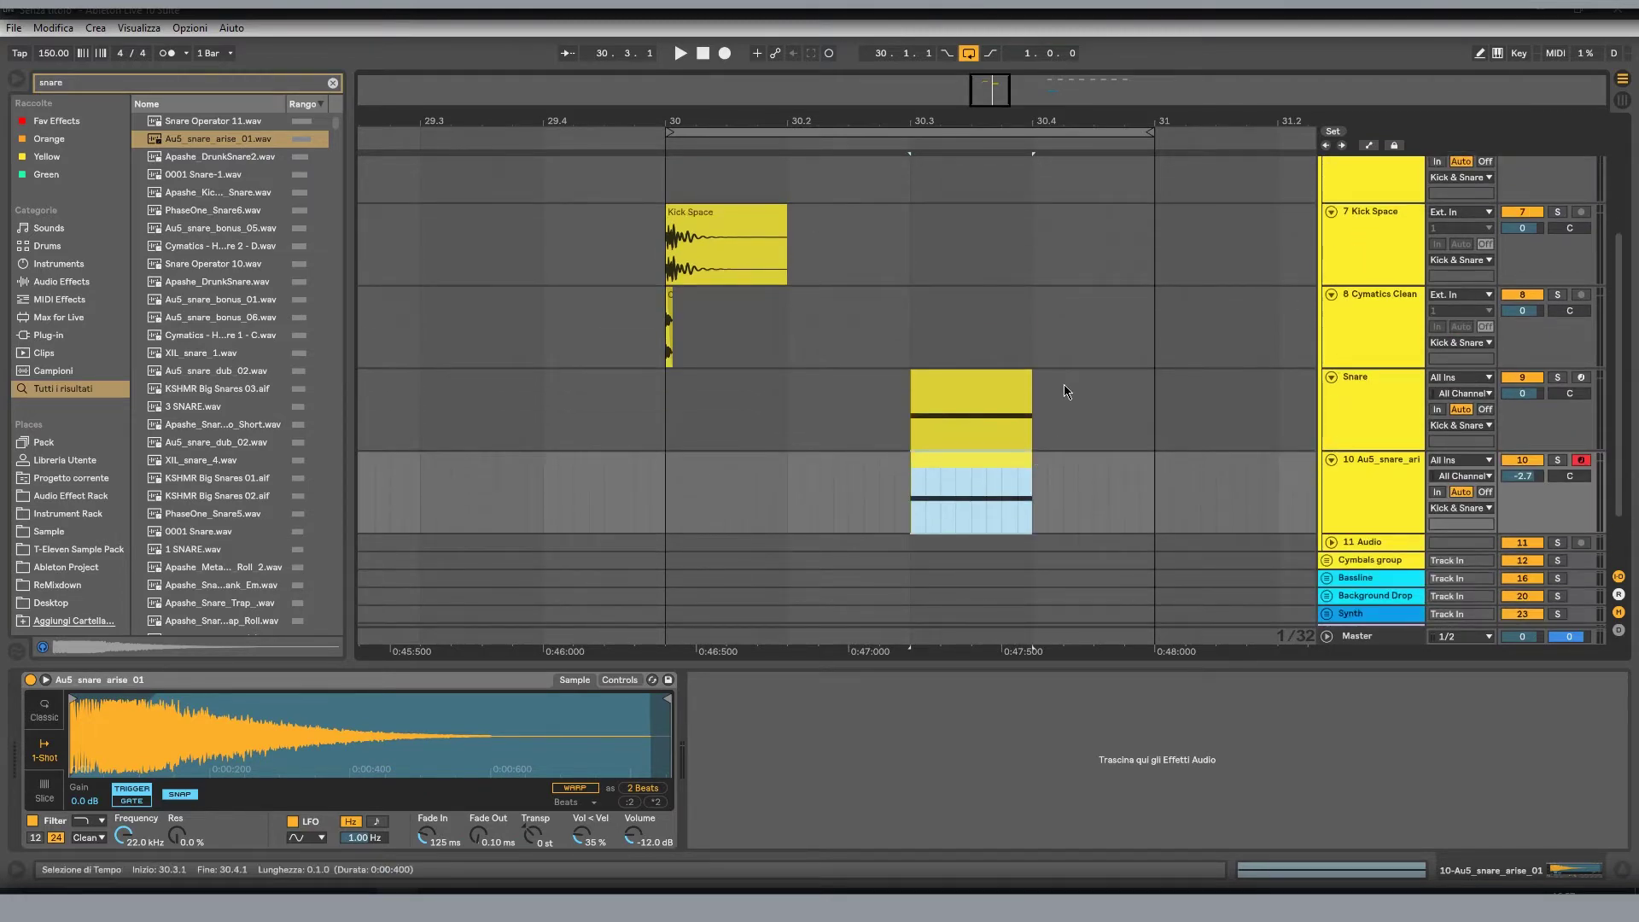
scroll(1063, 391, up, 5)
scroll(1046, 414, down, 7)
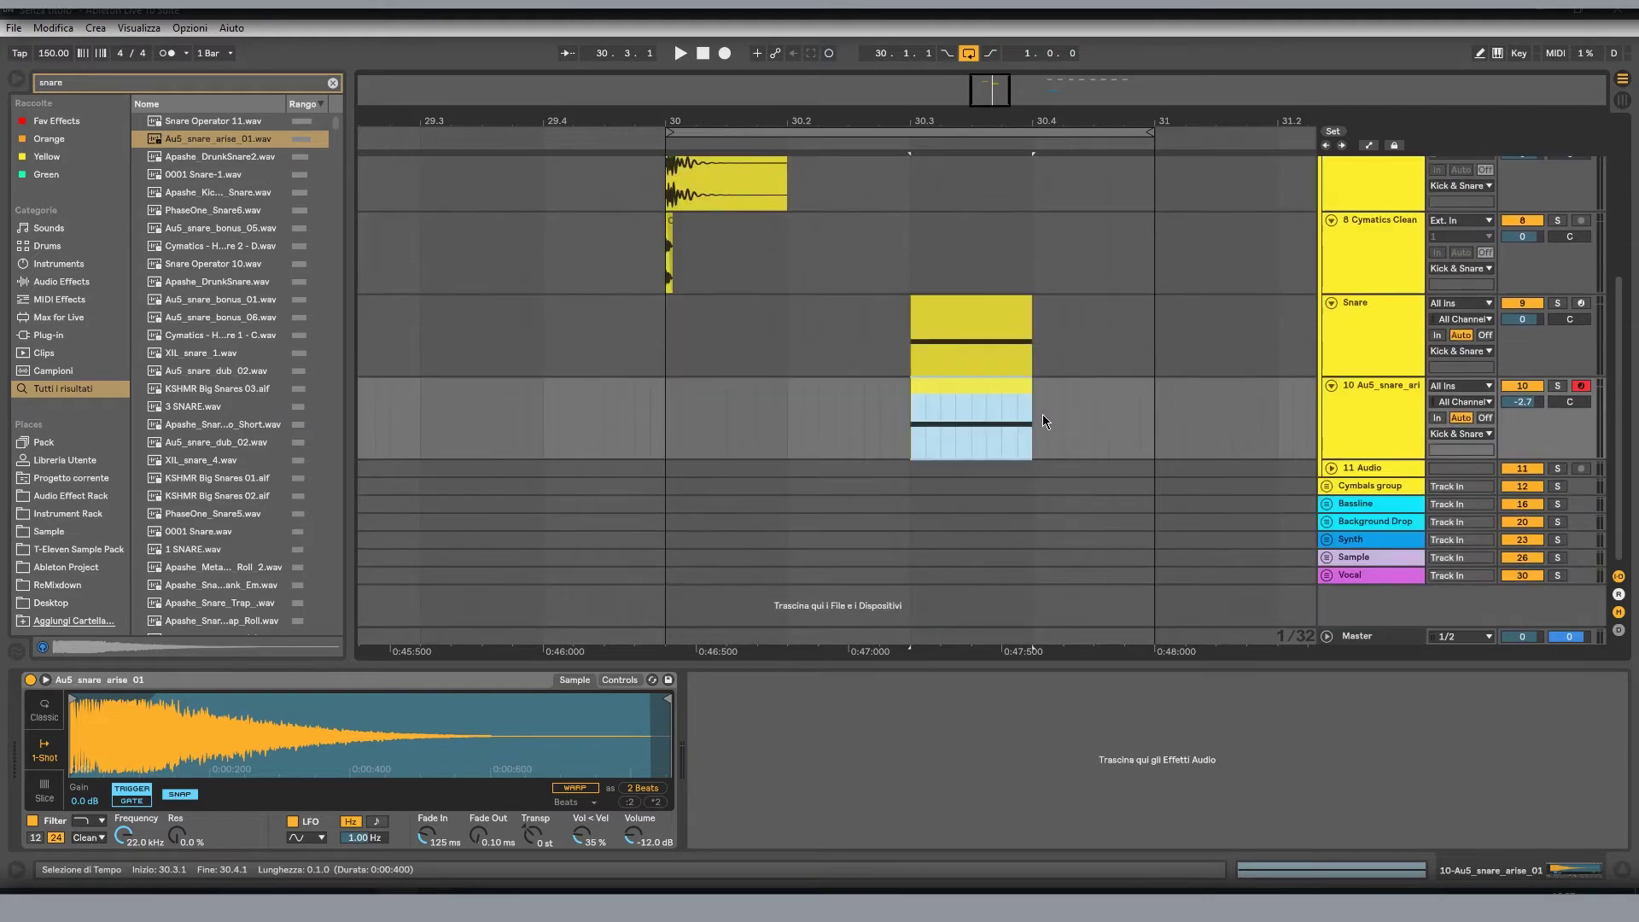
- Delete the separate Au5_snare_arise_01 track below Snare
scroll(1042, 413, up, 3)
click(1363, 500)
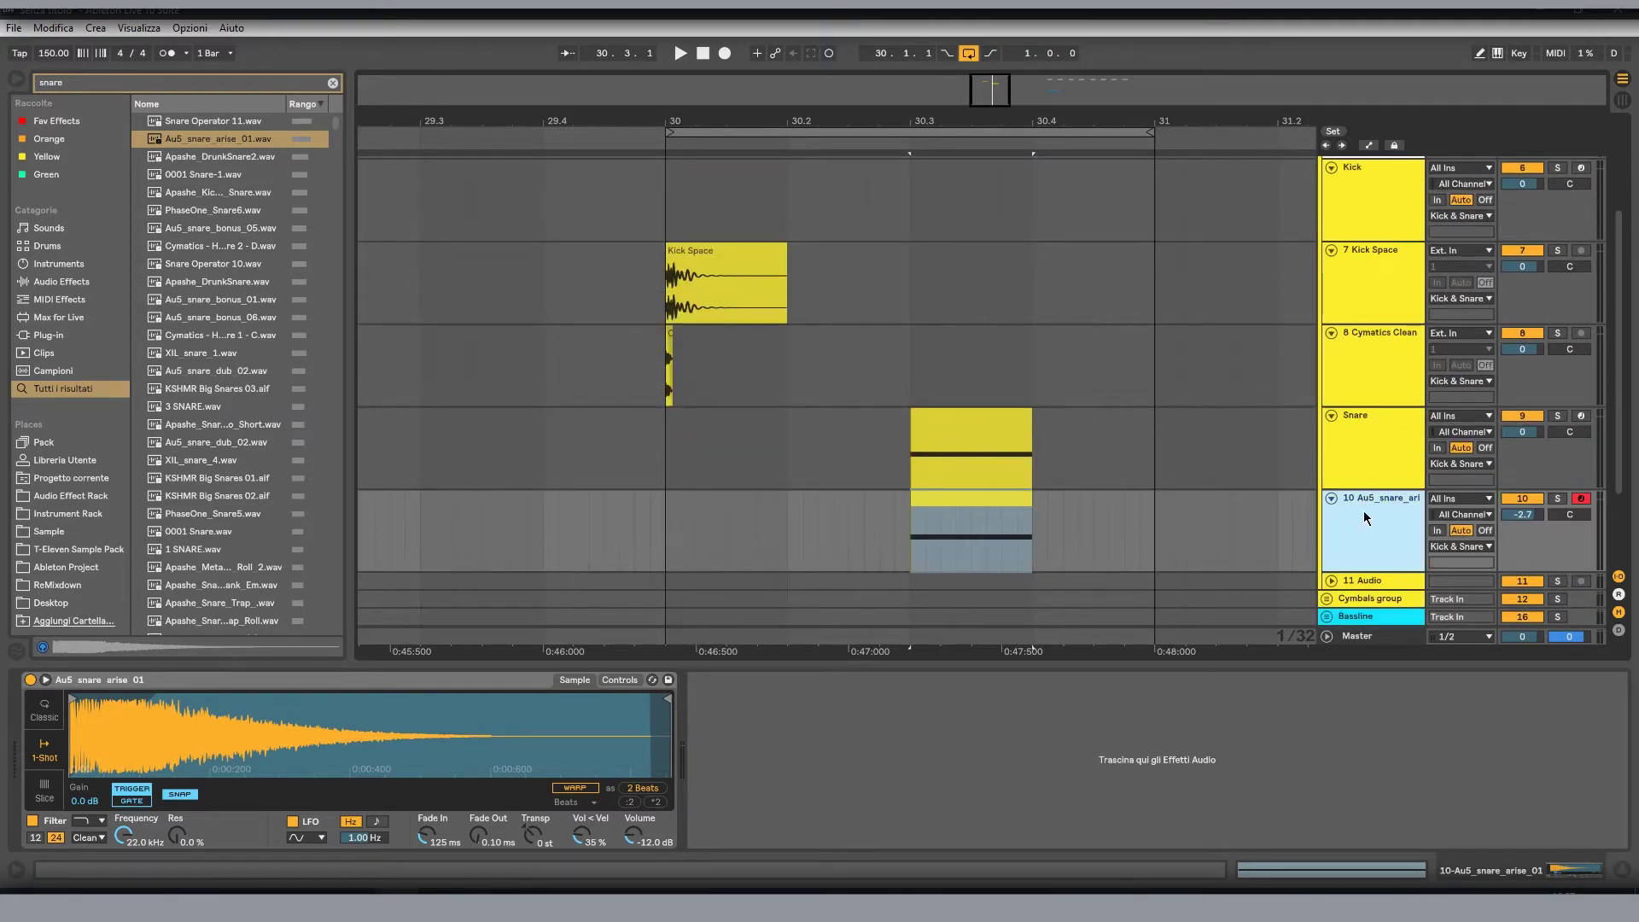
key(Delete)
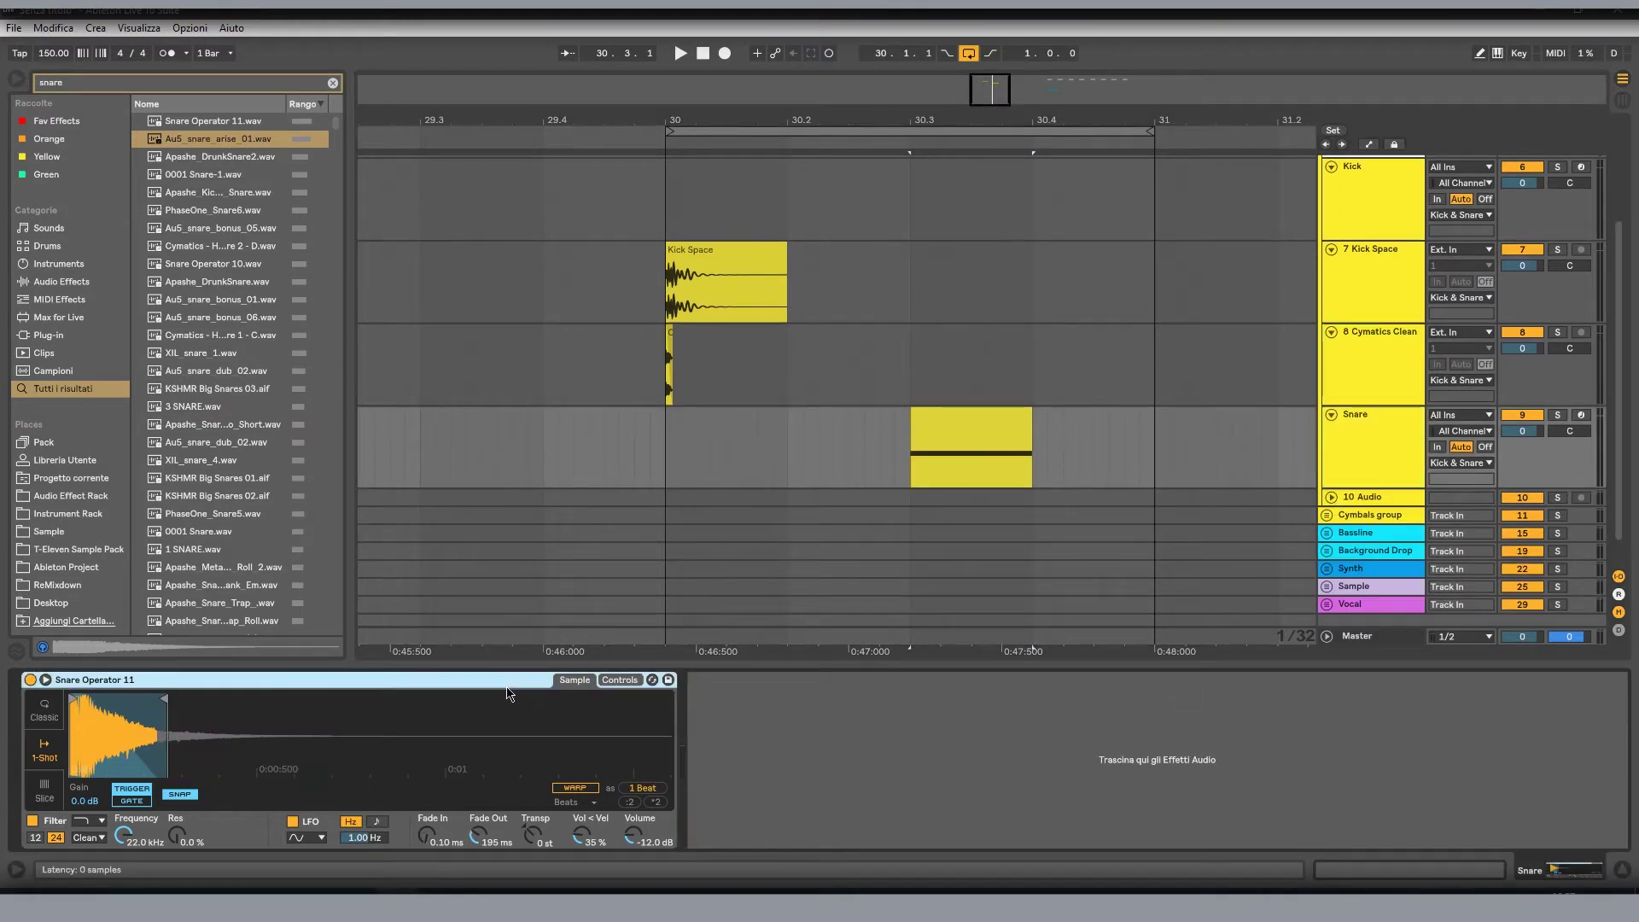
- Group the Snare track's instrument into an Instrument Rack and add Au5_snare_arise_01.wav as a second chain
key(ctrl+g)
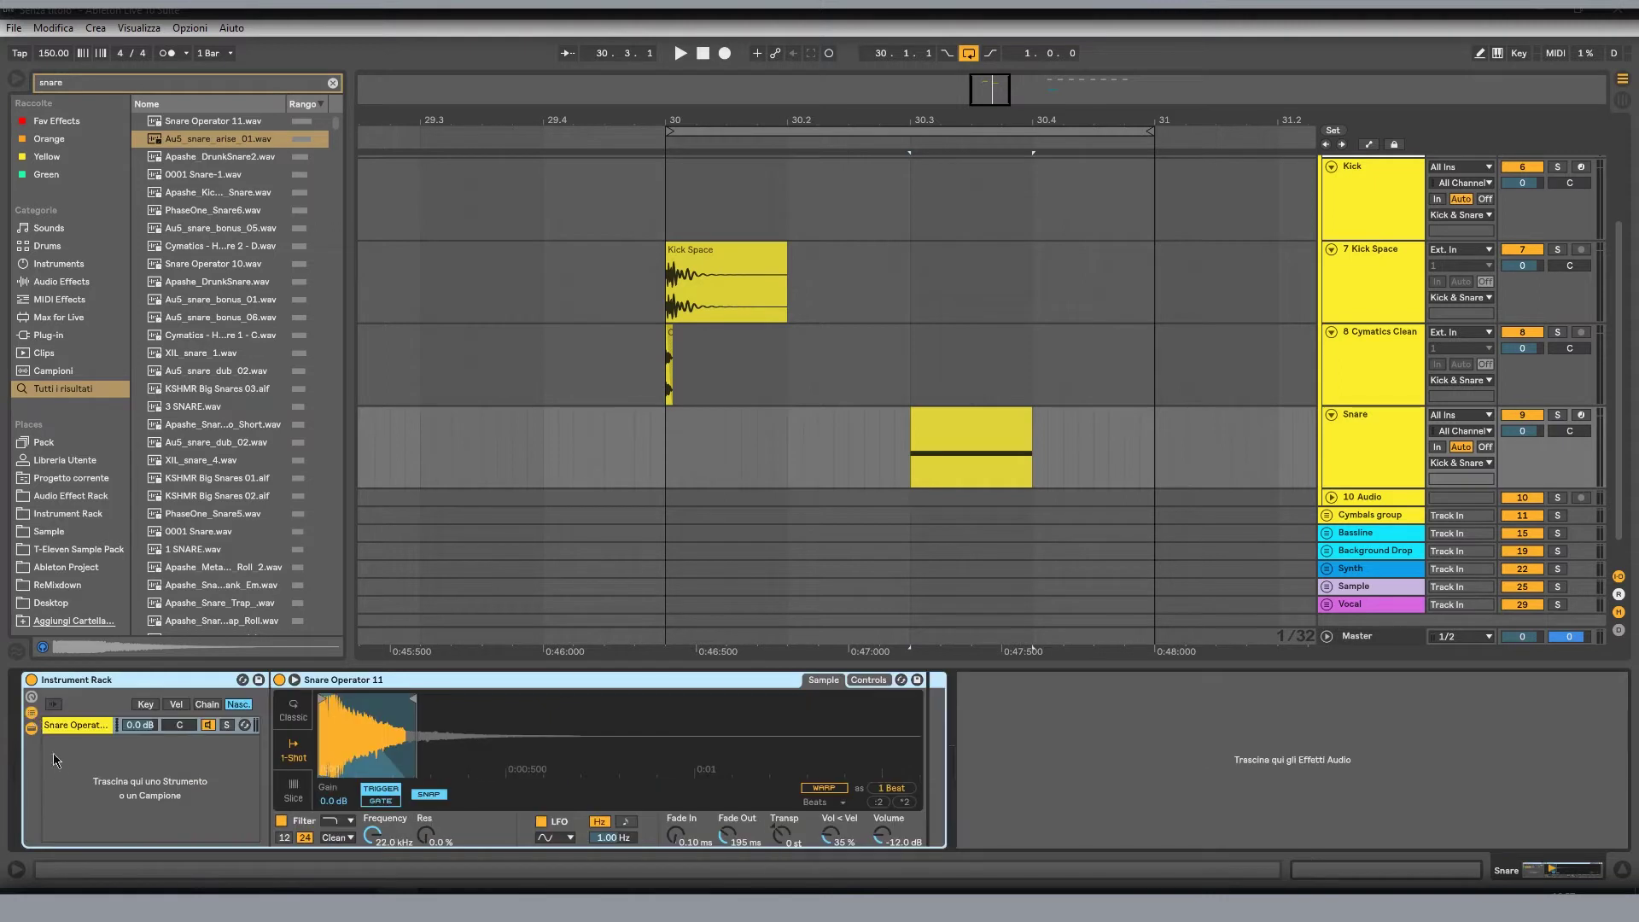
drag(201, 141, 82, 741)
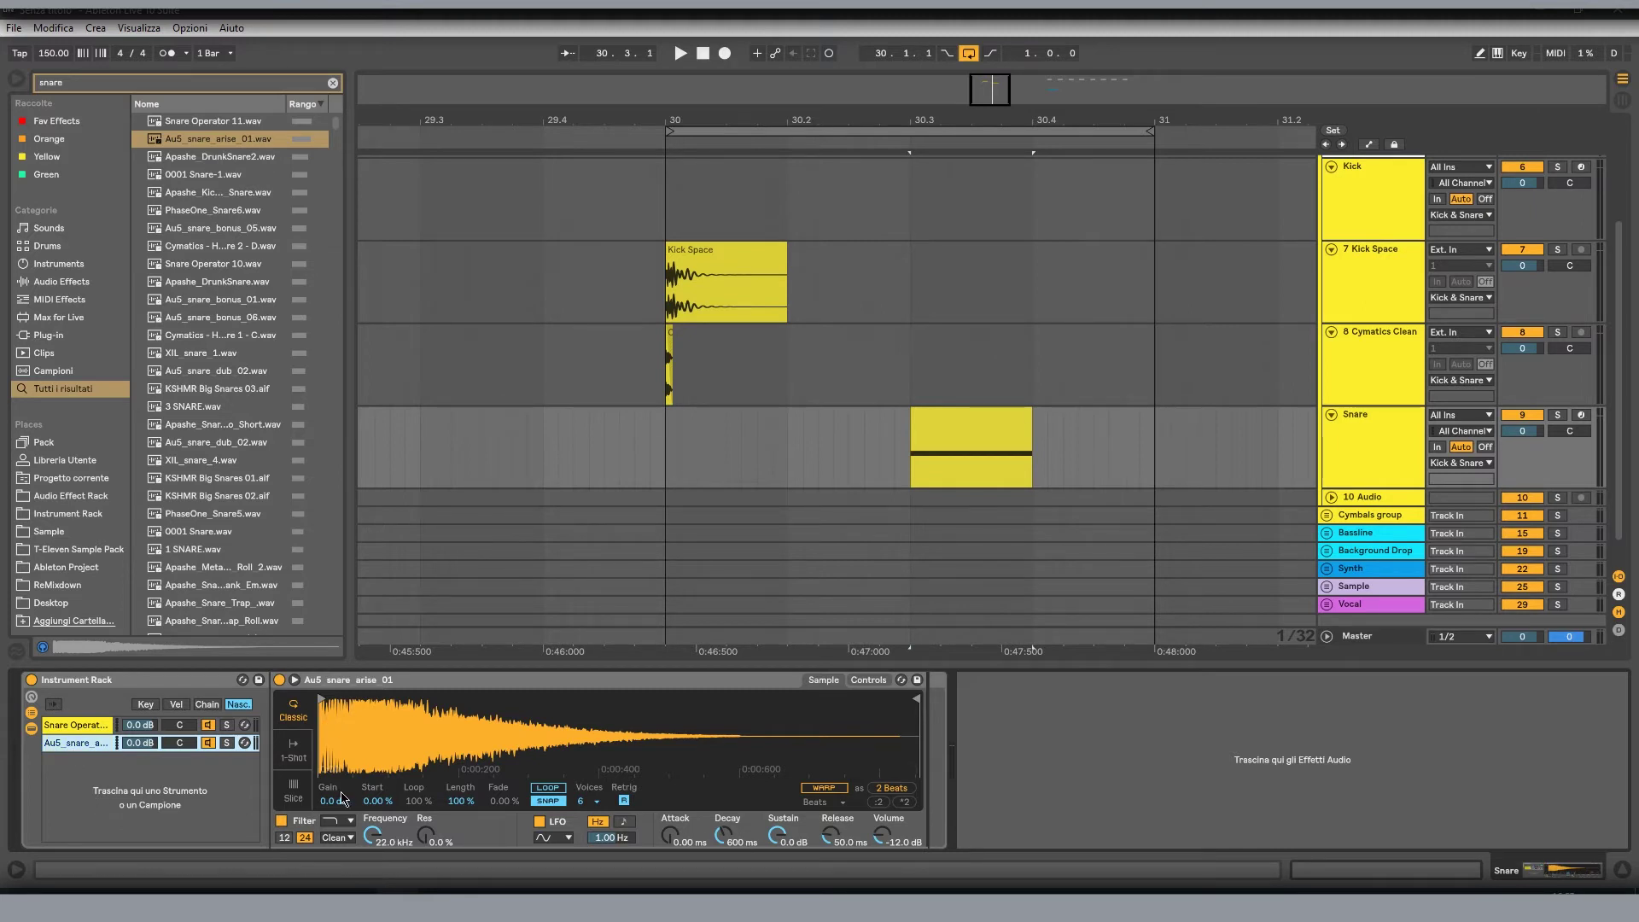
- Set the Au5_snare_arise_01 chain to one-shot mode with a 134 ms fade in and lower its chain volume to -5.0 dB
click(293, 755)
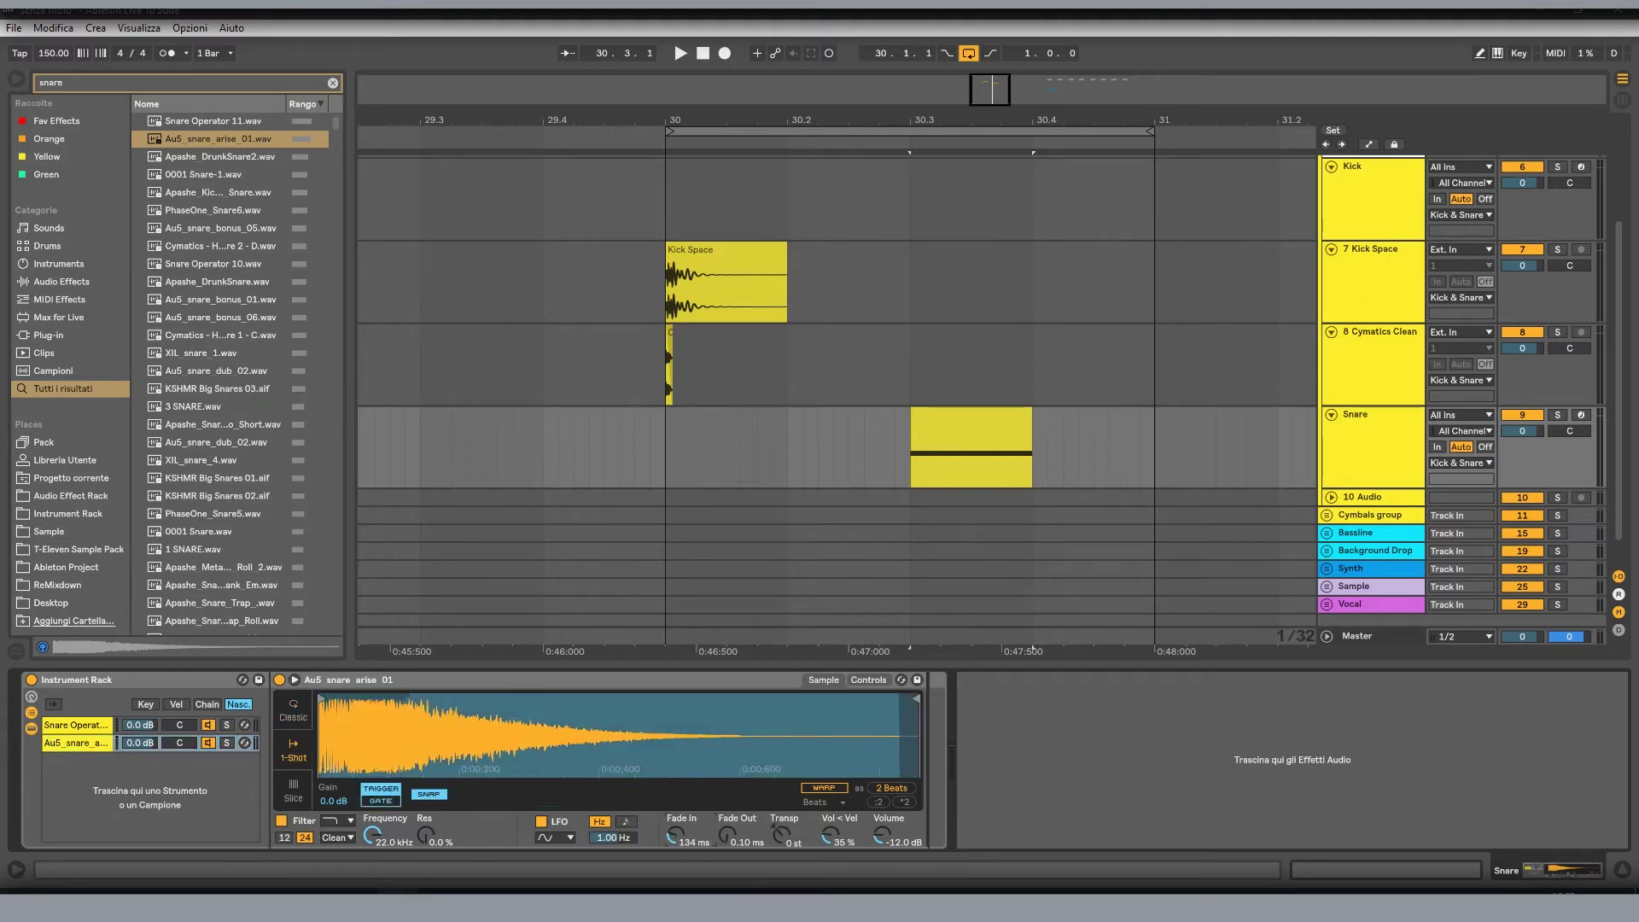
key(space)
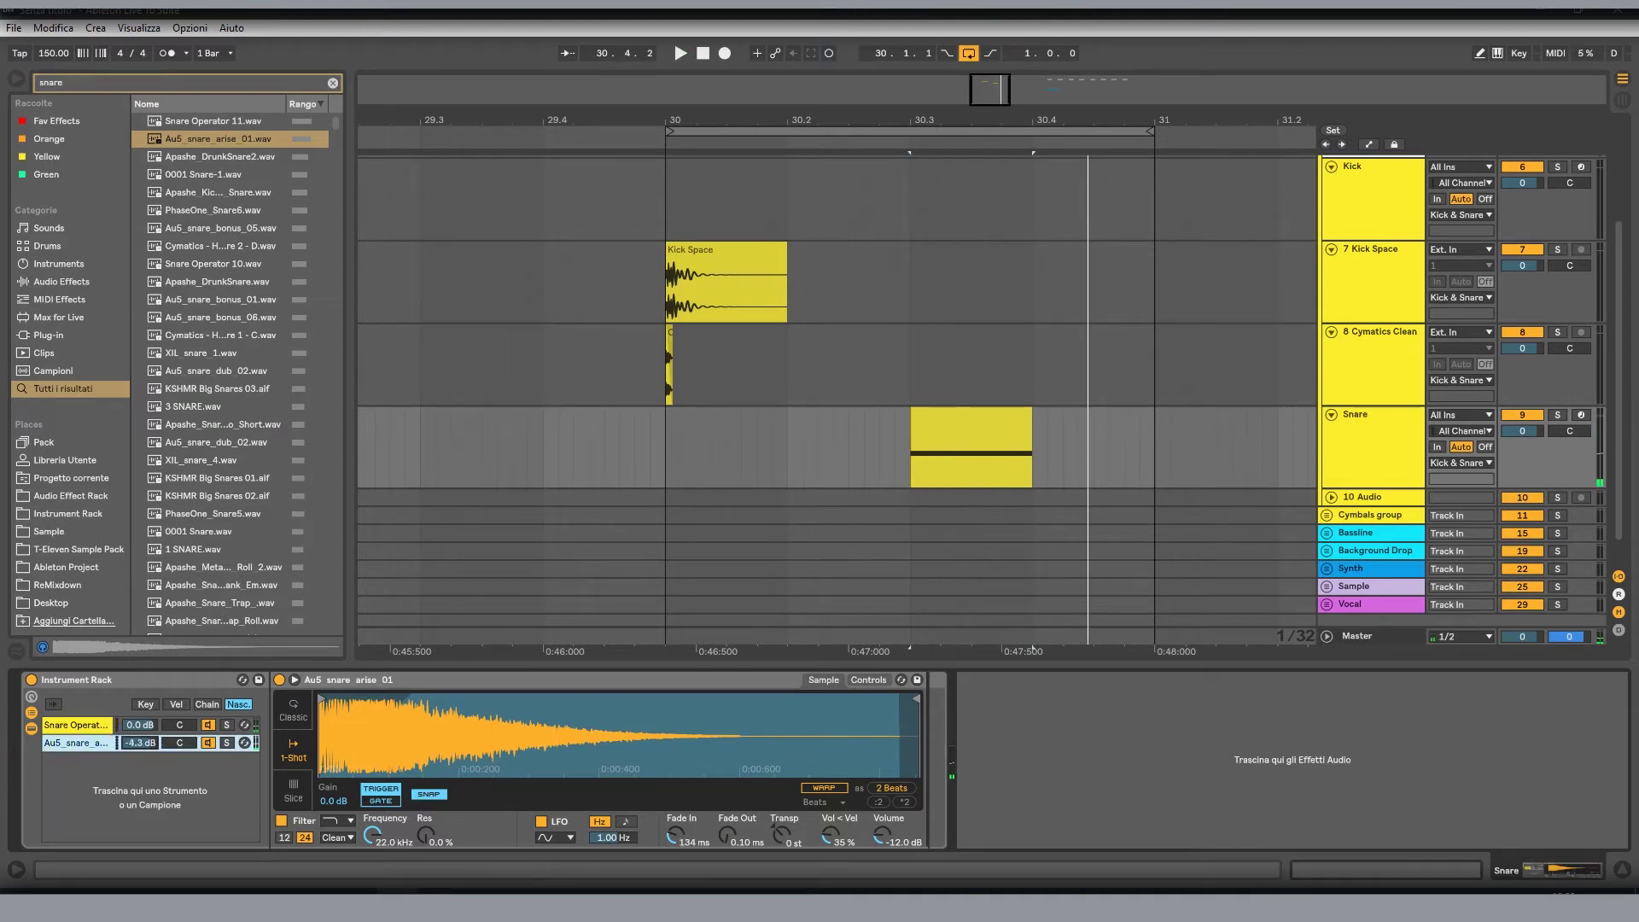
drag(146, 747, 141, 741)
- Review both chains of the snare rack and play back the Snare clip at 30.3
click(981, 432)
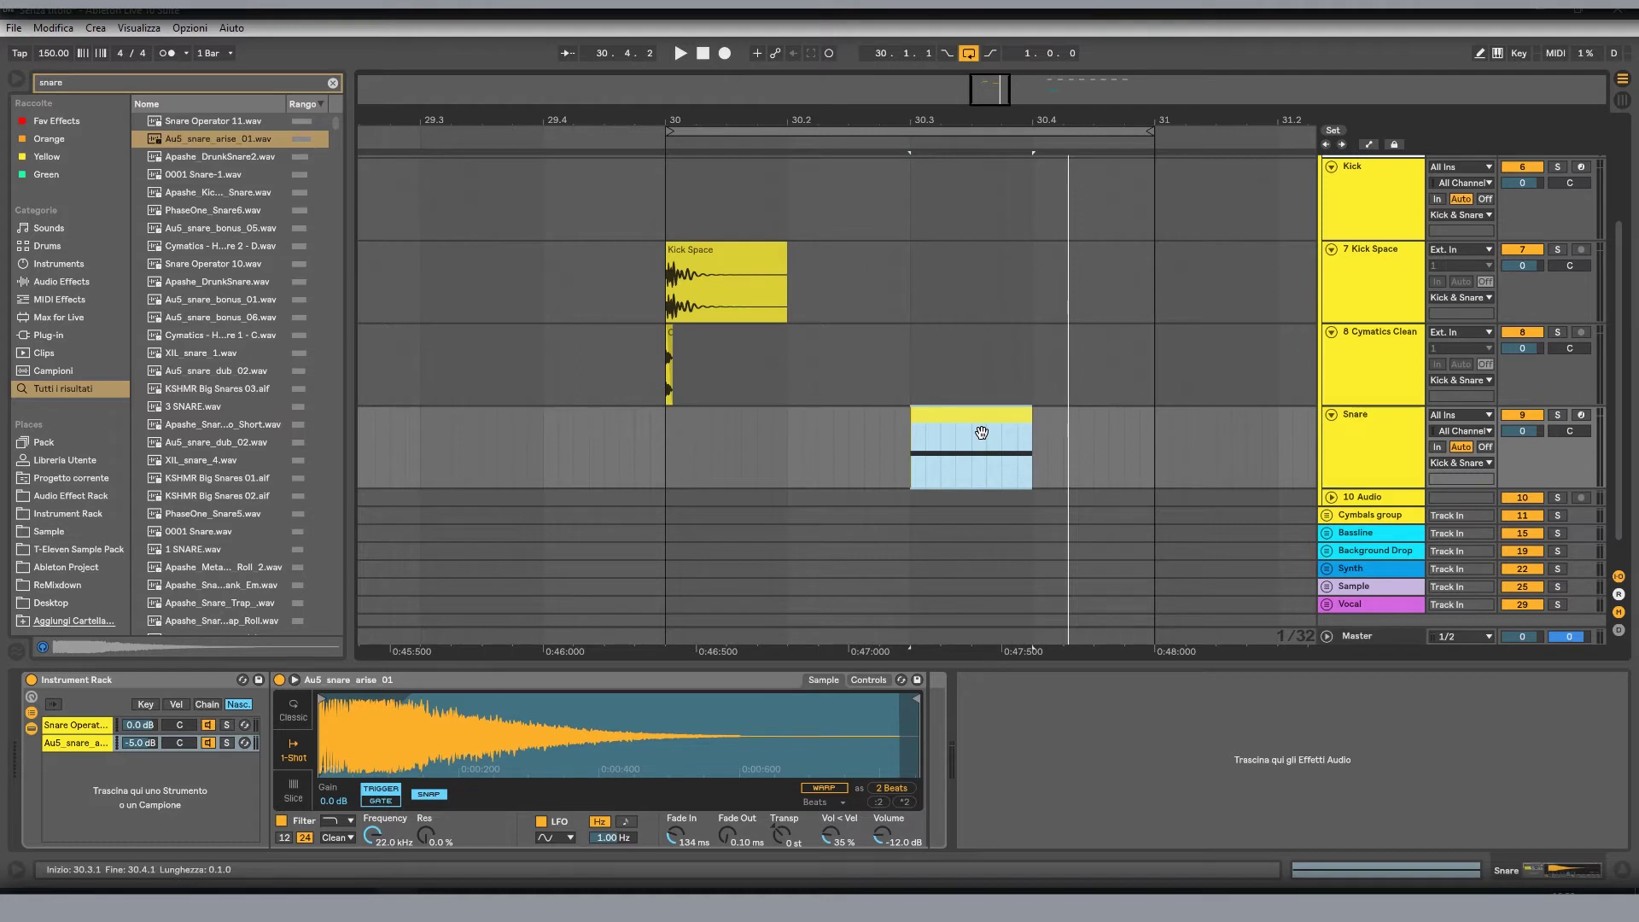
click(85, 724)
click(75, 743)
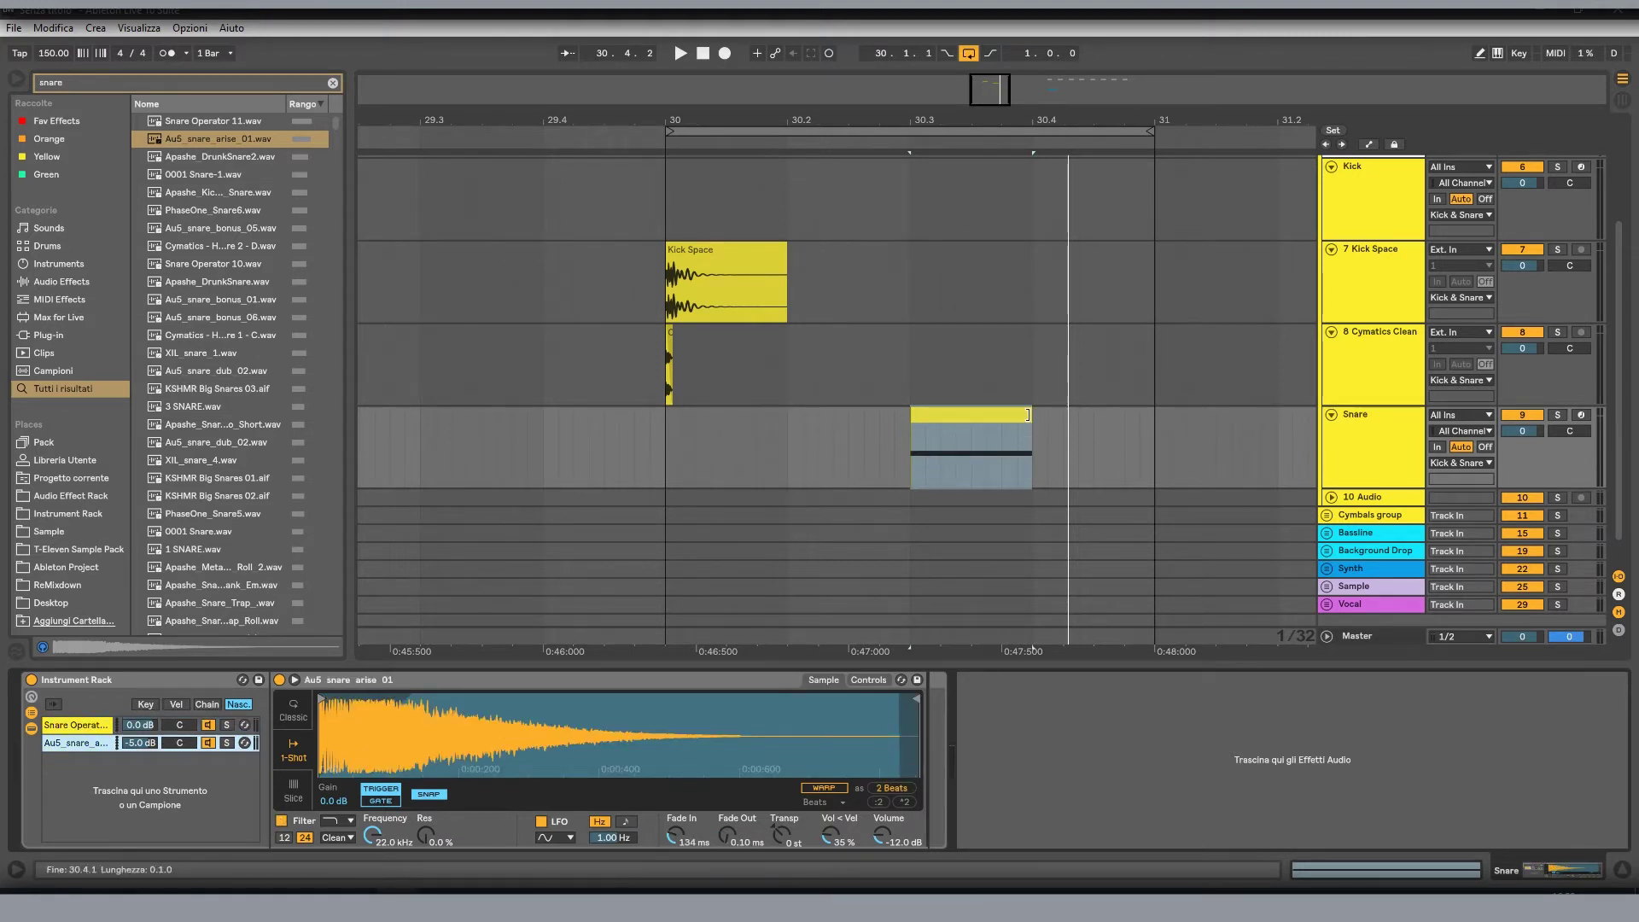
click(981, 431)
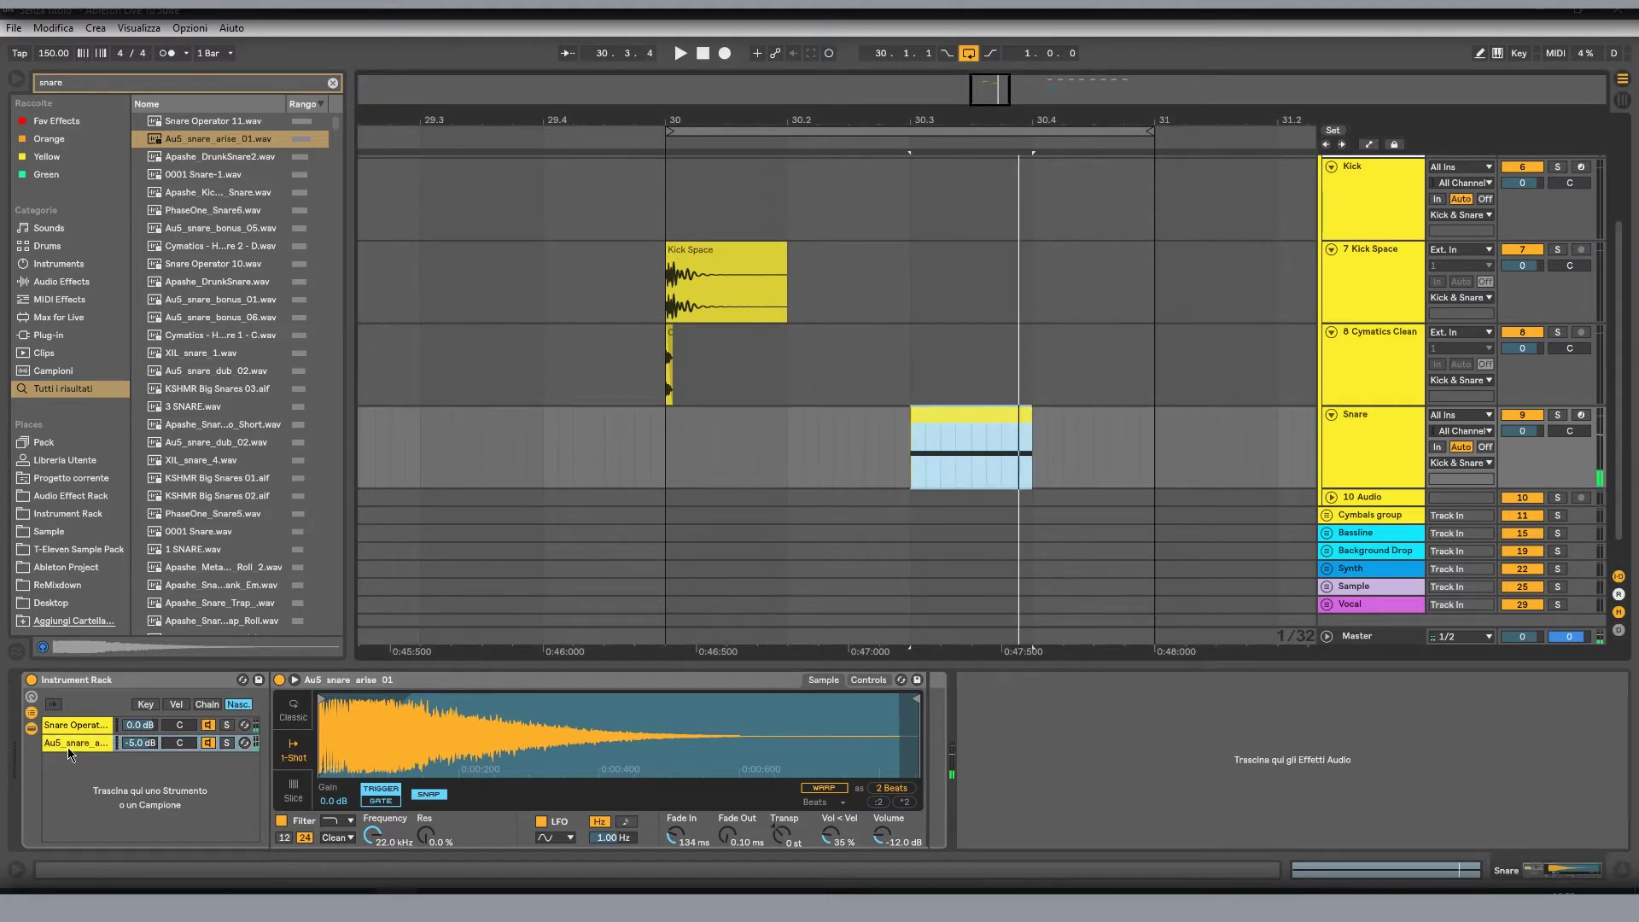
click(735, 688)
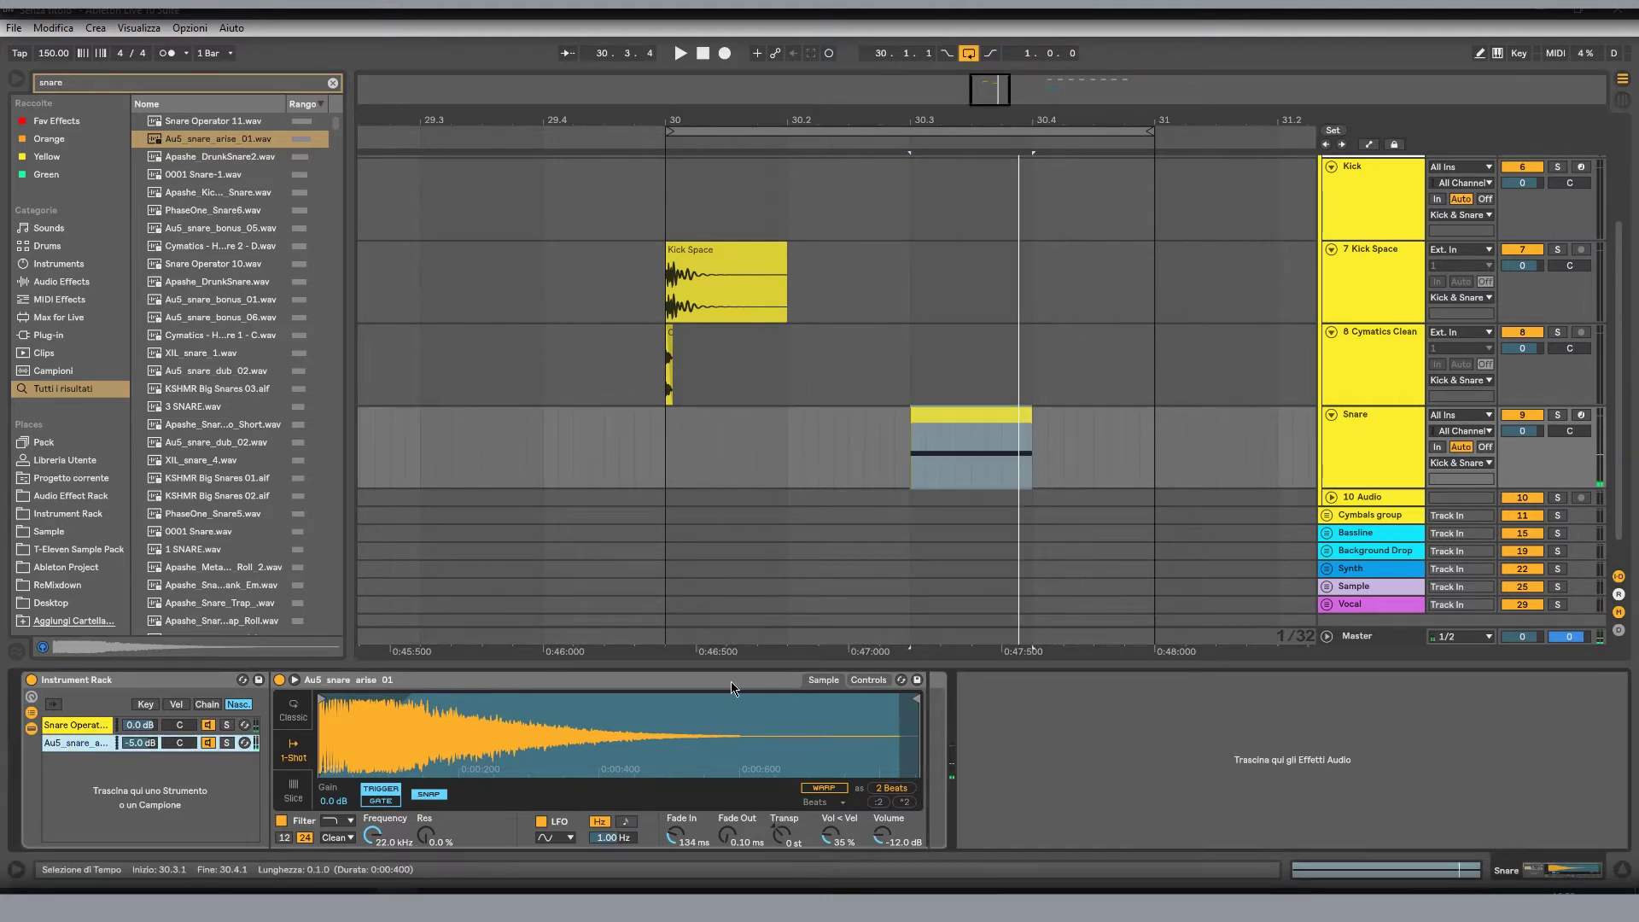
- Clear the browser search, add a Utility audio effect after the snare rack and switch it to mono
click(332, 83)
click(60, 280)
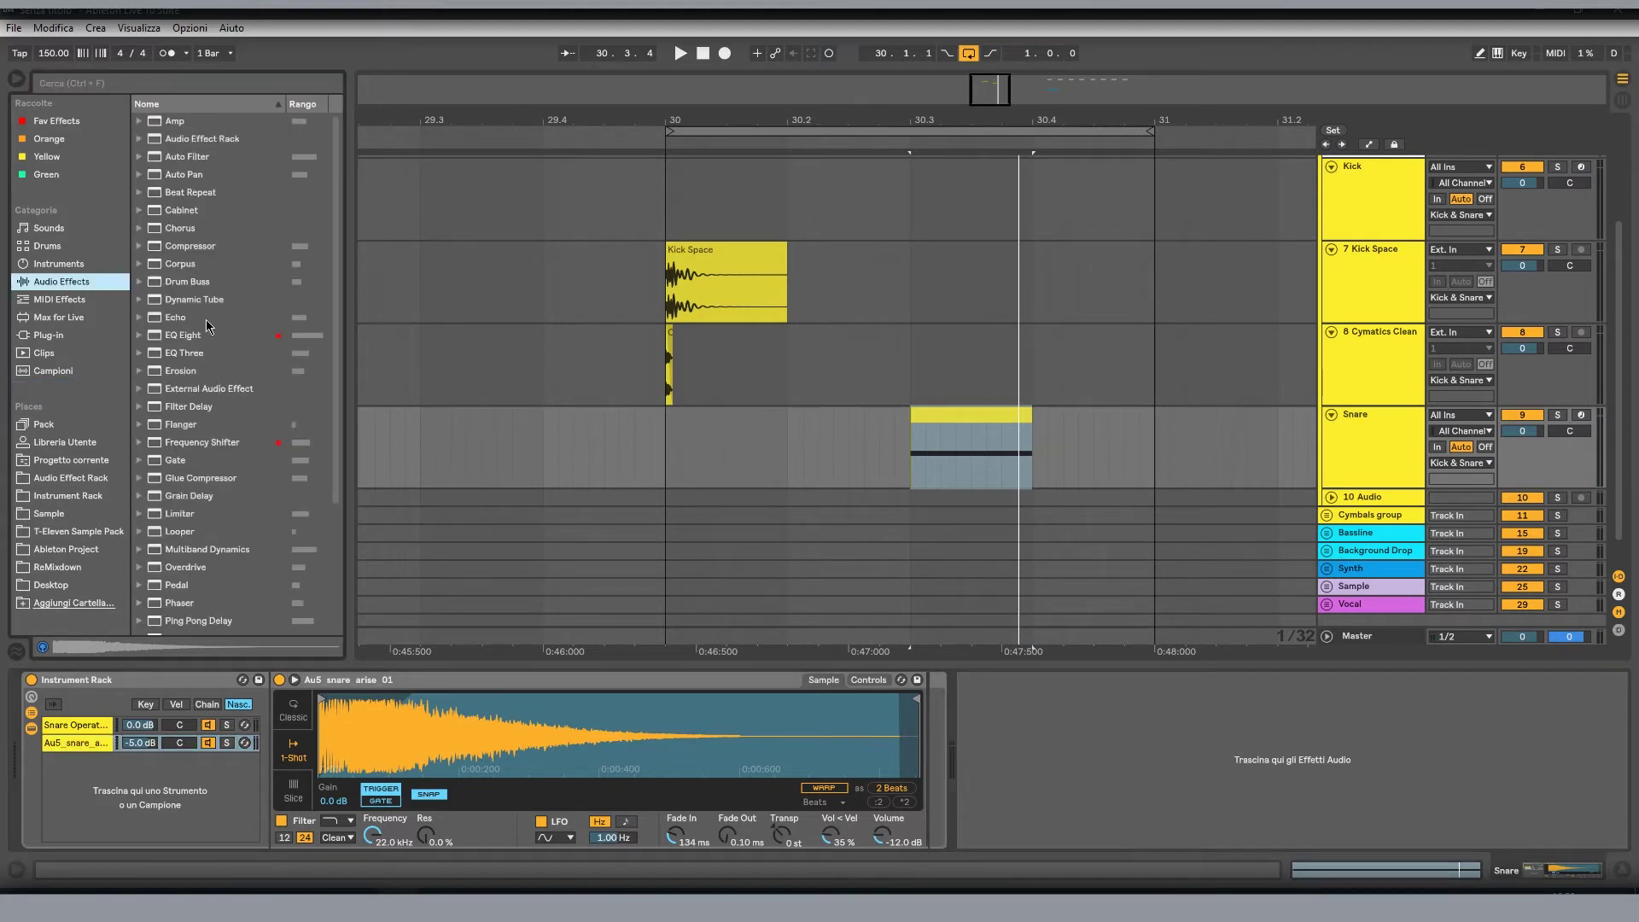
click(952, 481)
click(75, 287)
scroll(178, 597, down, 3)
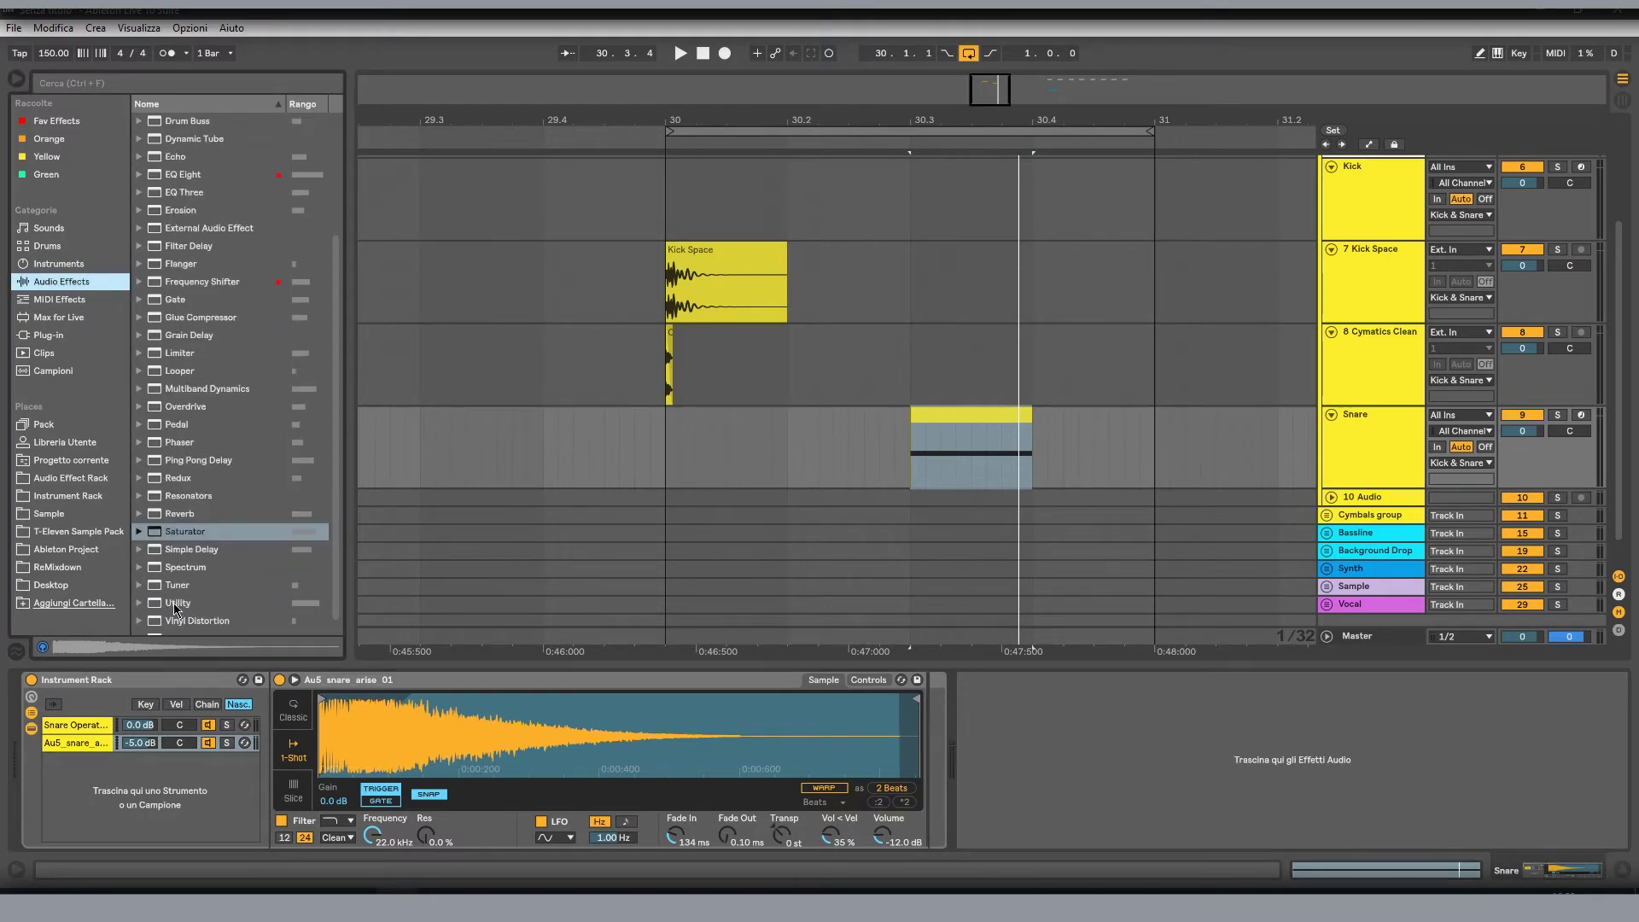
drag(173, 602, 1094, 753)
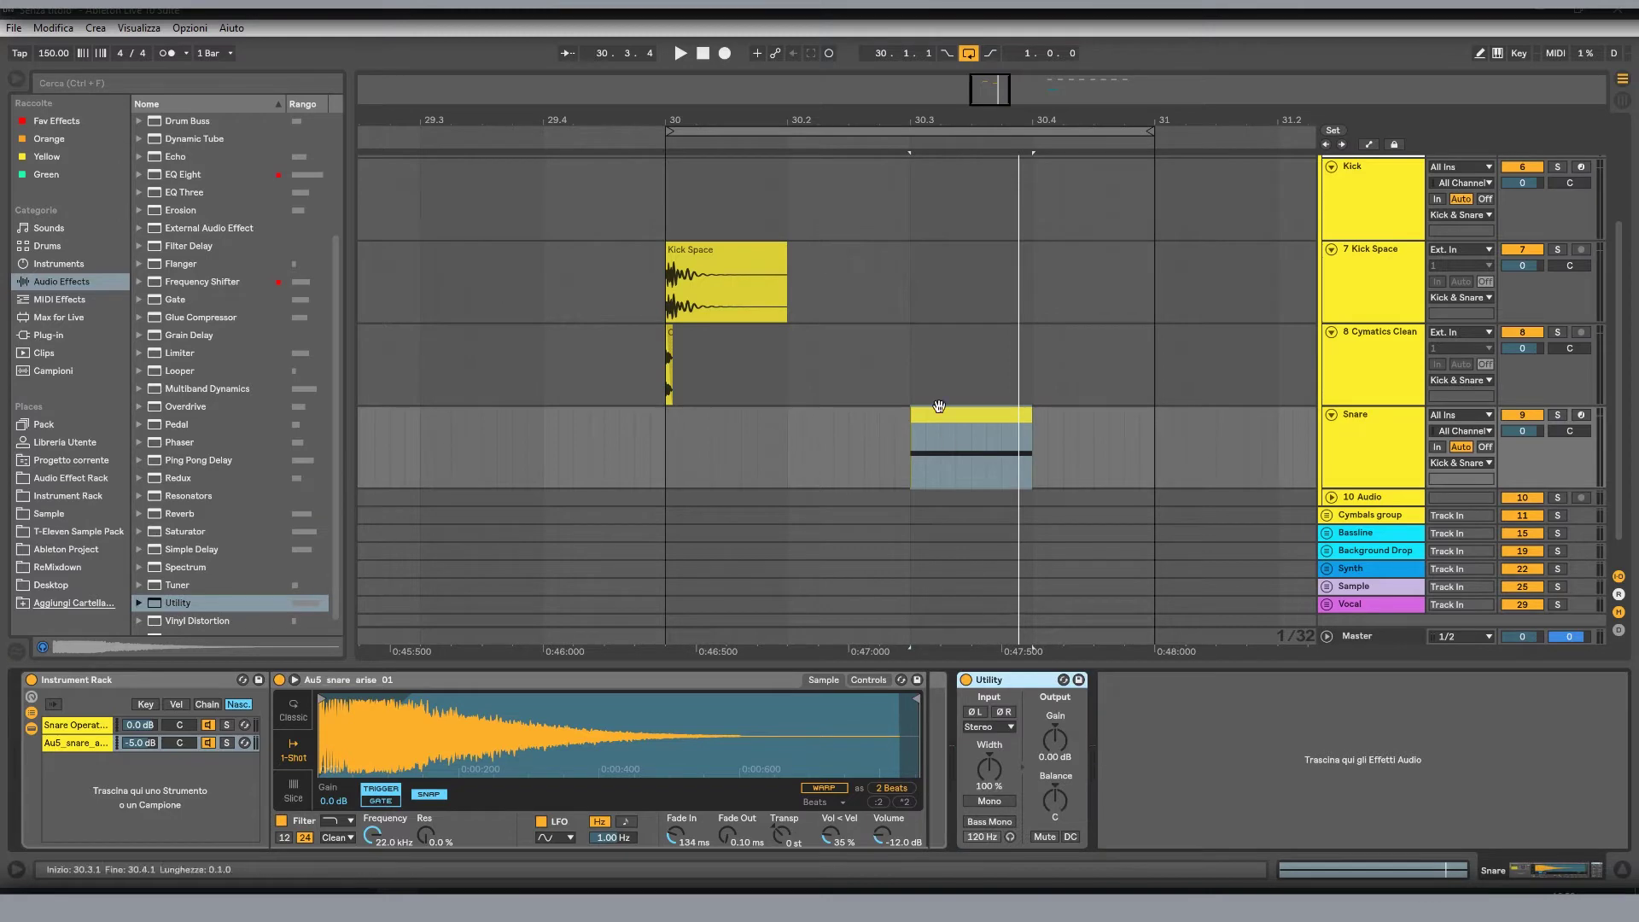
click(986, 802)
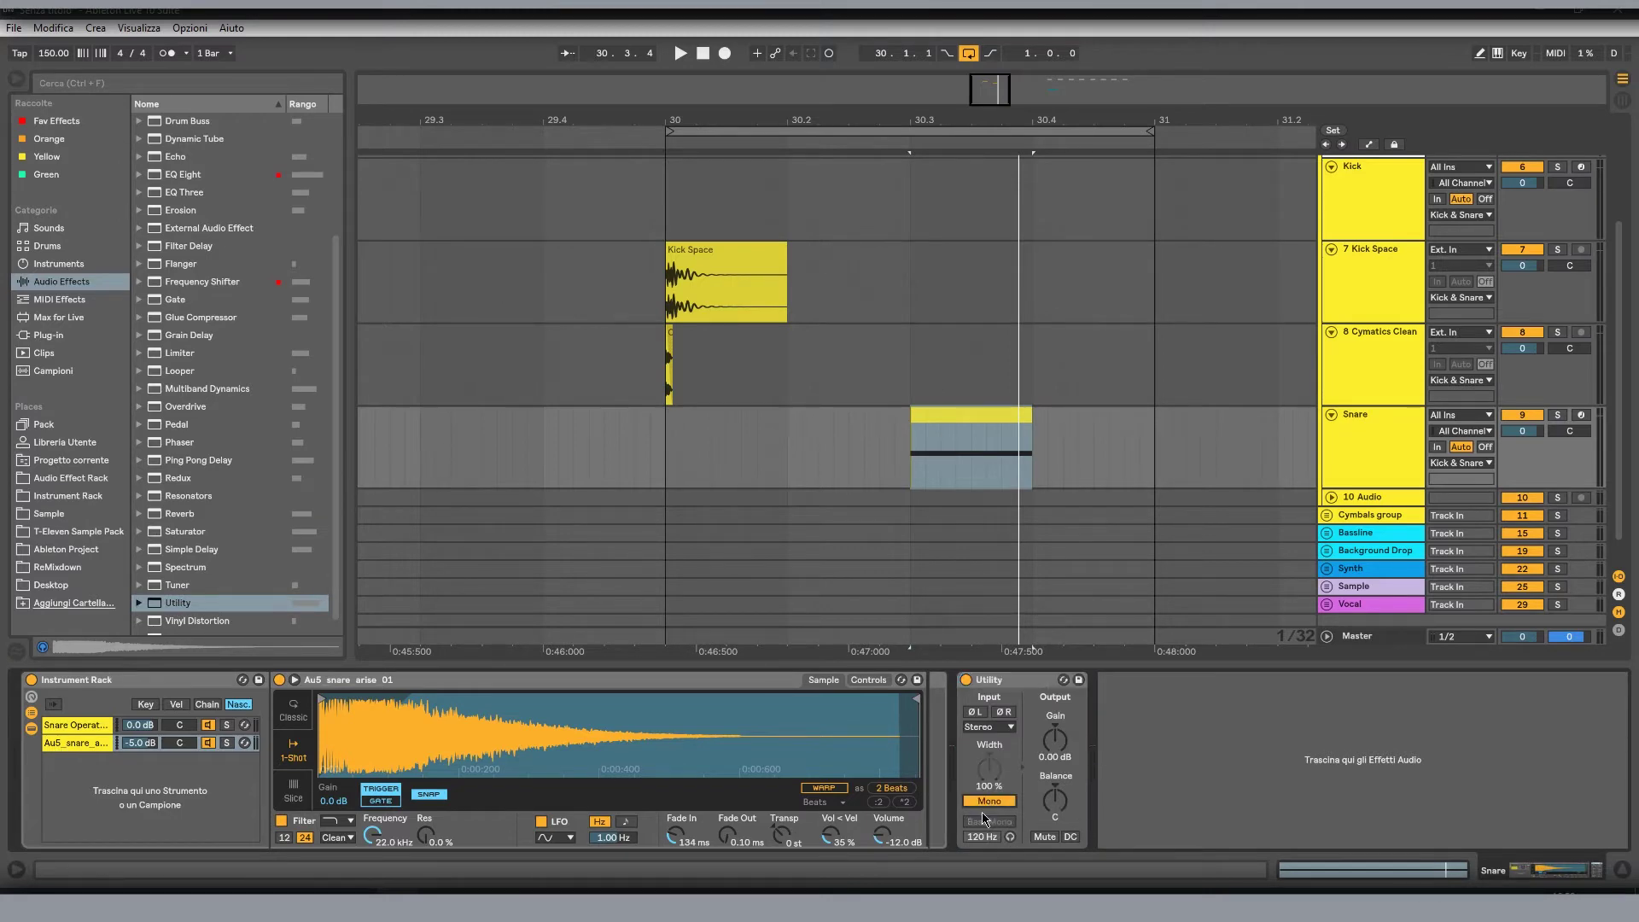
- Remove the Utility effect from the Snare track
click(1019, 687)
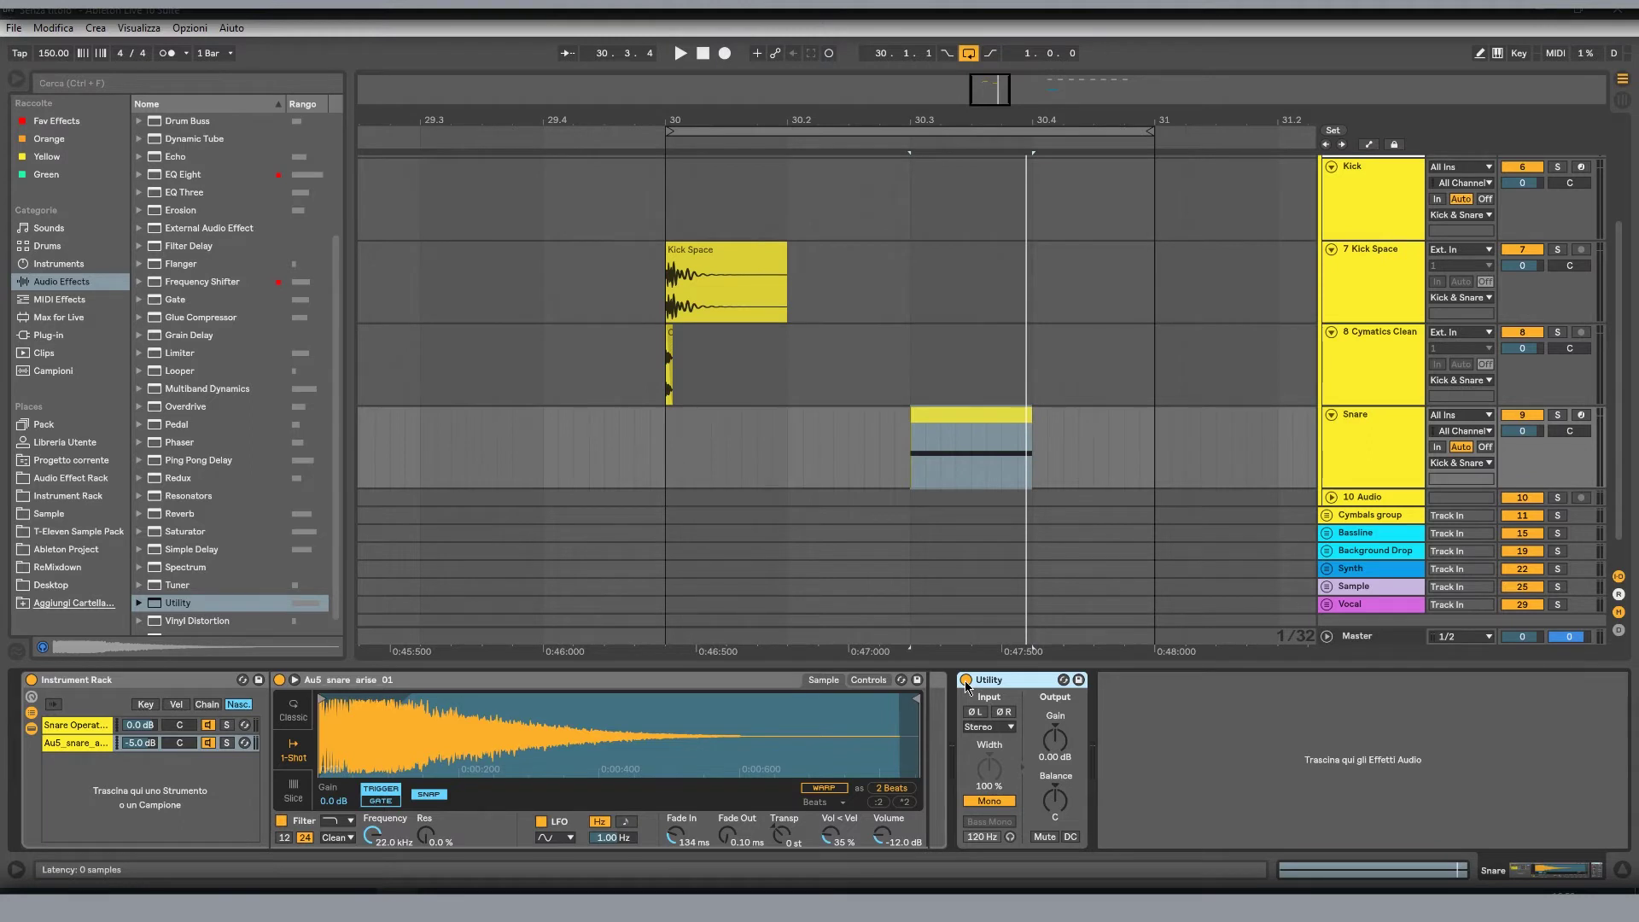
click(94, 780)
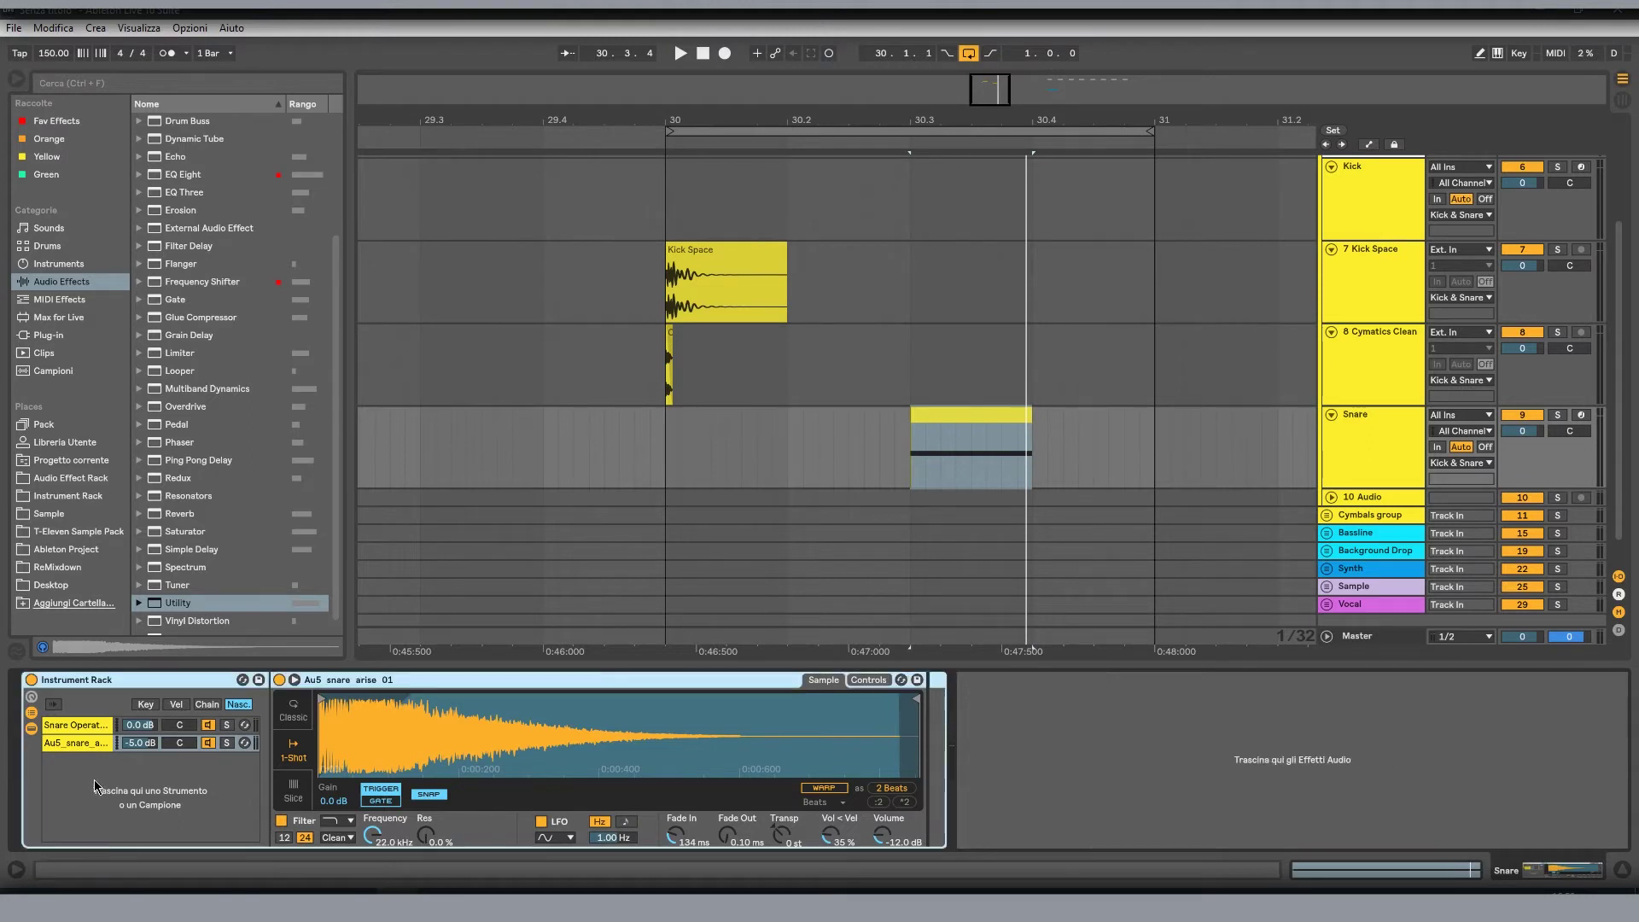
- Deactivate the Au5_snare_arise_01 chain in the snare rack
click(79, 725)
click(80, 743)
click(208, 742)
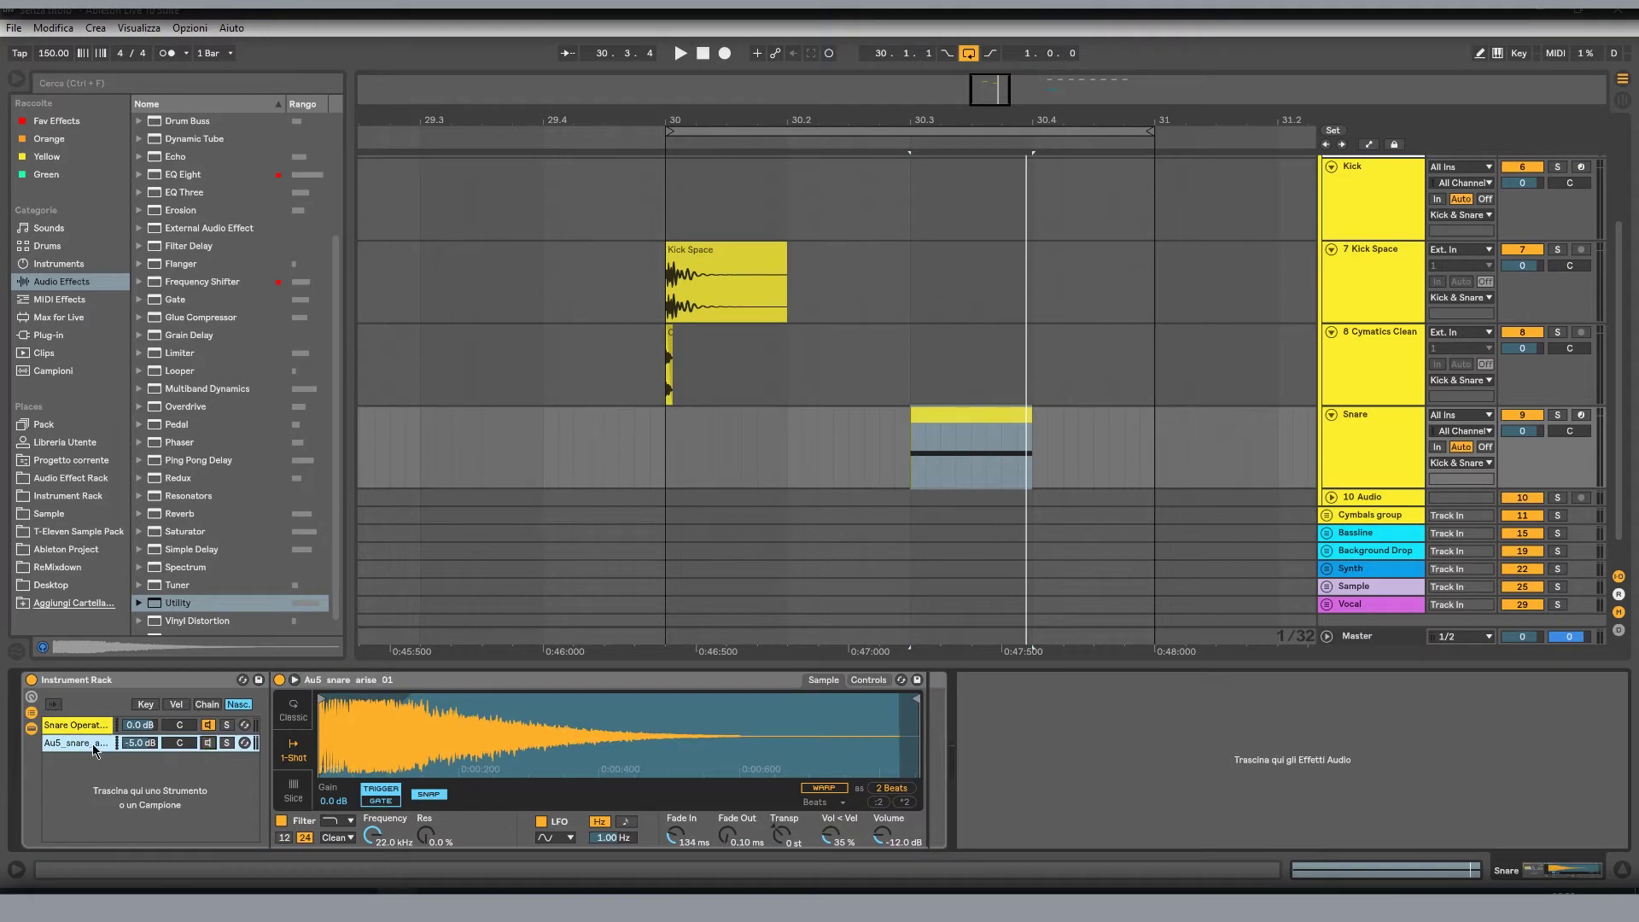
- Duplicate the Snare Operator 11 chain in the rack and transpose the copy up 2 semitones
click(92, 726)
key(ctrl+d)
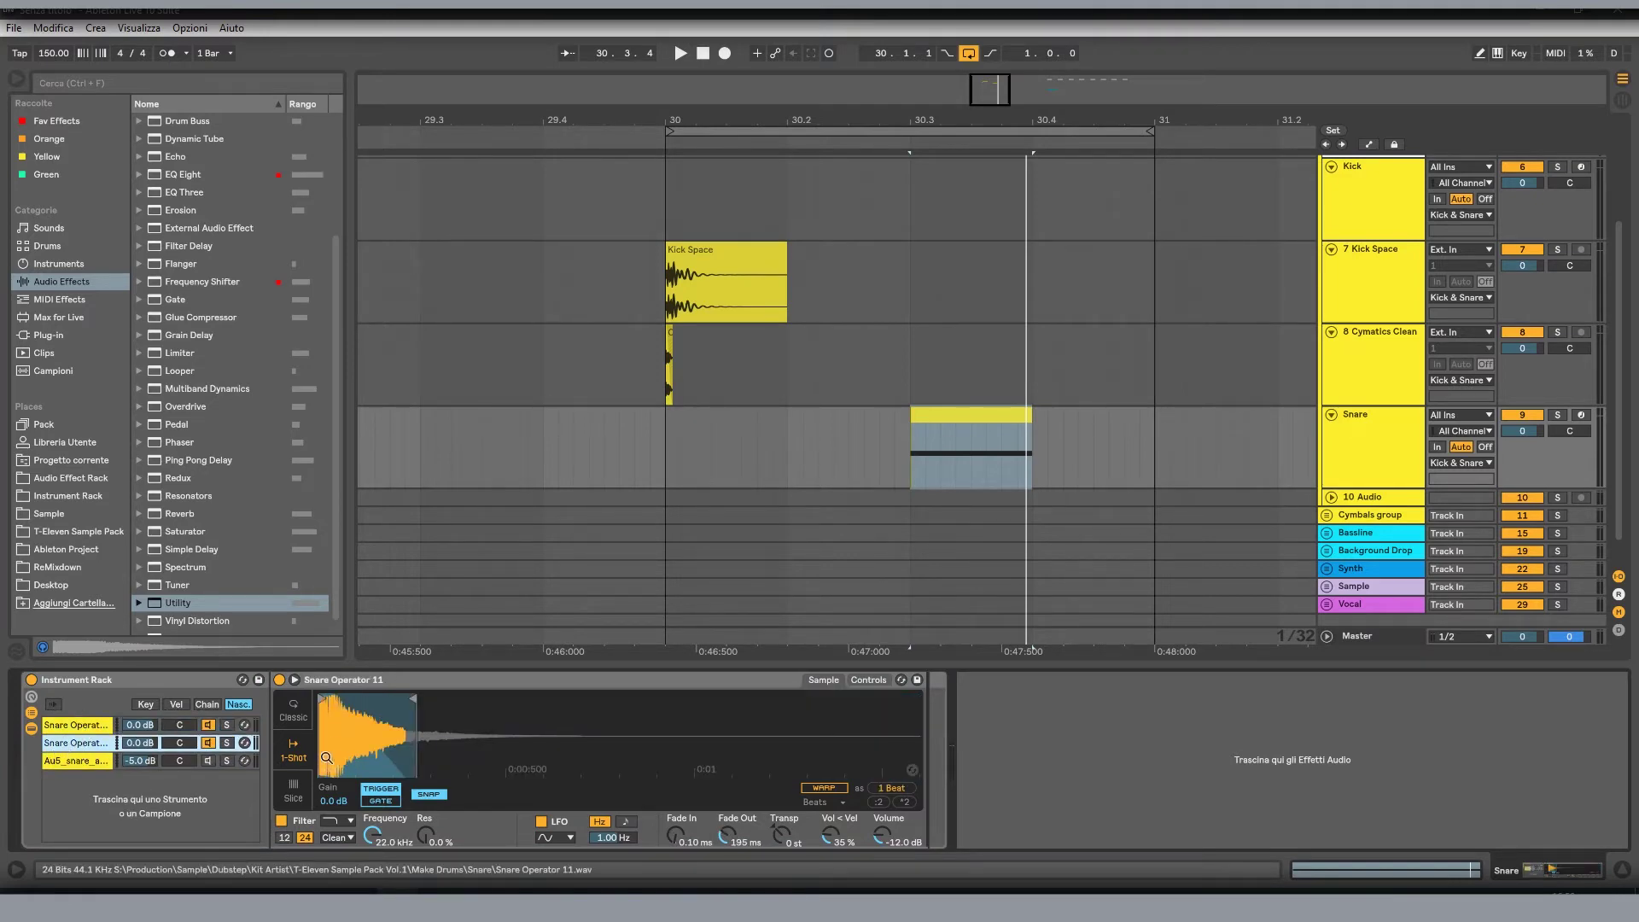
drag(779, 848, 779, 841)
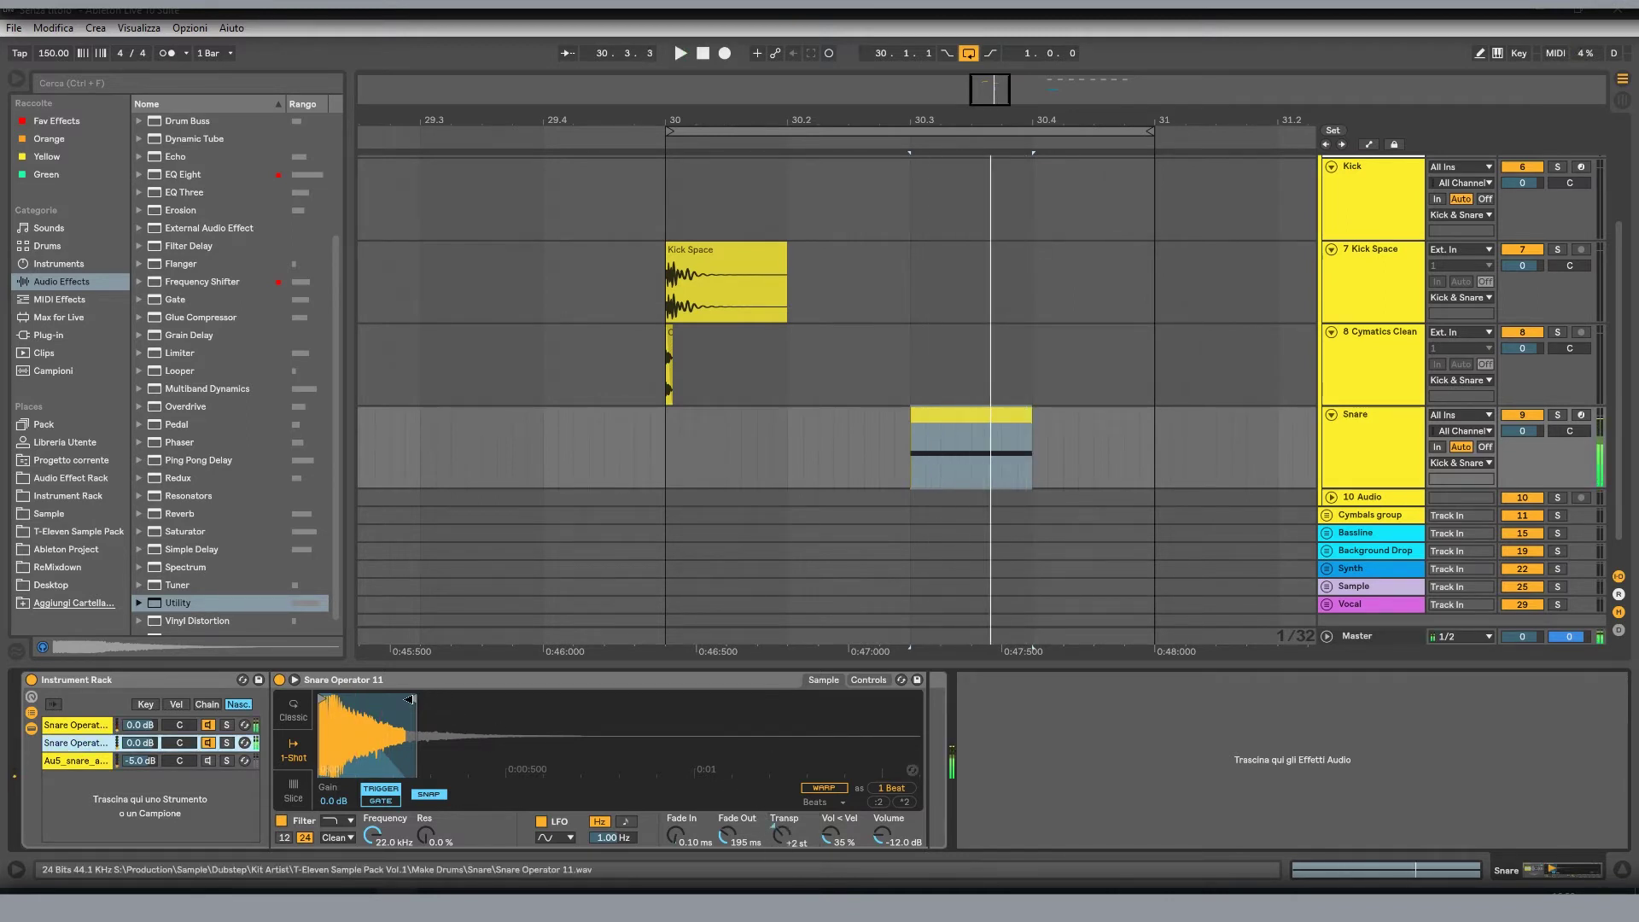
- Extend the duplicated snare sample's end marker over its tail, set the fade in to 111 ms and transpose it to -6 semitones
drag(413, 698, 608, 698)
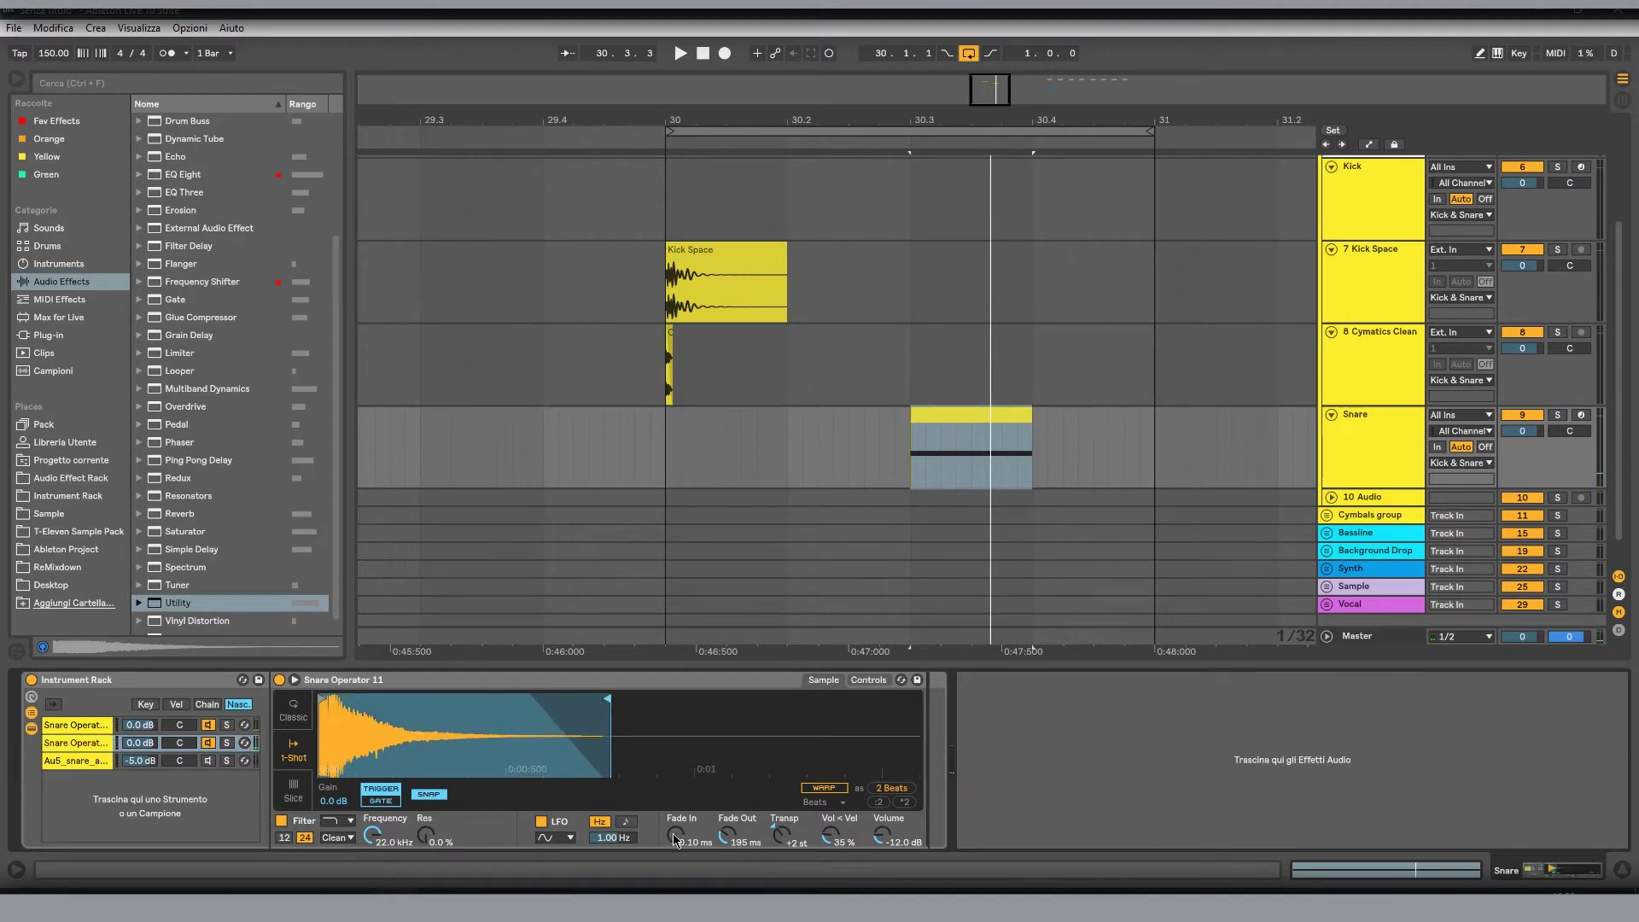
mouse_move(675, 835)
mouse_down()
mouse_move(675, 815)
mouse_move(675, 842)
mouse_up()
key(space)
key(space)
- Add a Utility effect after the snare rack and toggle its mono option to compare the sound
drag(178, 602, 1010, 749)
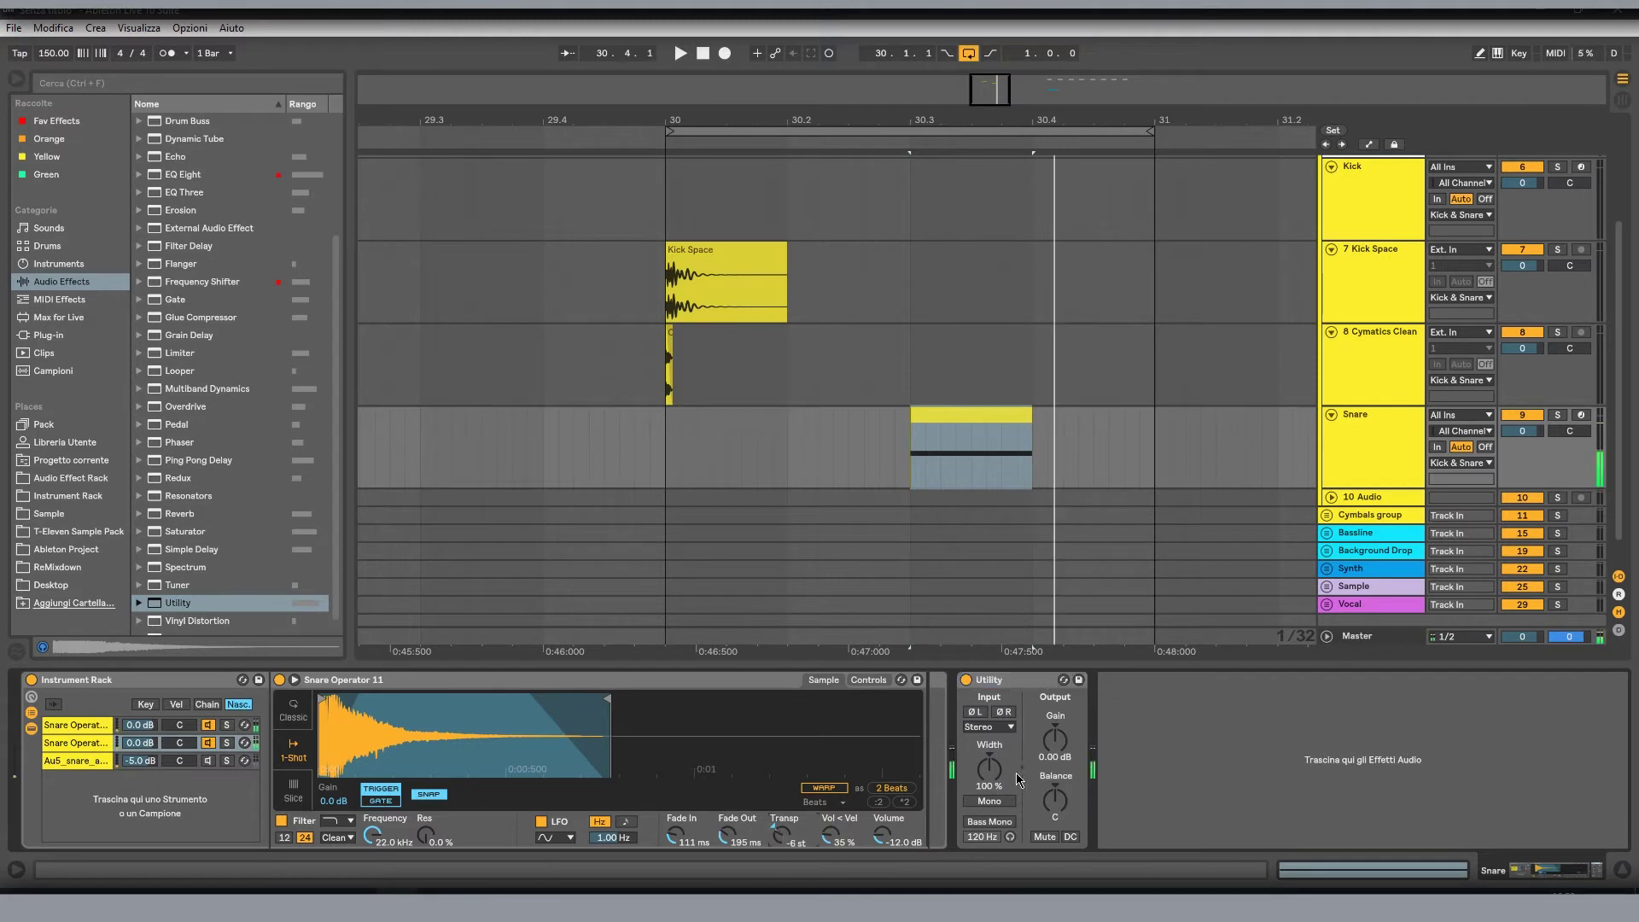
click(990, 801)
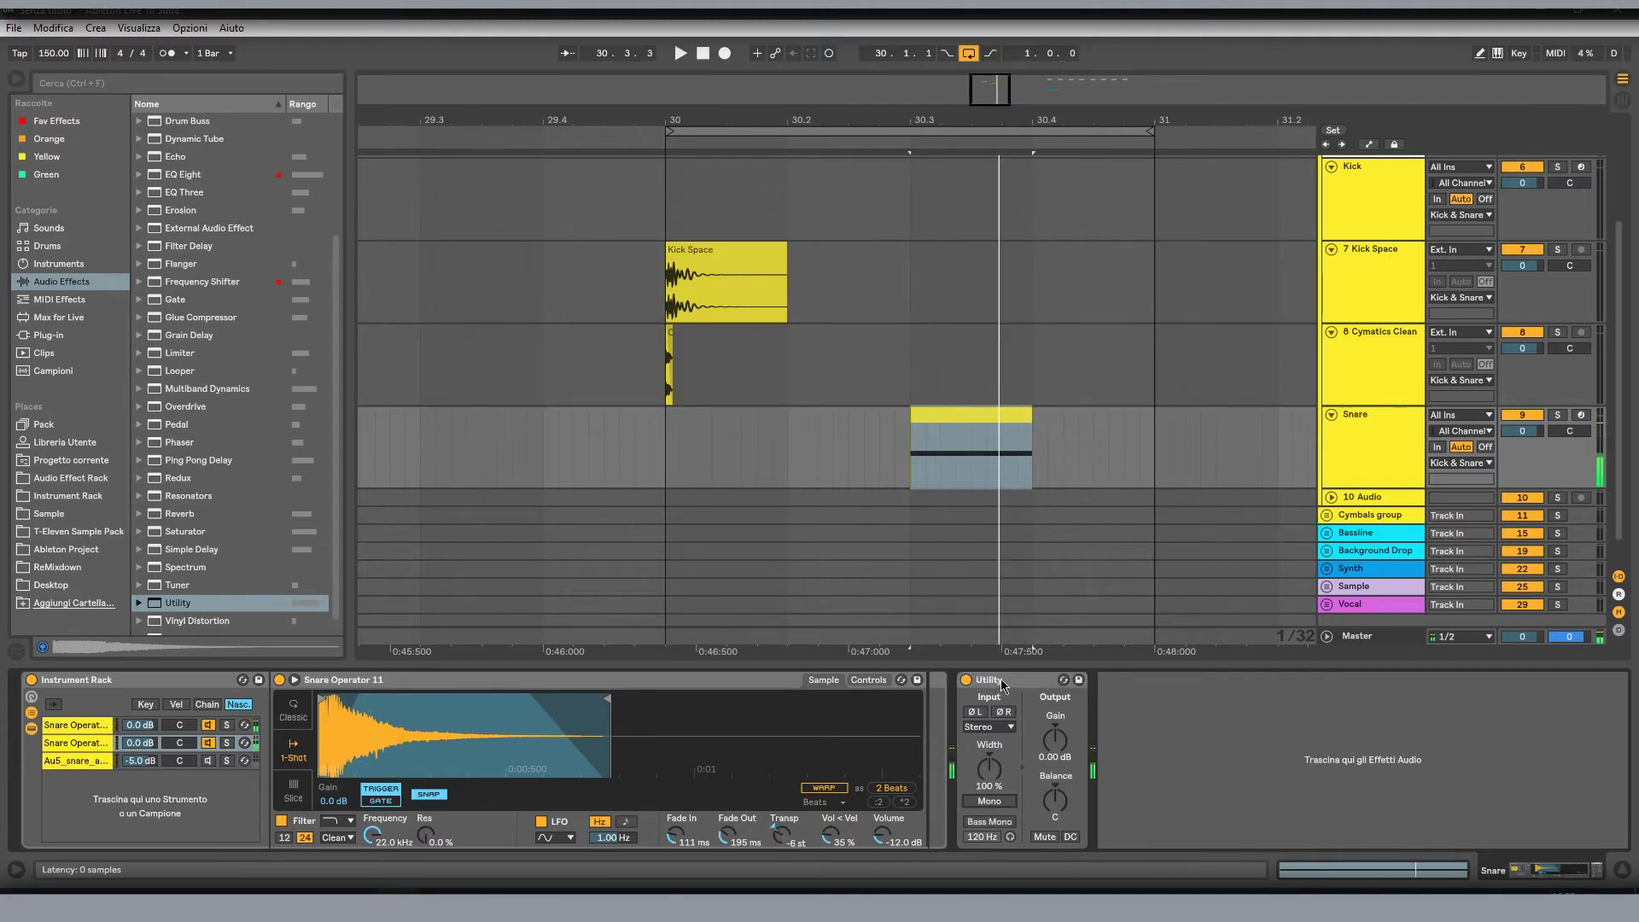
click(990, 802)
- Delete the duplicated Snare Operator 11 chain from the rack
click(79, 742)
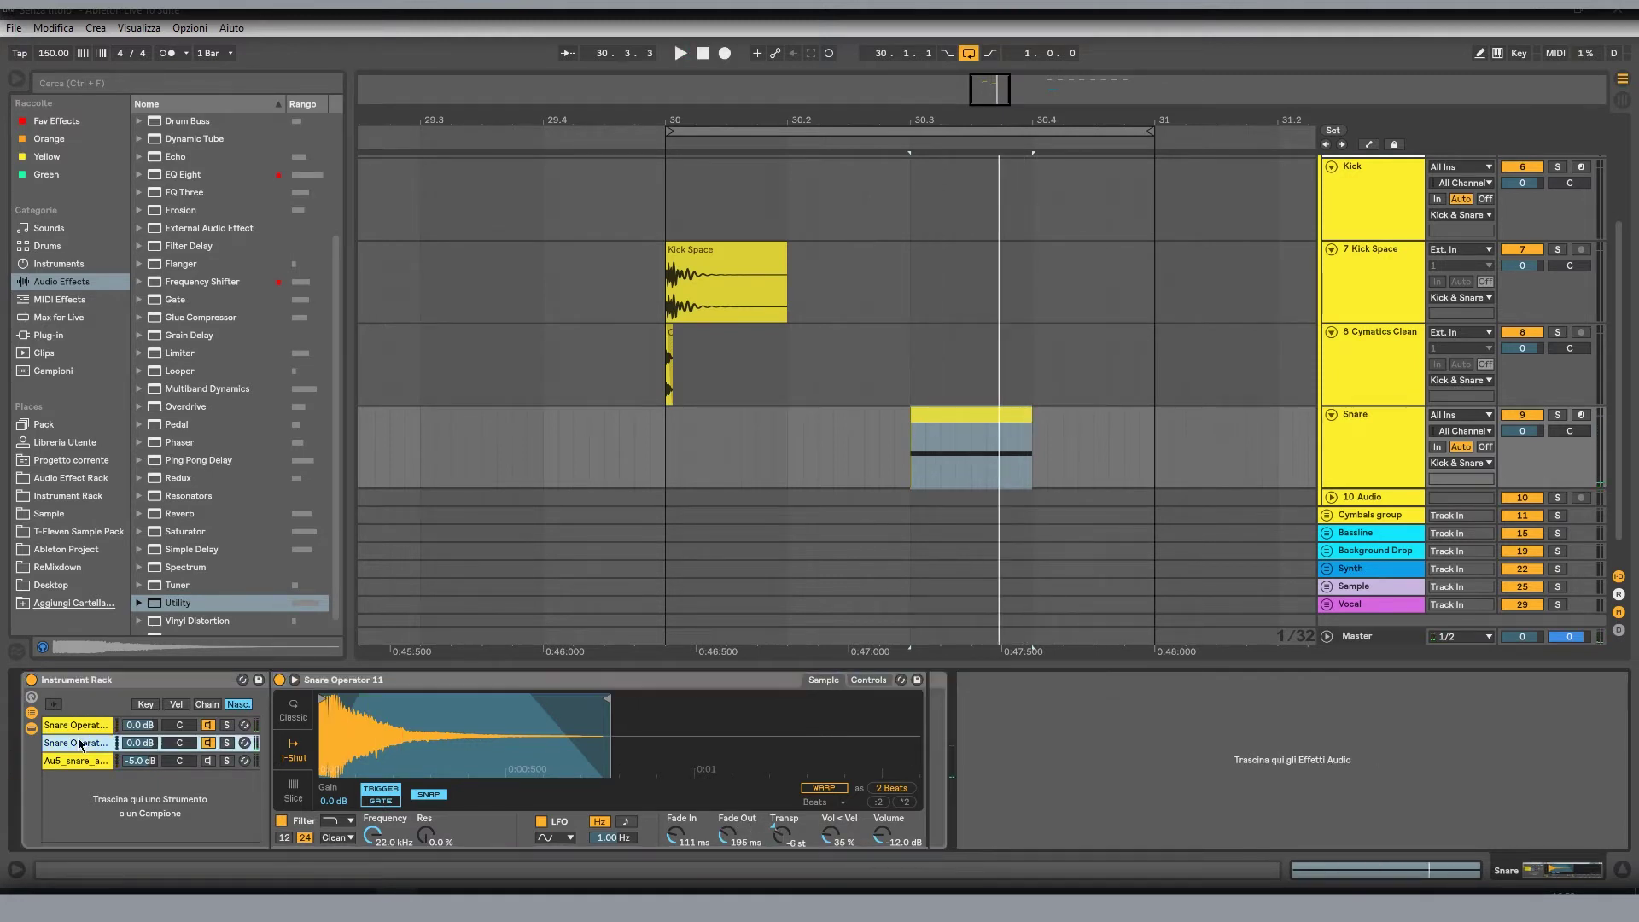
key(Delete)
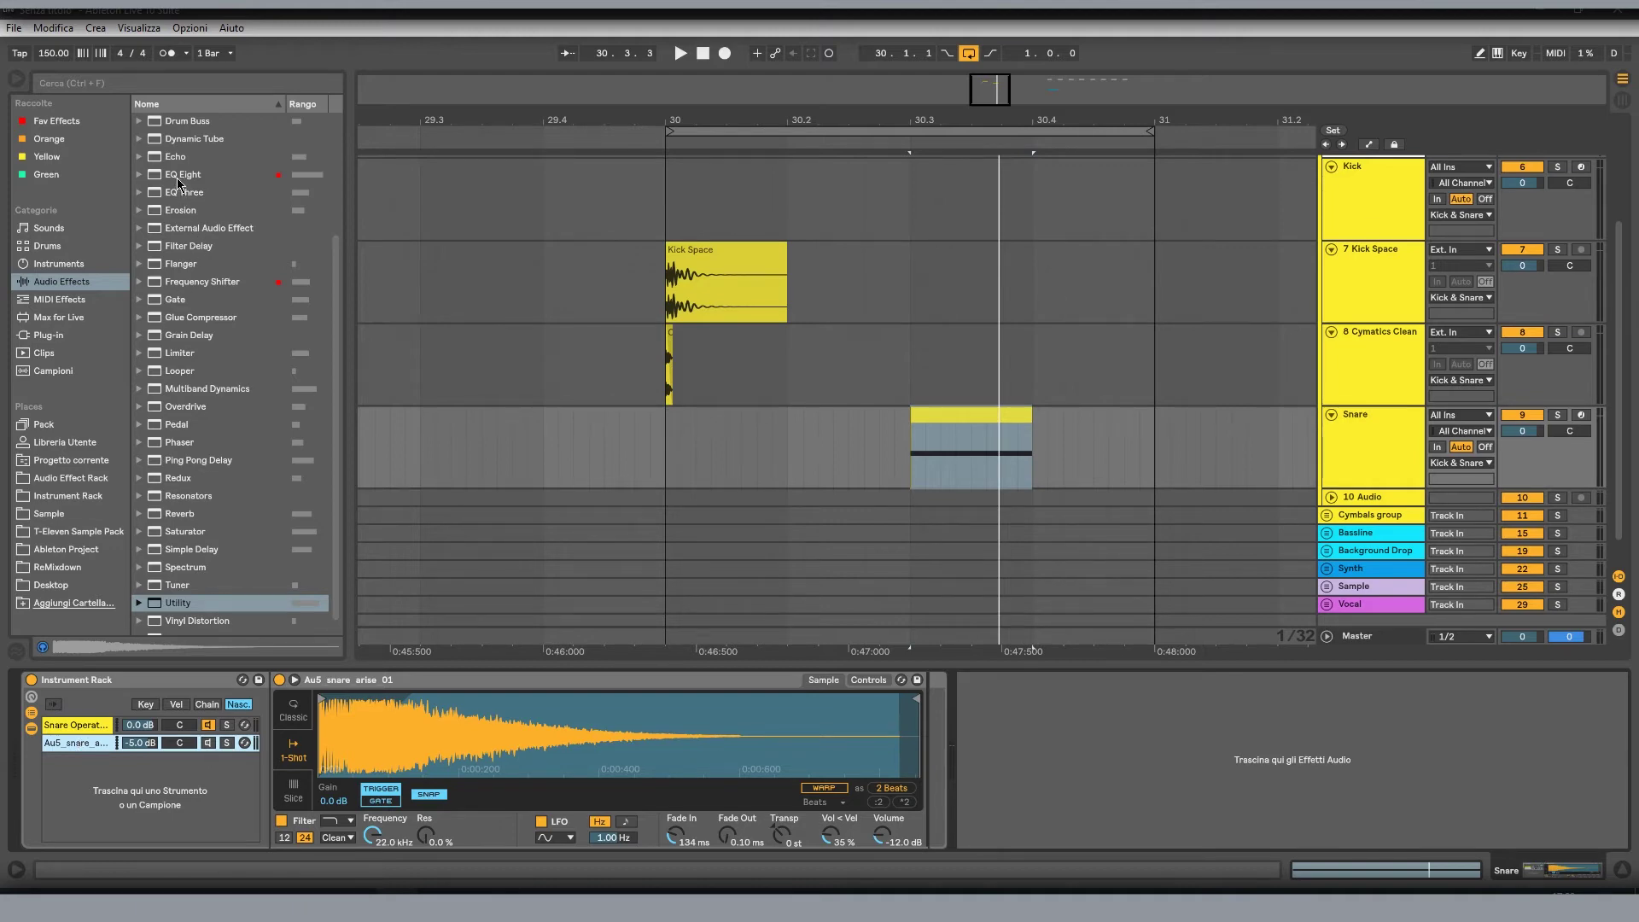
- Add an EQ Eight to the snare rack and move it inside the Snare Operator 11 chain
drag(177, 178, 1002, 721)
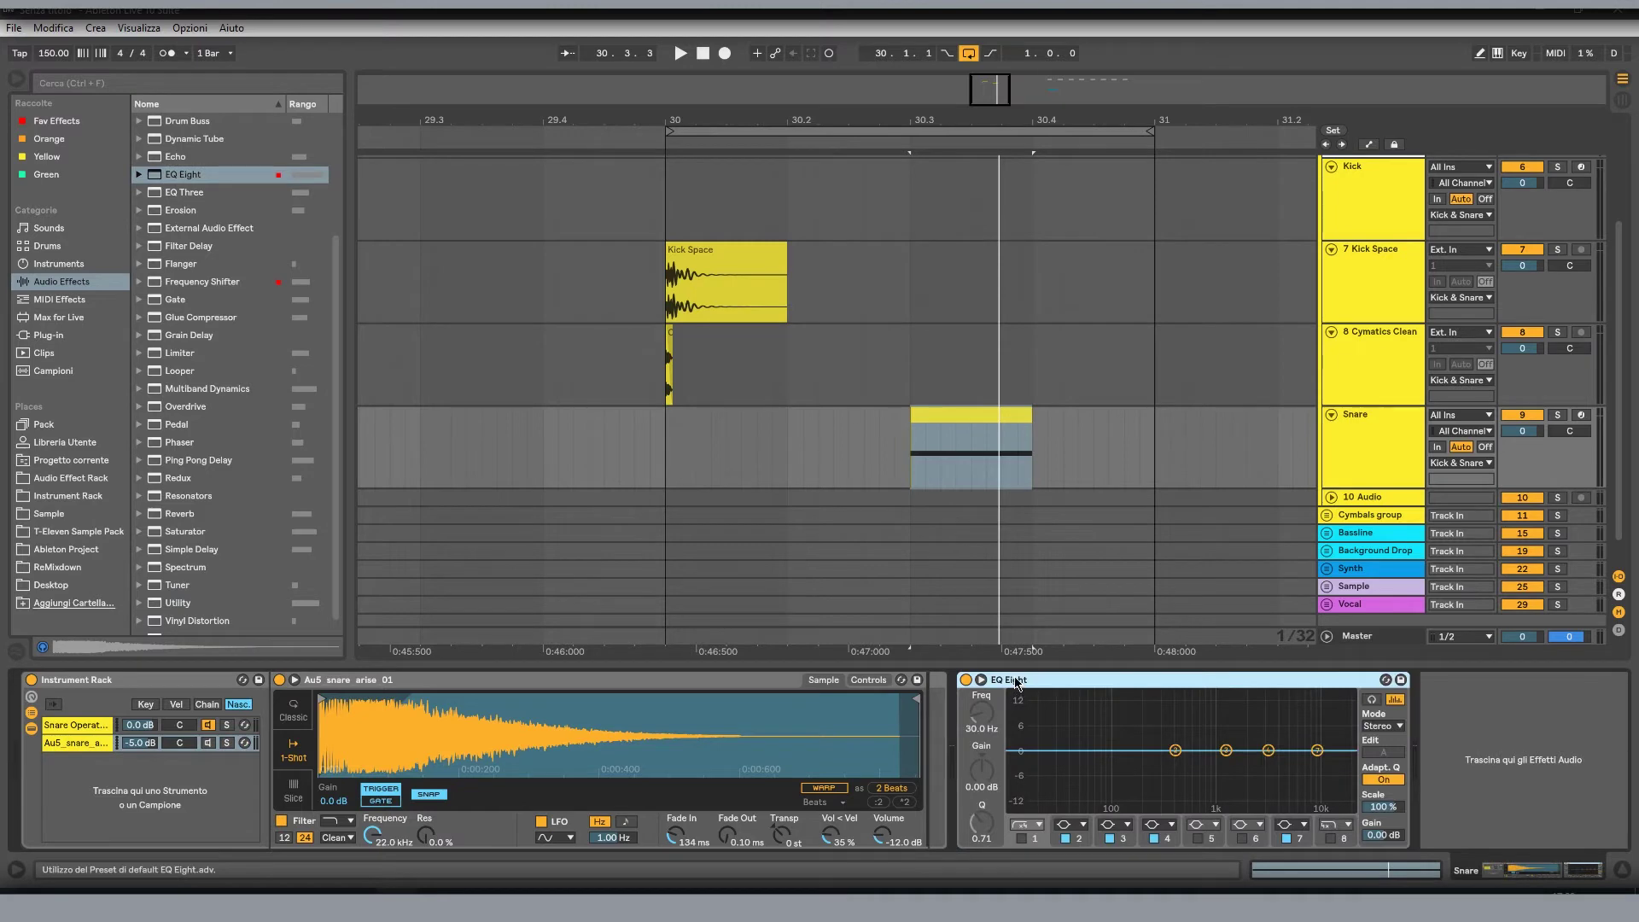
click(73, 726)
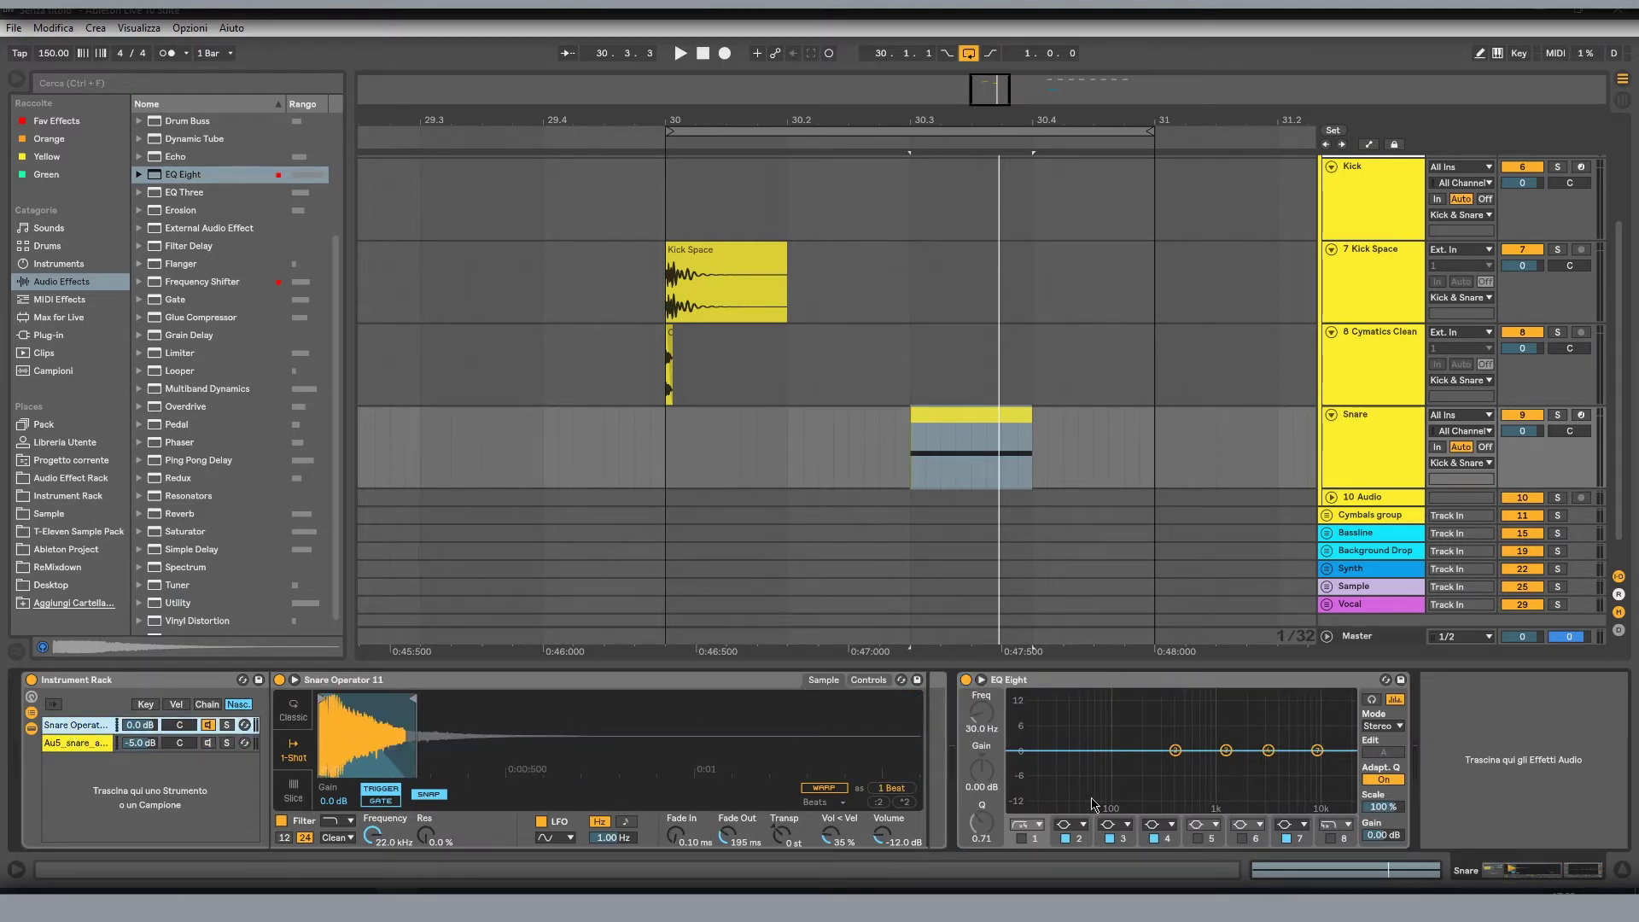
click(195, 739)
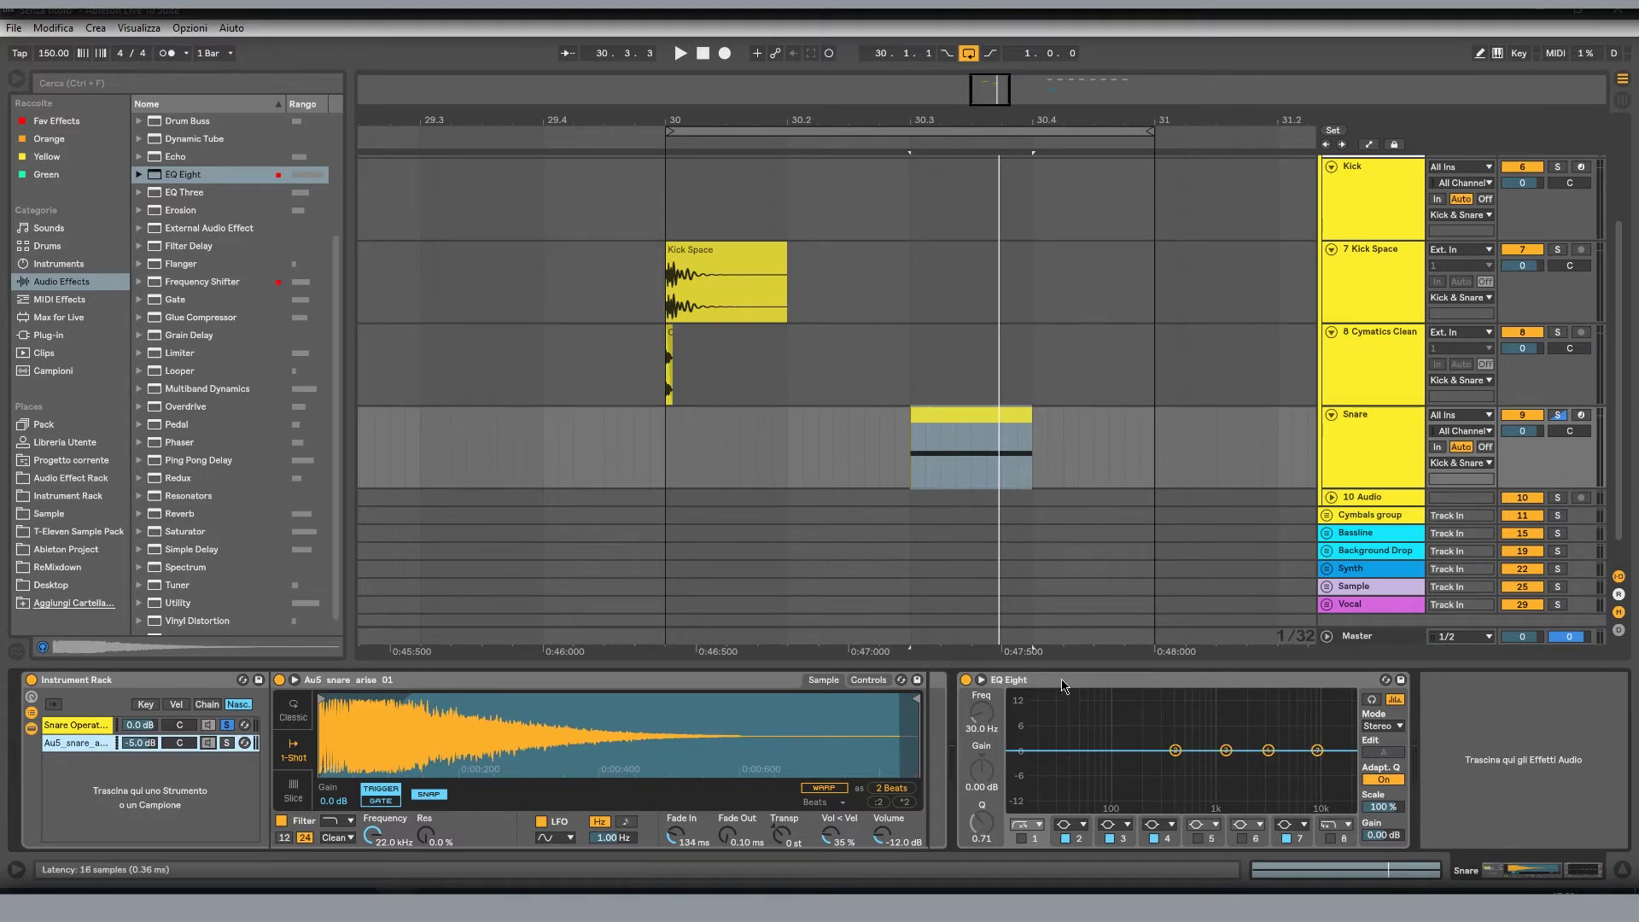
drag(1061, 681, 924, 702)
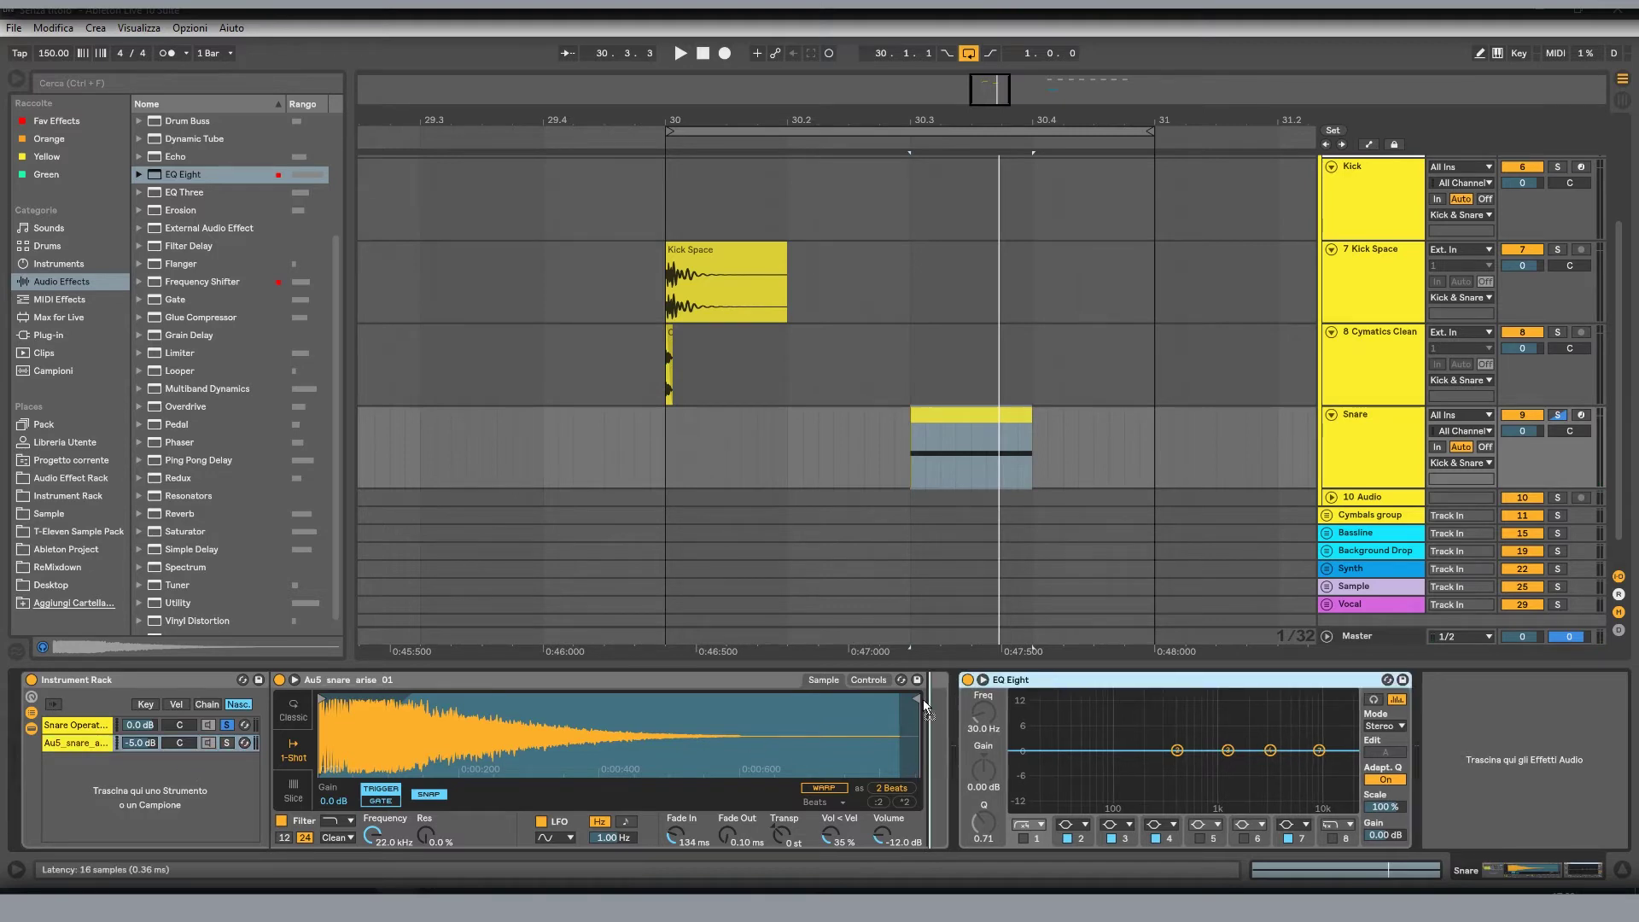
click(75, 727)
click(75, 724)
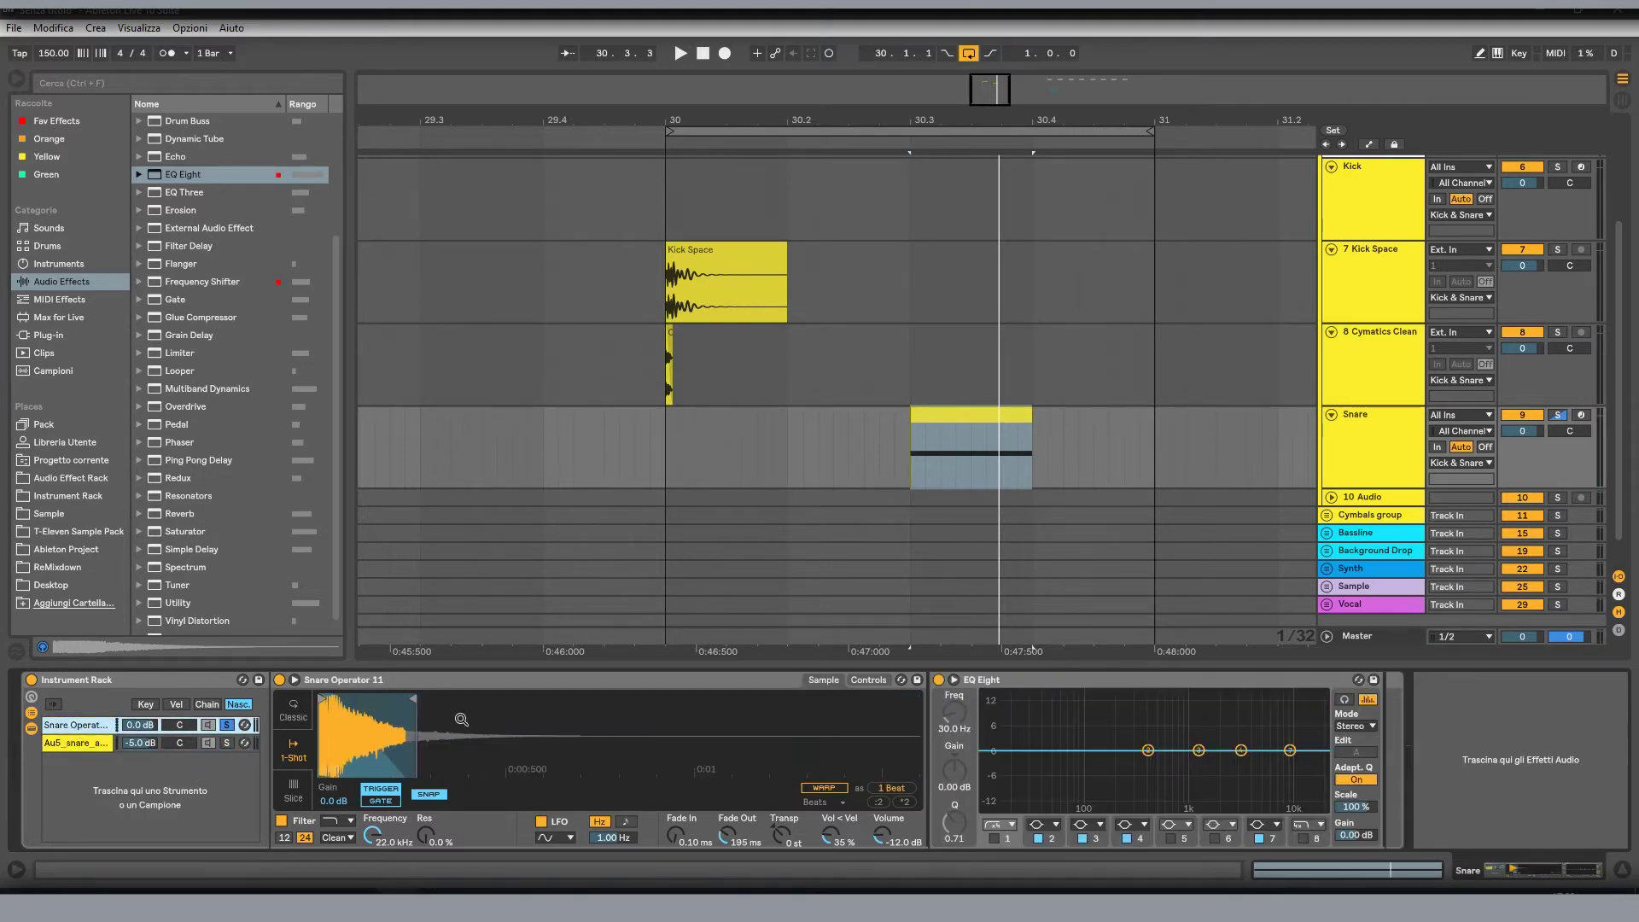
- In the Snare Operator 11 EQ, set a high cut at 20.6 kHz, band 7 to -2.60 dB and a low cut at 43.5 Hz
click(1302, 838)
drag(1319, 764, 1321, 769)
drag(1290, 750, 1290, 760)
key(space)
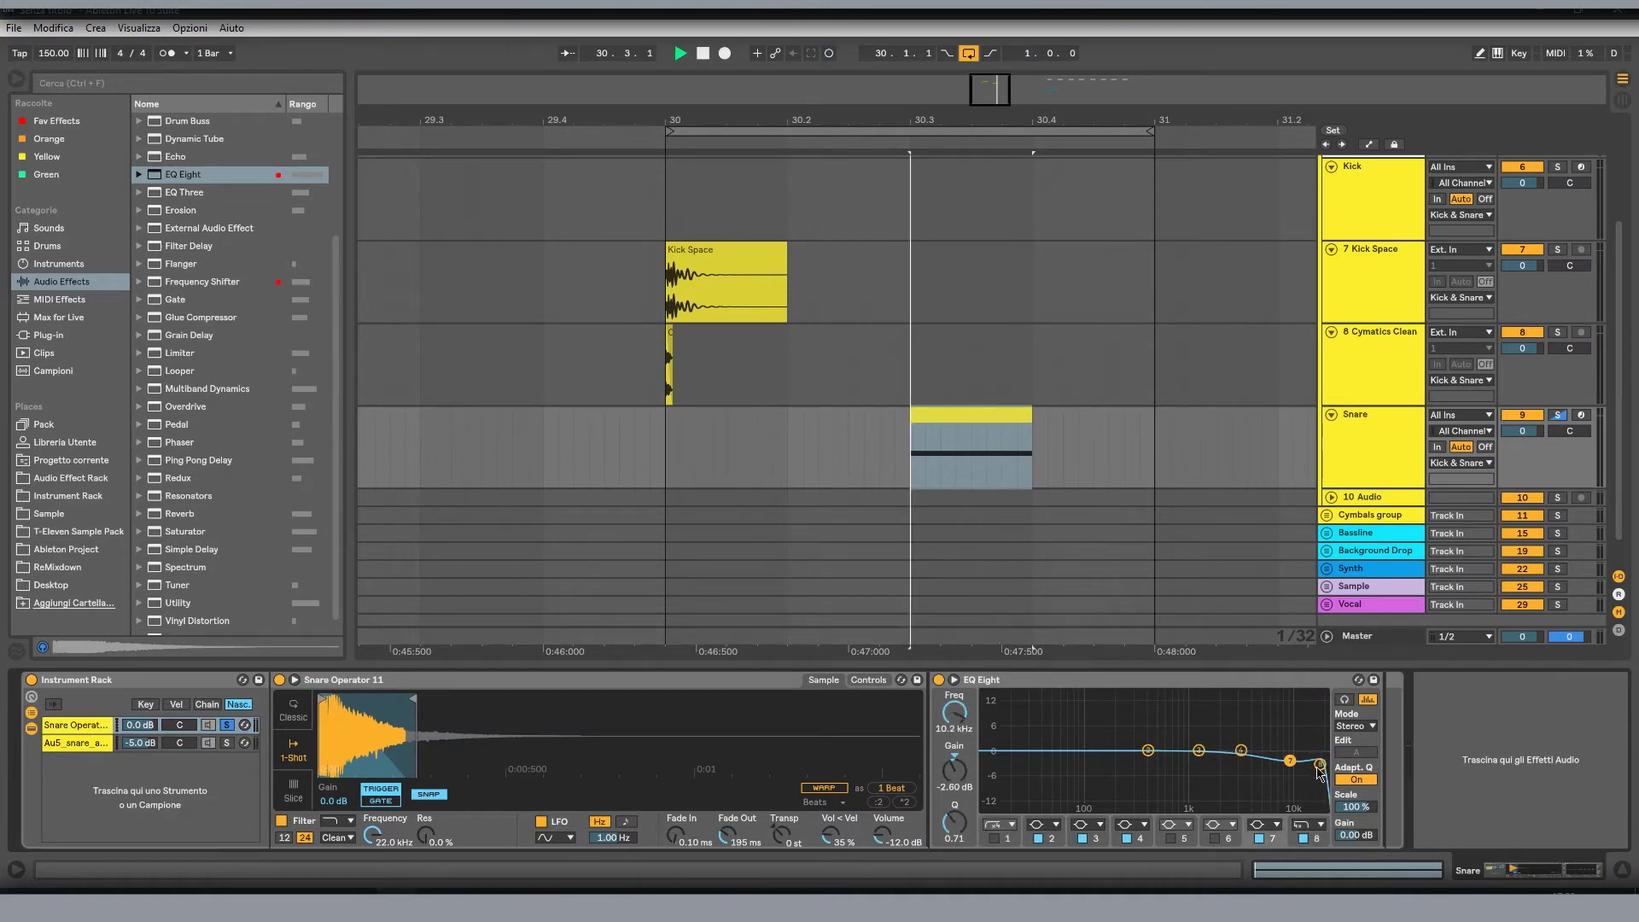
key(space)
click(1320, 769)
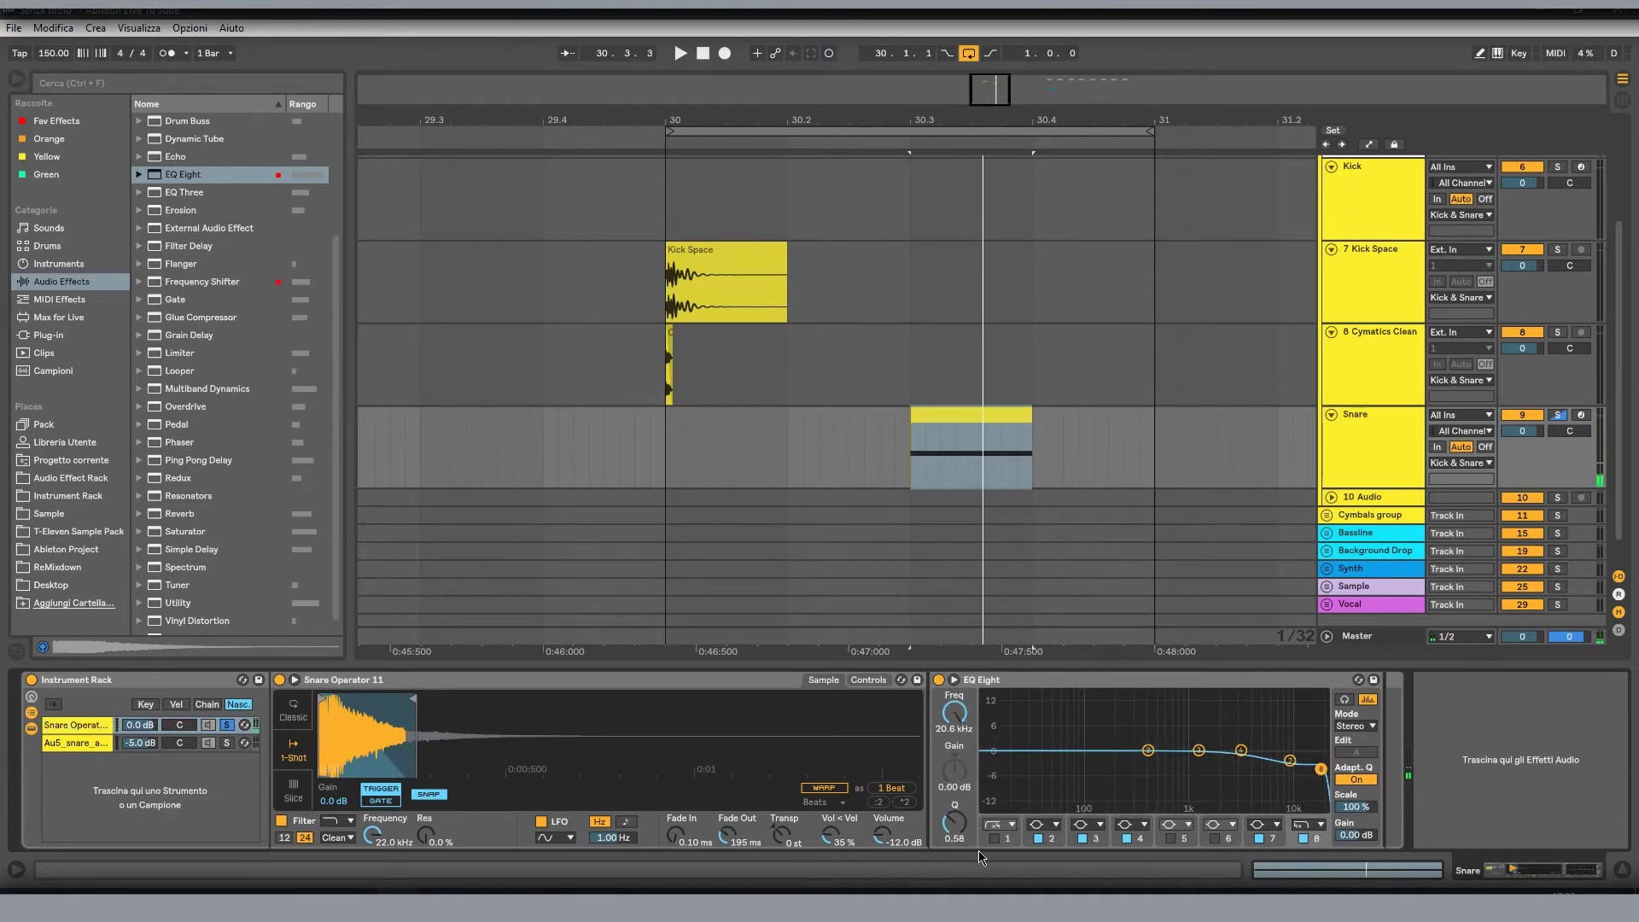
click(993, 839)
drag(1032, 763, 1049, 766)
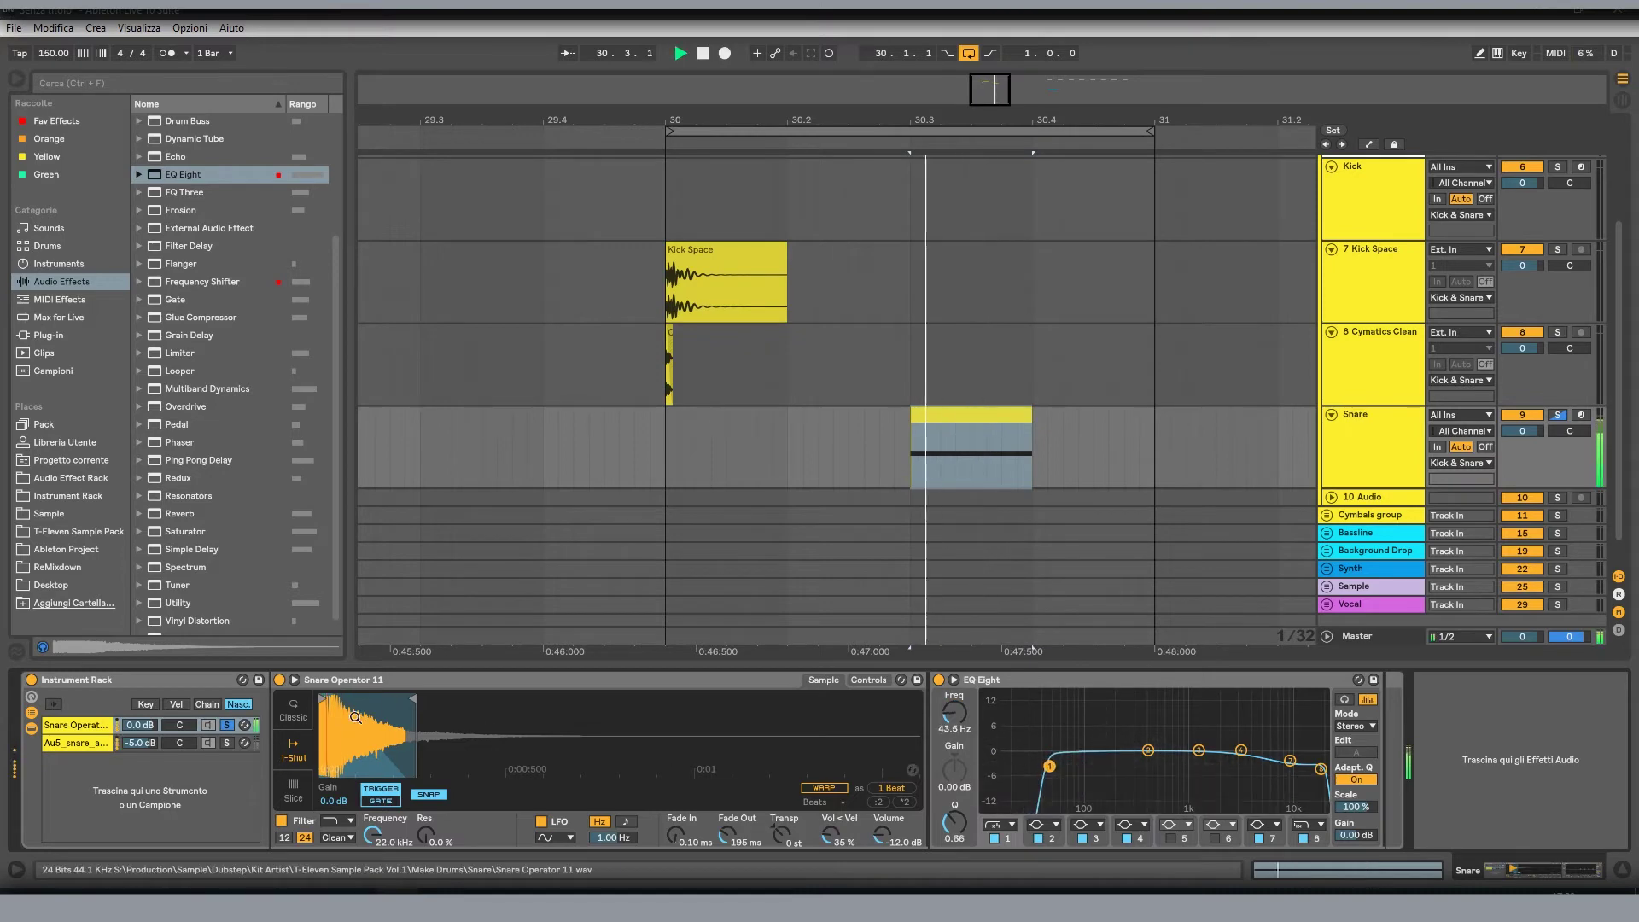
- Add an EQ Eight to the Au5 snare chain with a low cut at 310 Hz, soloing the chain while adjusting it
click(227, 742)
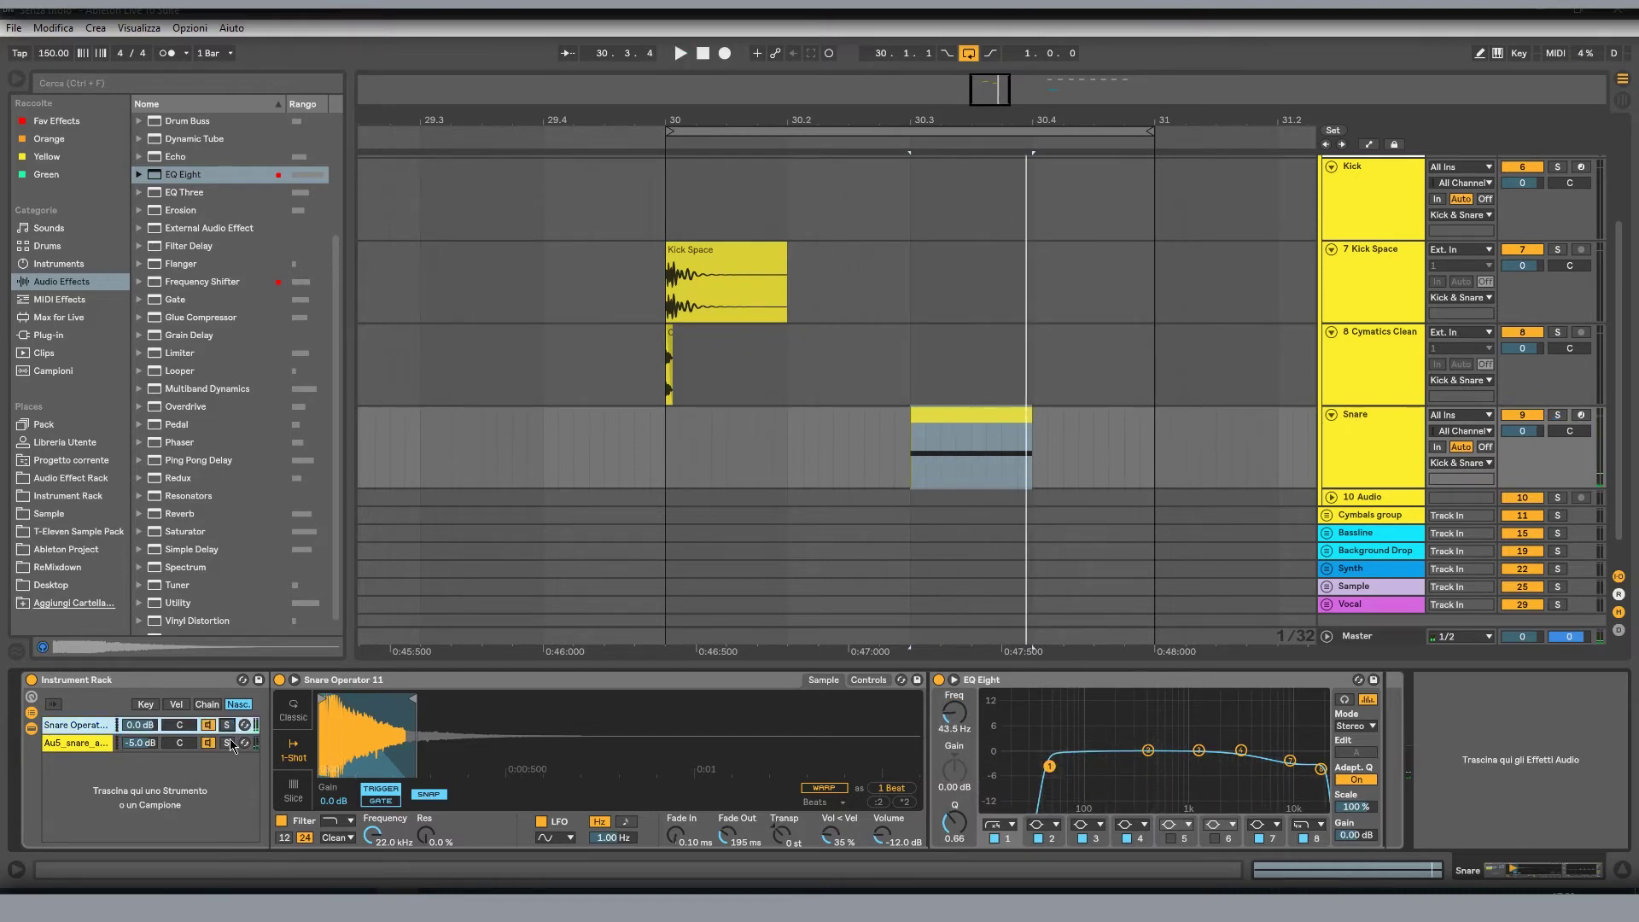
drag(165, 174, 929, 725)
click(993, 838)
drag(1028, 751, 1126, 762)
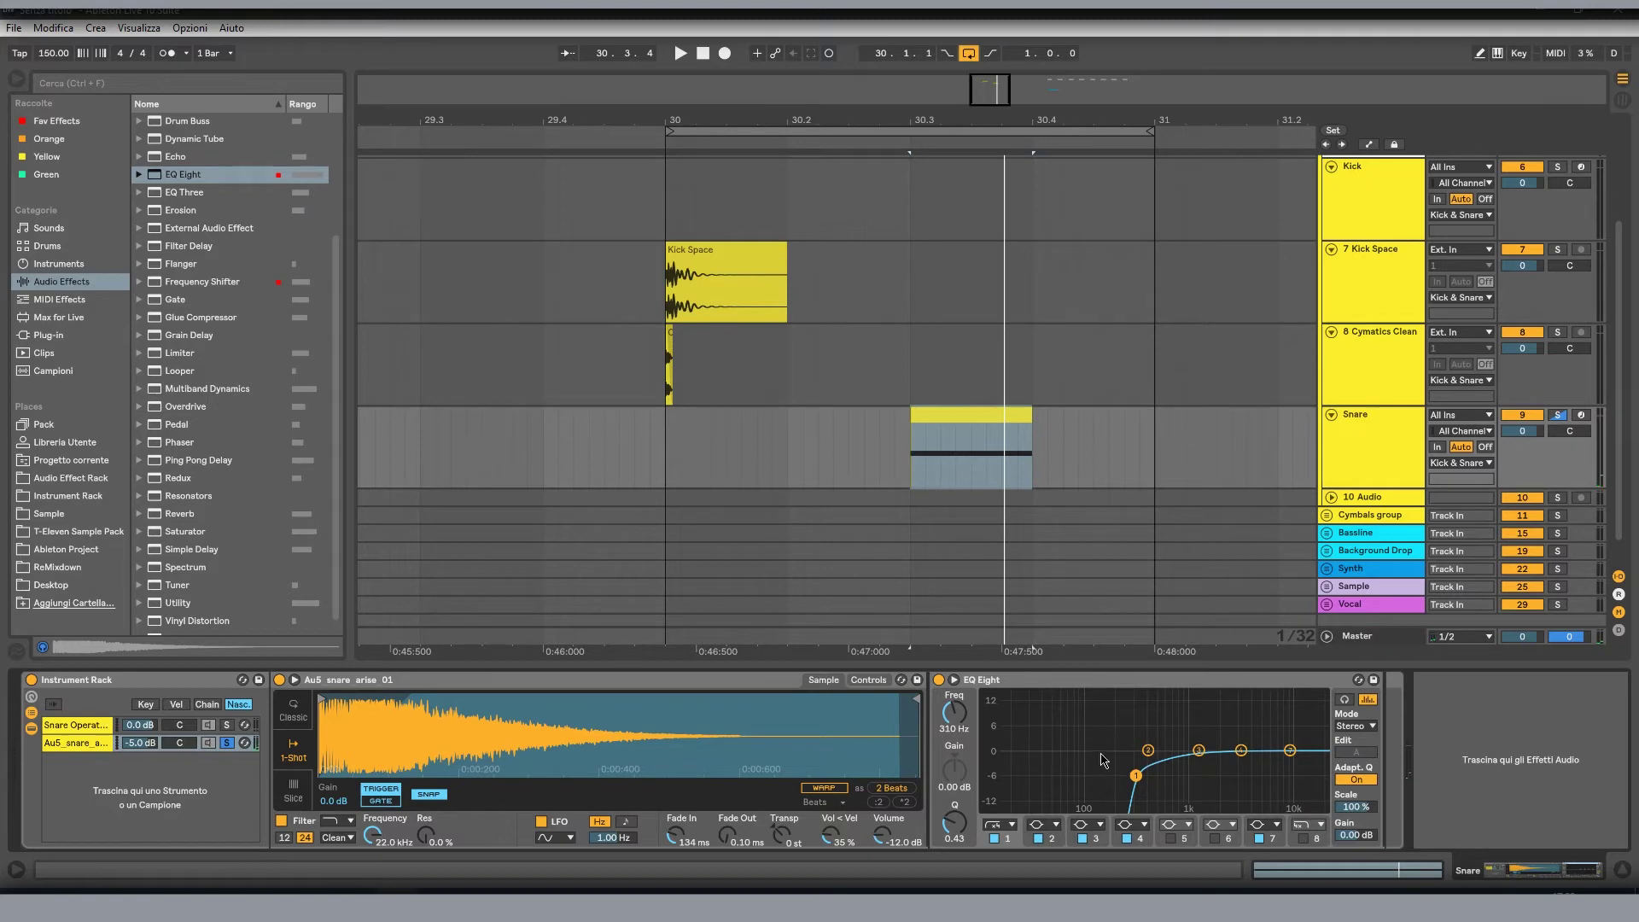
click(227, 742)
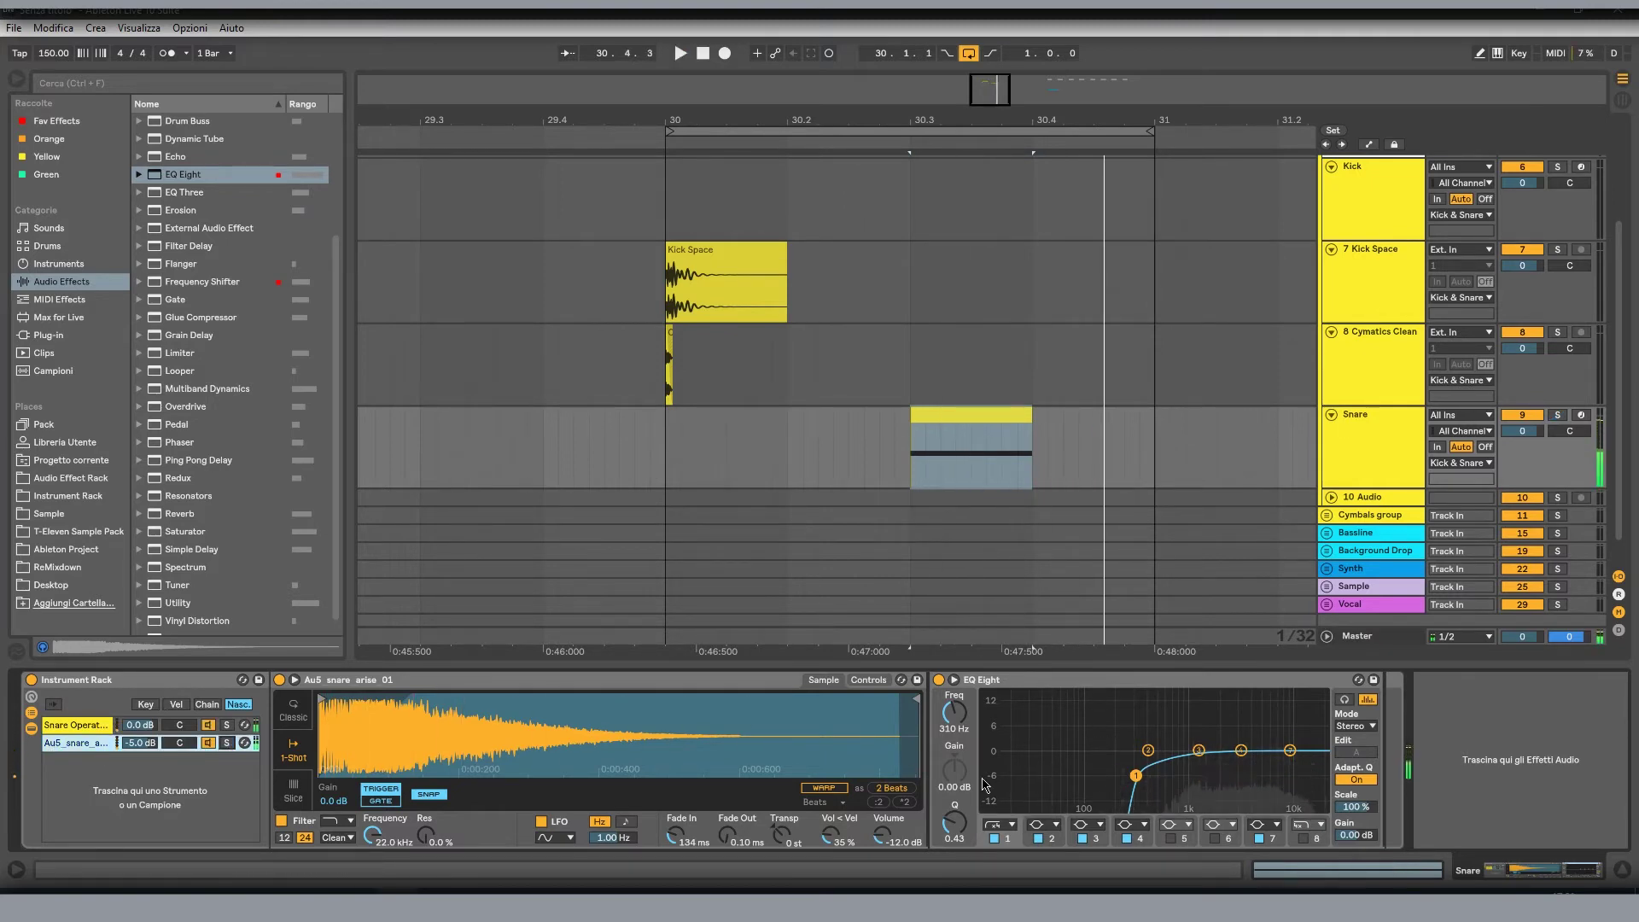
- Trim the Au5 snare sample's end to just past 0.4 s and set its fade out to 166 ms
drag(917, 698, 659, 699)
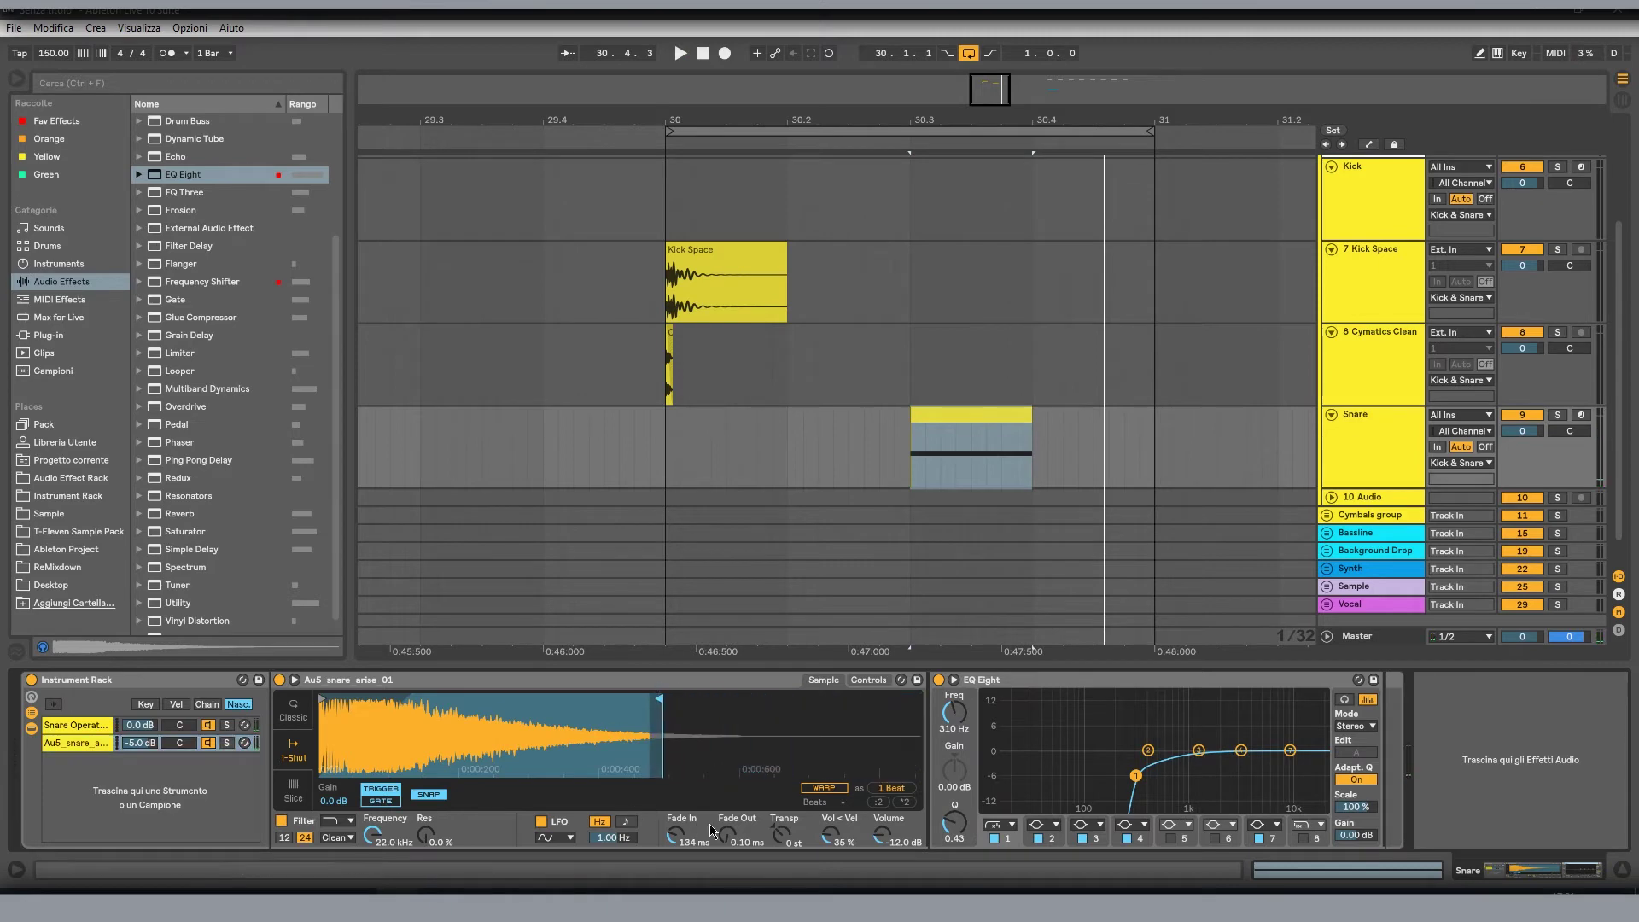
drag(724, 833, 724, 768)
key(space)
key(space)
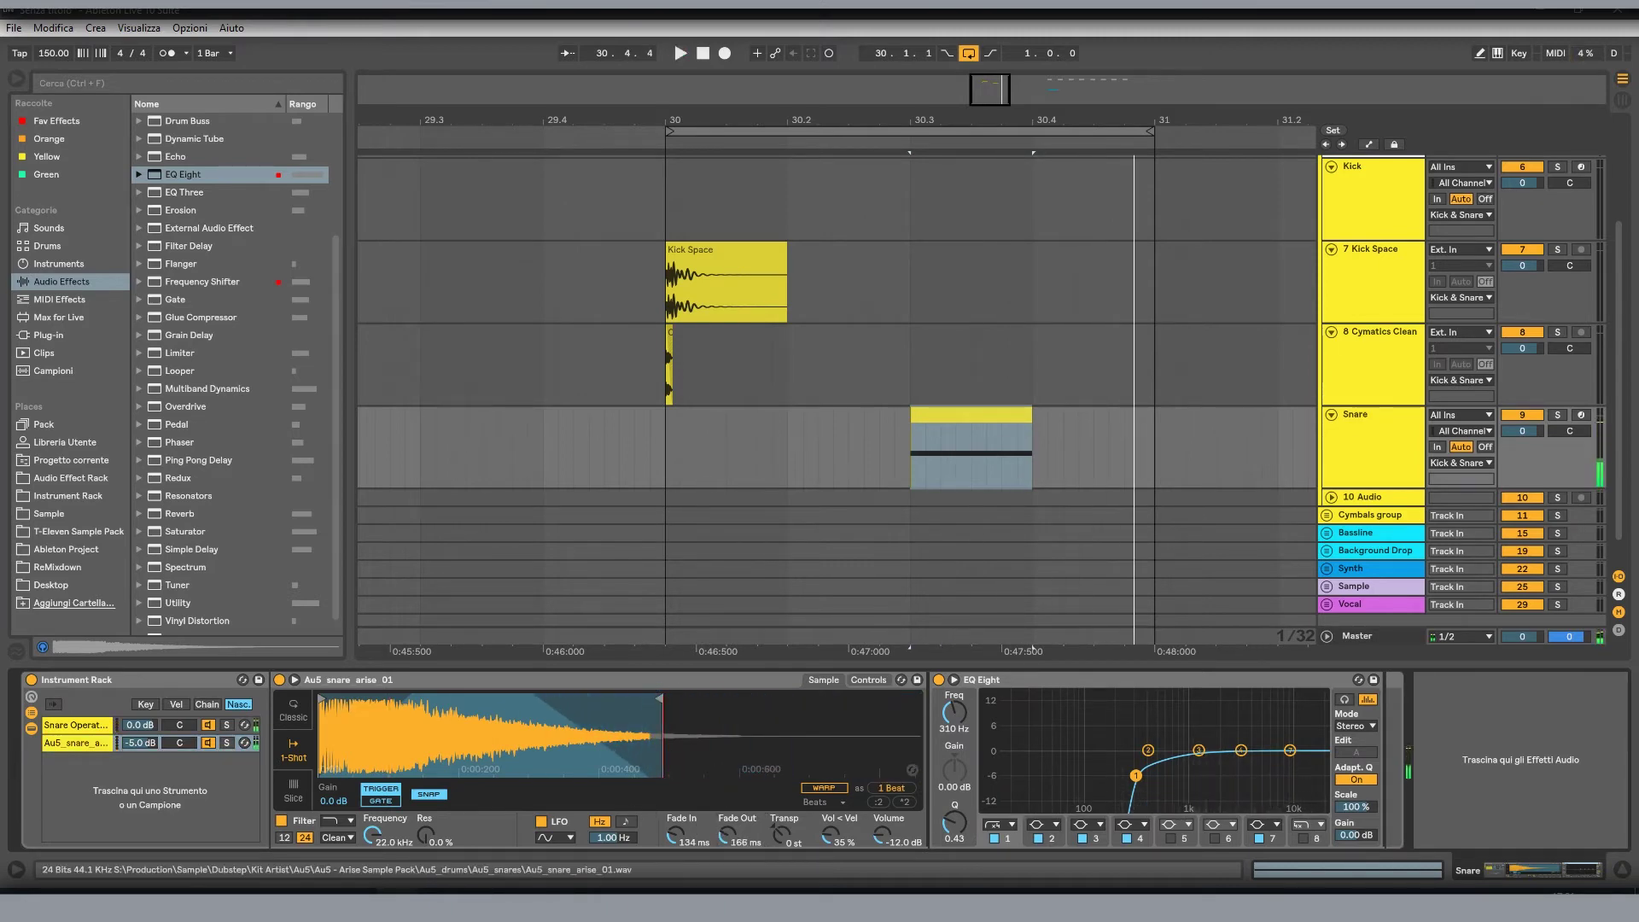
key(space)
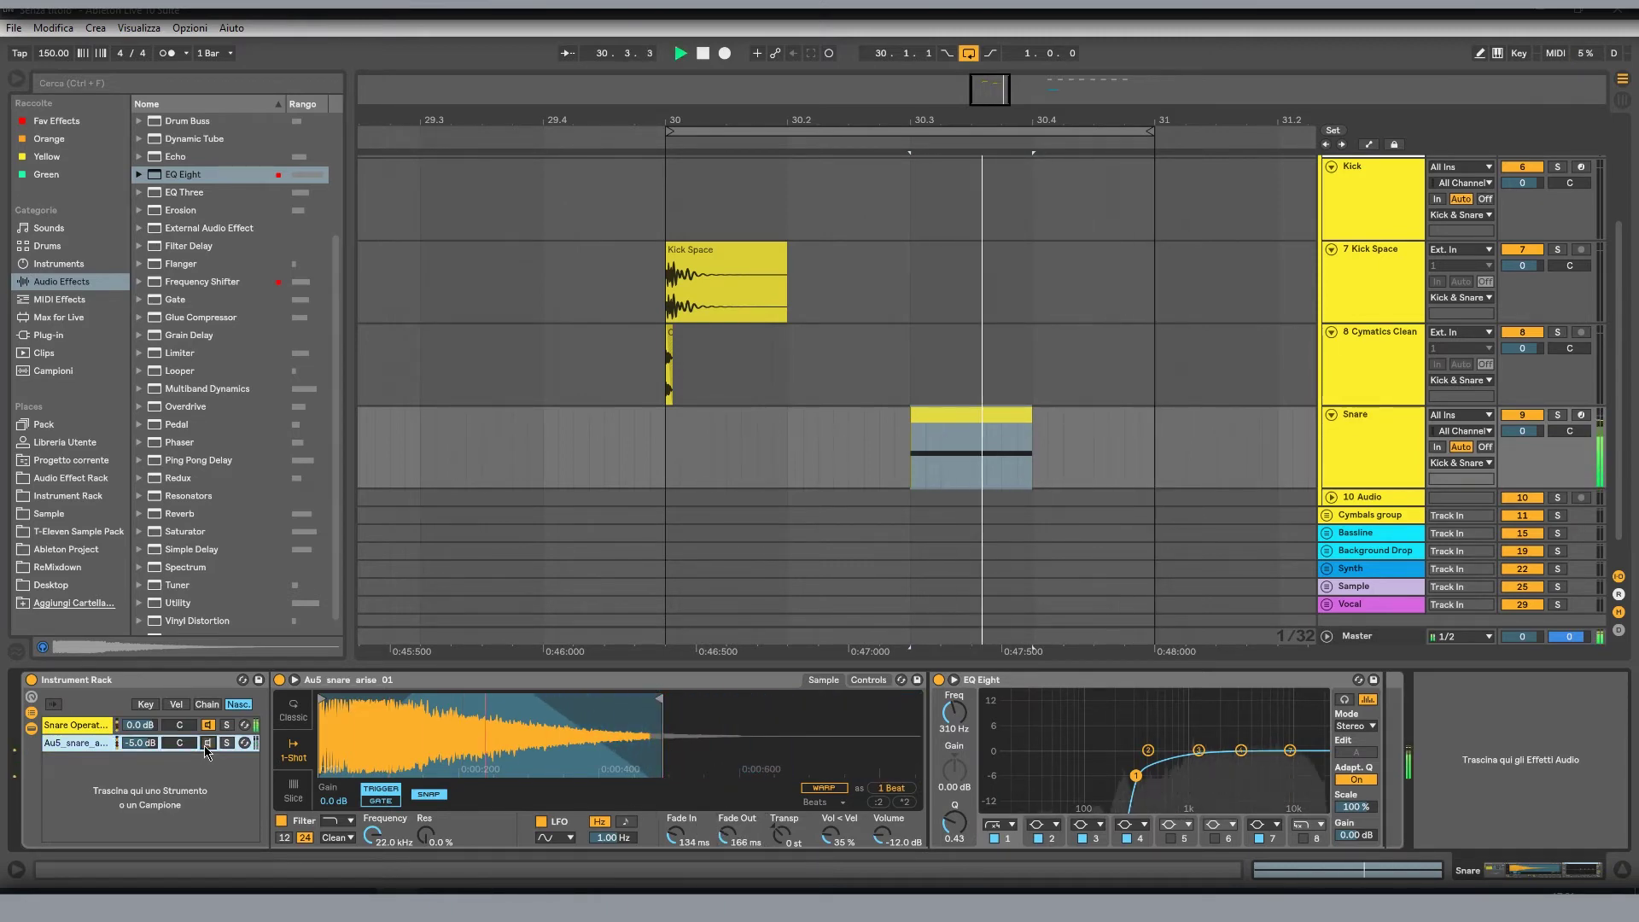
drag(659, 698, 623, 701)
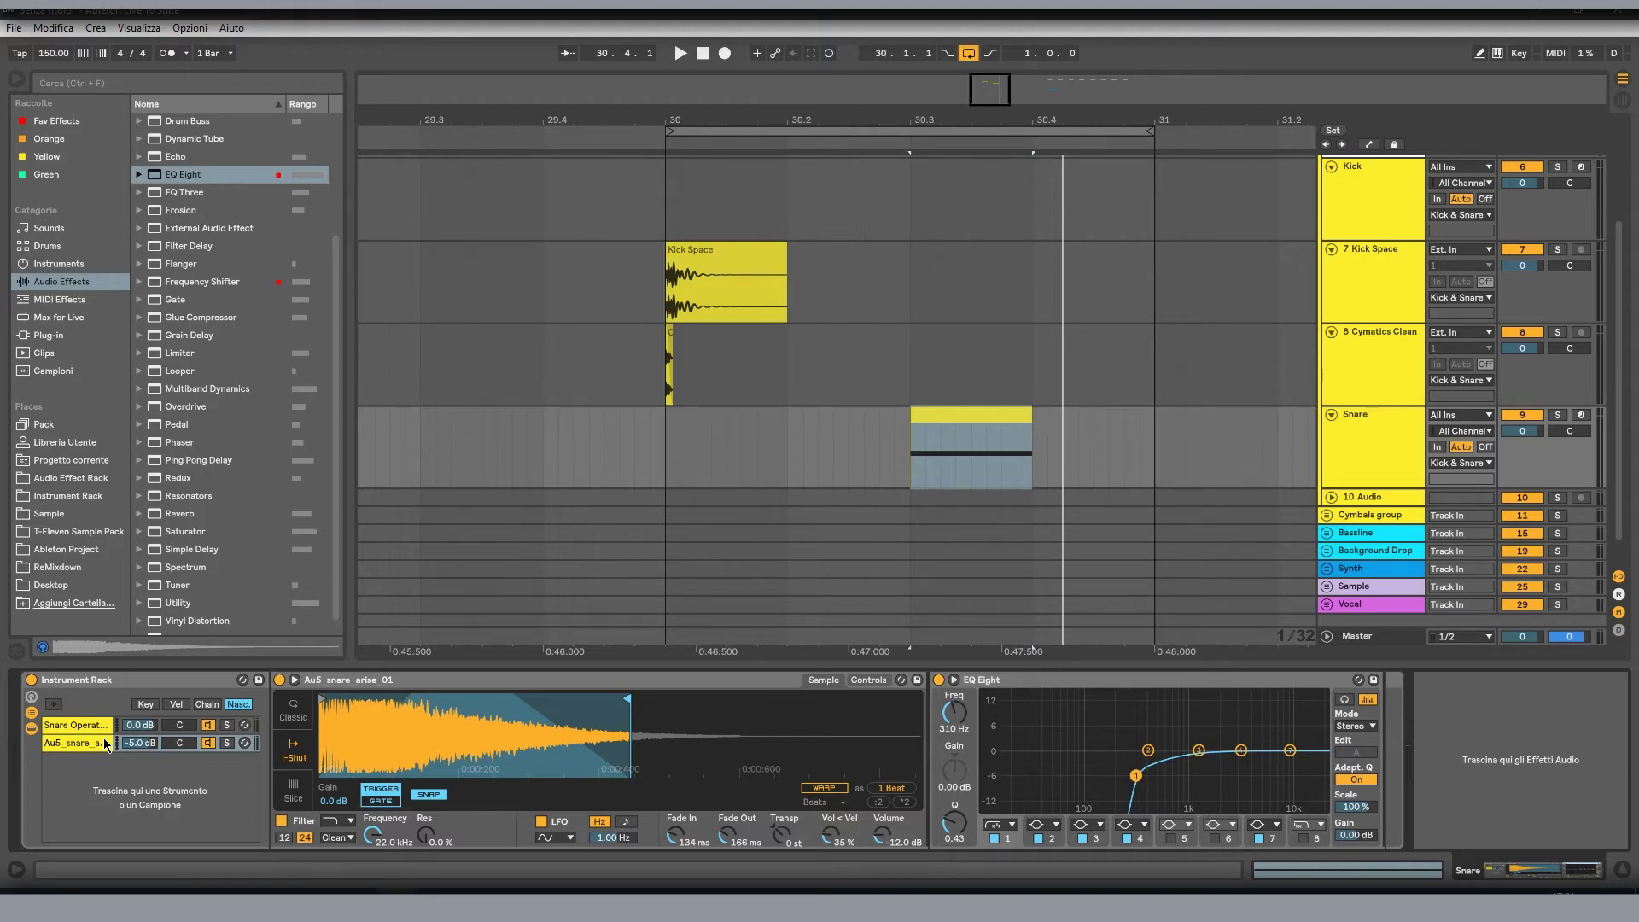
click(90, 725)
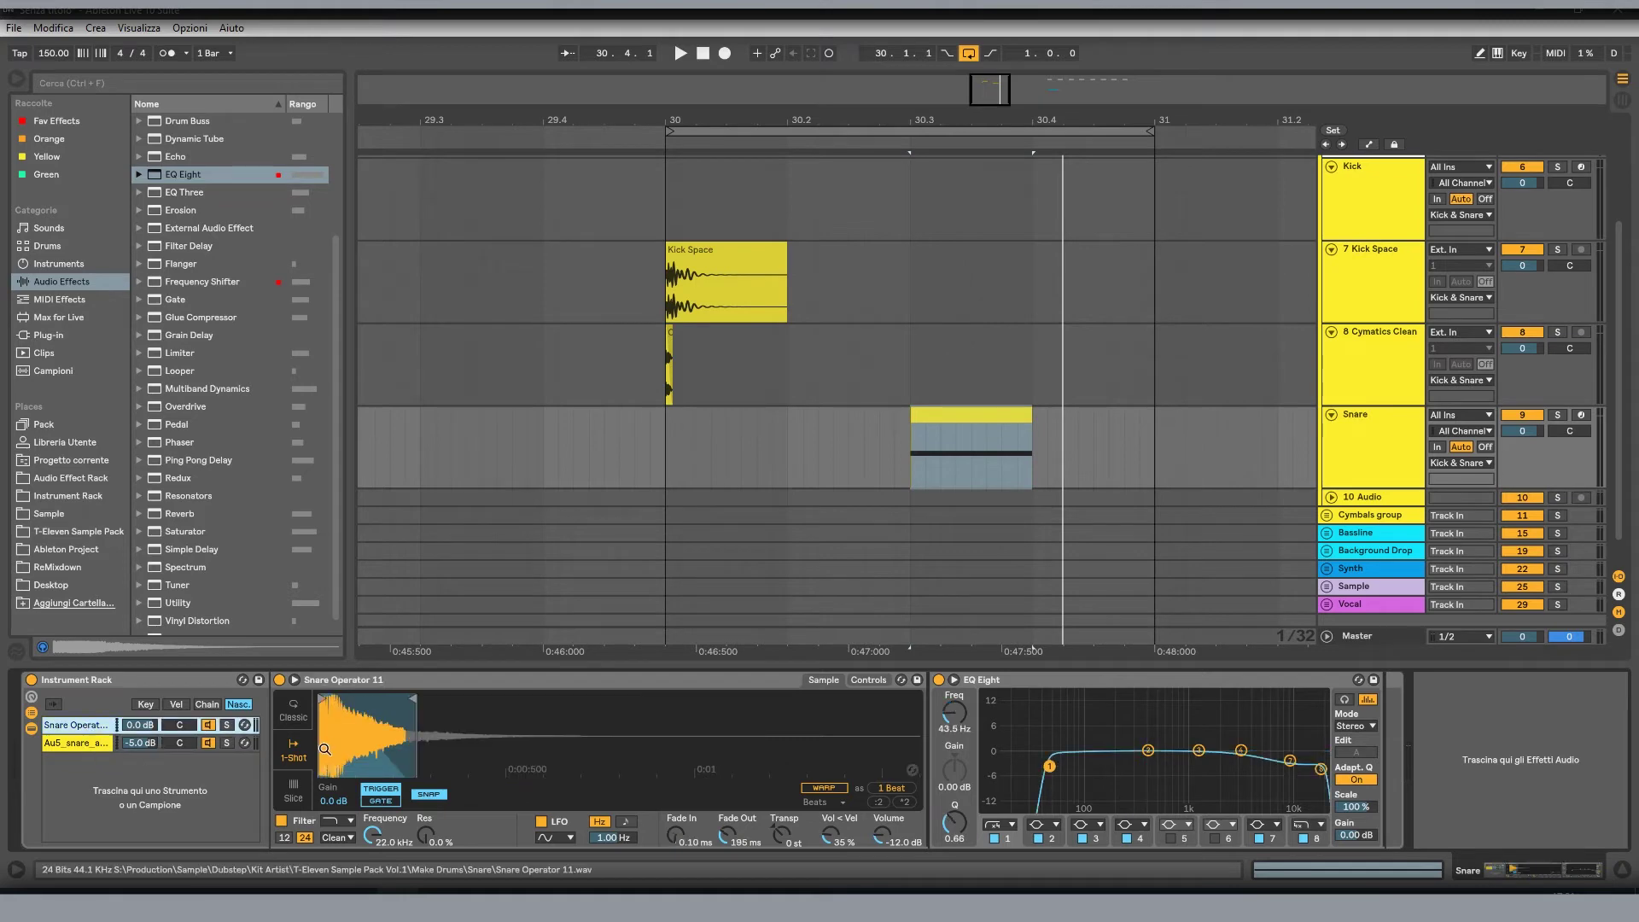
click(102, 745)
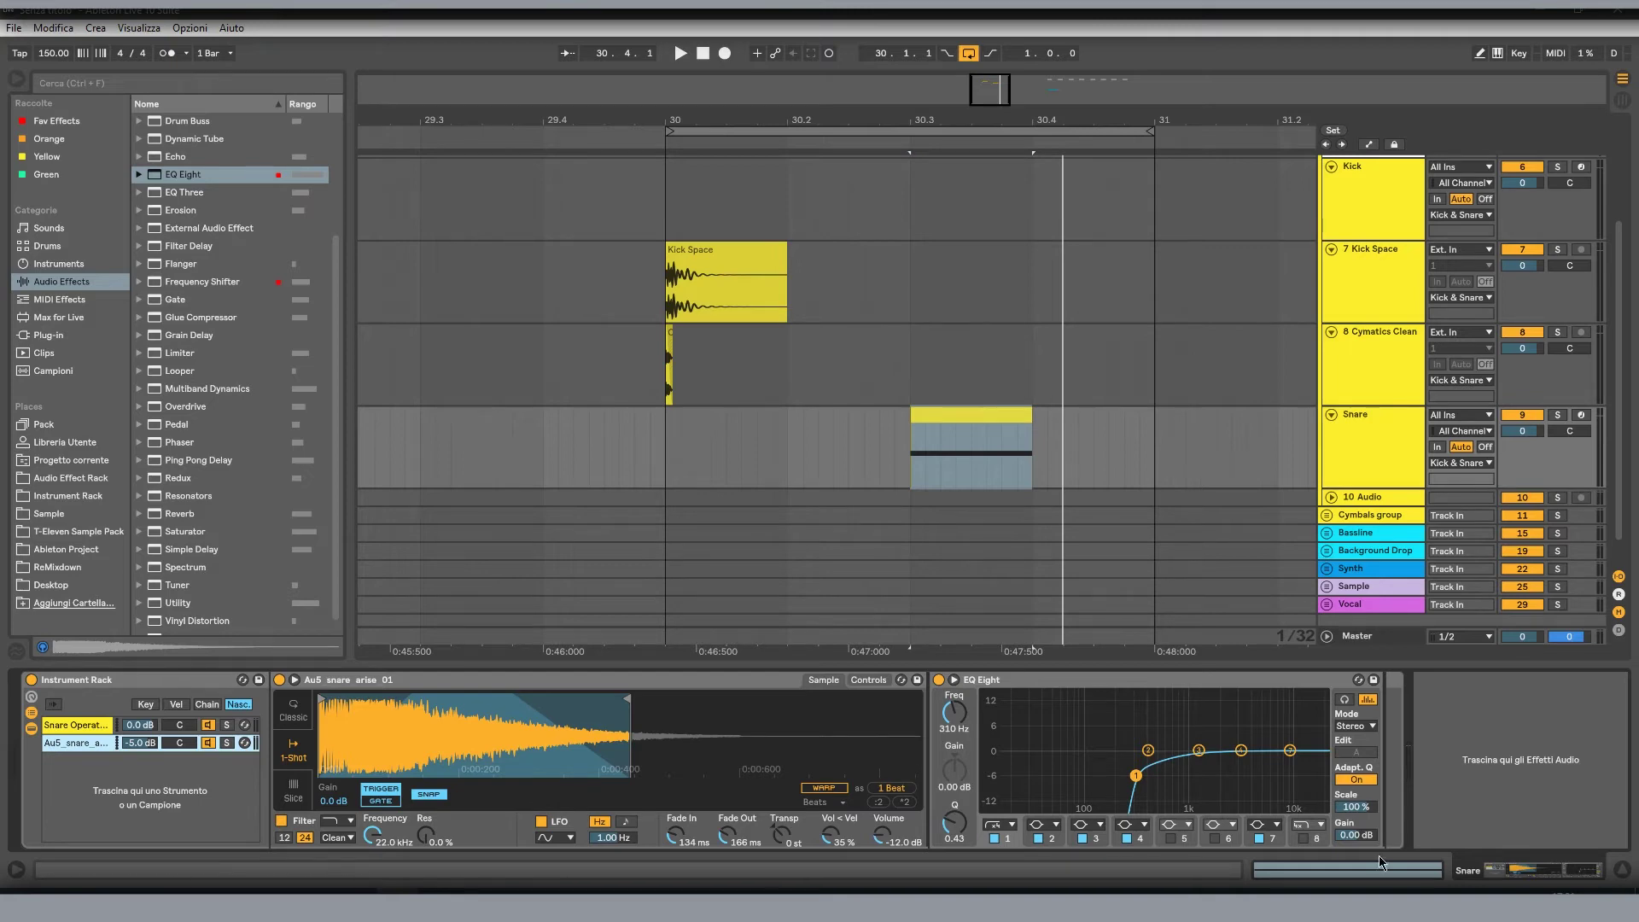
- Search the browser for "clap" and add KSHMR Clap FX - Reverb Clap 01 as a new chain in the snare rack
scroll(754, 344, up, 3)
click(755, 344)
key(ctrl+f)
text(clap)
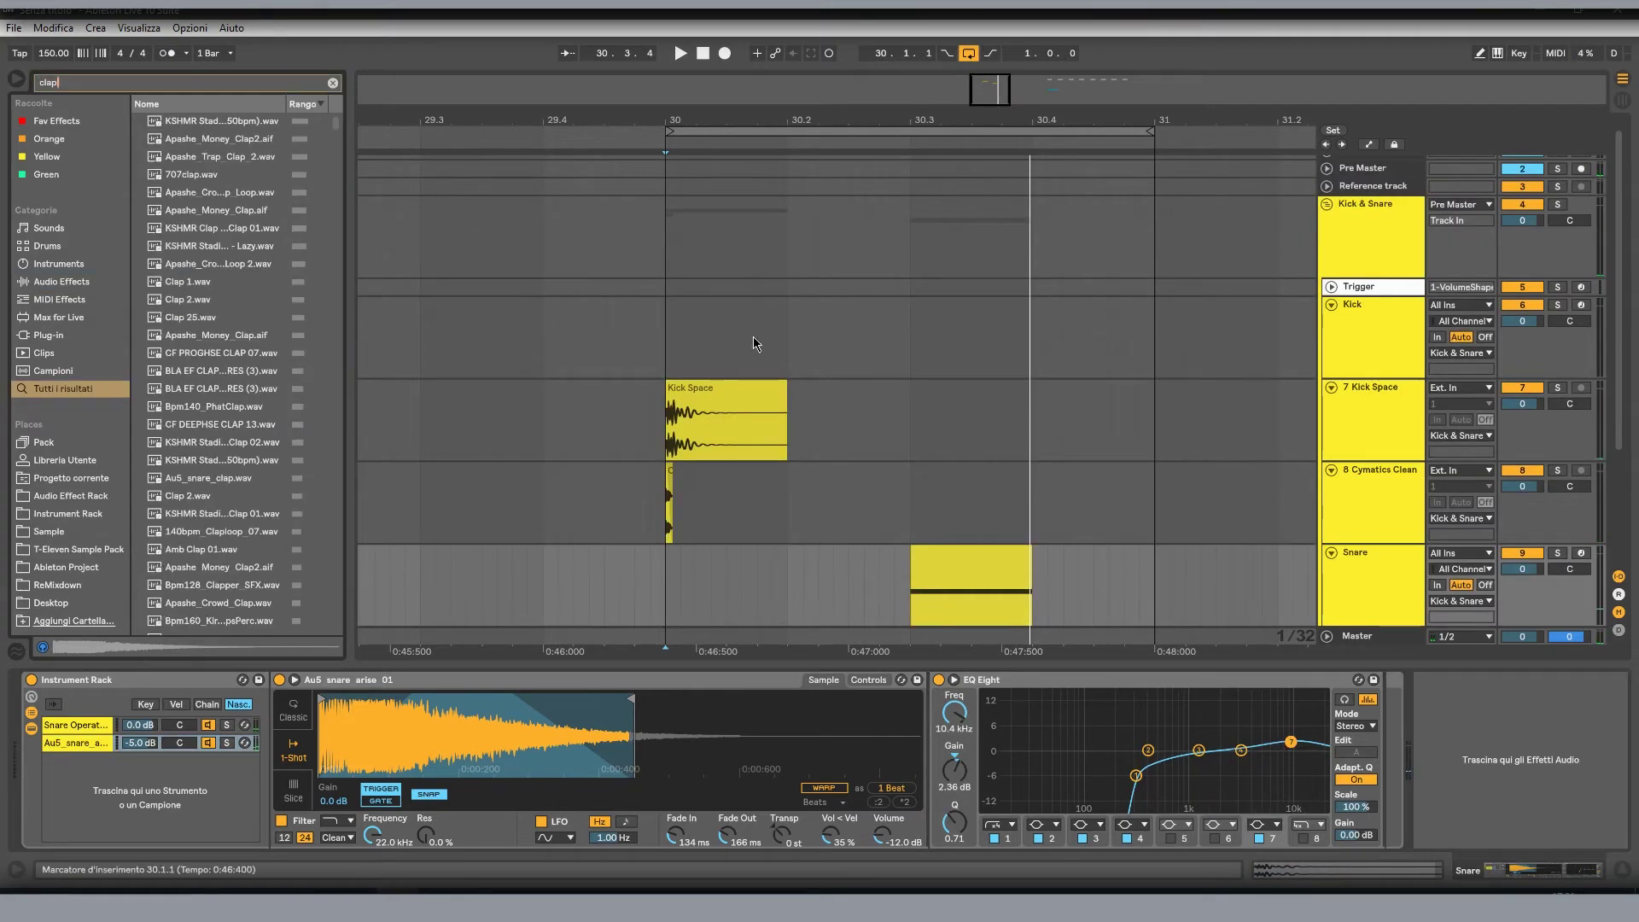
click(208, 229)
drag(146, 626, 82, 770)
- Shorten the clap sample in 1-Shot mode with a 74.1 ms fade in and 2.00 s fade out, and set its chain volume to -8.4 dB
drag(911, 698, 479, 676)
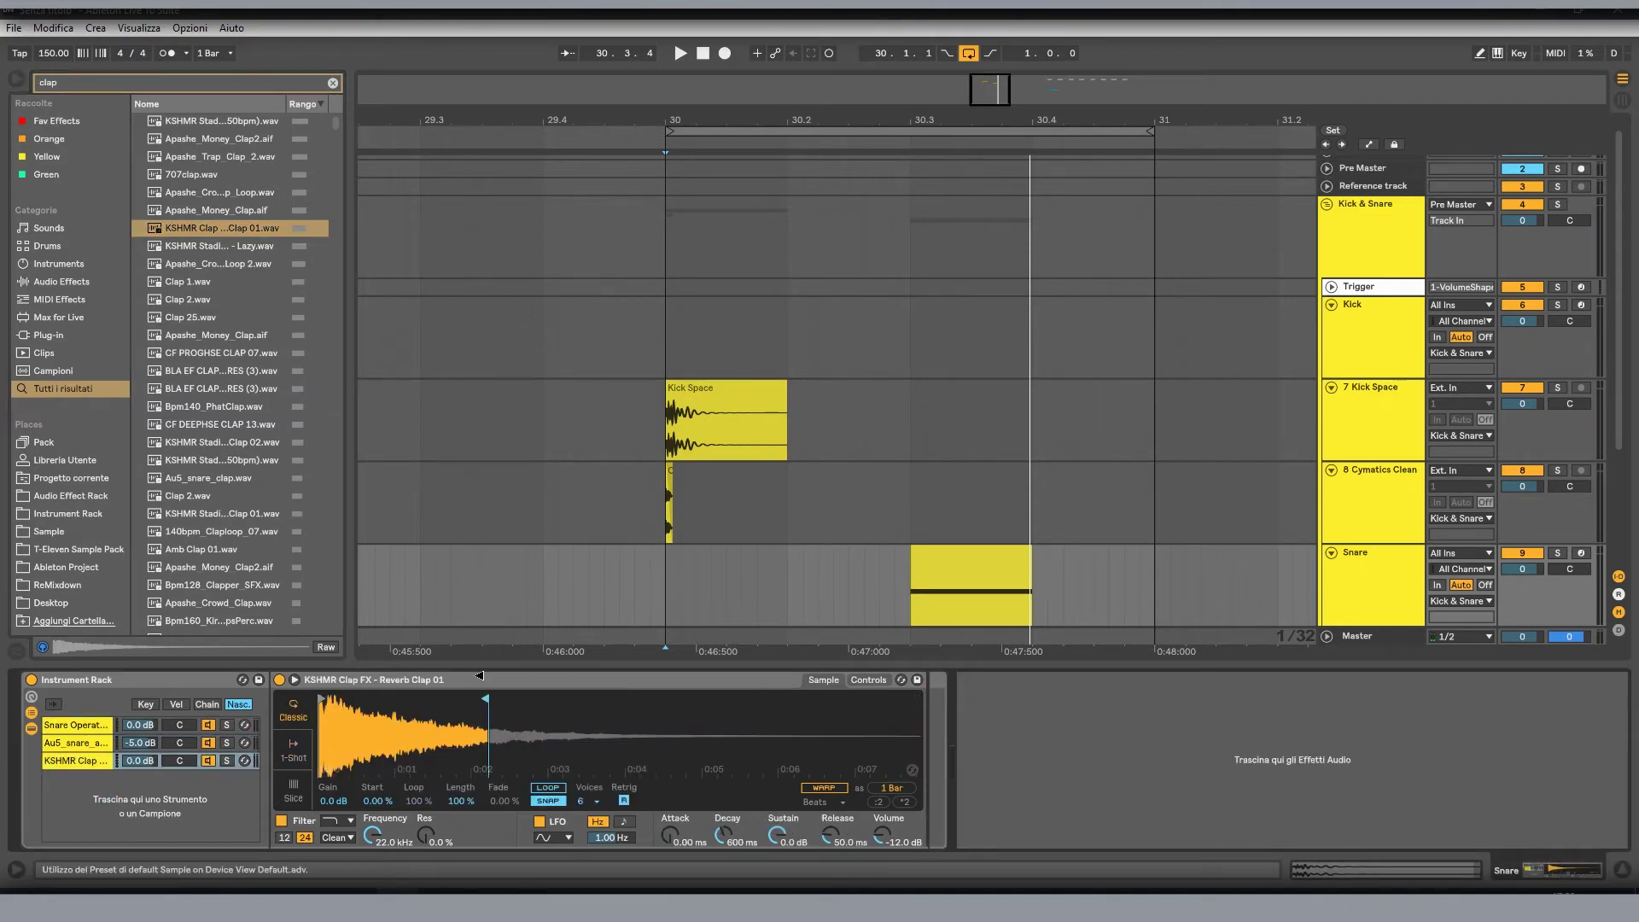
click(292, 749)
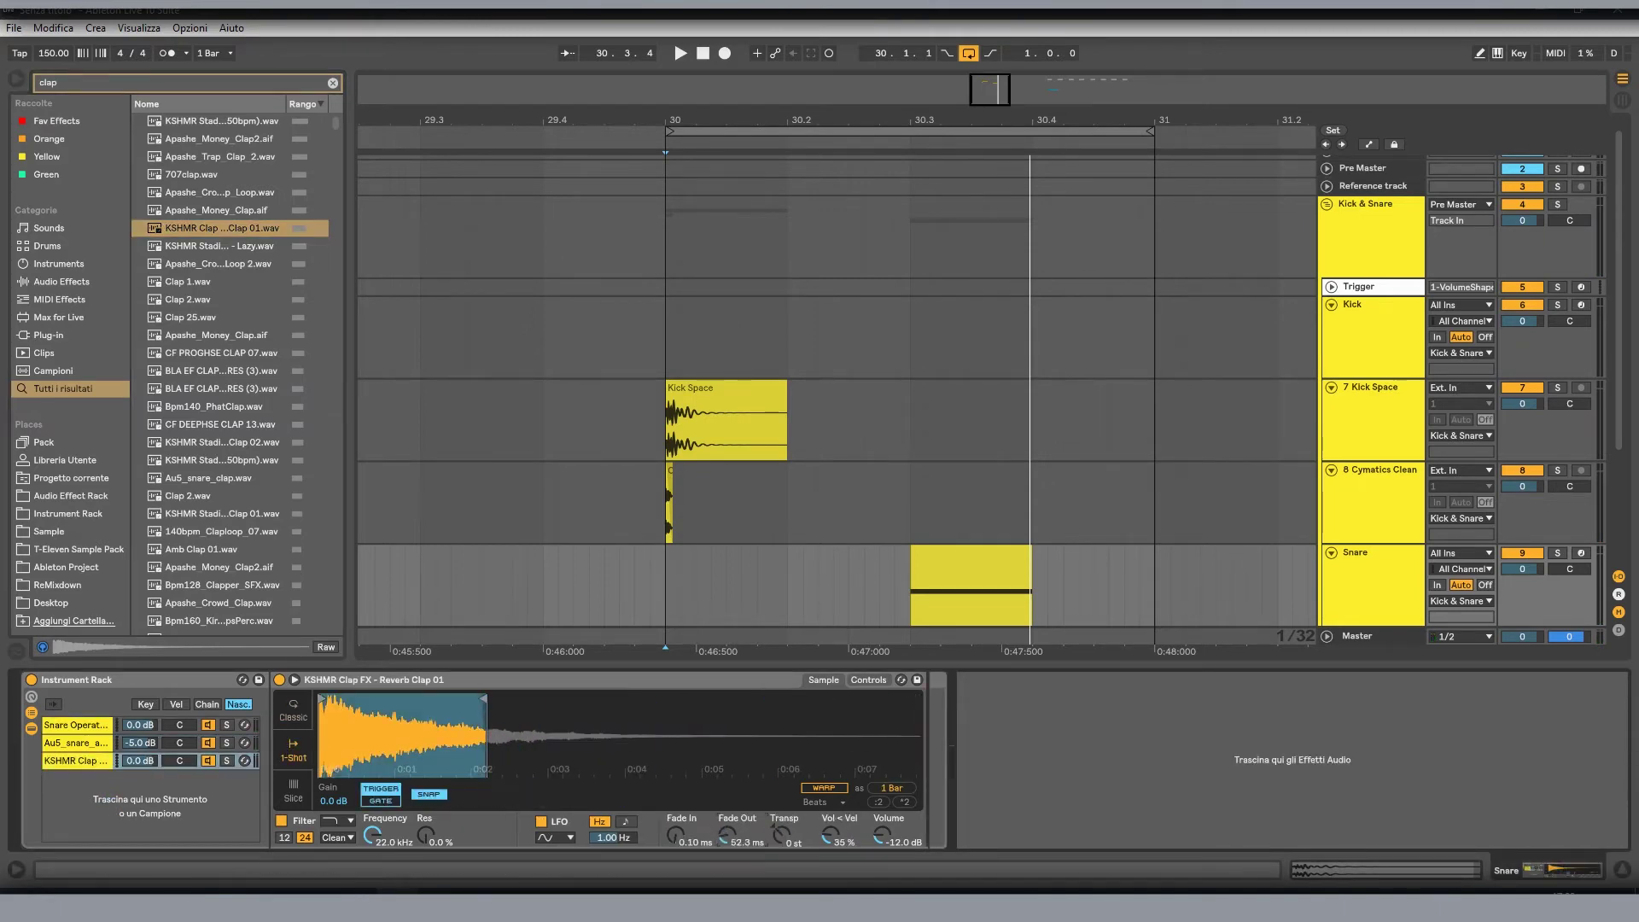
drag(727, 834, 727, 750)
drag(143, 770, 142, 802)
- Compare playback with and without the clap chain and extend the clap sample's end marker slightly
key(space)
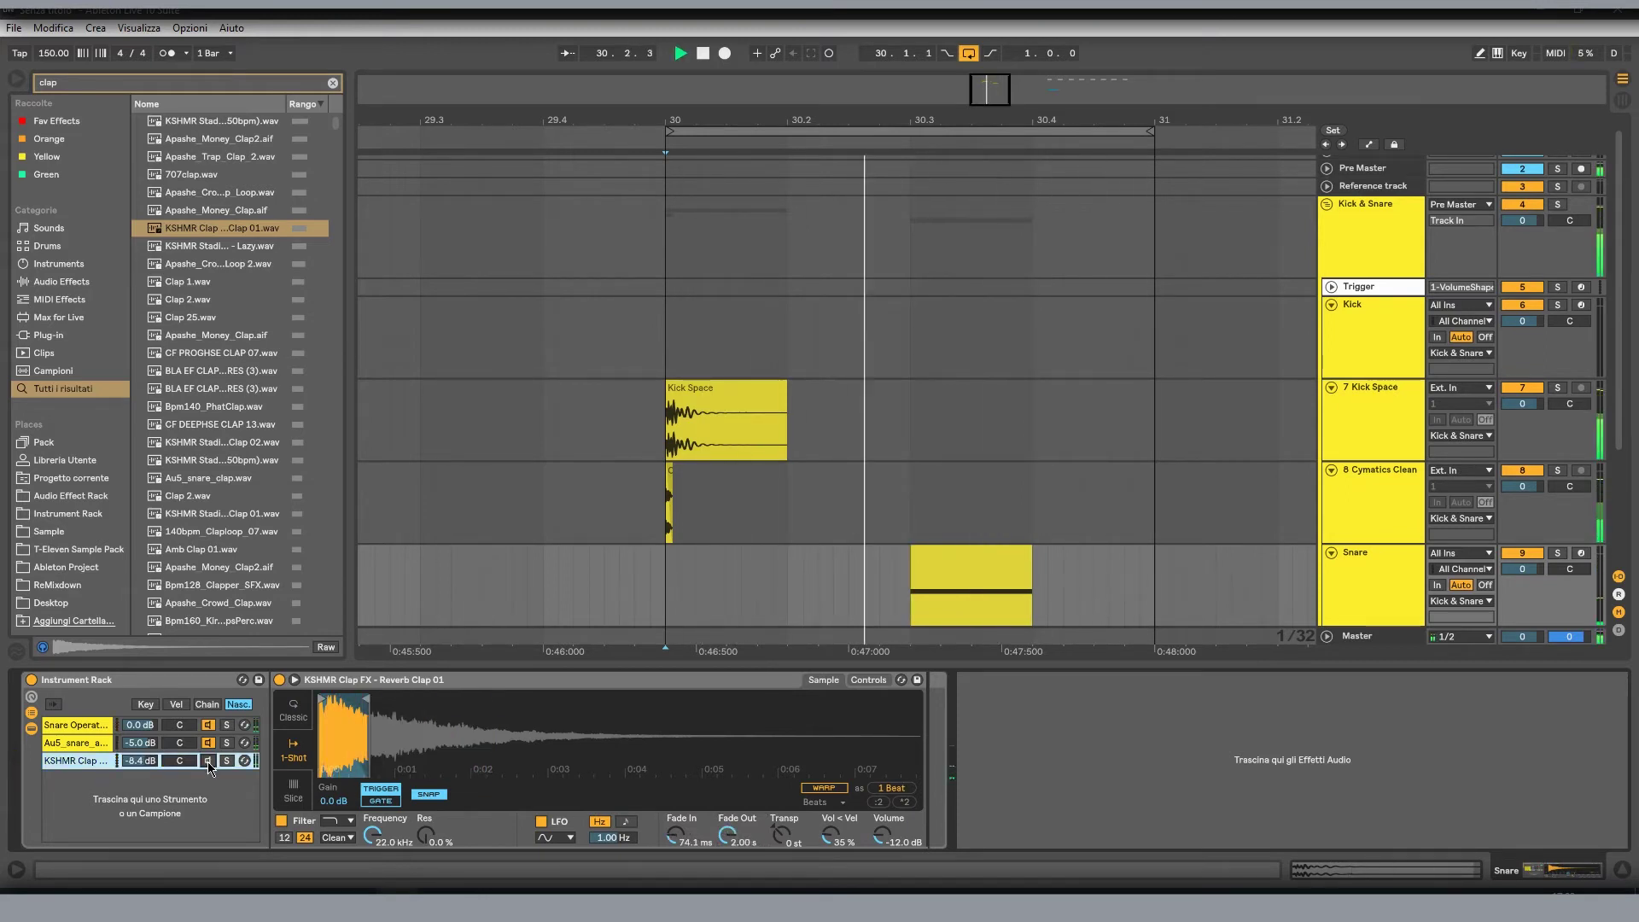
click(207, 760)
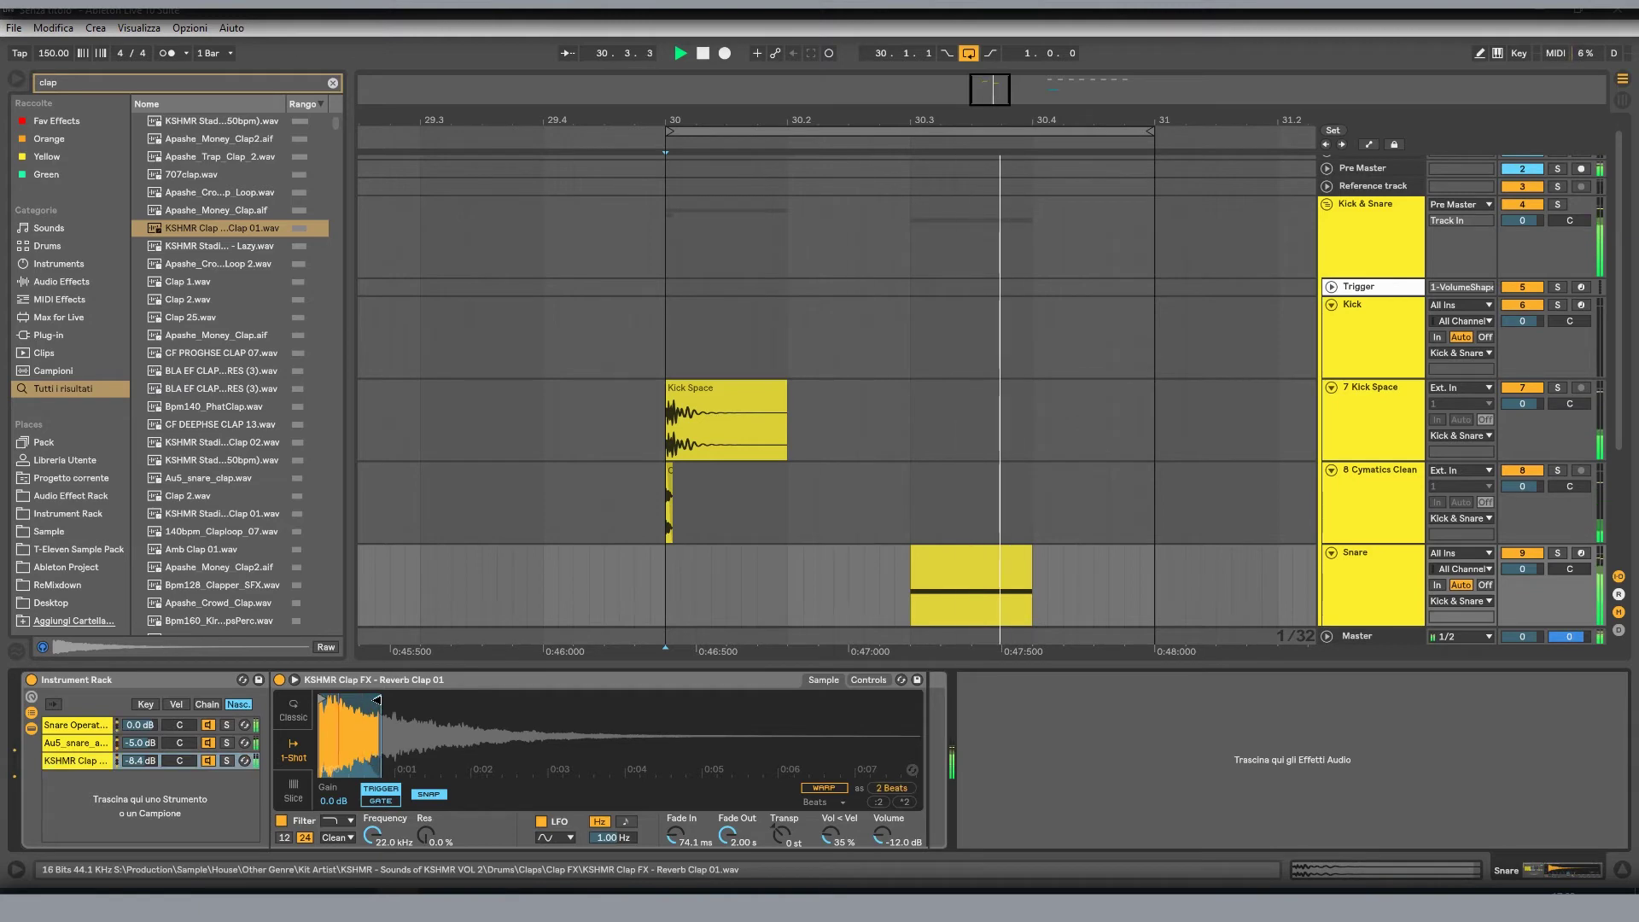
drag(366, 701, 398, 702)
key(space)
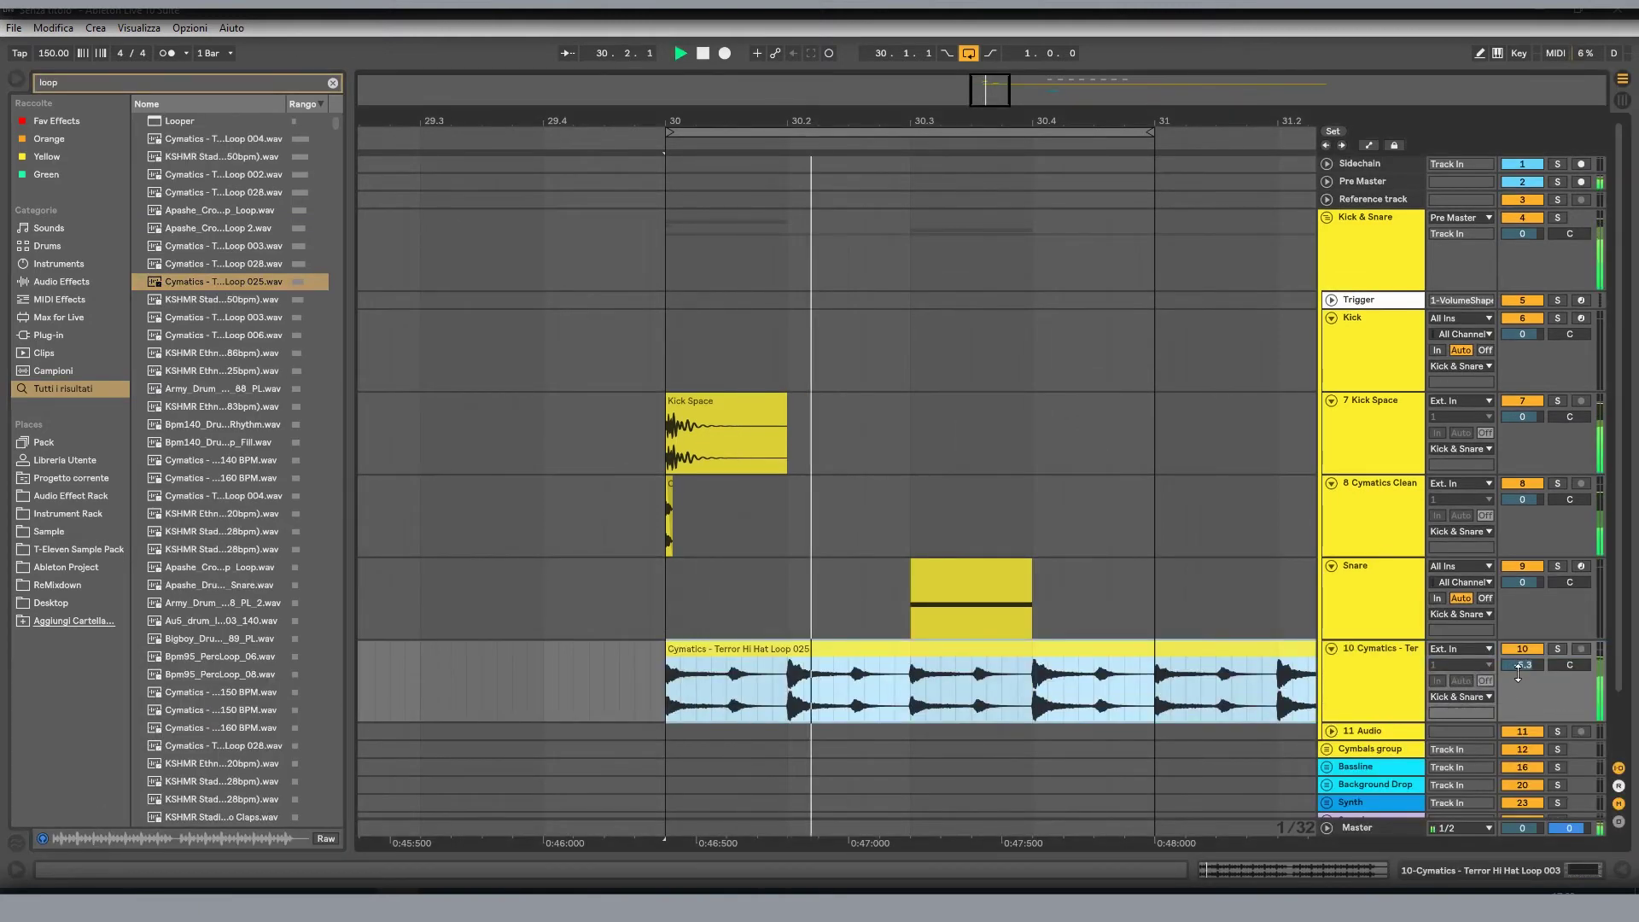
- Open the FabFilter Pro-L limiter on the Kick & Snare group to check the drum levels
click(1377, 589)
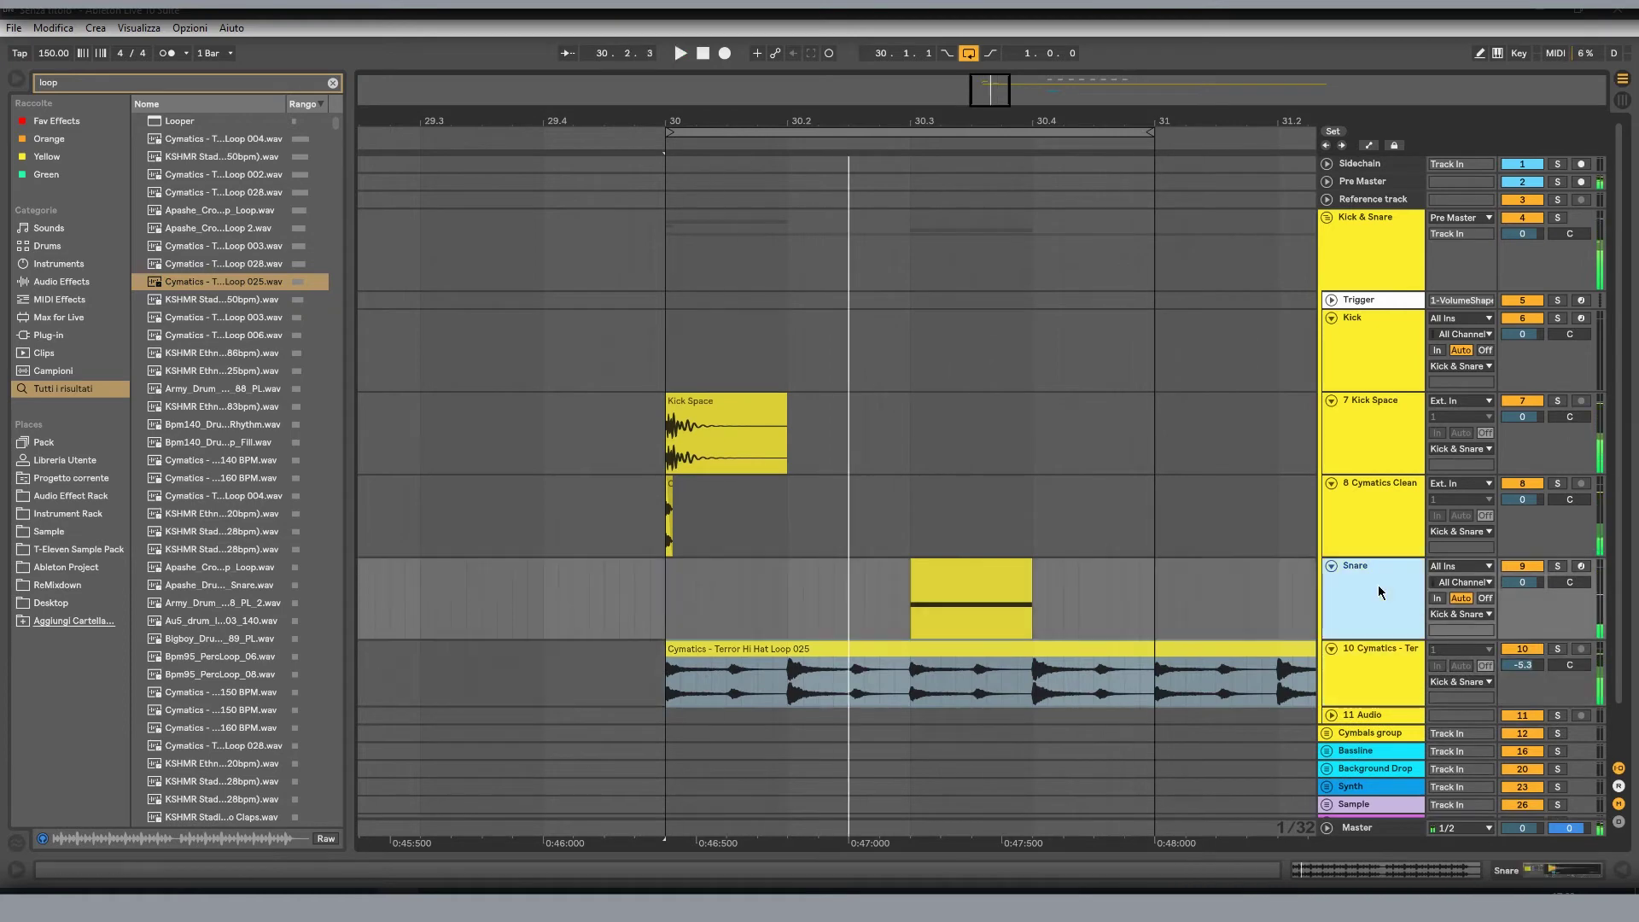
double_click(1377, 585)
click(1356, 343)
click(1359, 257)
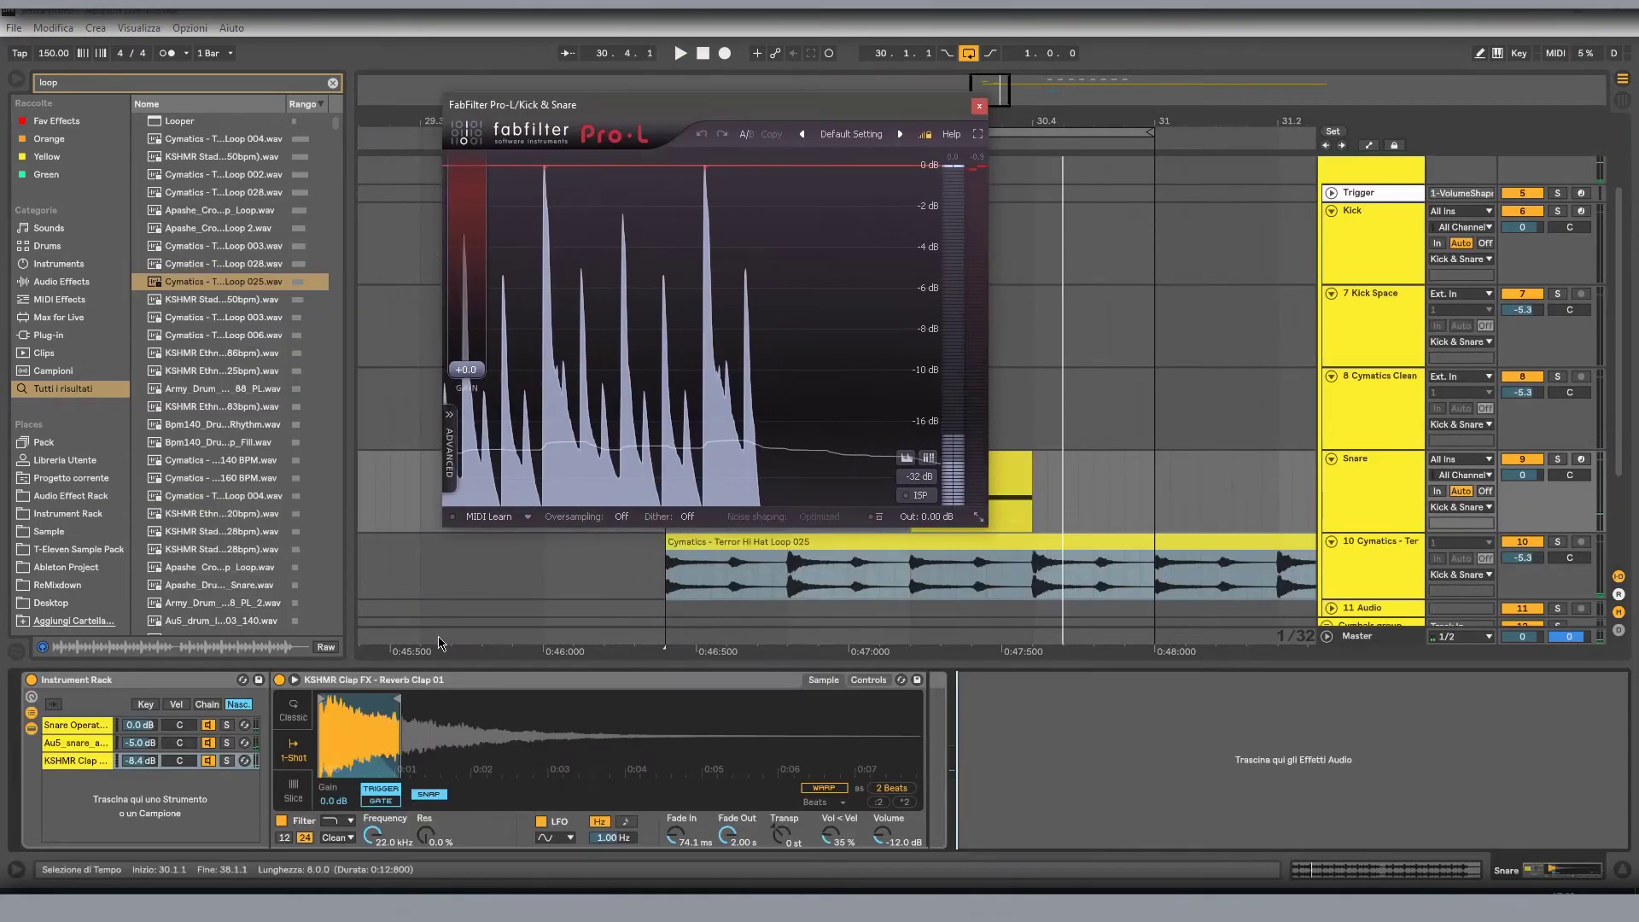
- Add a Saturator audio effect after the snare's Instrument Rack and play the loop
click(332, 83)
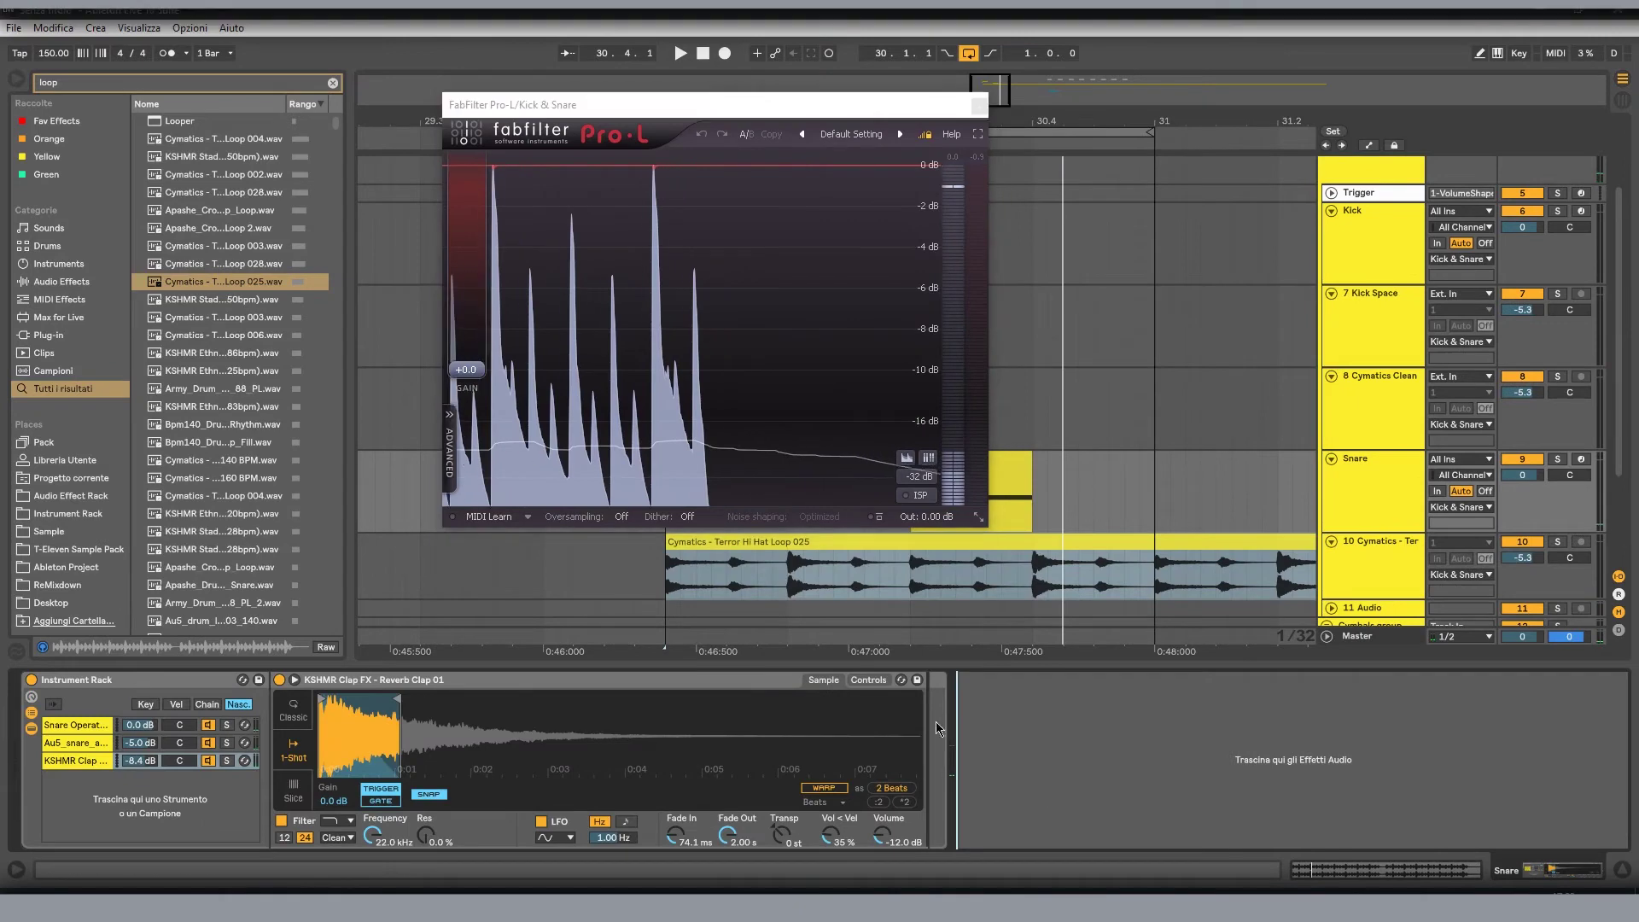
click(69, 283)
scroll(186, 587, down, 2)
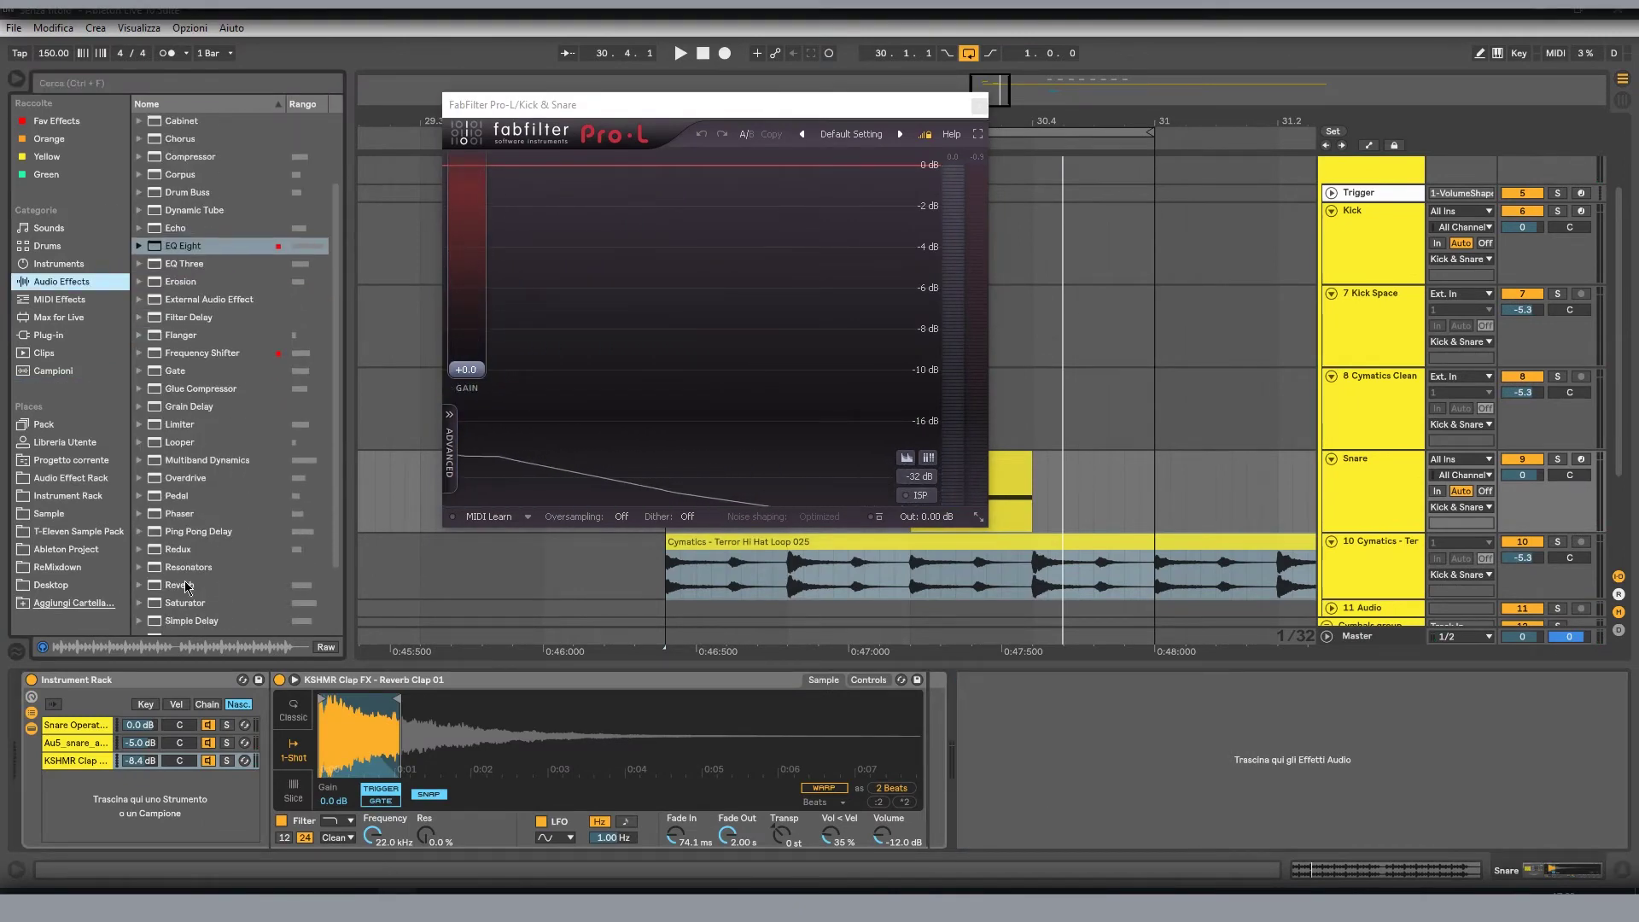
drag(189, 603, 1003, 713)
key(space)
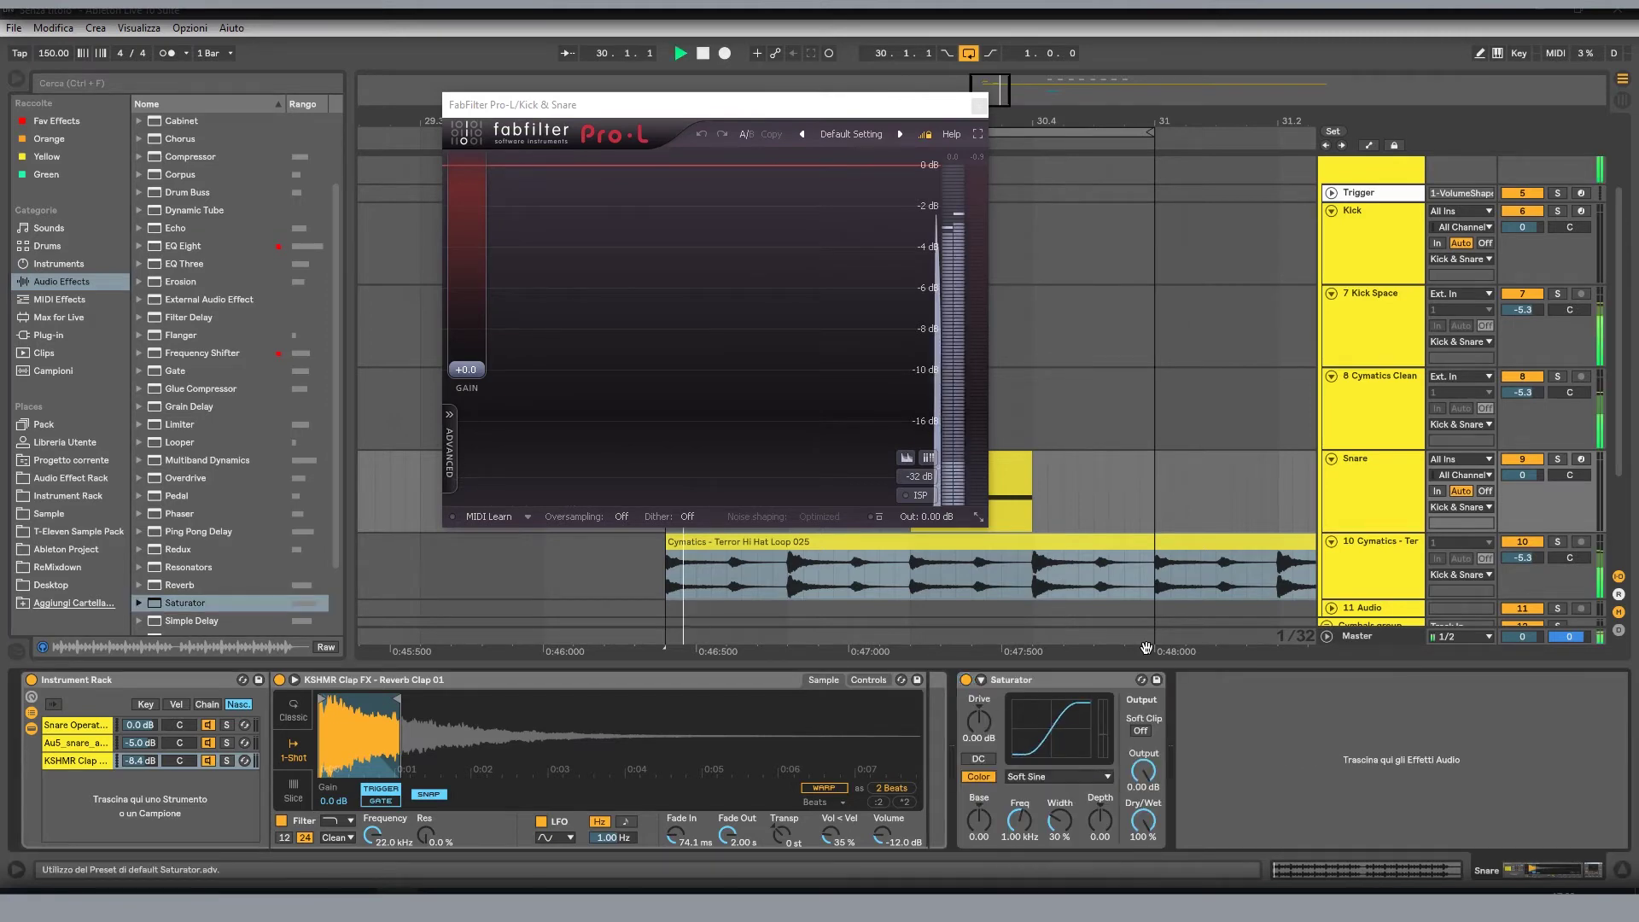
- Set the volume of the Kick Space and Cymatics Clean tracks together to -2.9 dB while watching the limiter
drag(776, 112, 377, 167)
click(1331, 345)
shift+click(1361, 387)
drag(1521, 394, 1521, 374)
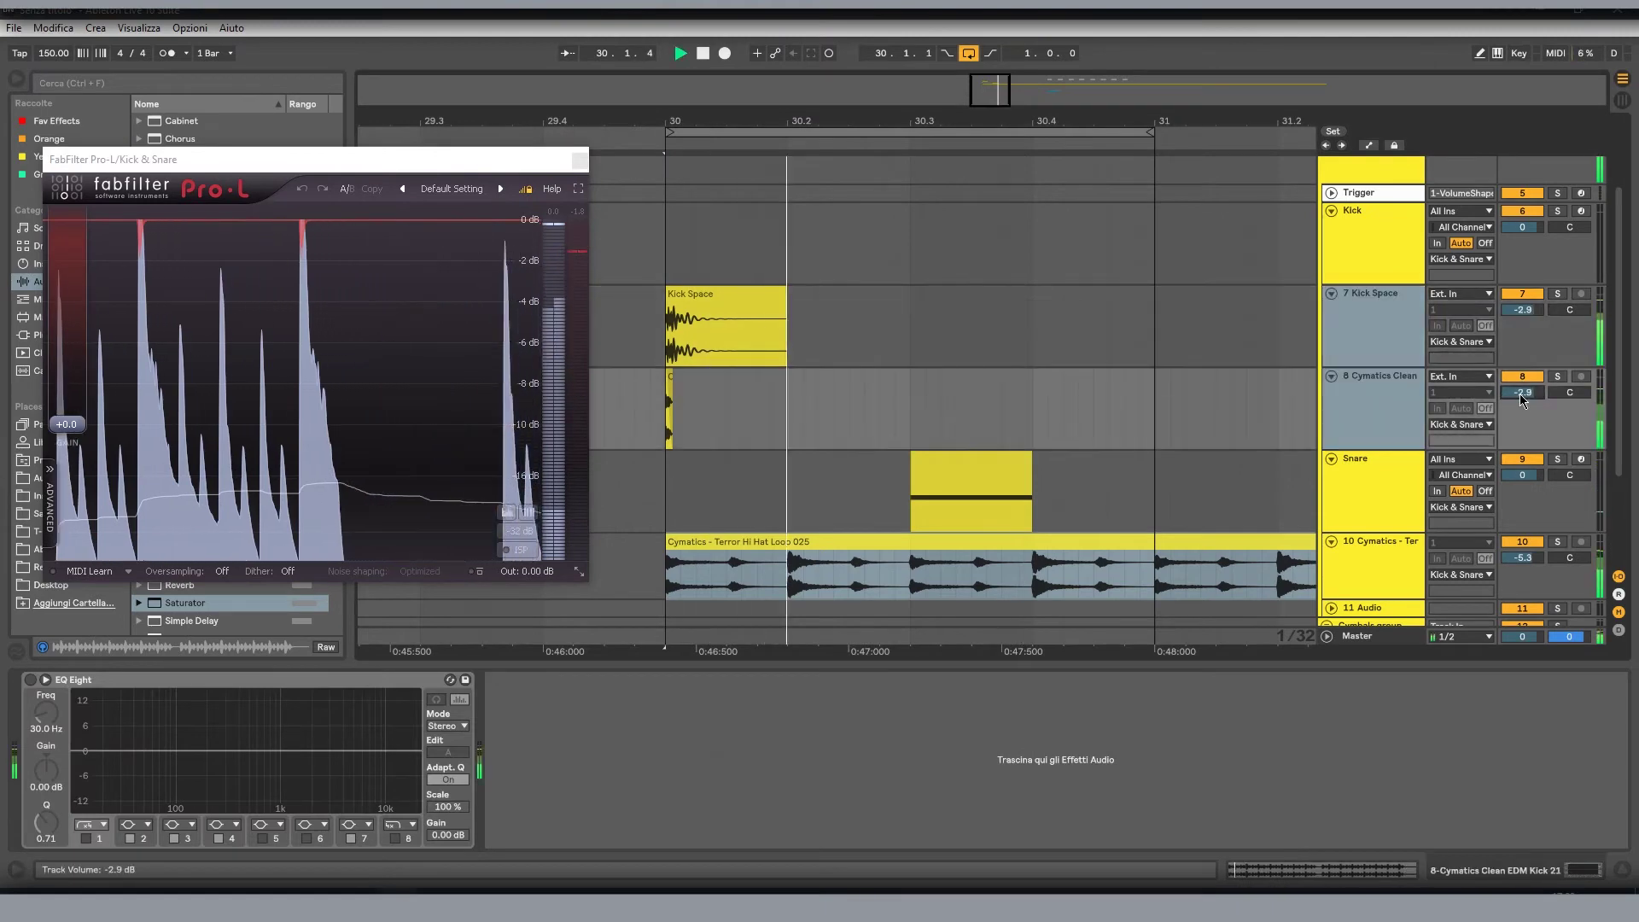
click(658, 360)
click(1521, 392)
key(space)
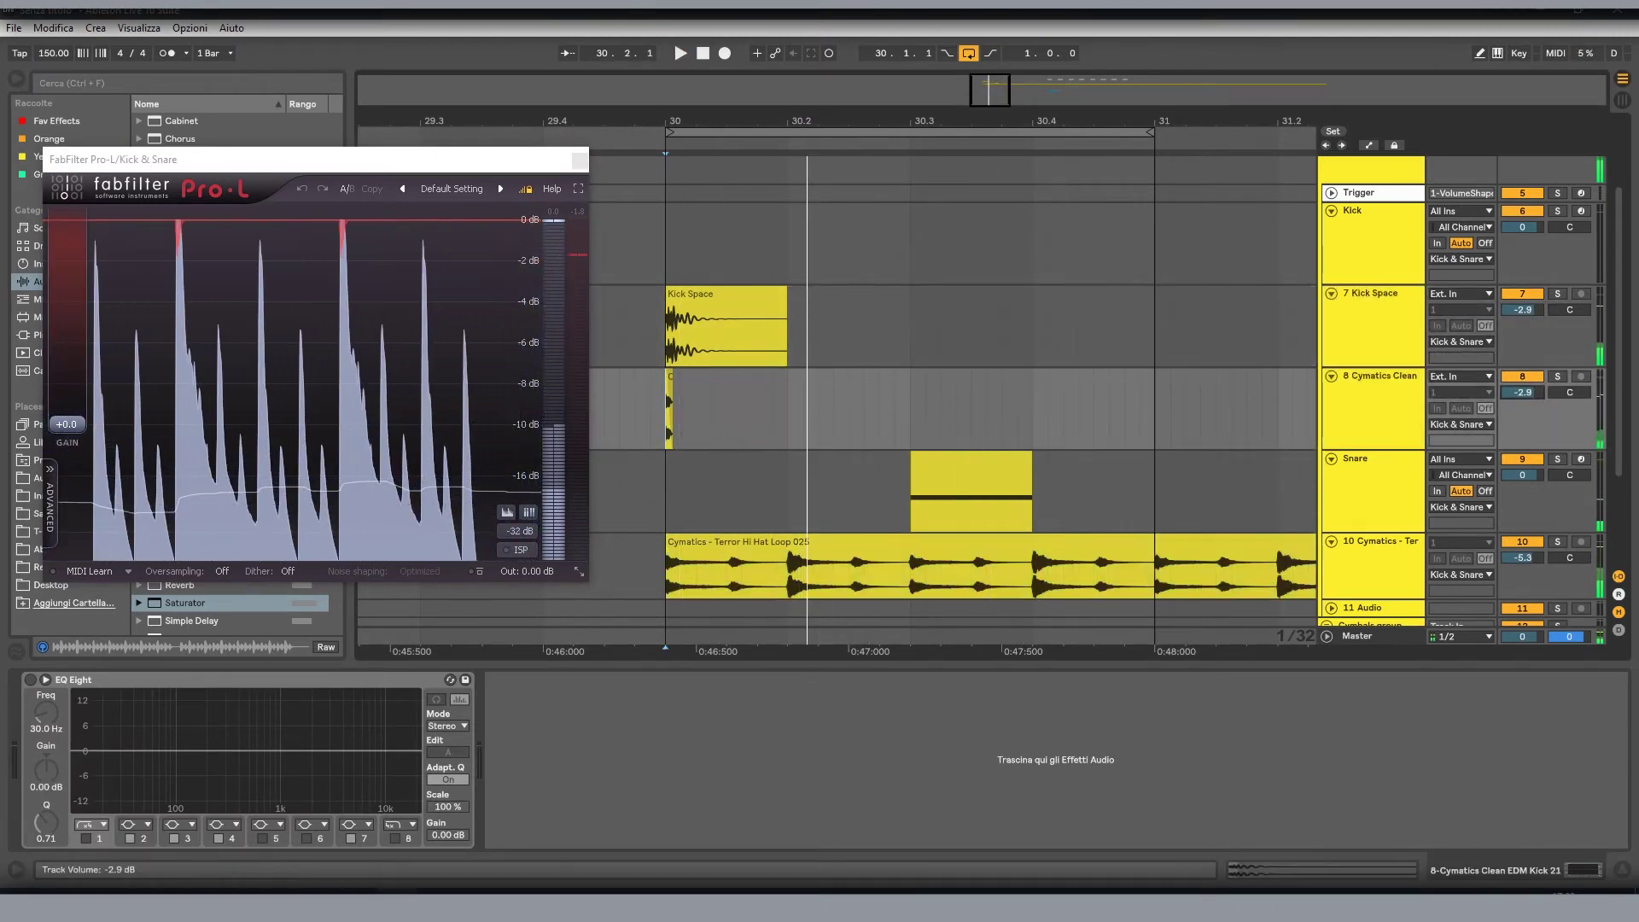
- Lower the Cymatics Clean kick track's volume to -6.0 dB and play the result
key(space)
drag(1524, 393, 1527, 407)
click(1334, 488)
key(space)
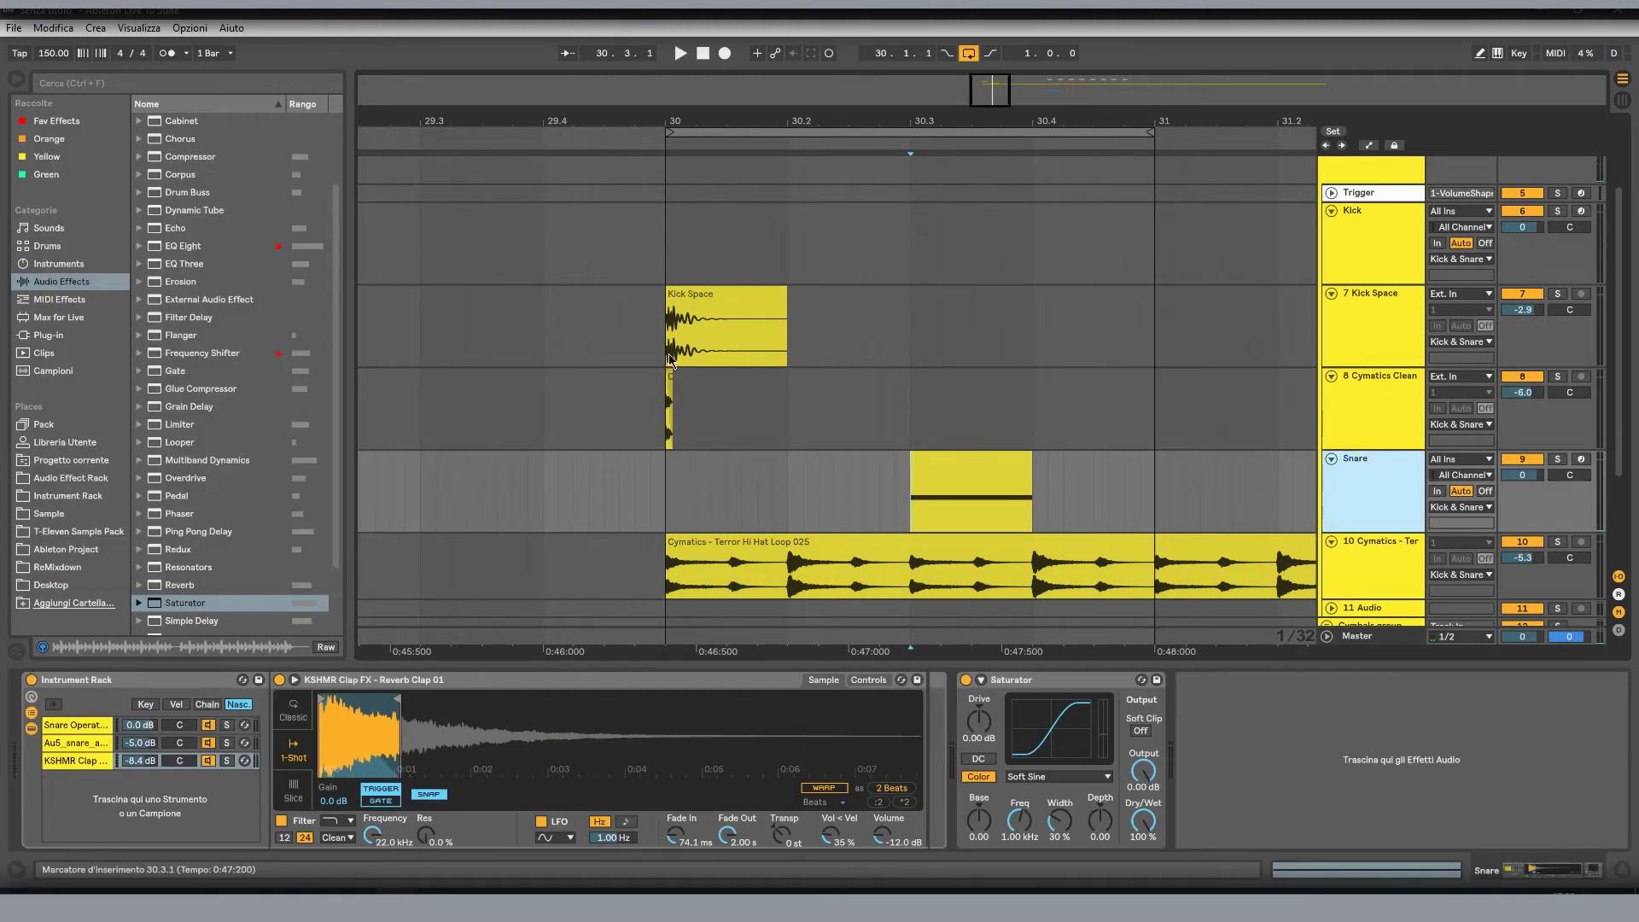
- Locate the Cymatics Clean EDM Kick 21 clip's sample in the browser and add it as a new chain in the snare rack
click(669, 427)
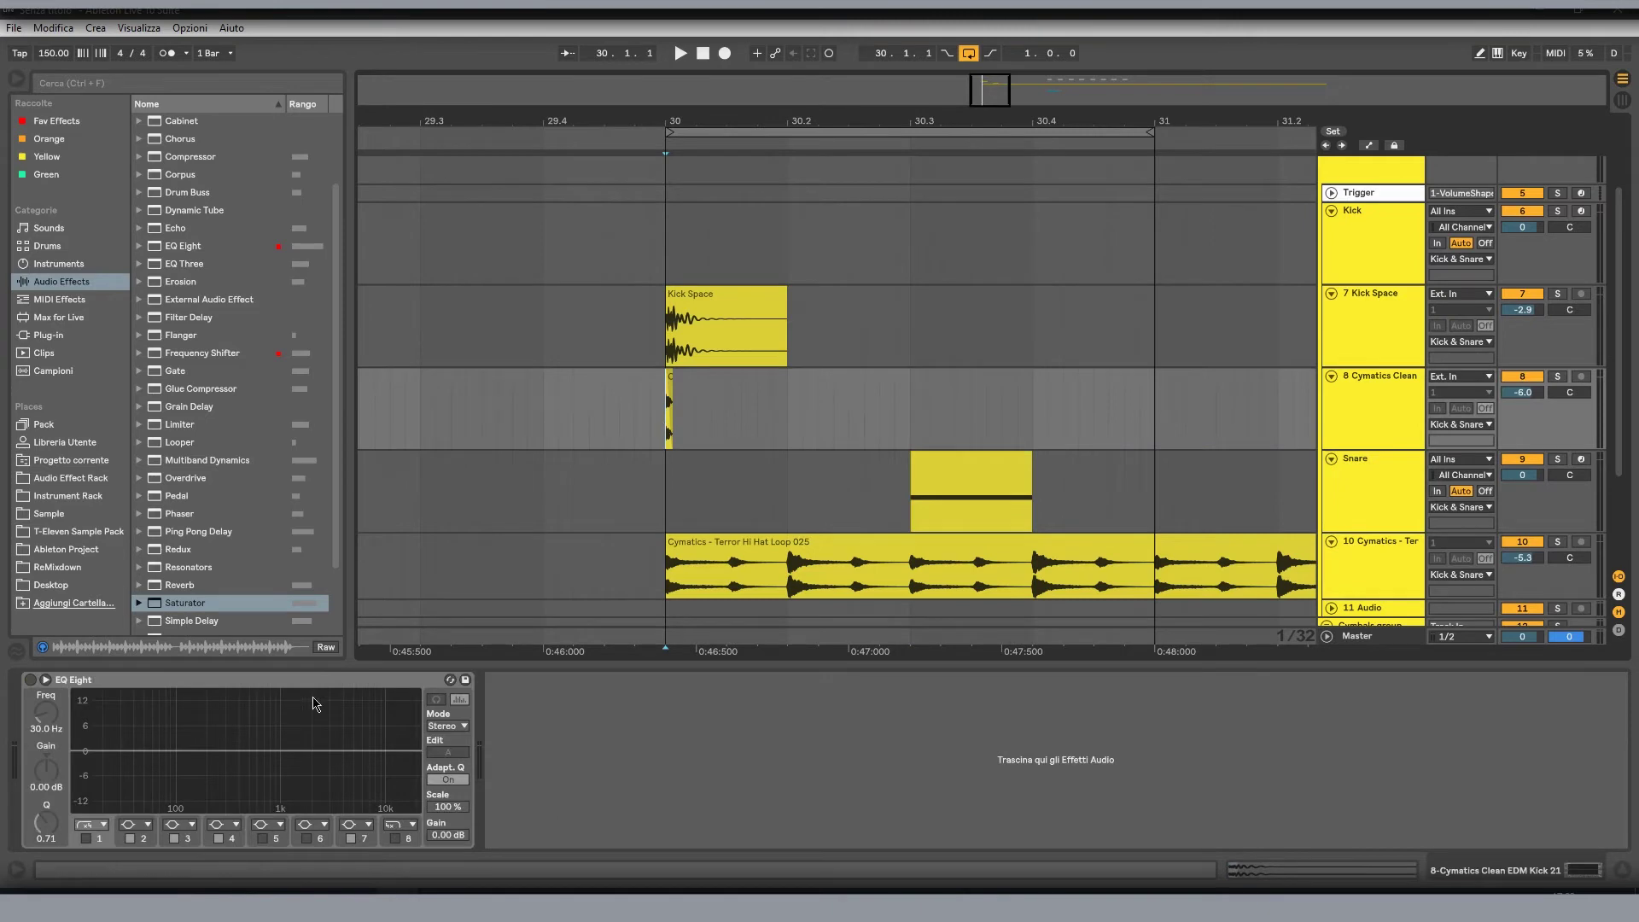
double_click(669, 426)
right_click(388, 622)
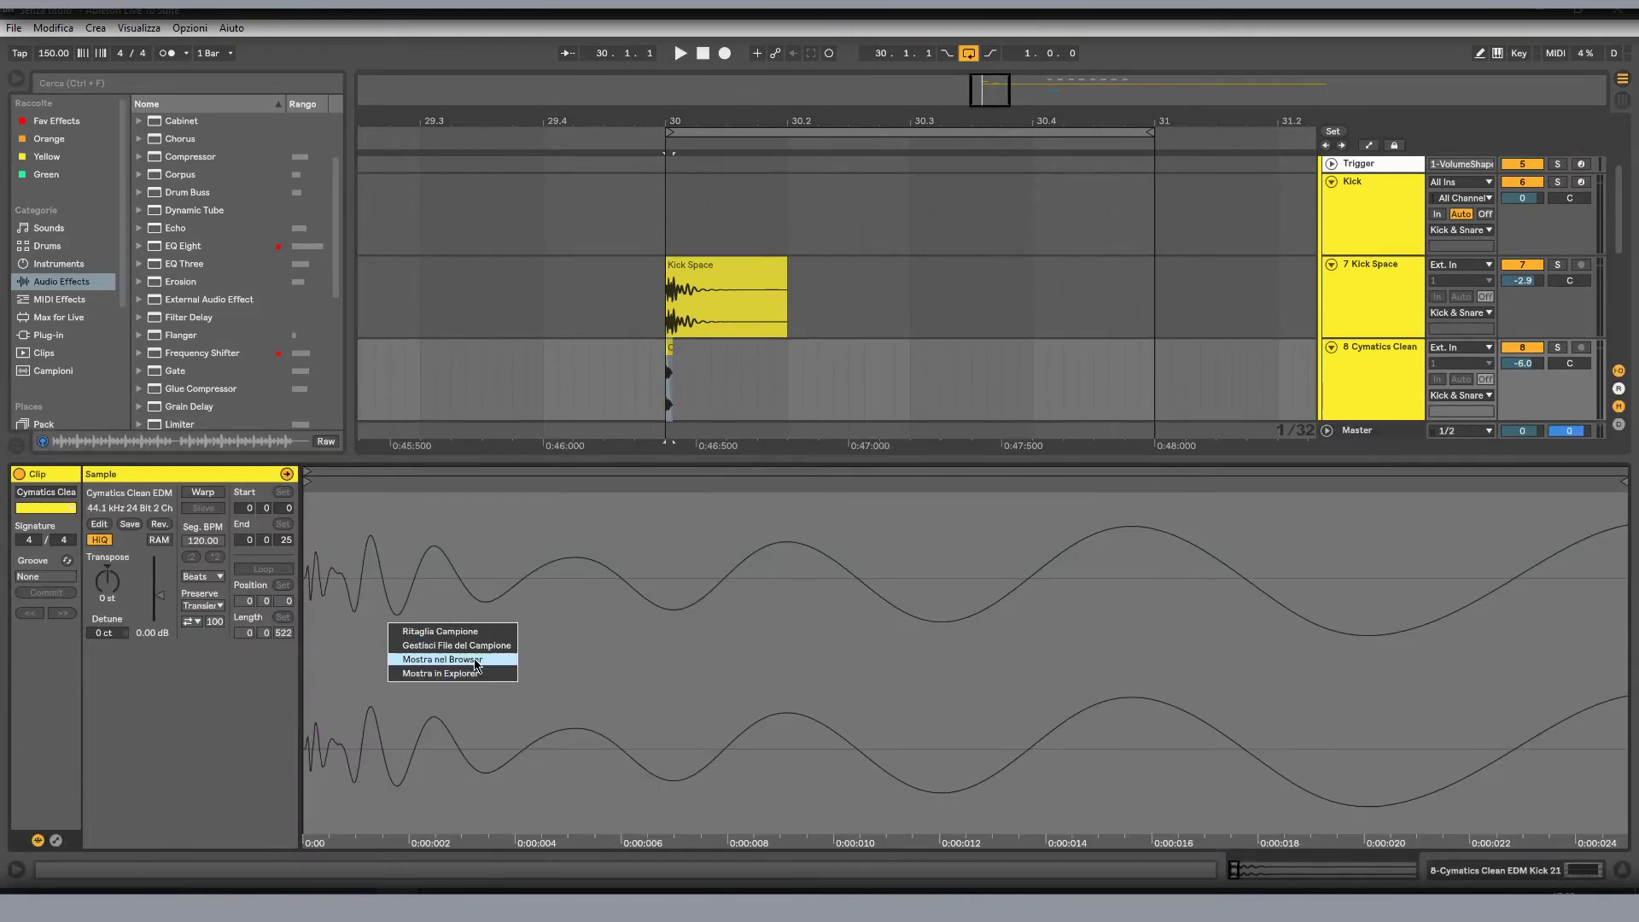
click(475, 660)
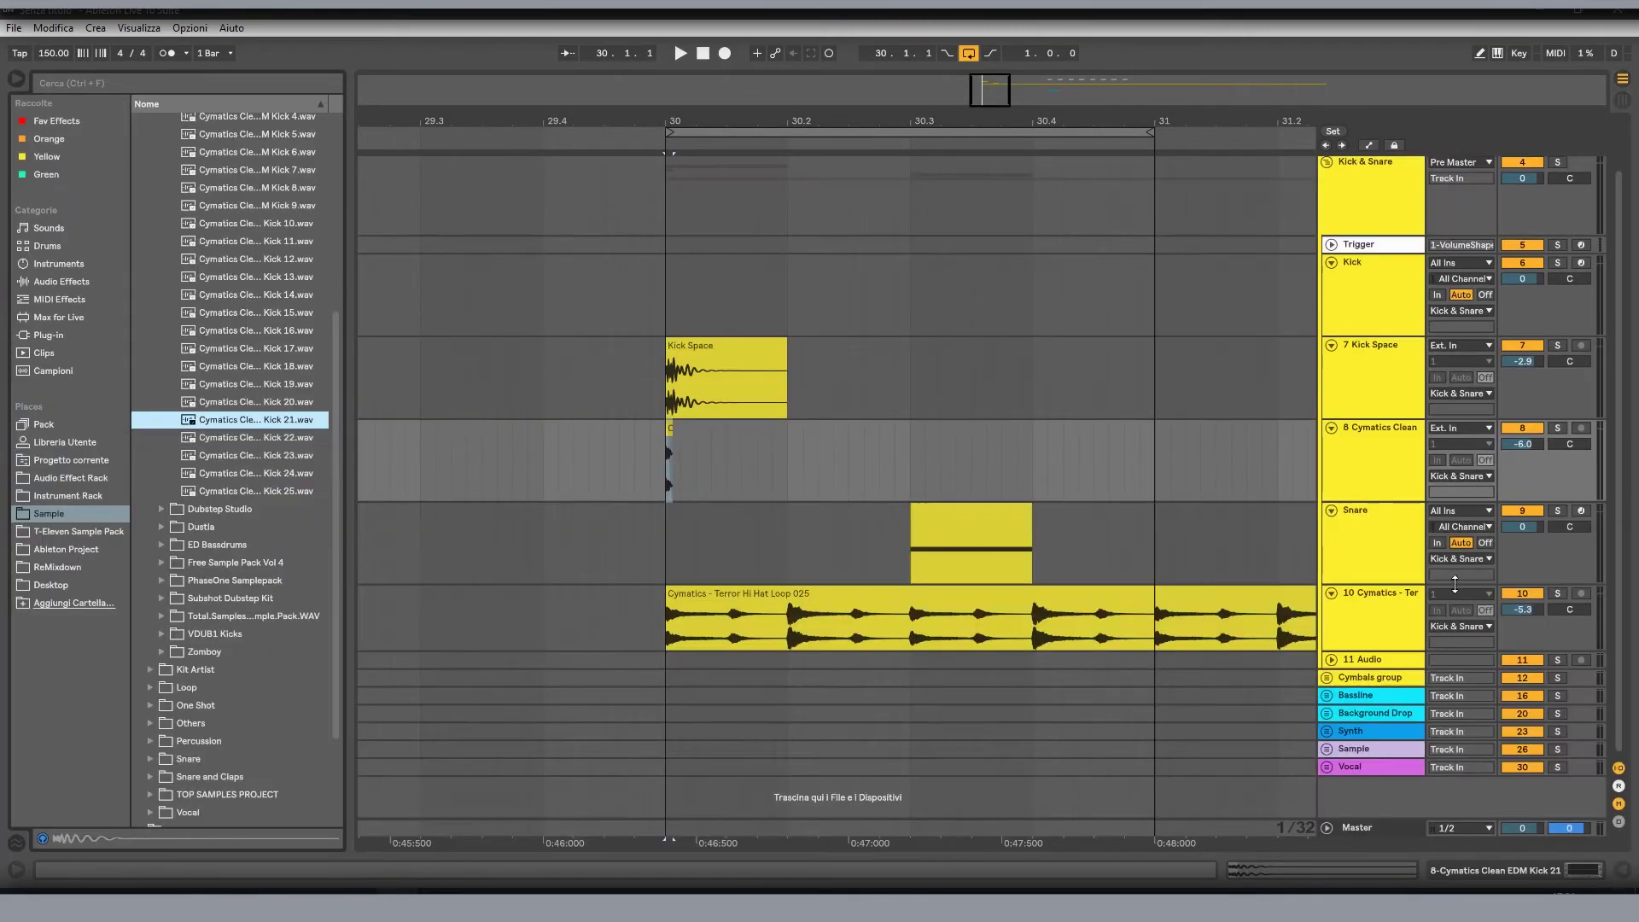
drag(256, 419, 101, 796)
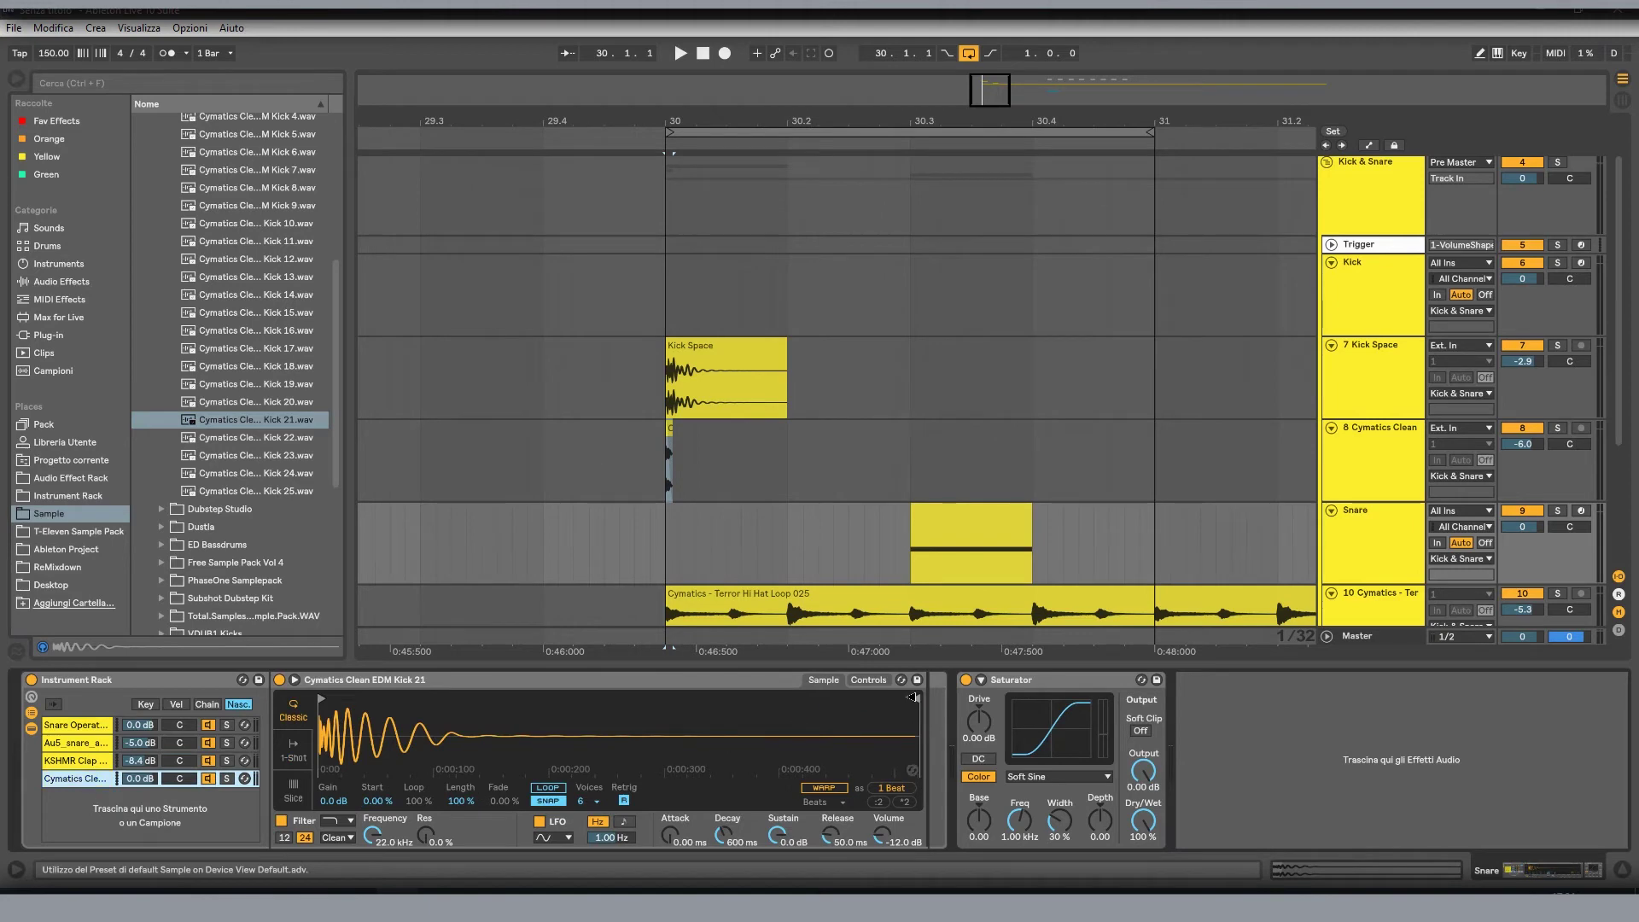
- Trim the new kick layer's sample to its short opening transient, set it to 1-Shot with a 97.3 ms fade out, and play it
drag(912, 697, 371, 698)
click(299, 751)
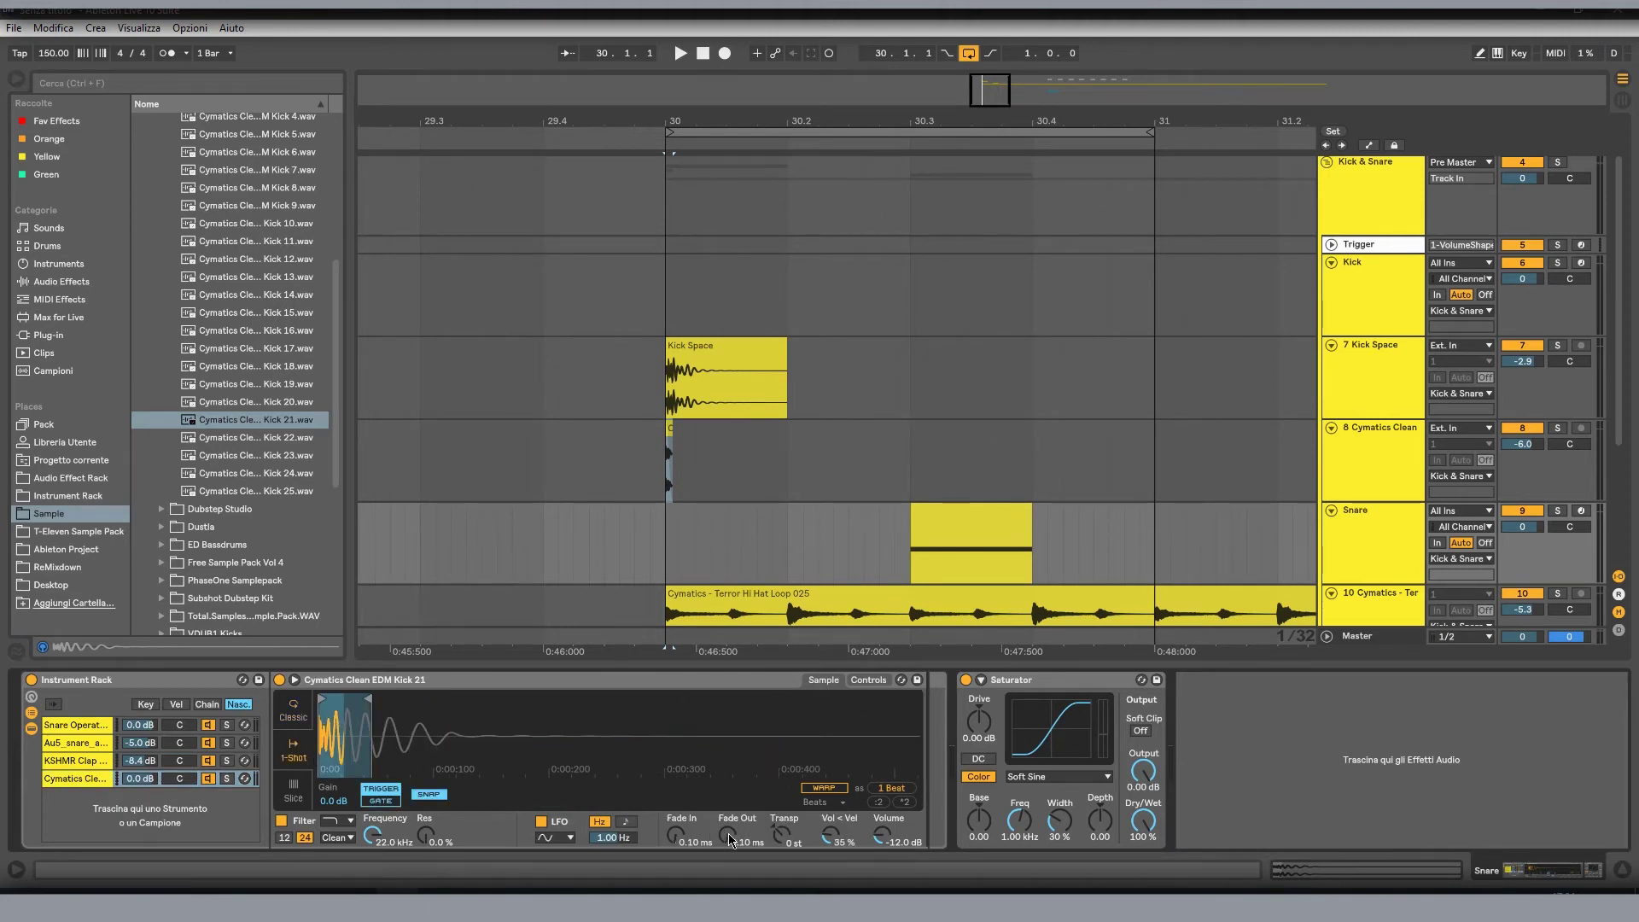
drag(730, 839, 731, 811)
key(space)
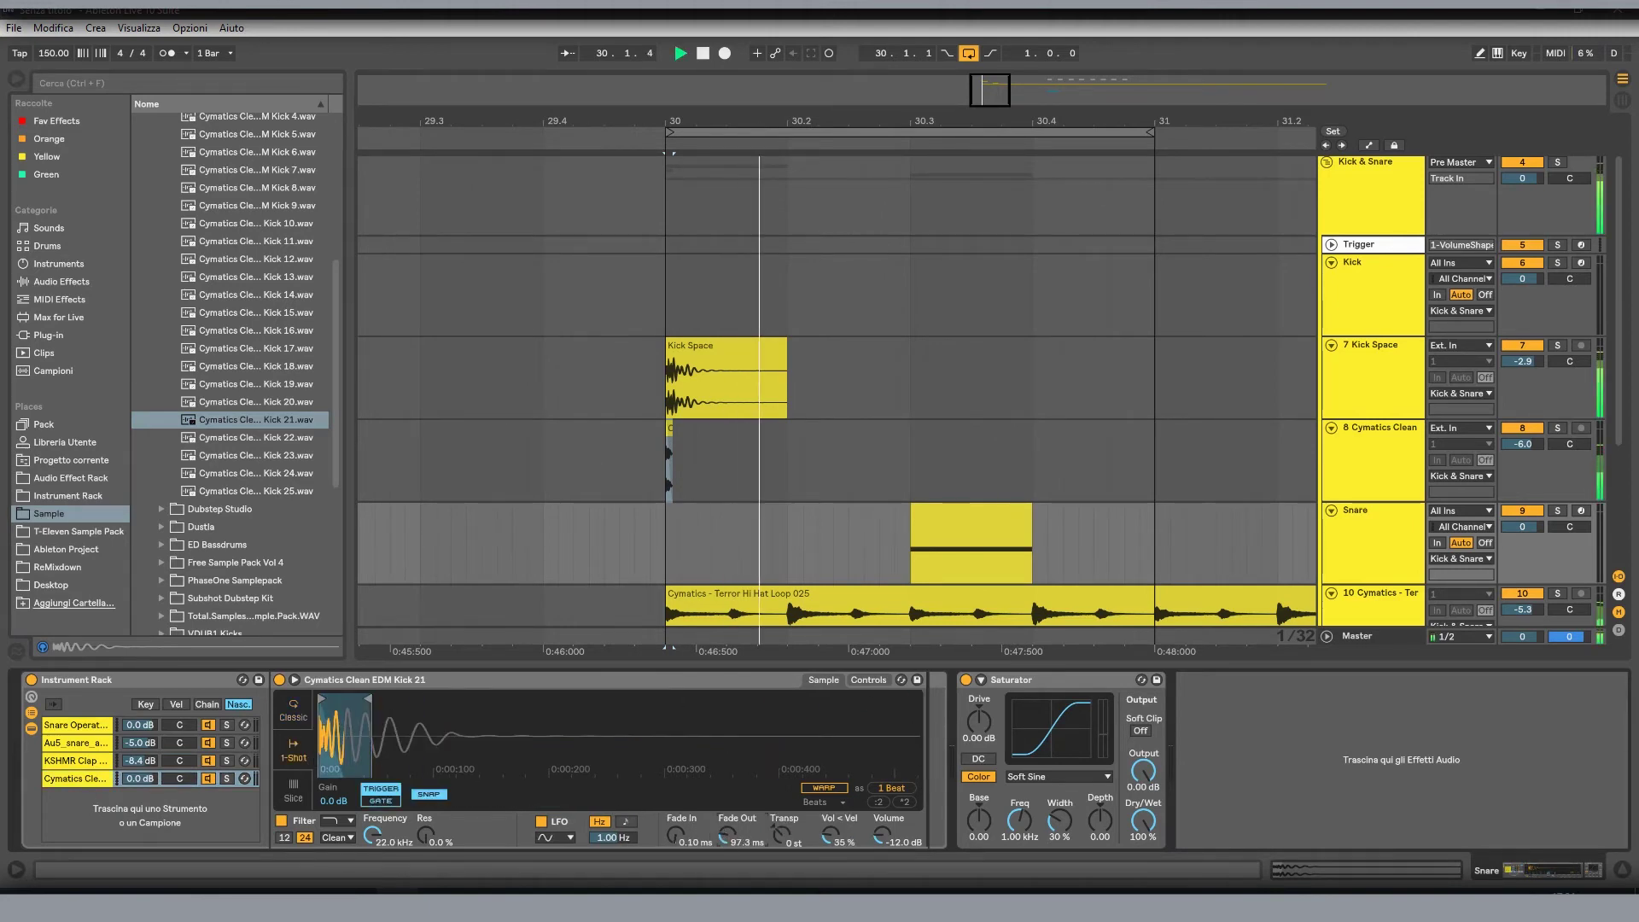
- Solo the Snare track, play it from 30.3, and audition the Cymatics kick chain on its own before clearing both solos
click(914, 572)
click(1557, 510)
key(space)
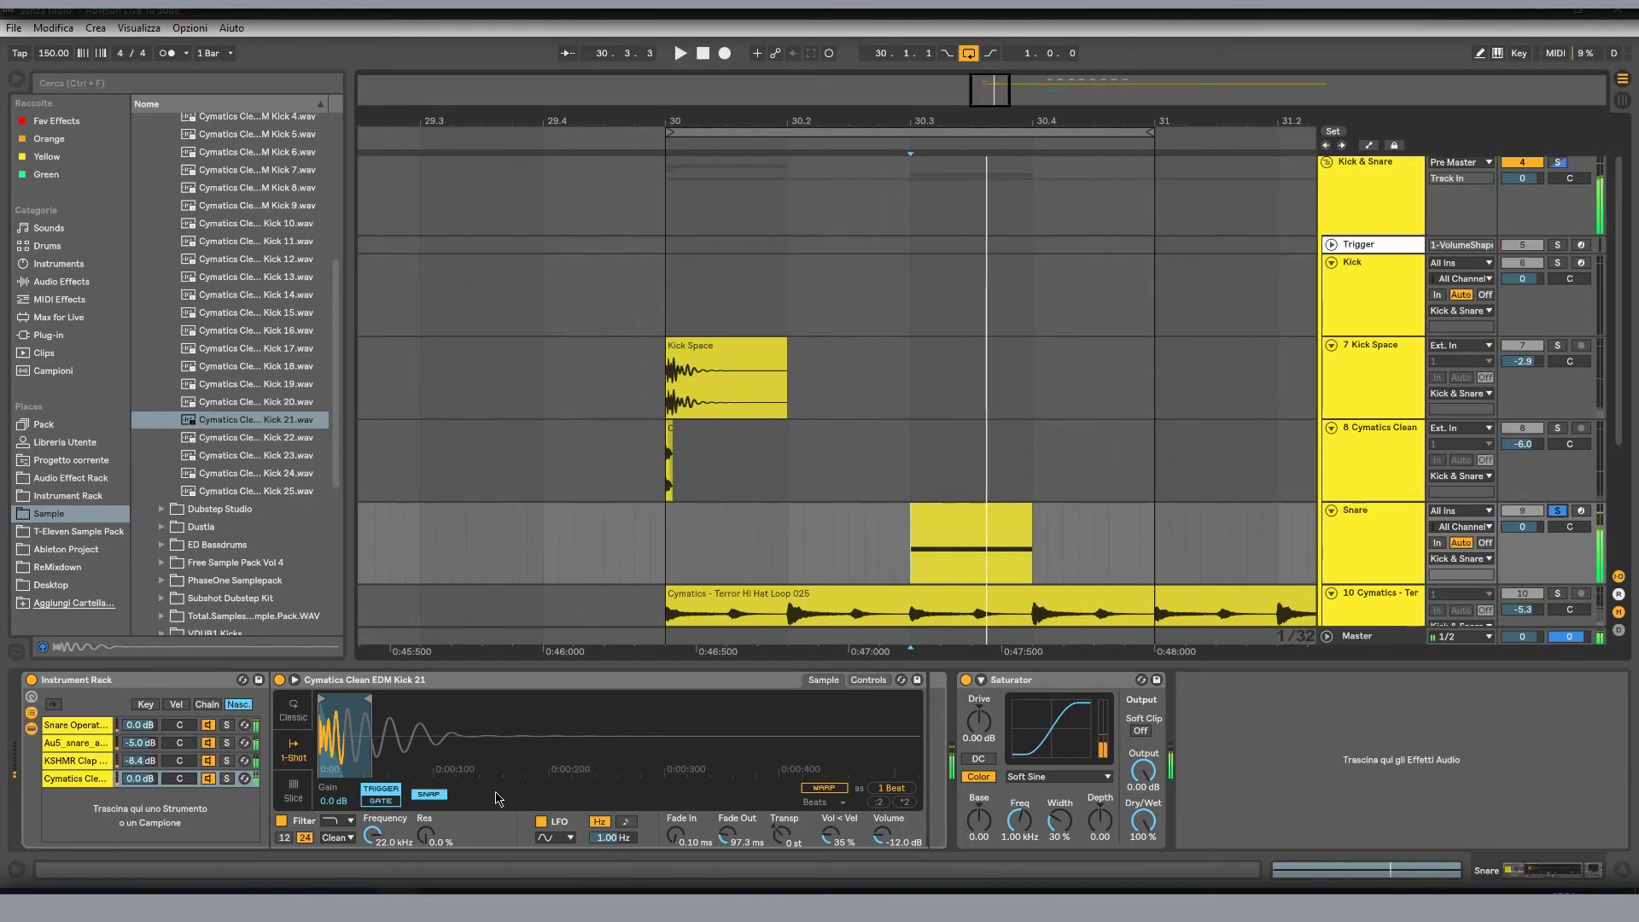
click(226, 778)
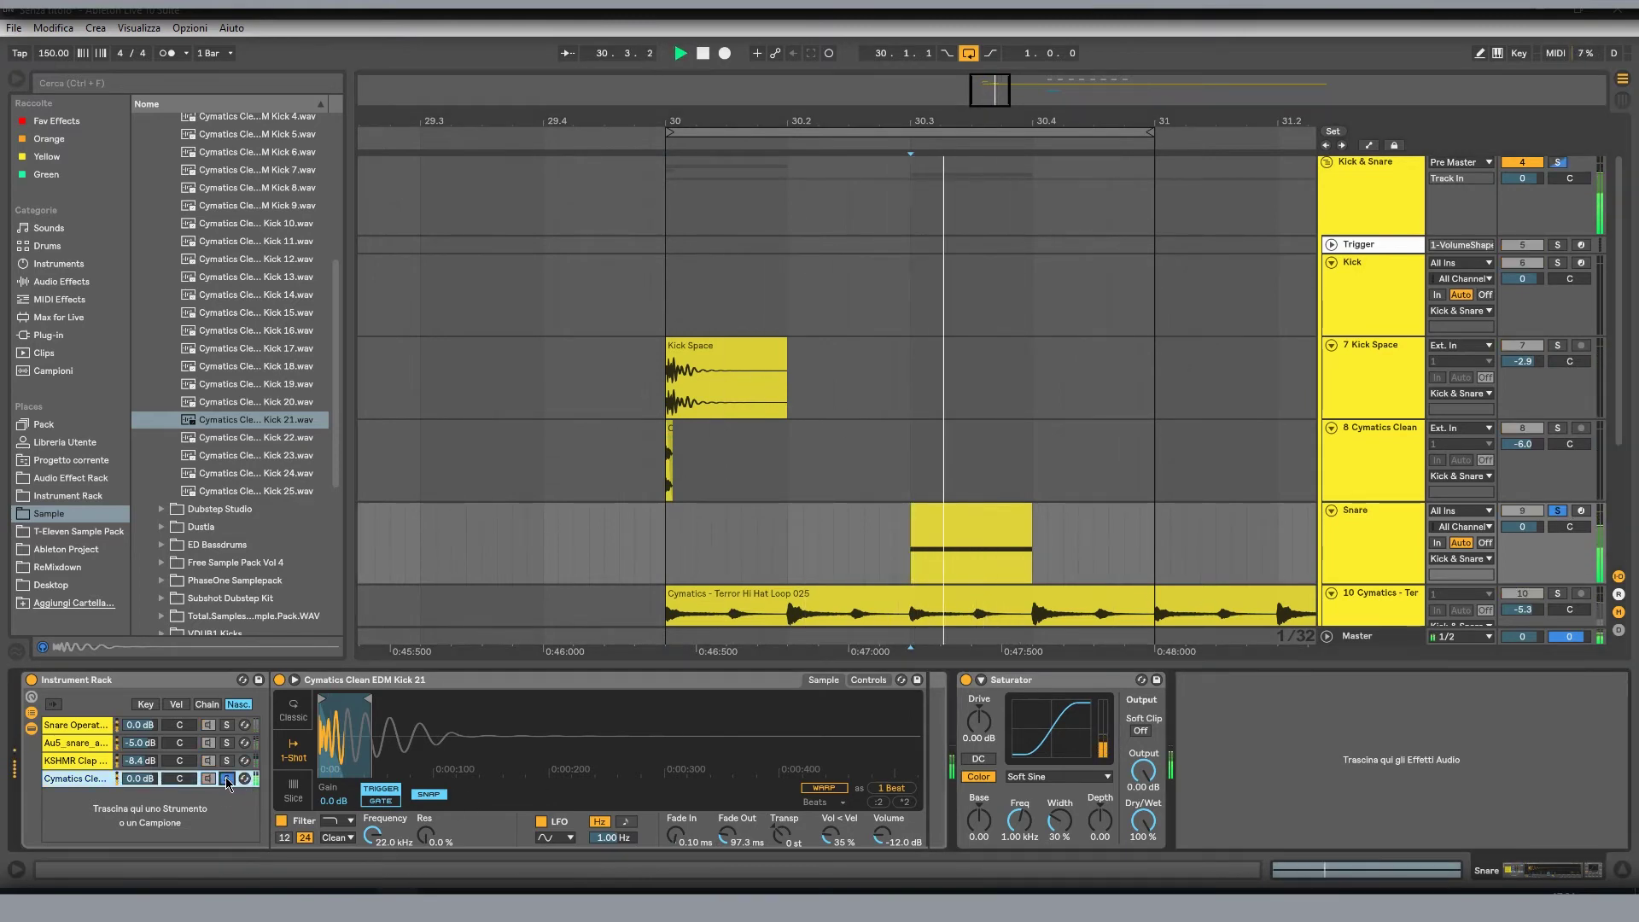
click(226, 778)
click(1559, 511)
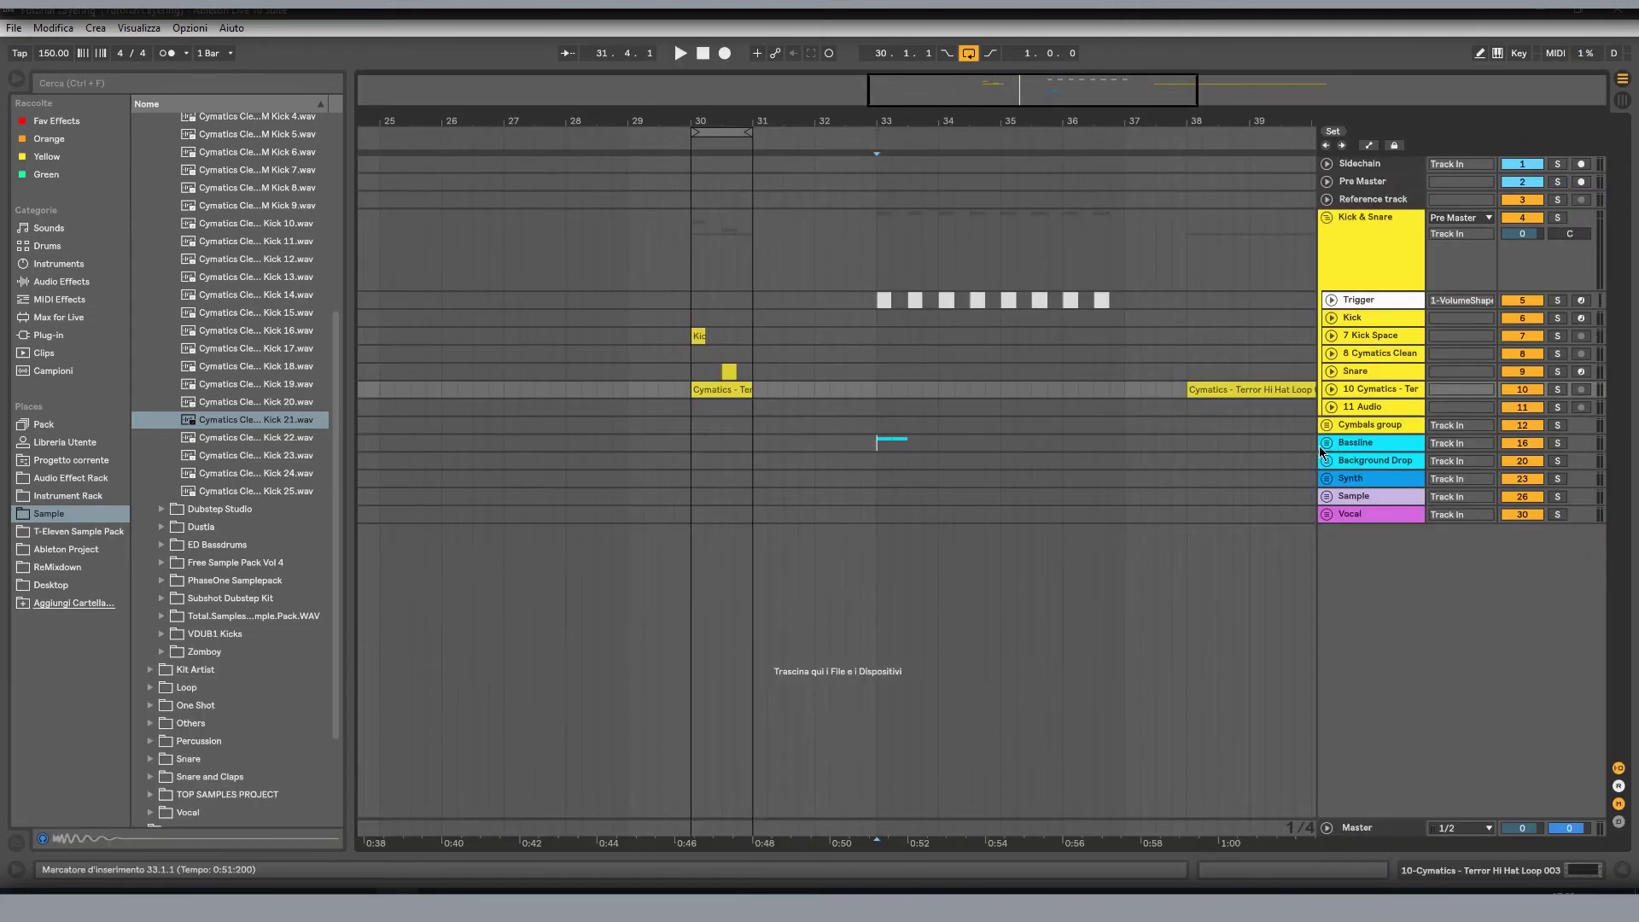
- Unfold the Bassline and Synth groups and move the Bass 1 MIDI clip onto the 24 MIDI track at bar 30
click(1326, 443)
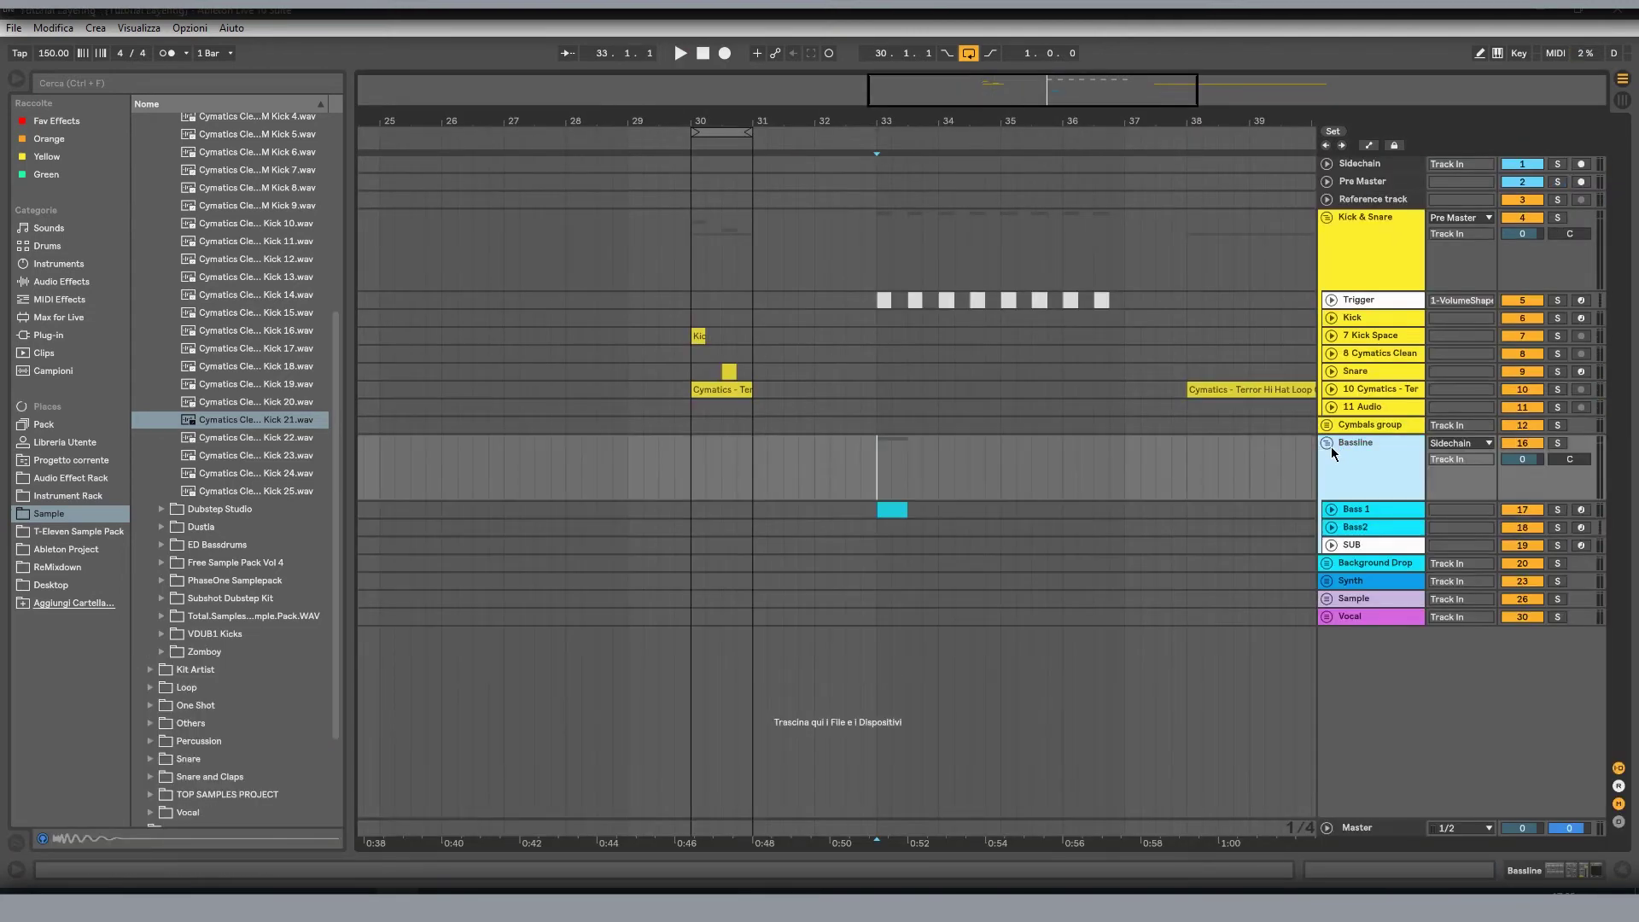
click(1326, 581)
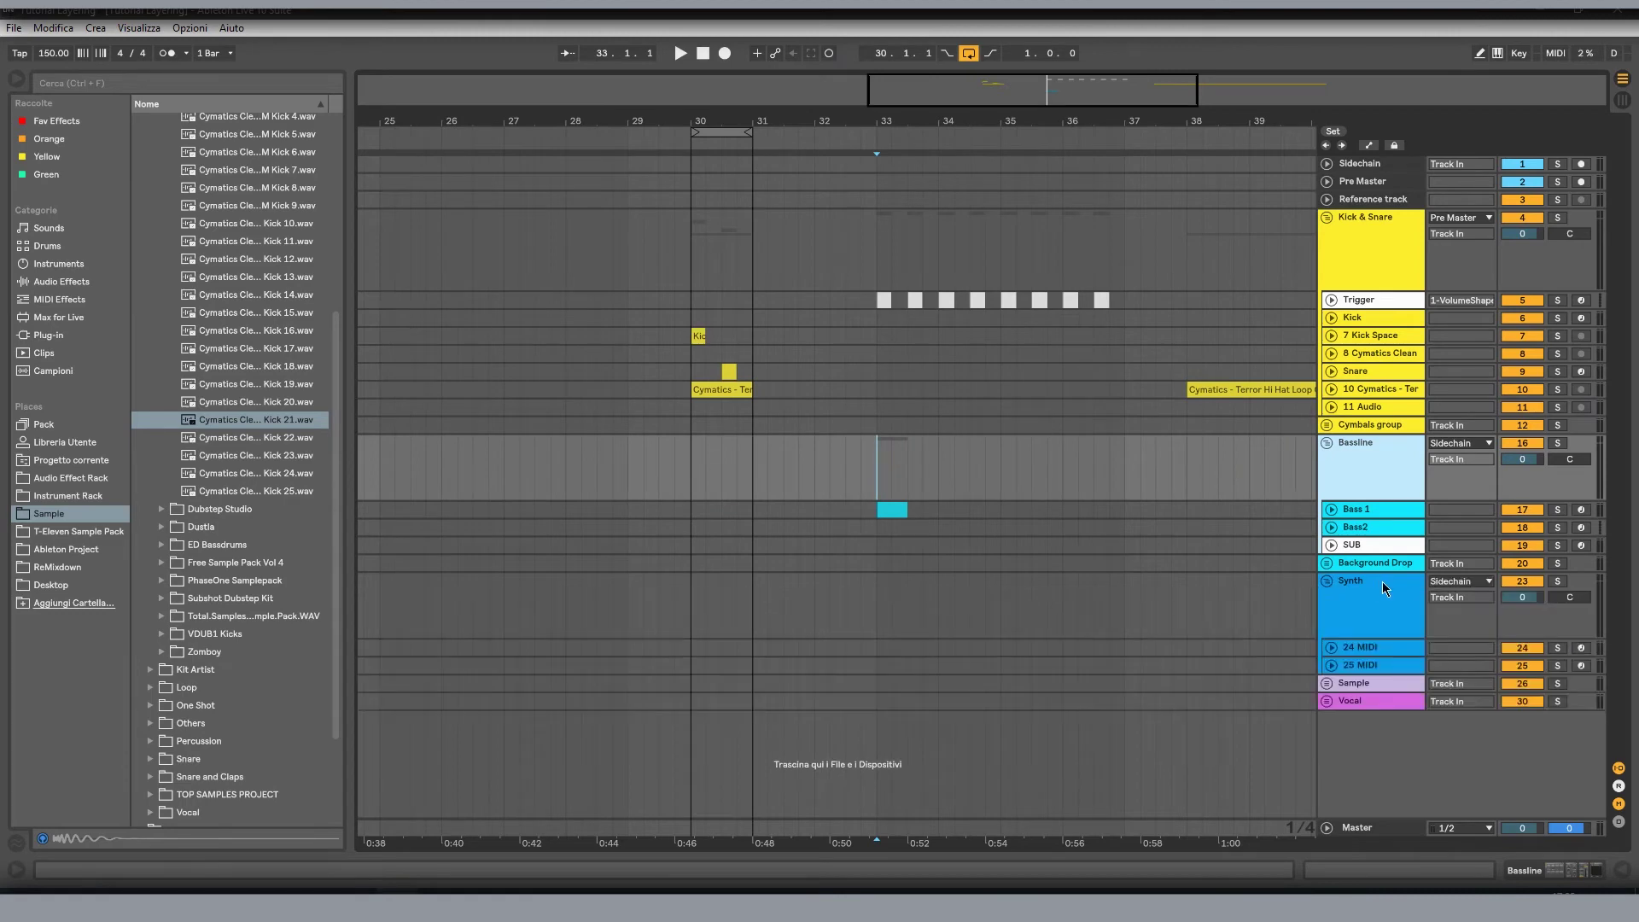
click(1381, 581)
click(1336, 647)
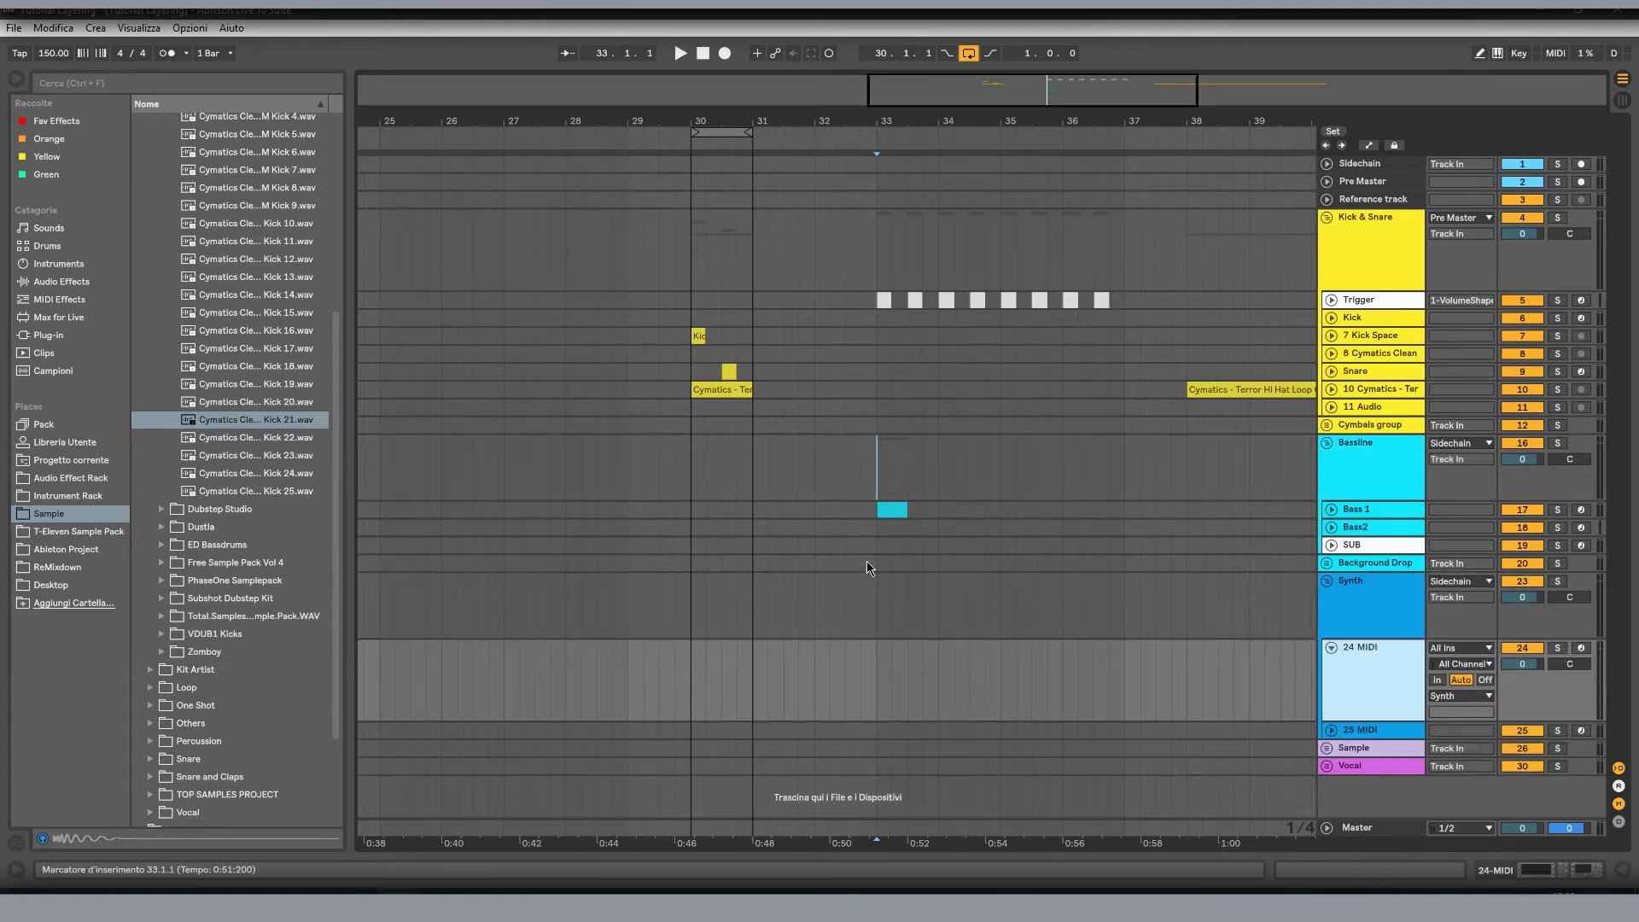
drag(890, 509, 673, 679)
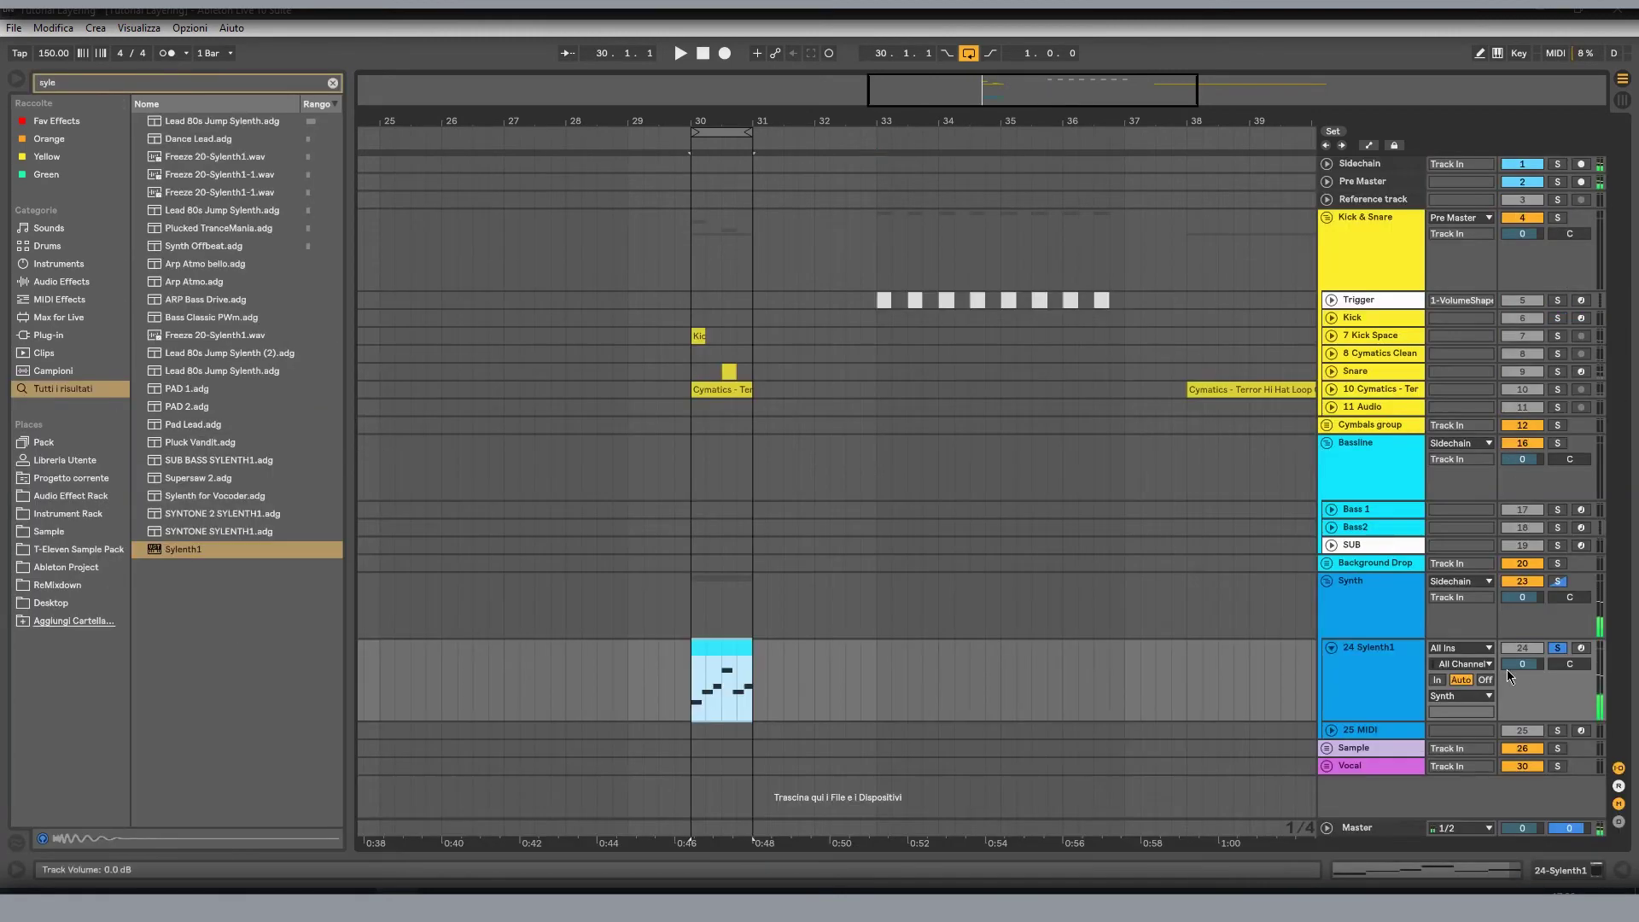
- Lower the 24 Sylenth1 track's volume to -4.8 dB and listen to its loop
drag(1540, 668, 1526, 655)
key(space)
key(space)
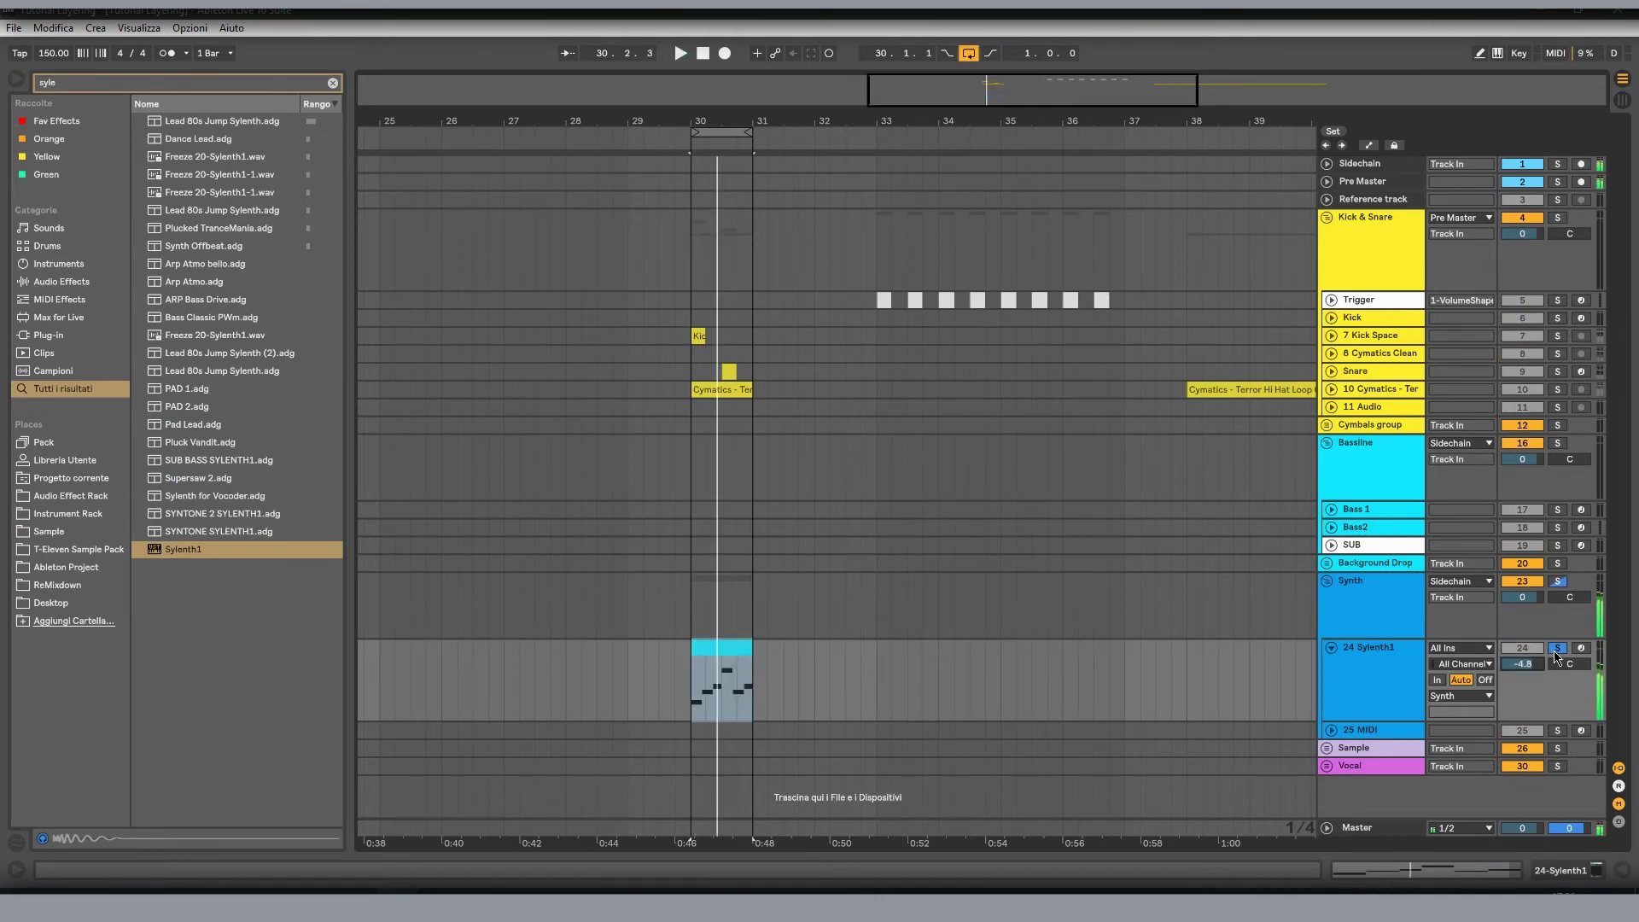
key(space)
key(space)
- Duplicate the 24 Sylenth1 track with its clip and instrument
double_click(1333, 654)
scroll(1336, 597, down, 3)
click(1339, 496)
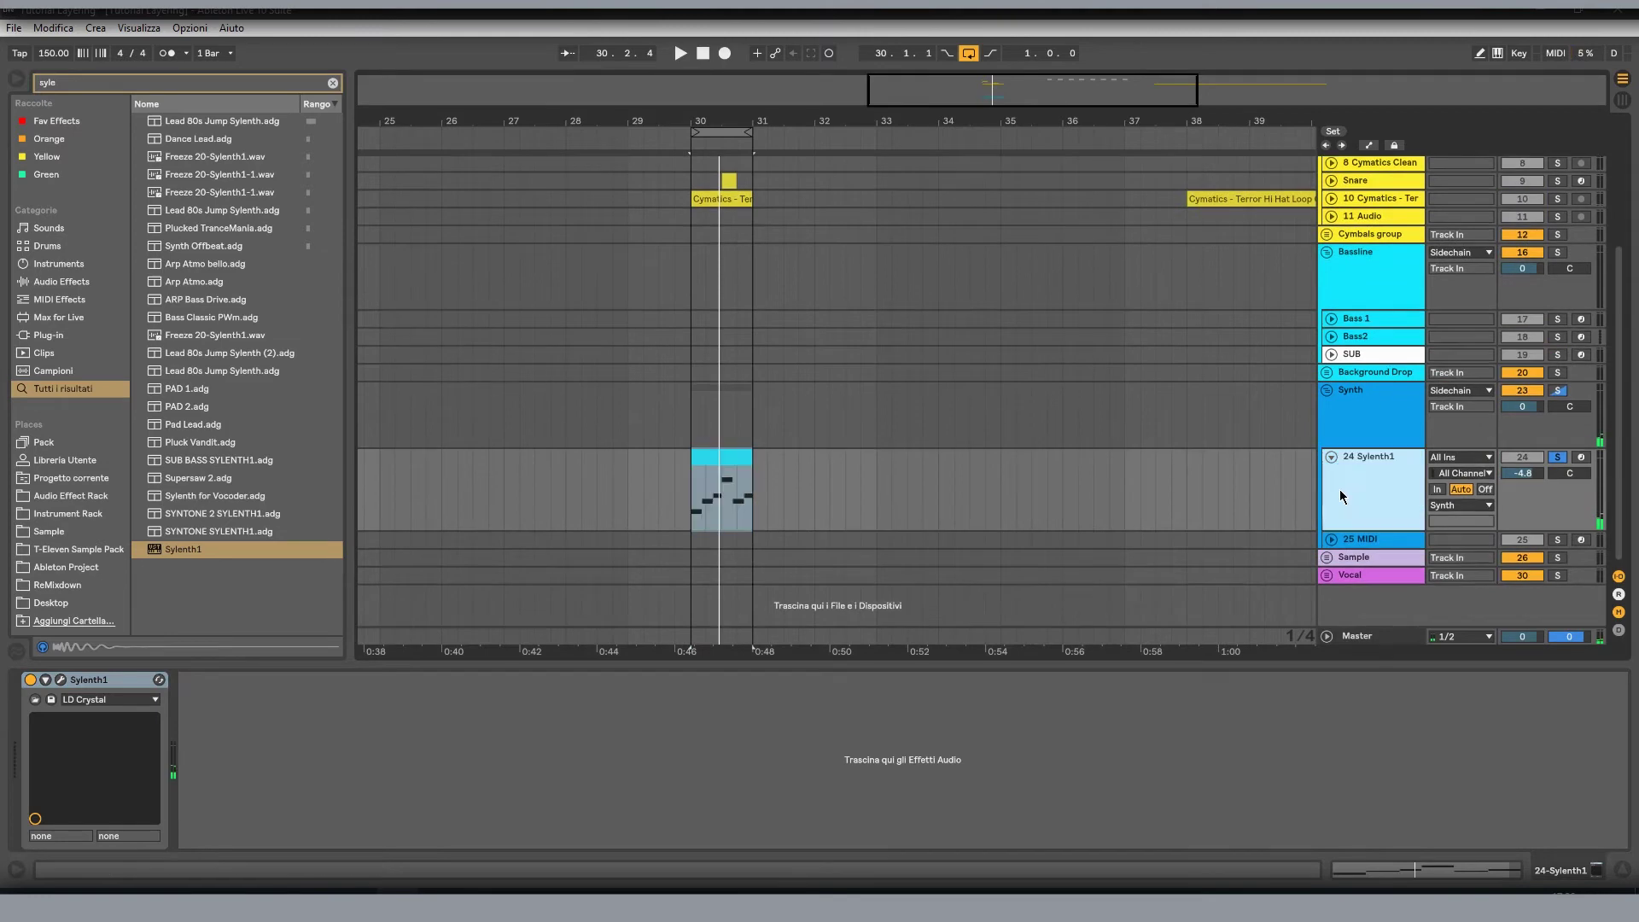
key(ctrl+d)
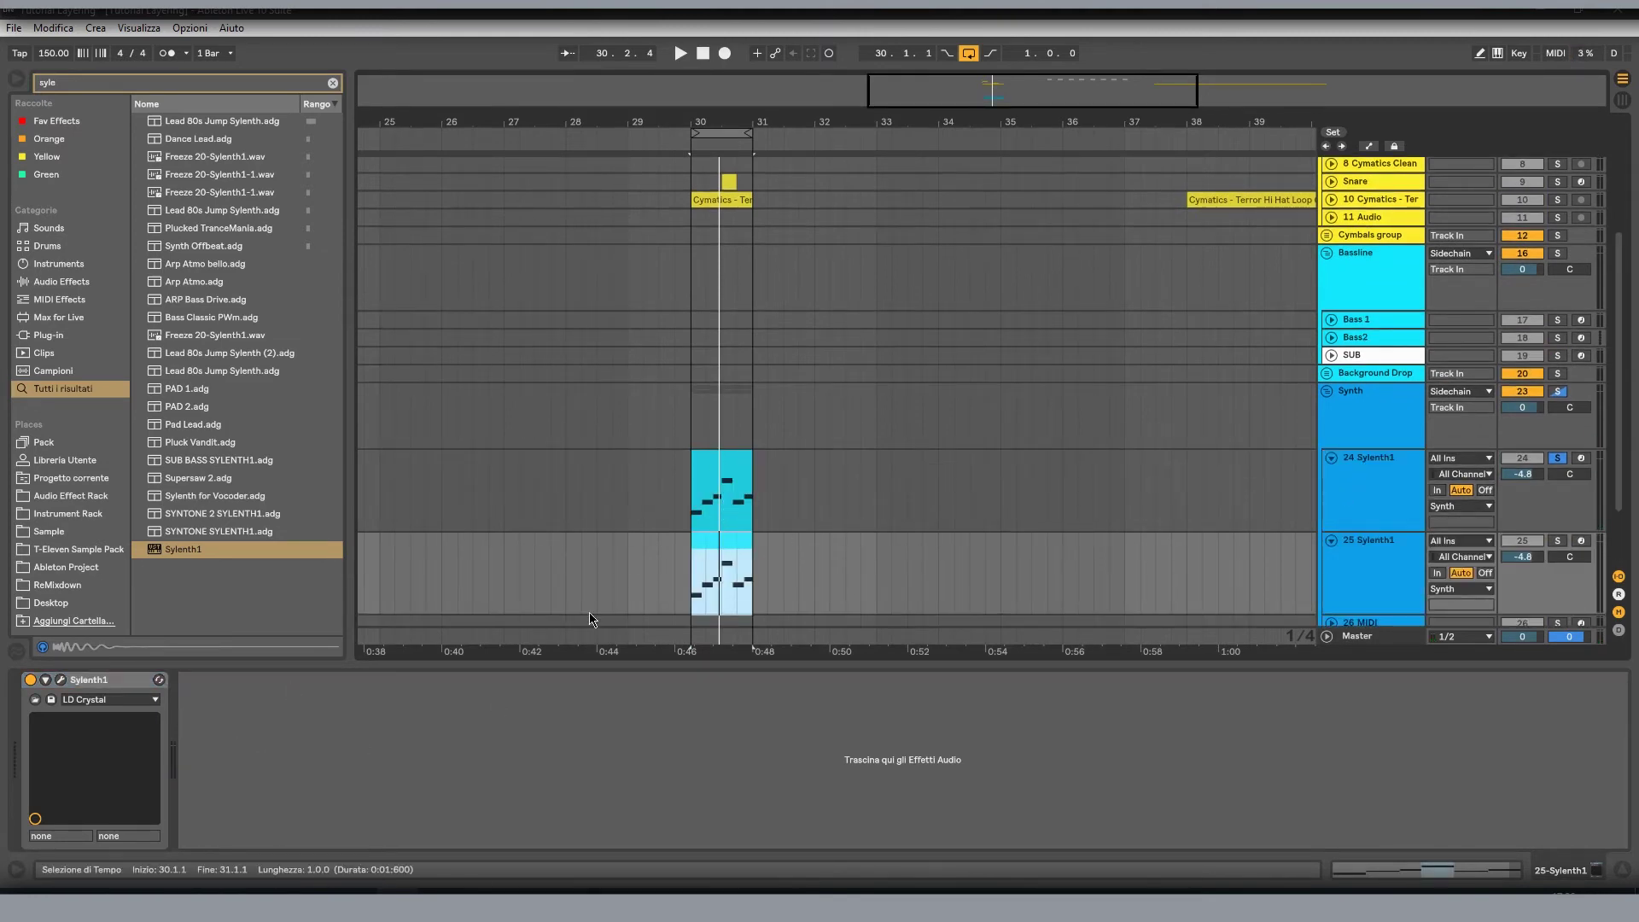
- Load the 094: LD Dreamscape preset in the duplicated track's Sylenth1 and close the plug-in window
click(60, 680)
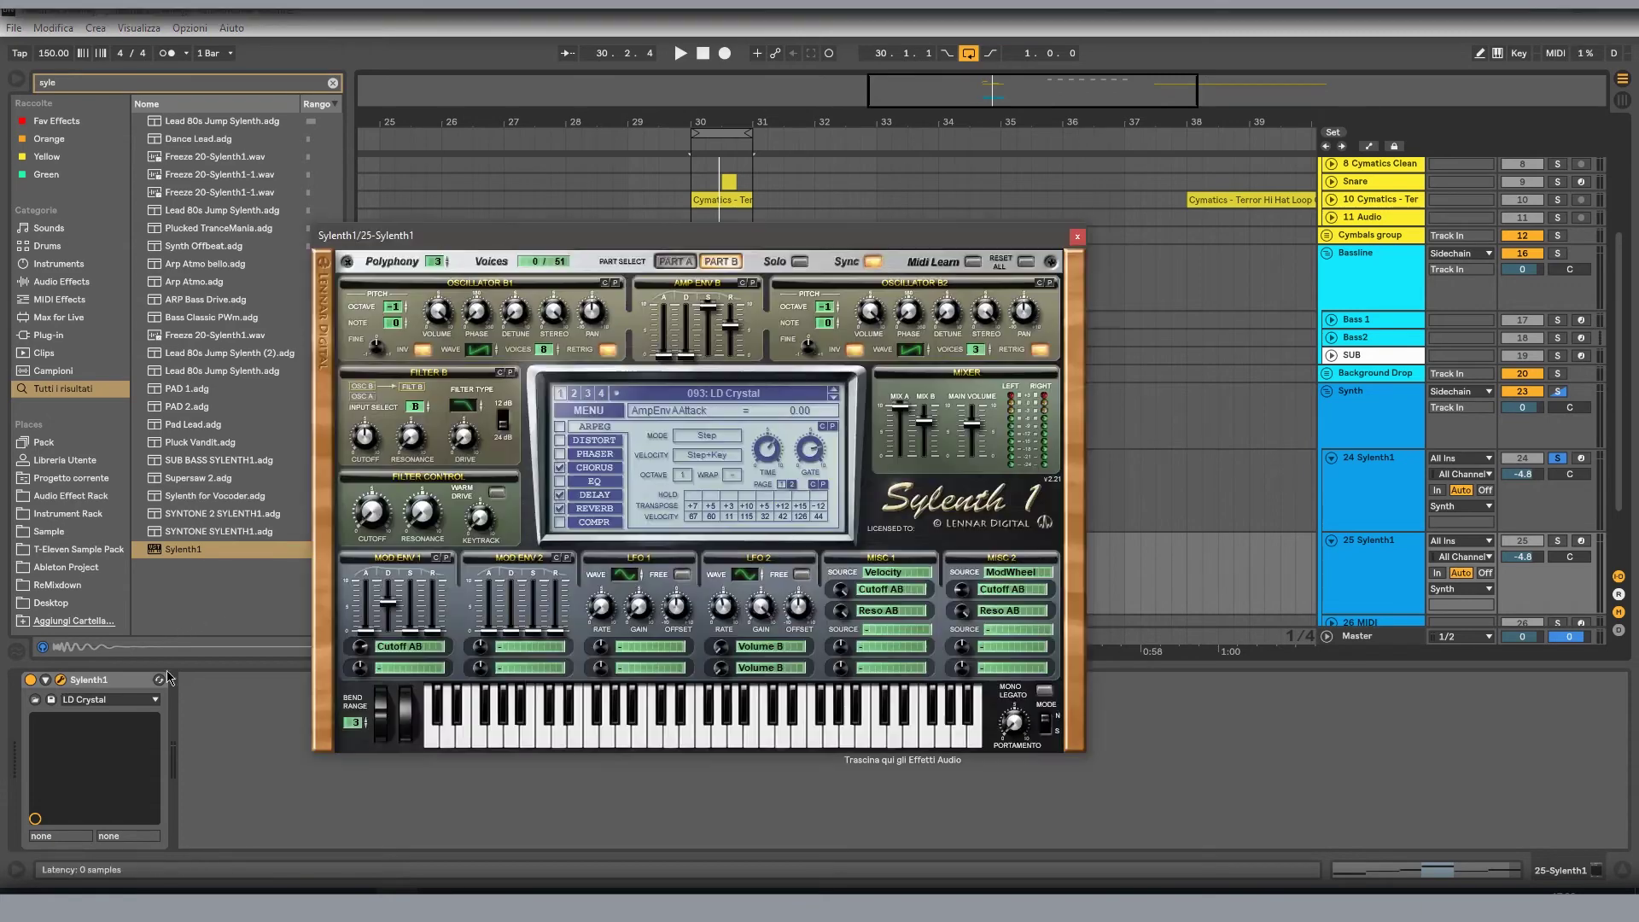
click(782, 394)
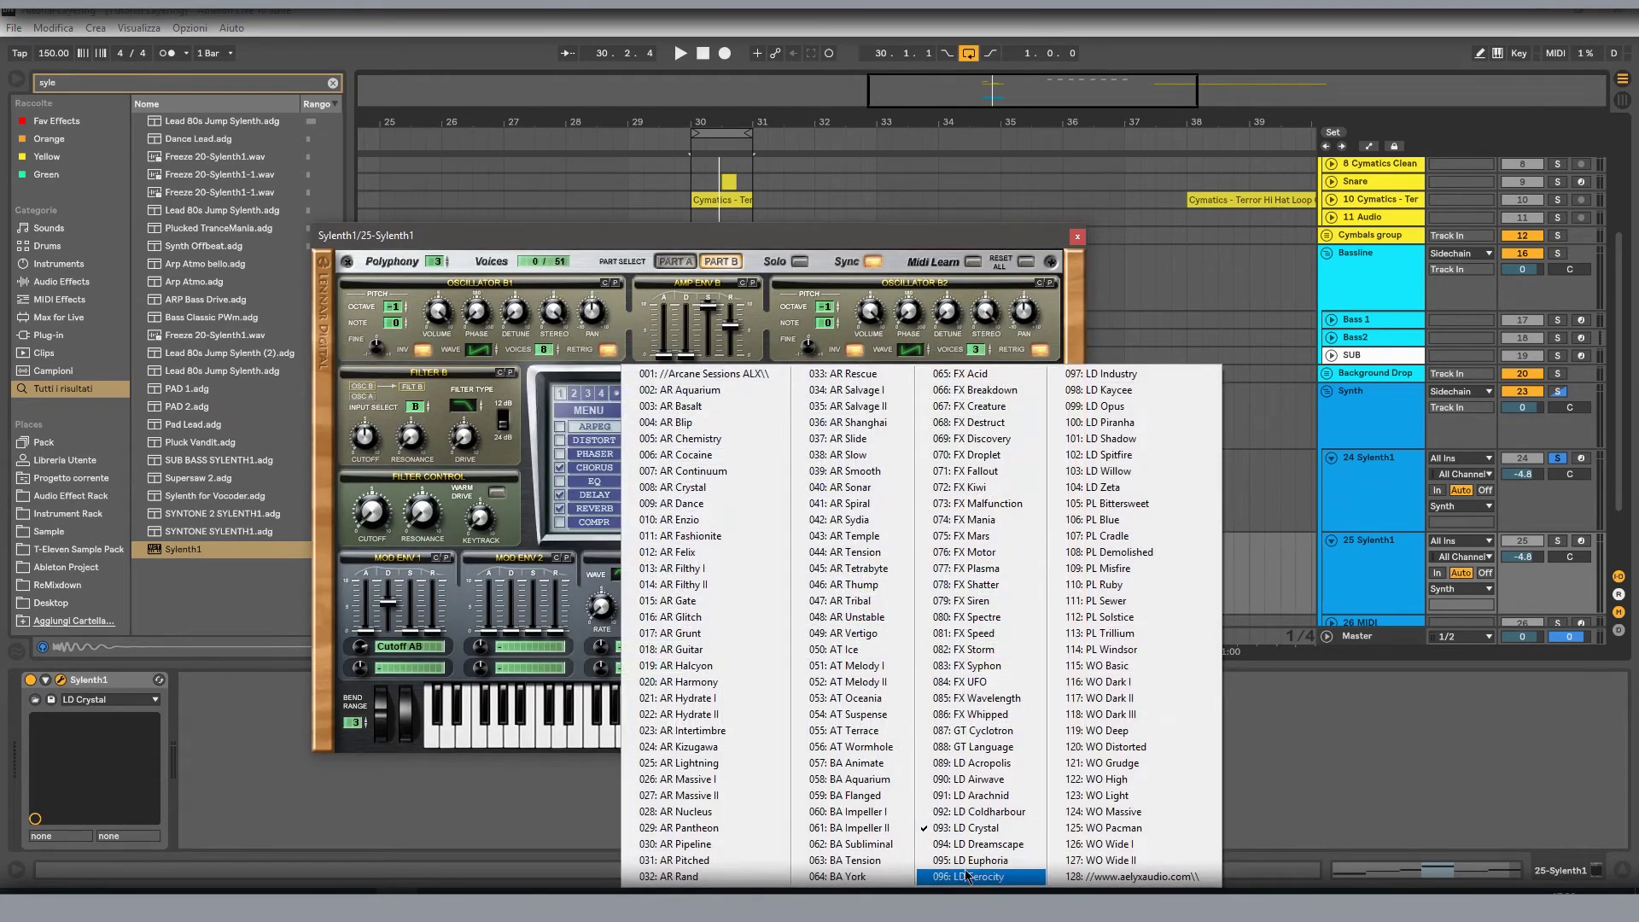
click(974, 844)
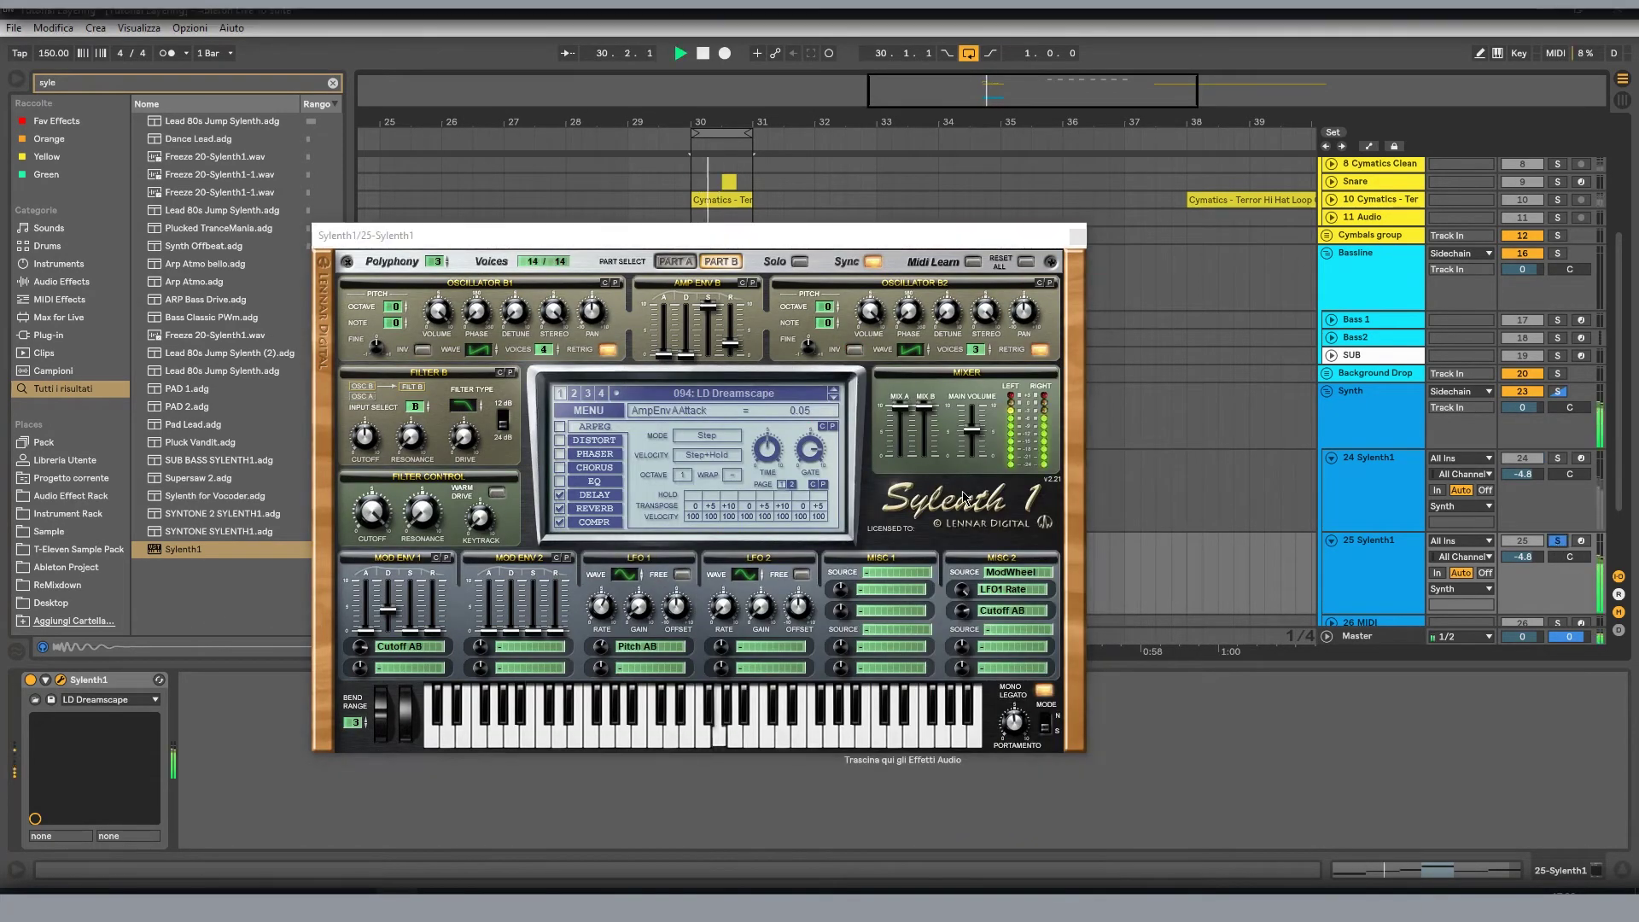
click(1076, 236)
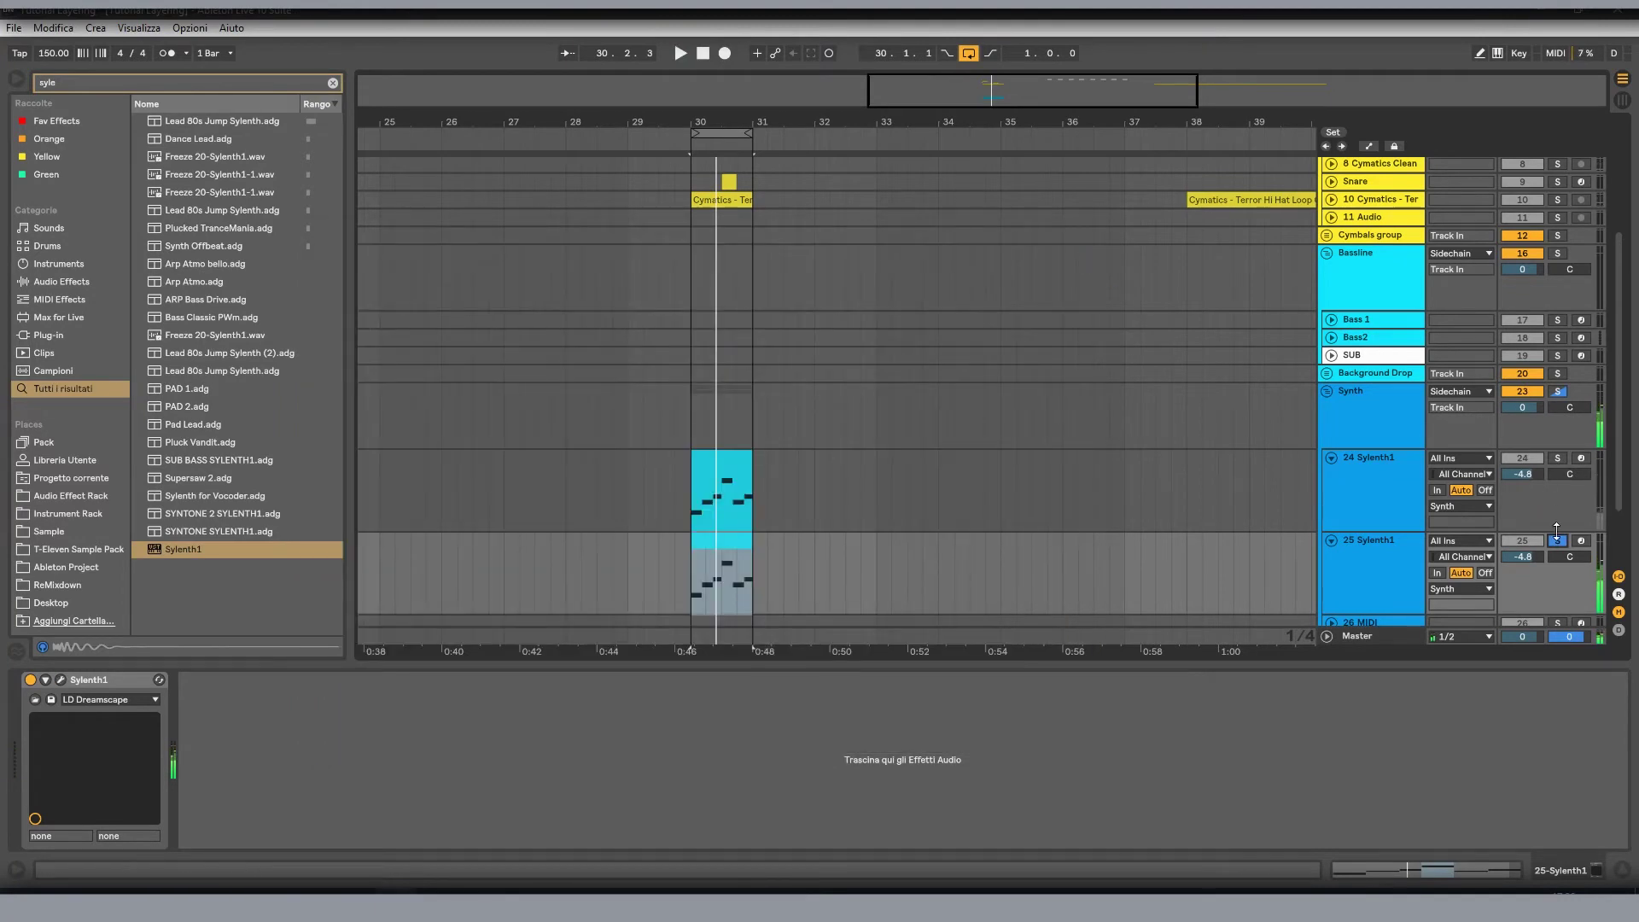
- Solo the whole Synth group and play both Sylenth1 layers together
click(1557, 391)
key(space)
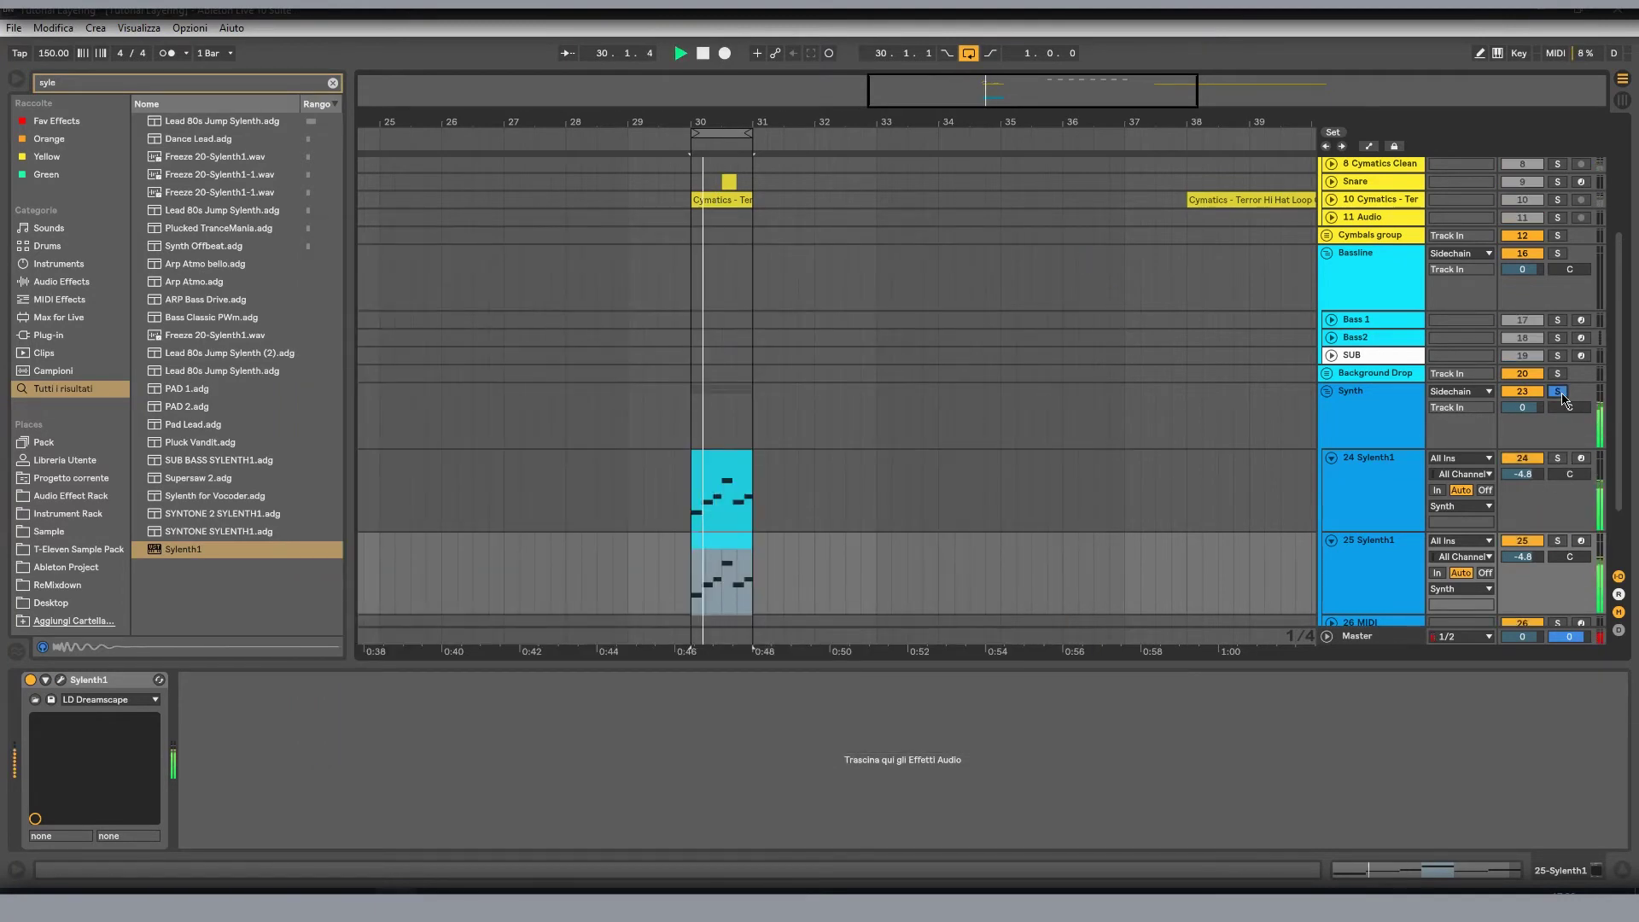
click(1421, 506)
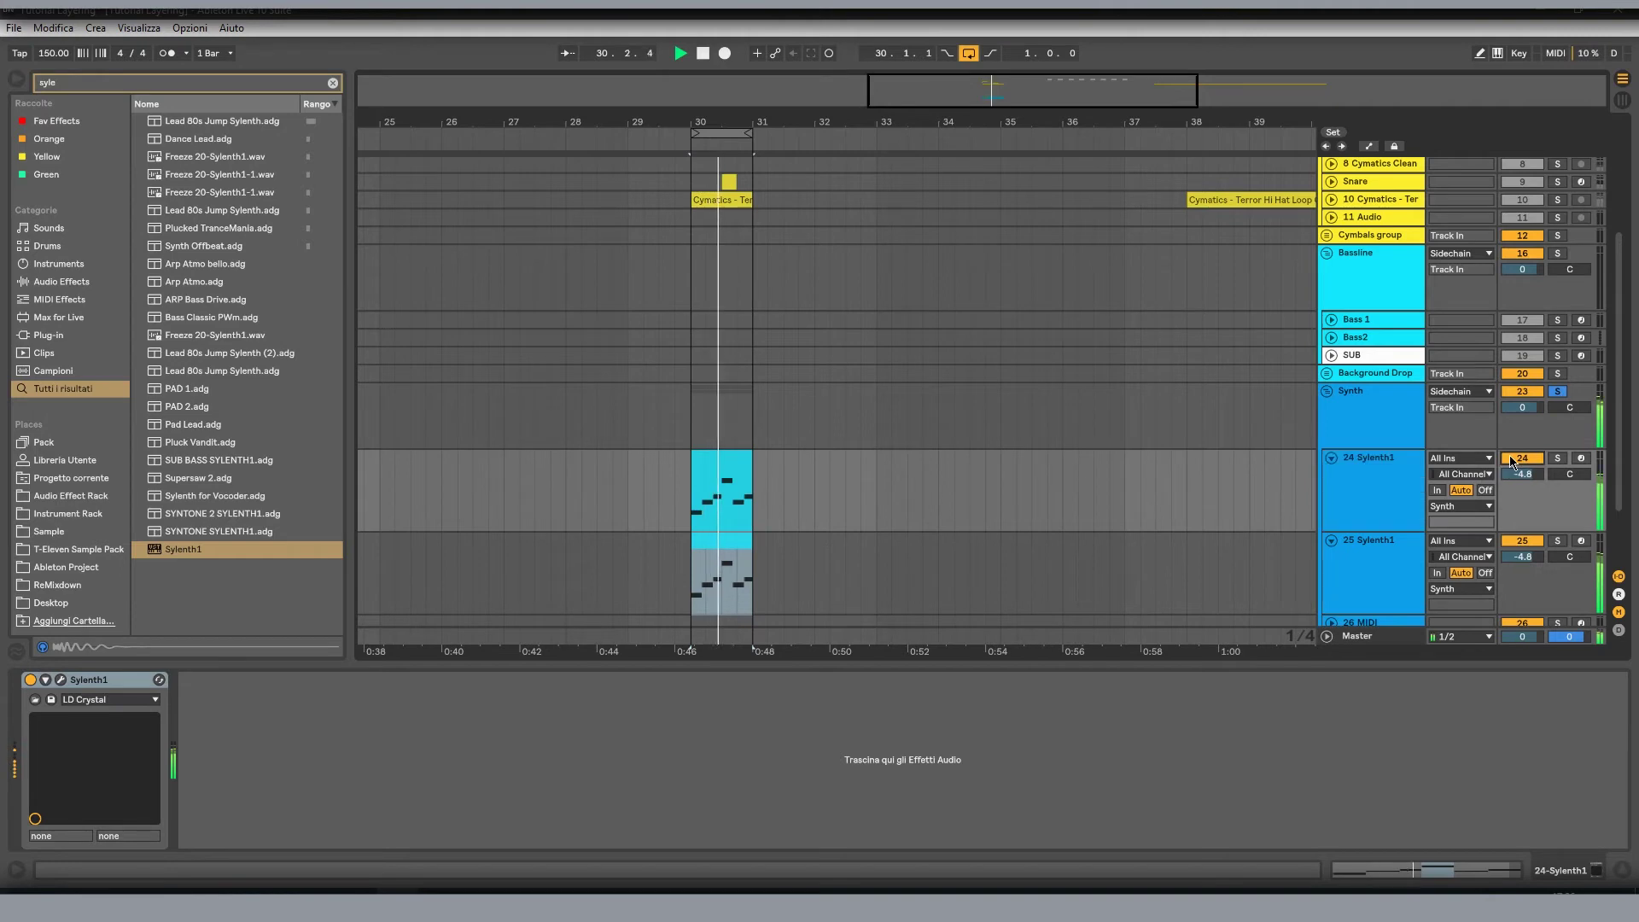
click(1383, 501)
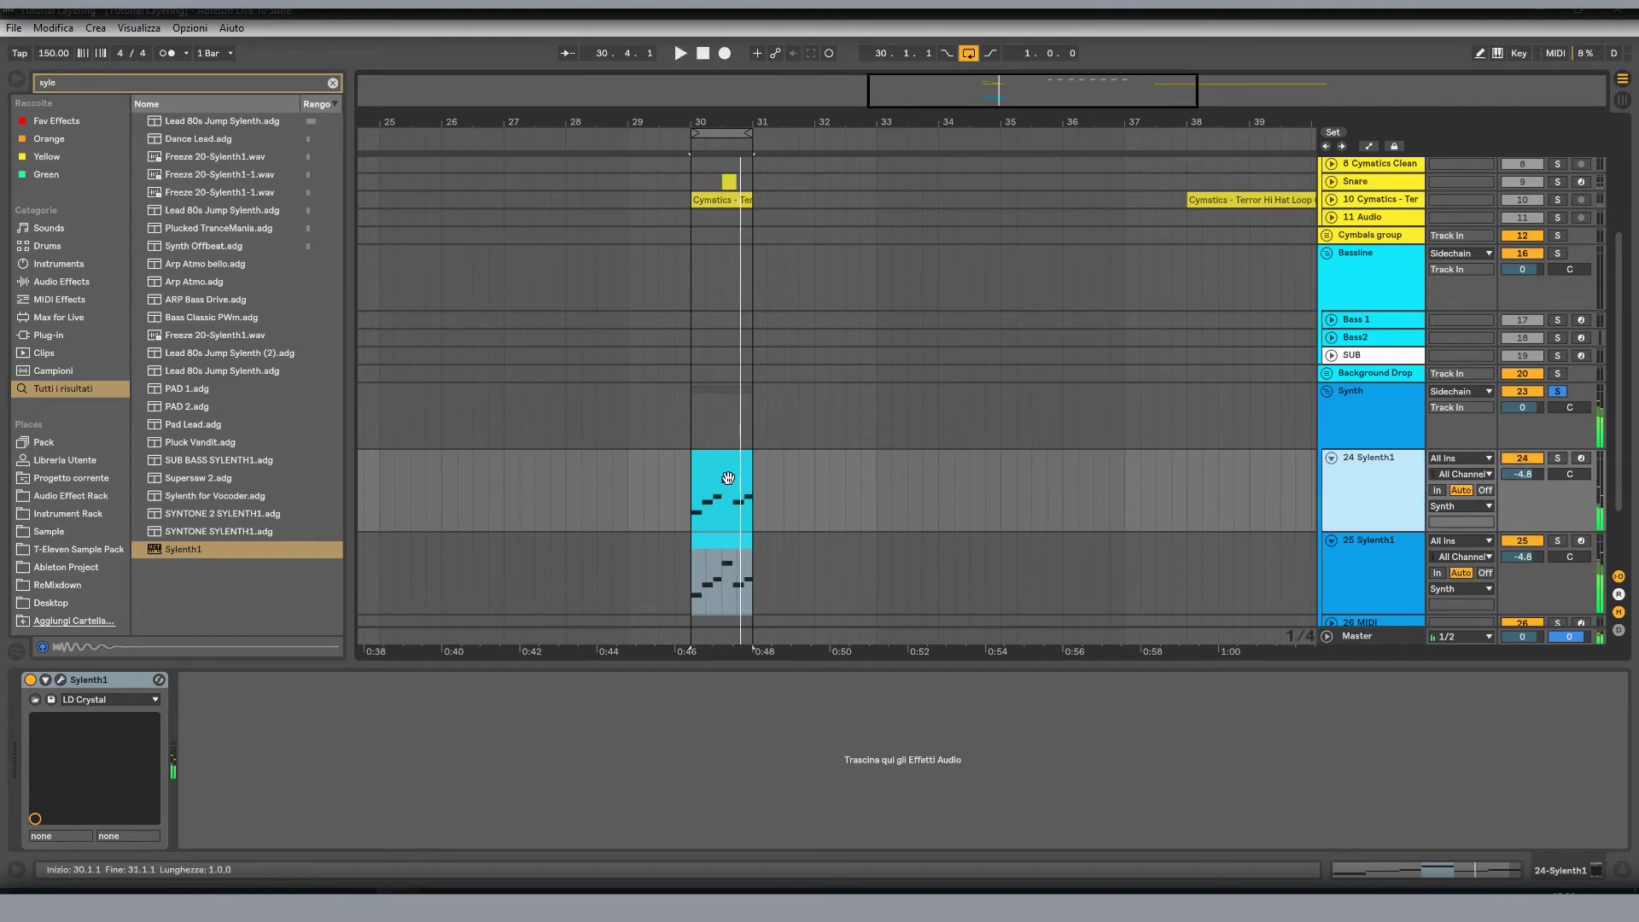
click(727, 478)
- Add an EQ Eight after Sylenth1 on track 25, enable its band 1 low cut at 316 Hz, and play the result
click(1387, 579)
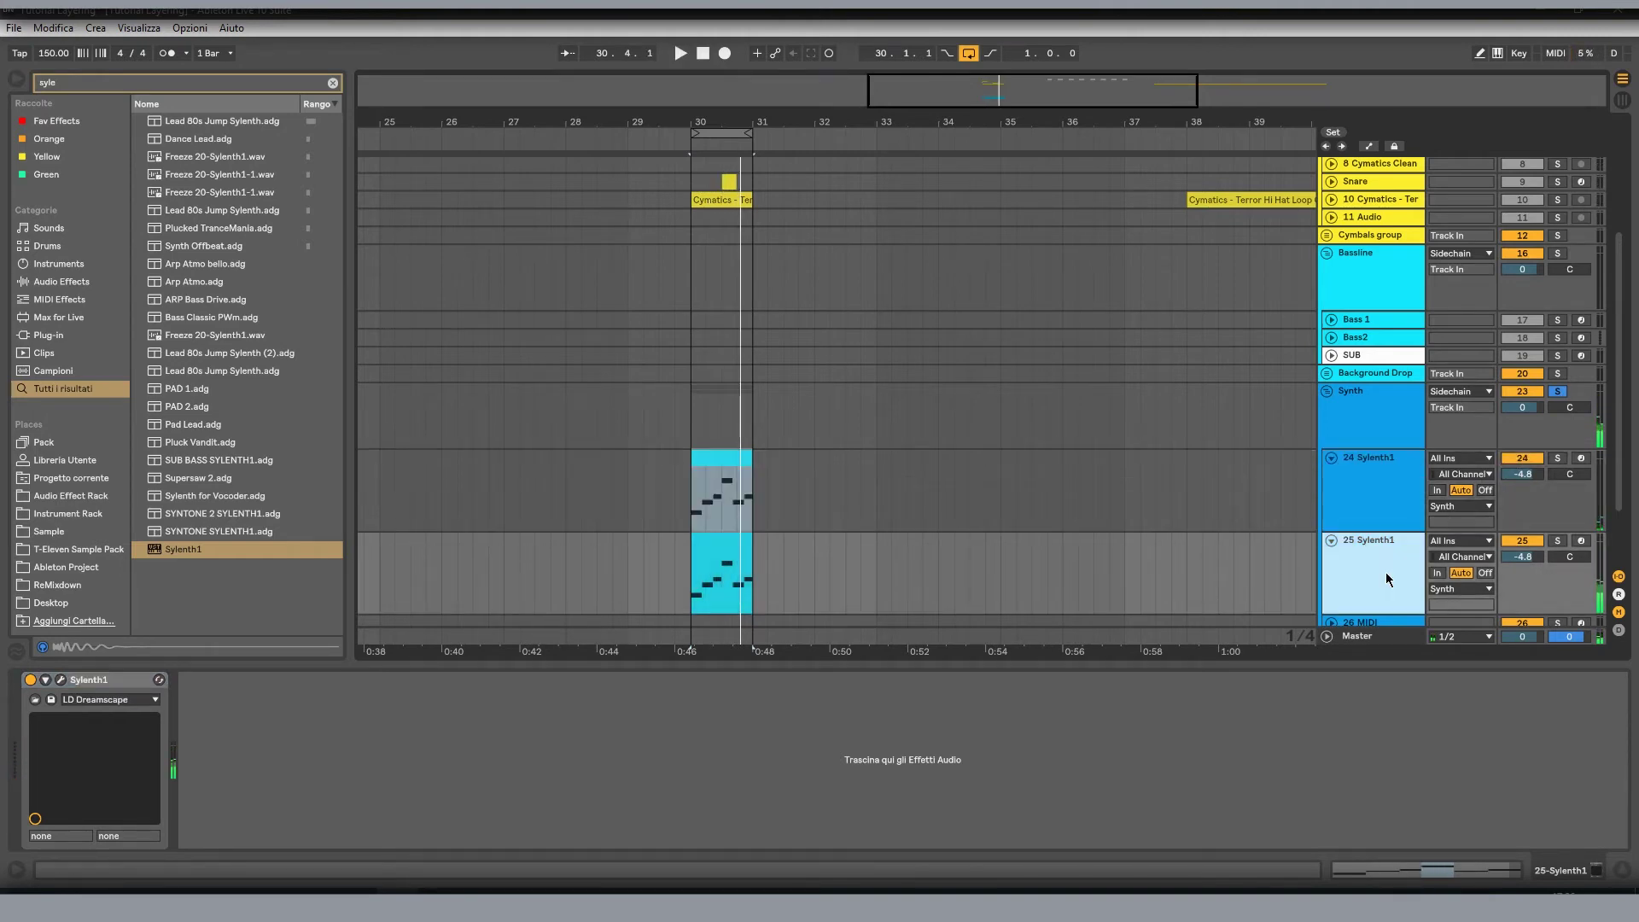
click(719, 765)
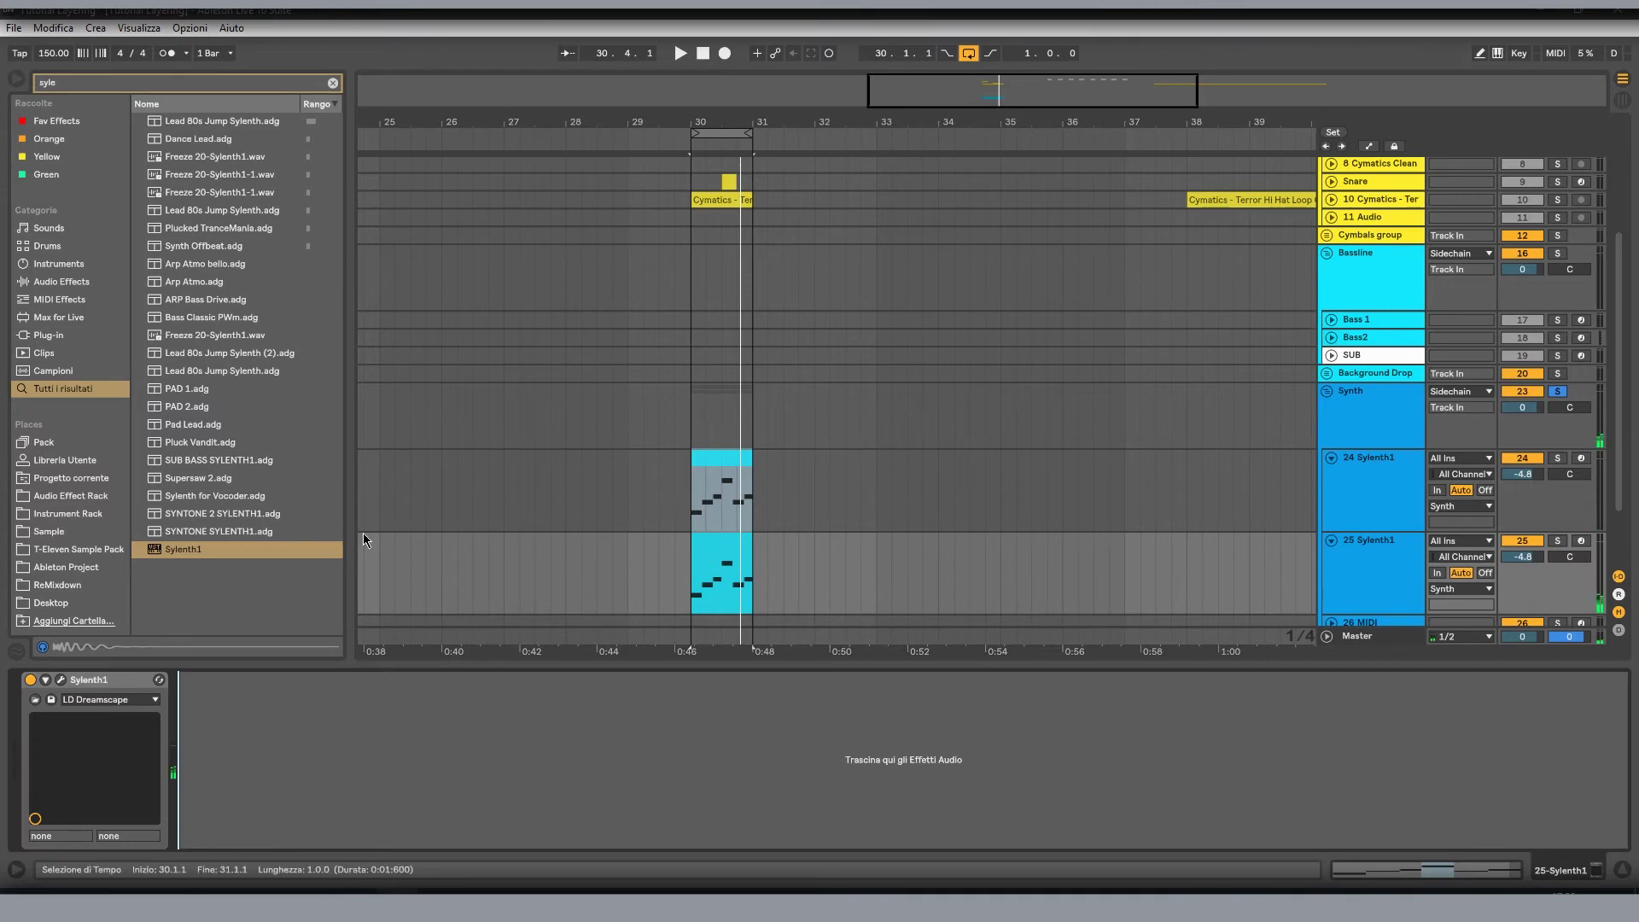
click(333, 83)
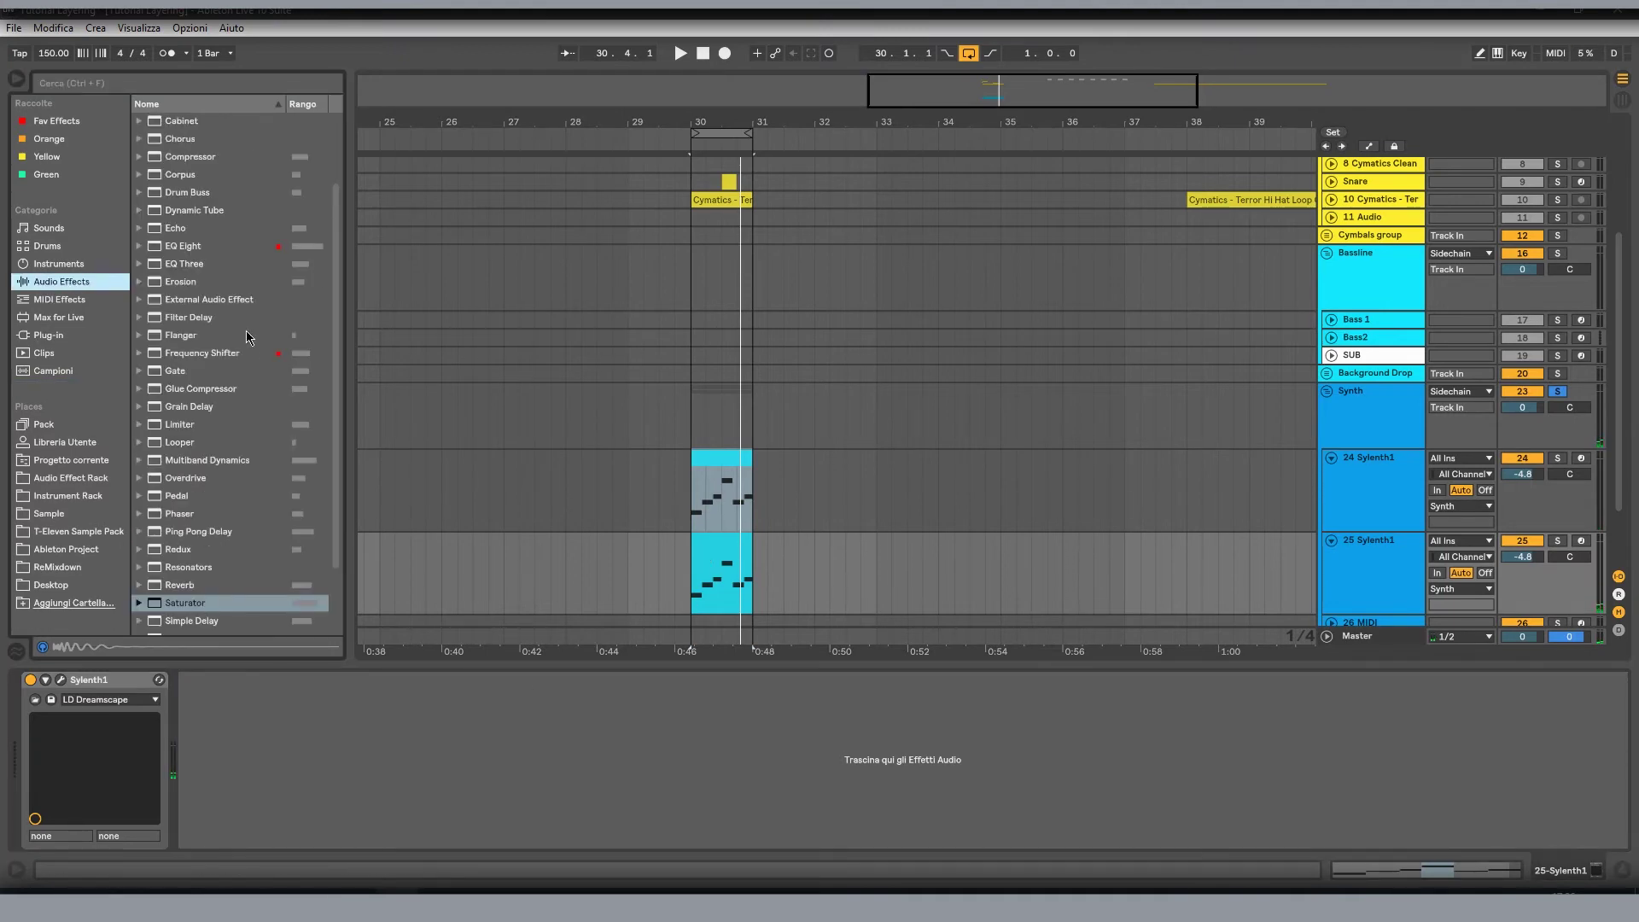
click(184, 248)
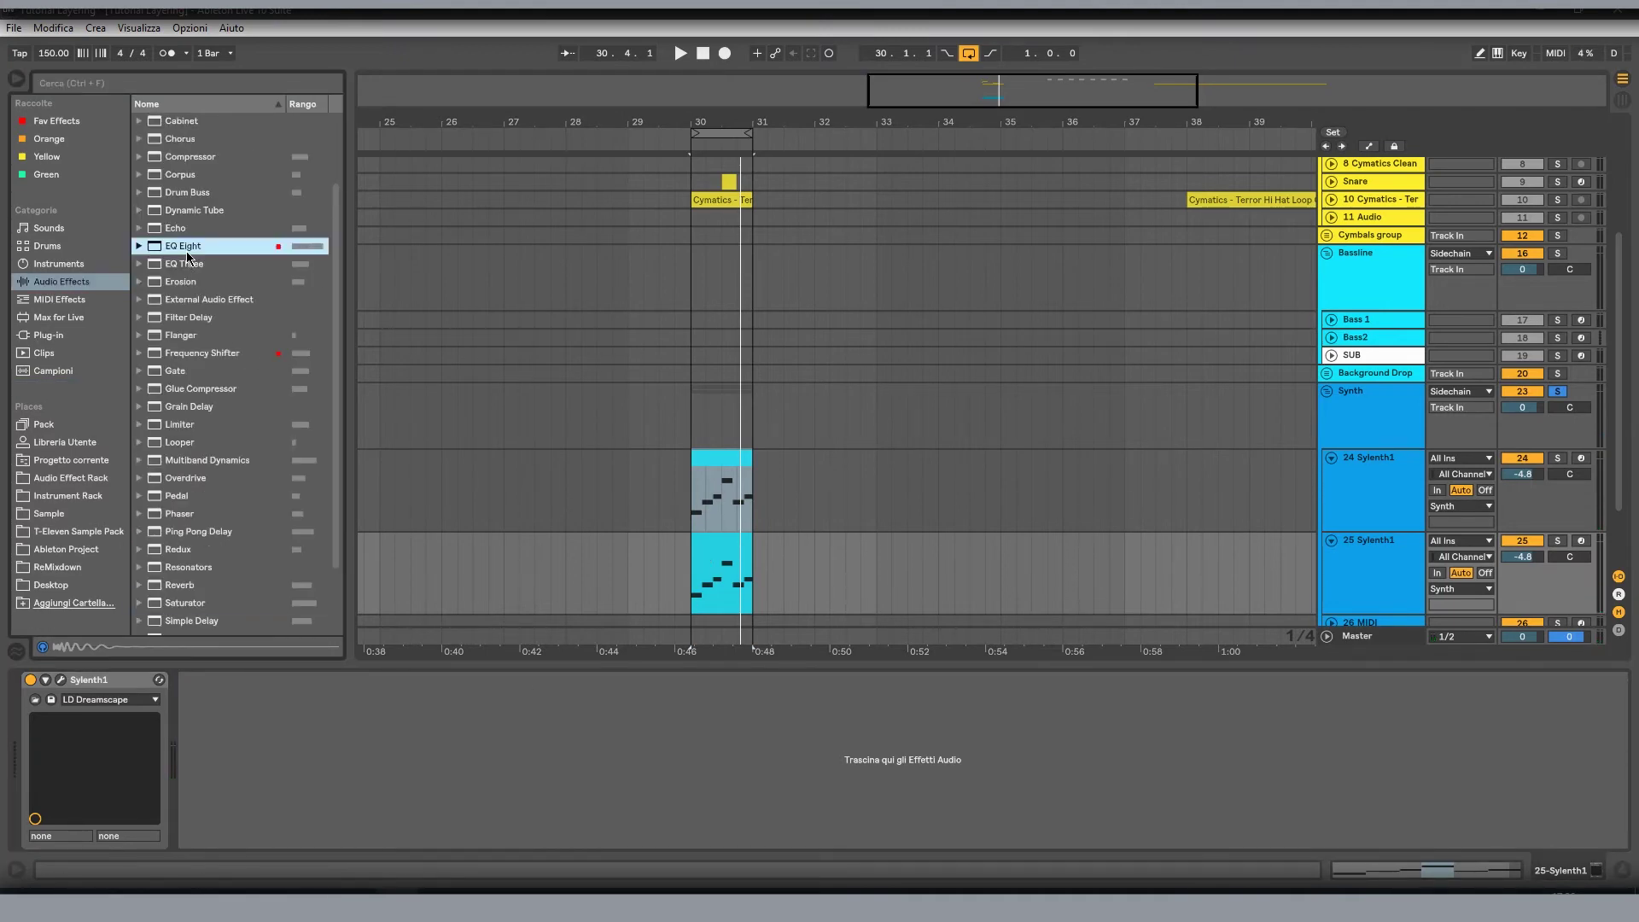
key(Return)
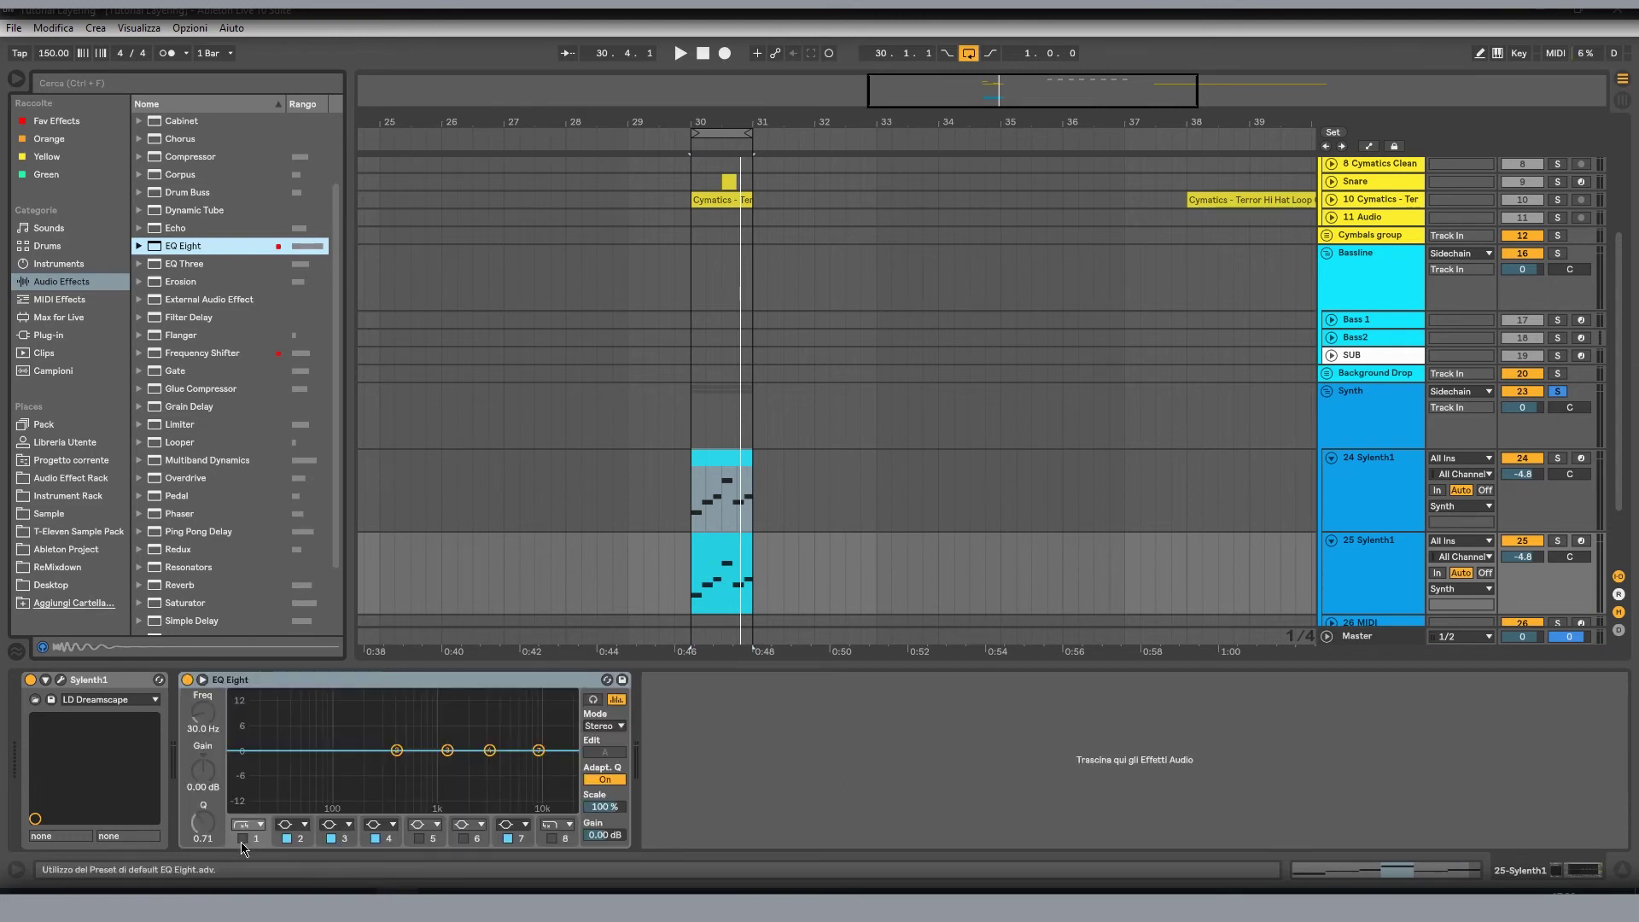
click(242, 840)
drag(278, 765, 385, 767)
key(space)
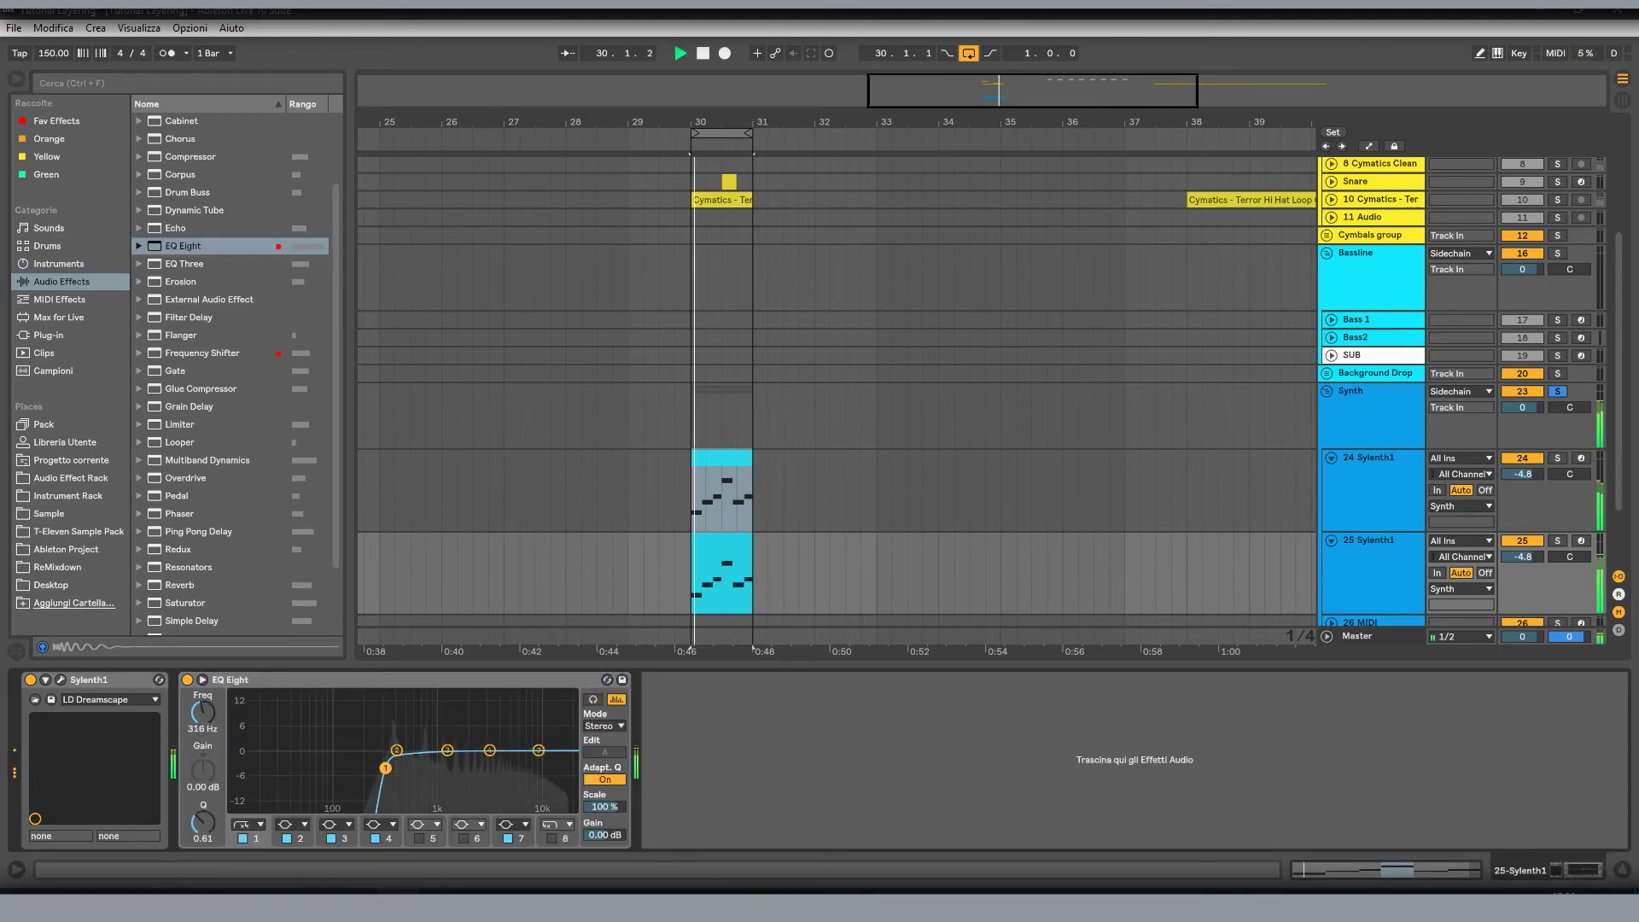
key(space)
- Add an EQ Eight to track 24 Sylenth1 with a band 1 low cut at 74.2 Hz and a band 8 high cut
click(721, 457)
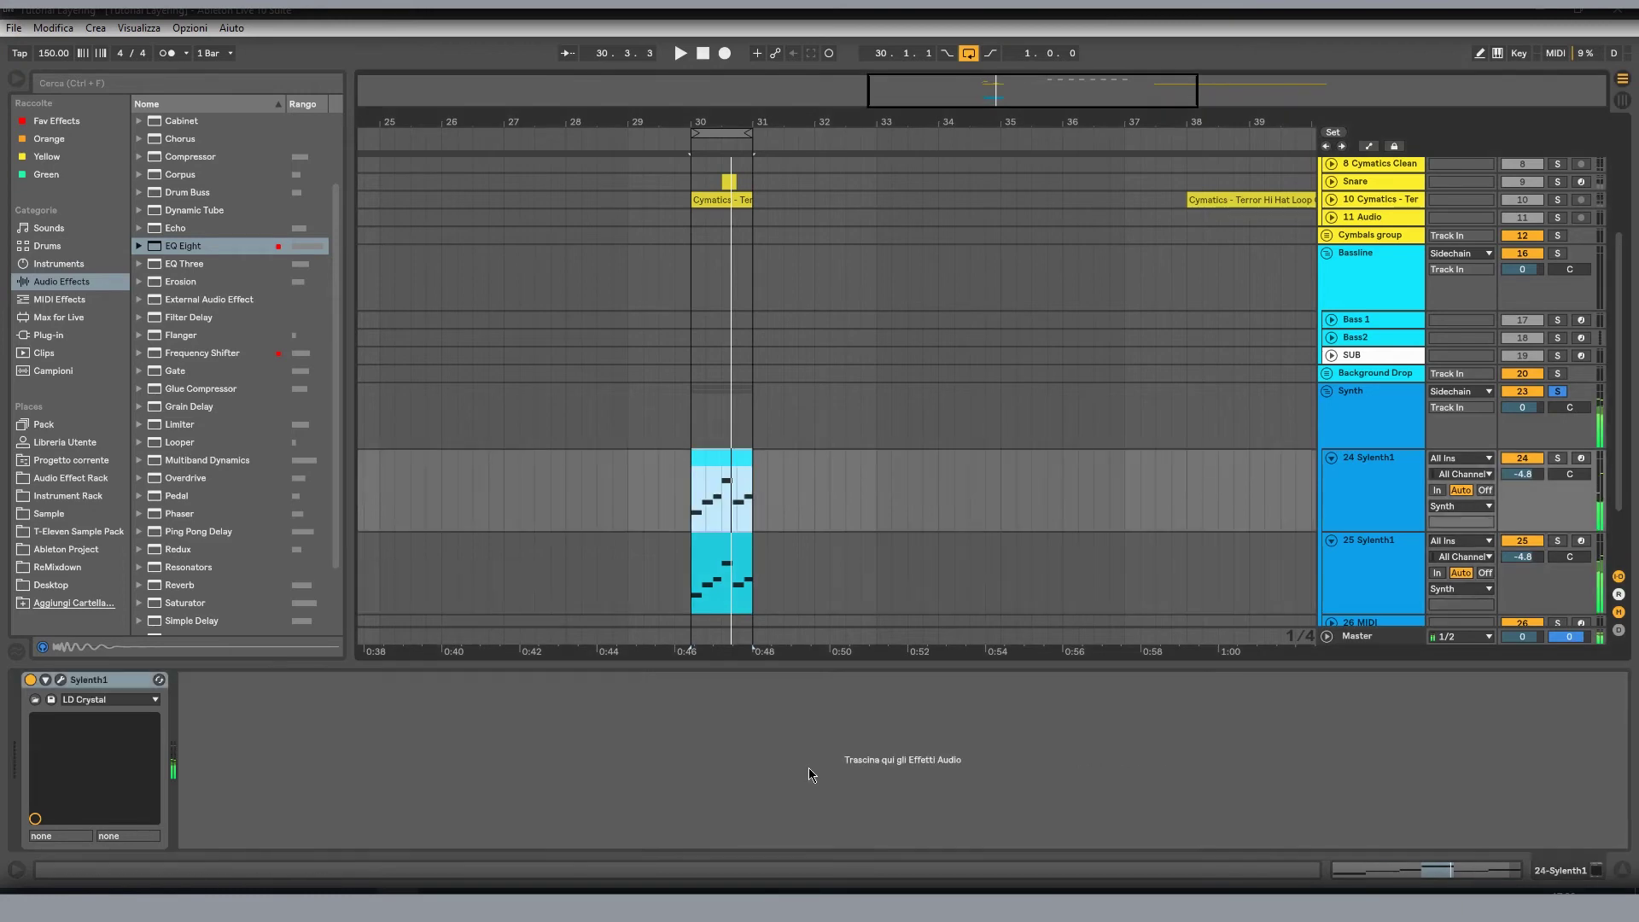
click(811, 775)
drag(181, 250, 434, 845)
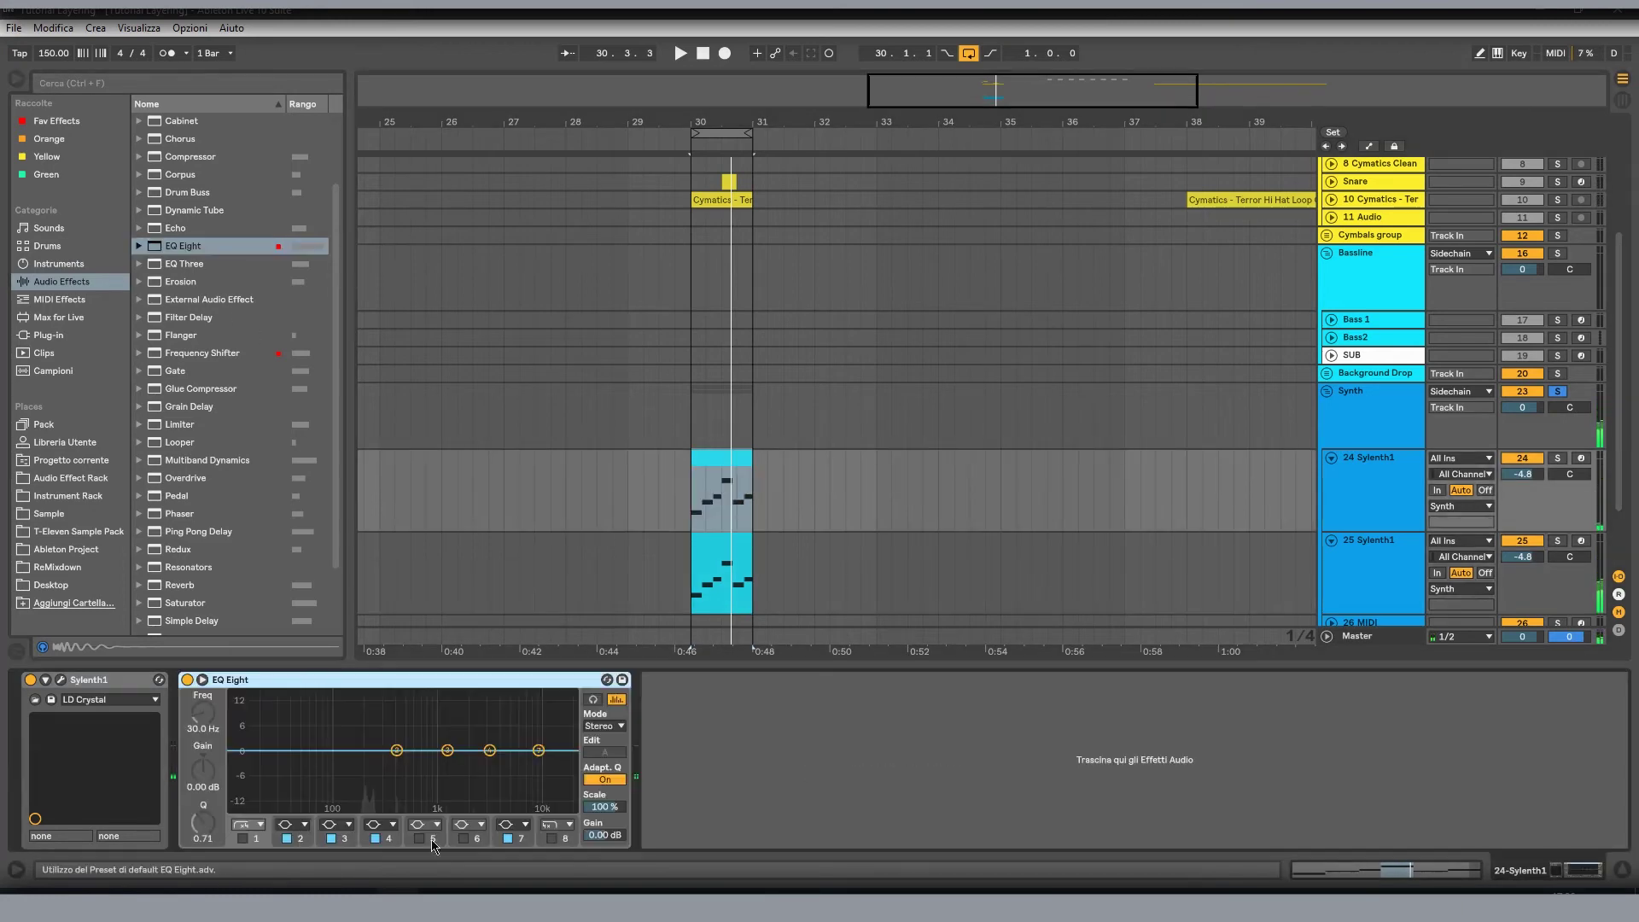
click(242, 838)
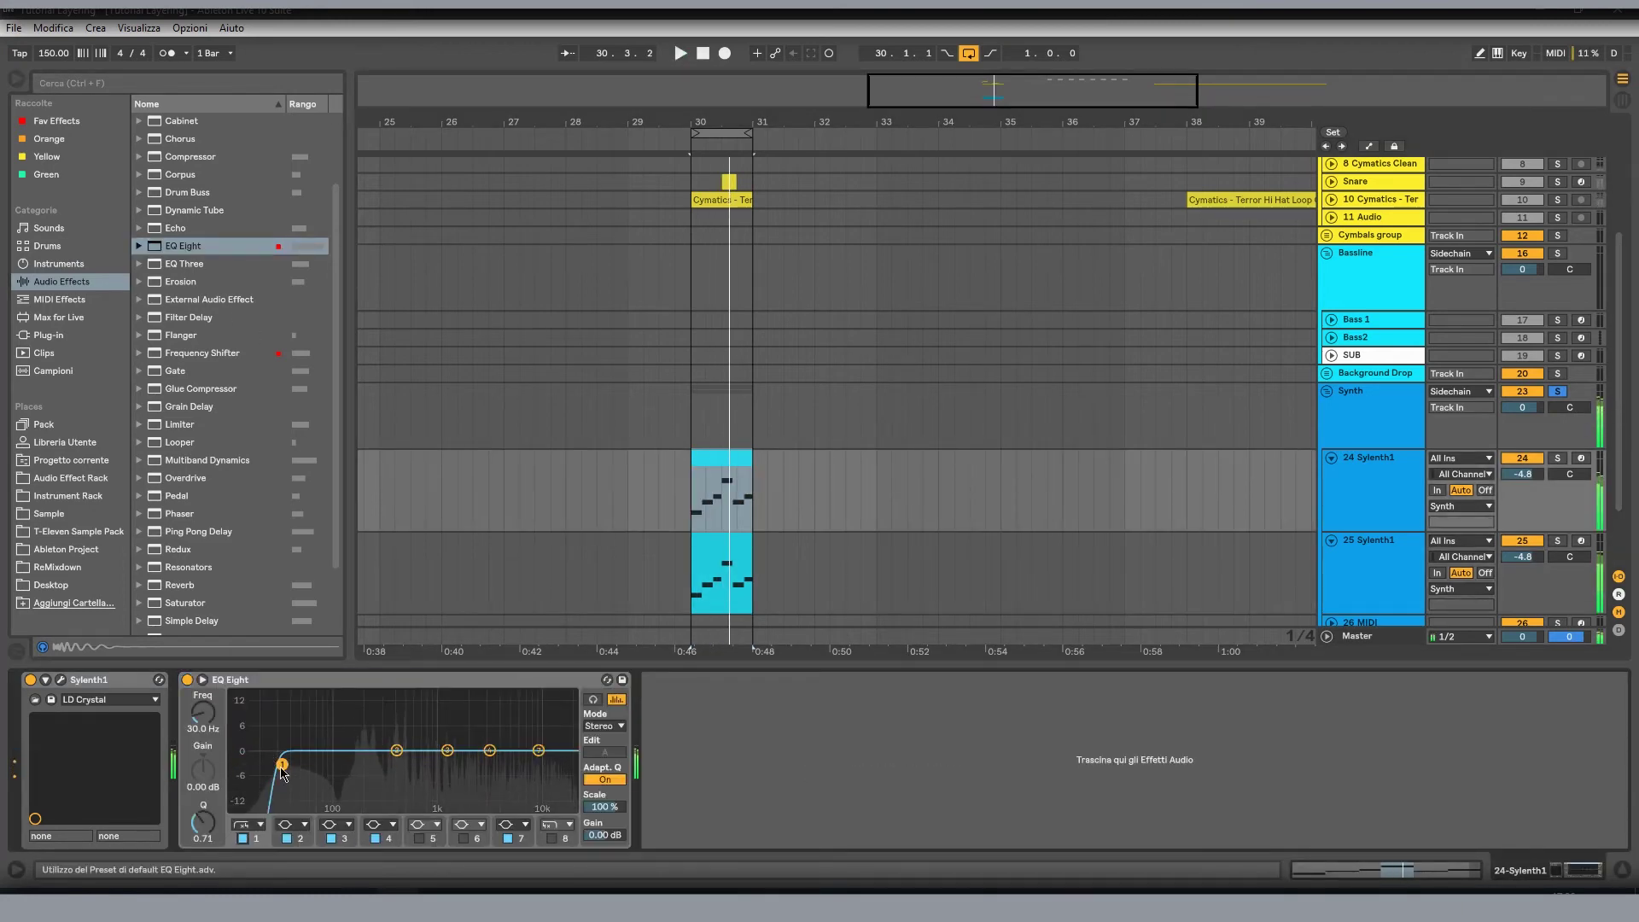
drag(280, 767, 321, 765)
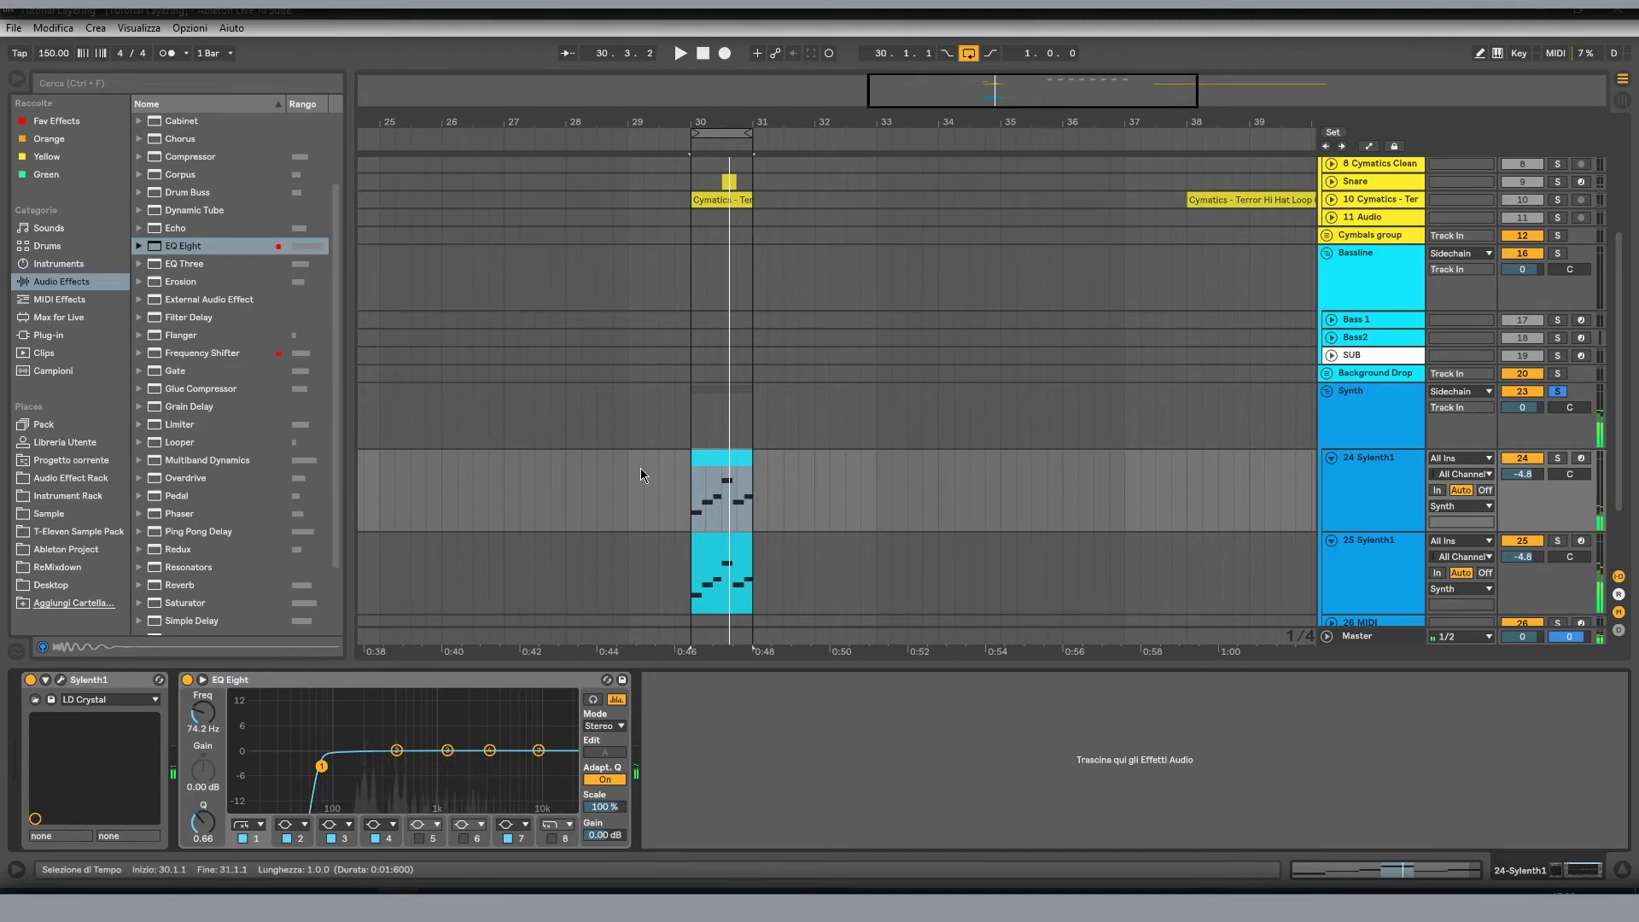
click(550, 838)
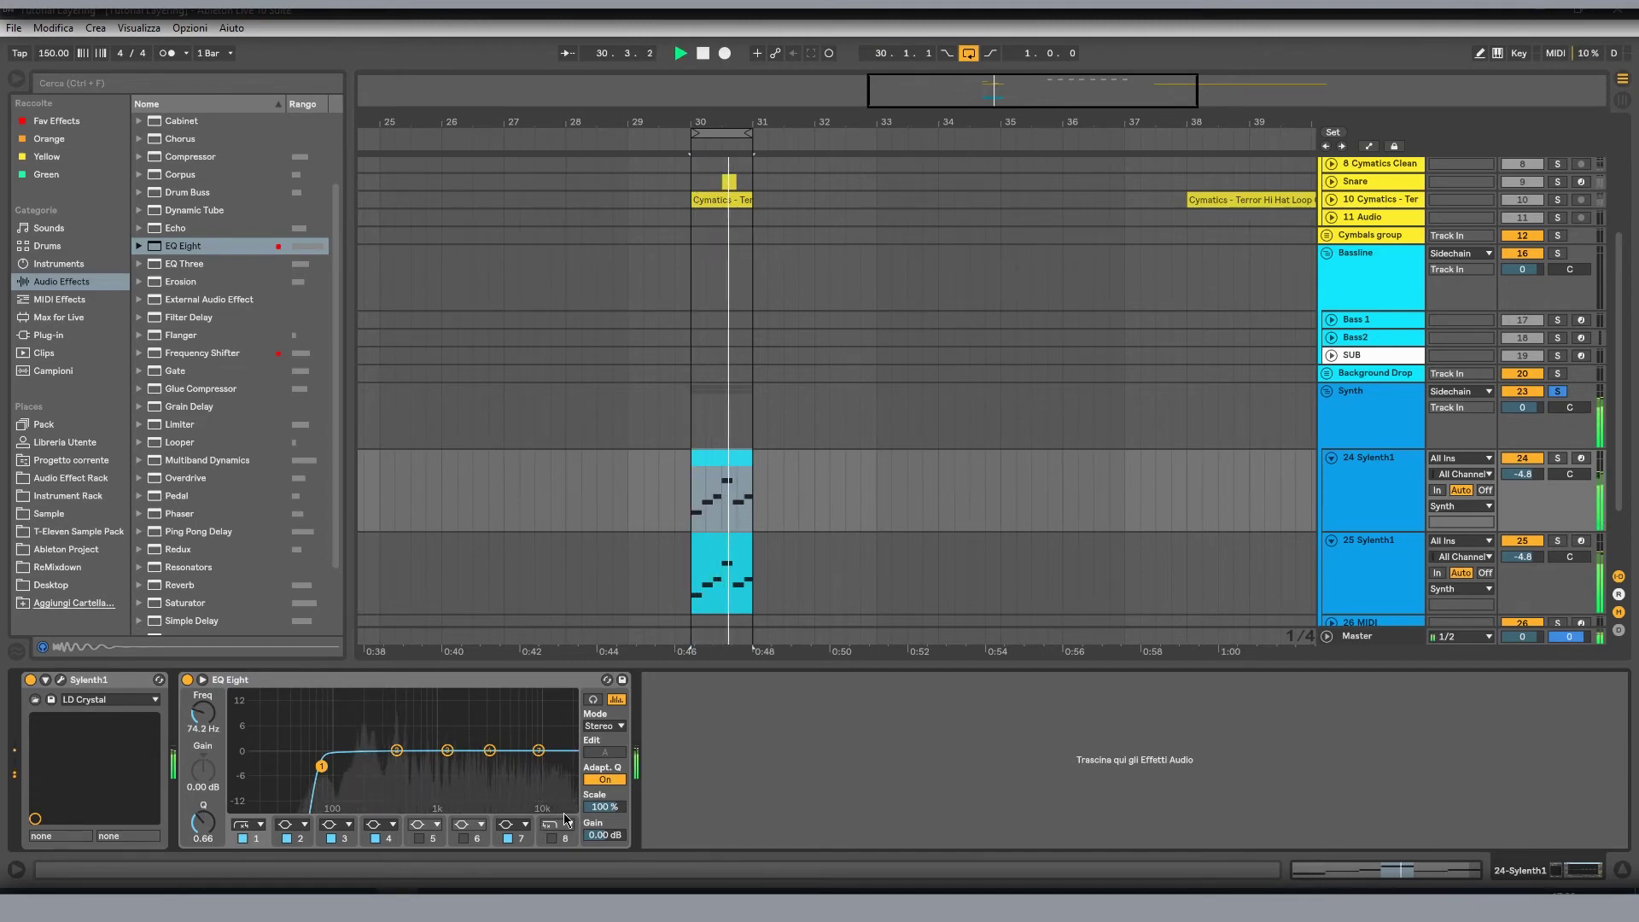
drag(569, 764, 569, 775)
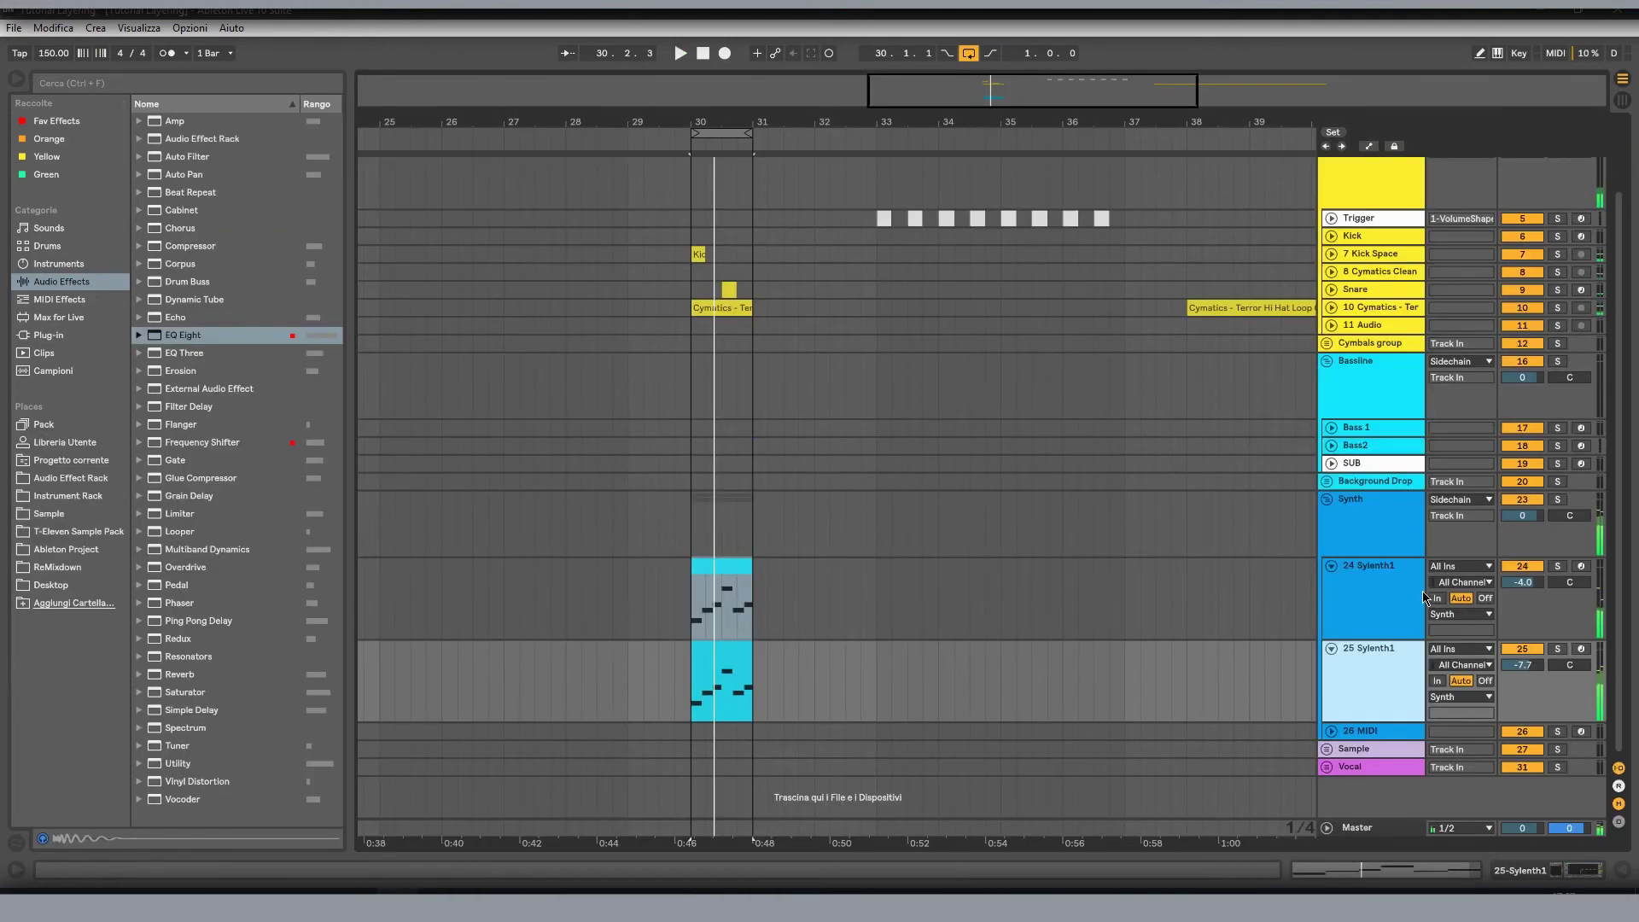
- Turn off the reverb in track 25's Sylenth1, play the loop, and close the plug-in window
double_click(1396, 649)
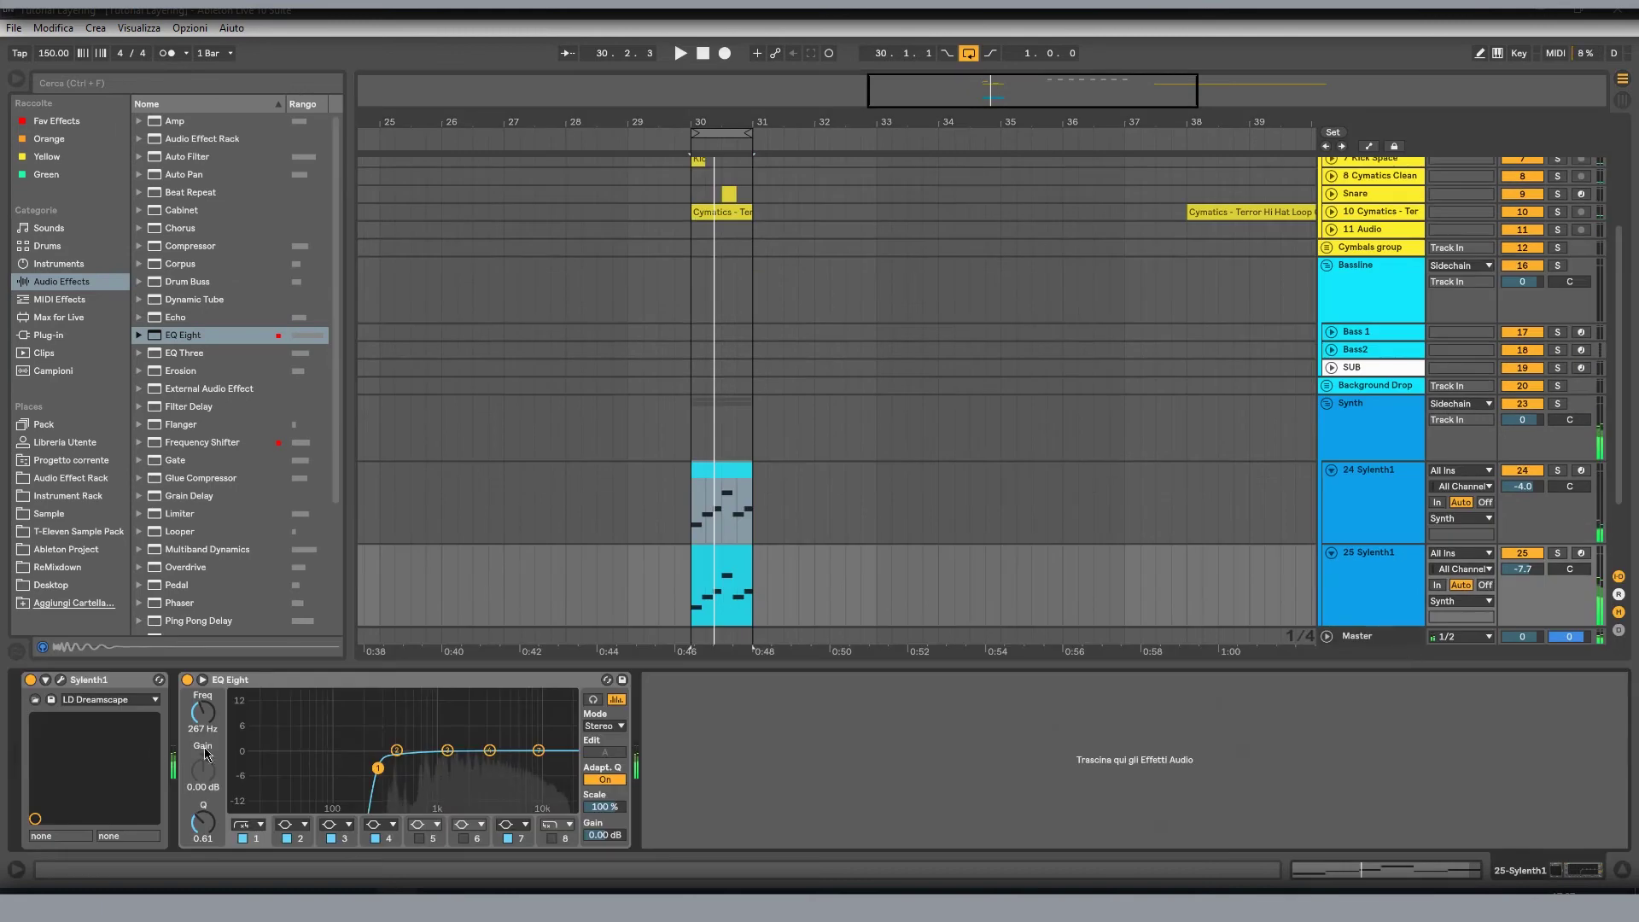
click(60, 679)
click(558, 509)
key(space)
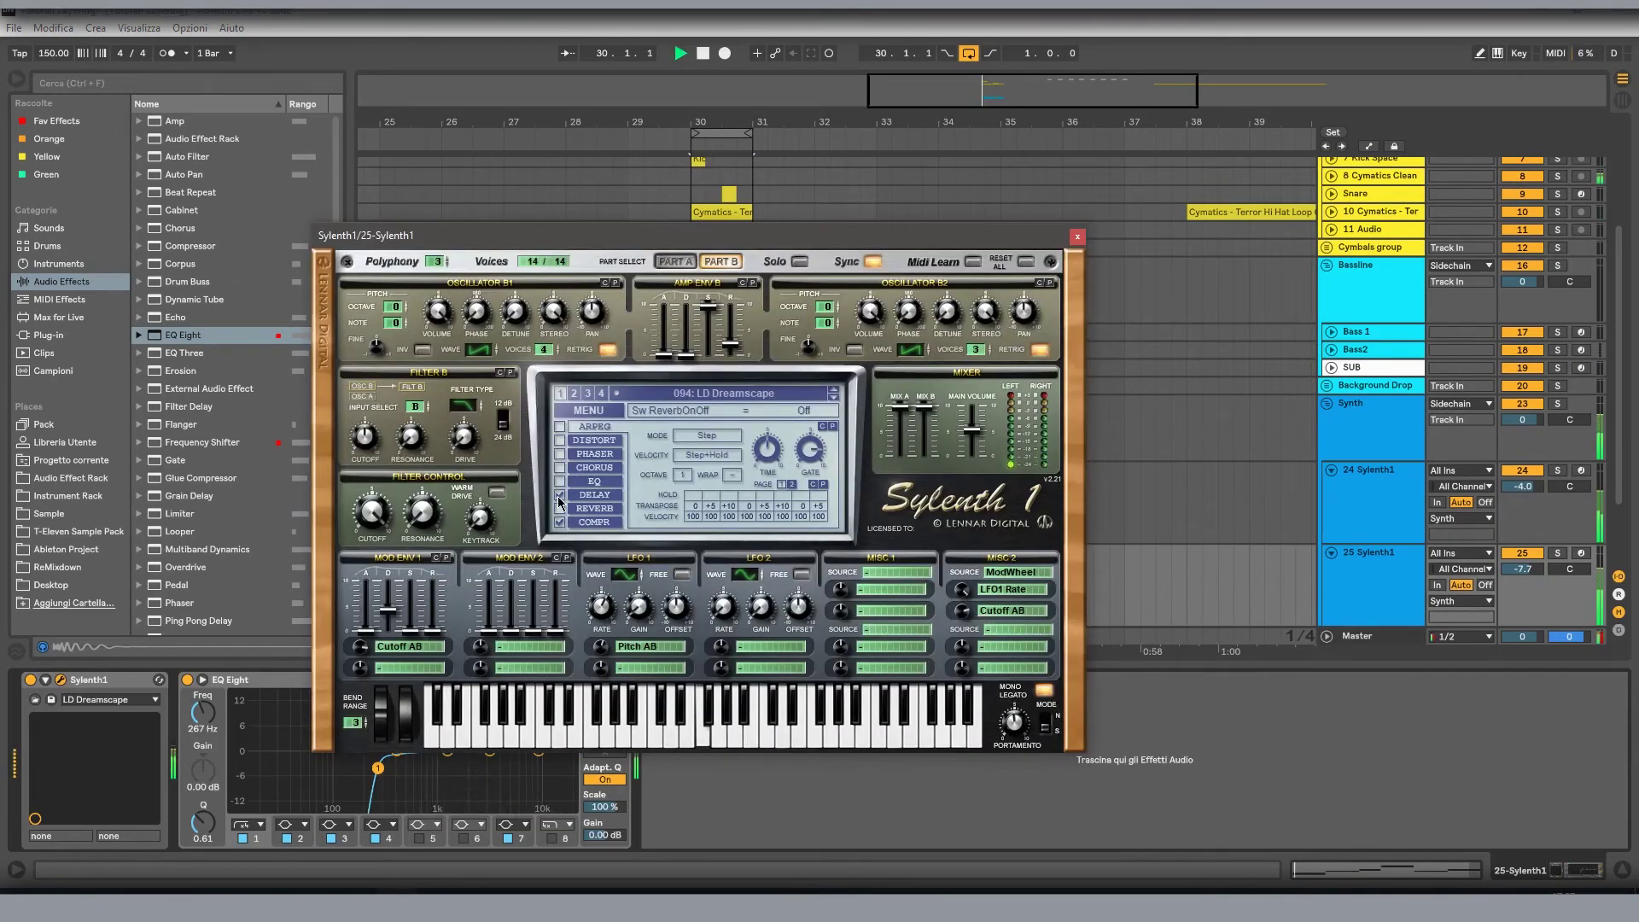
click(1076, 236)
- Duplicate the 25 Sylenth1 track to create a third synth layer and select the copy
scroll(1438, 504, down, 3)
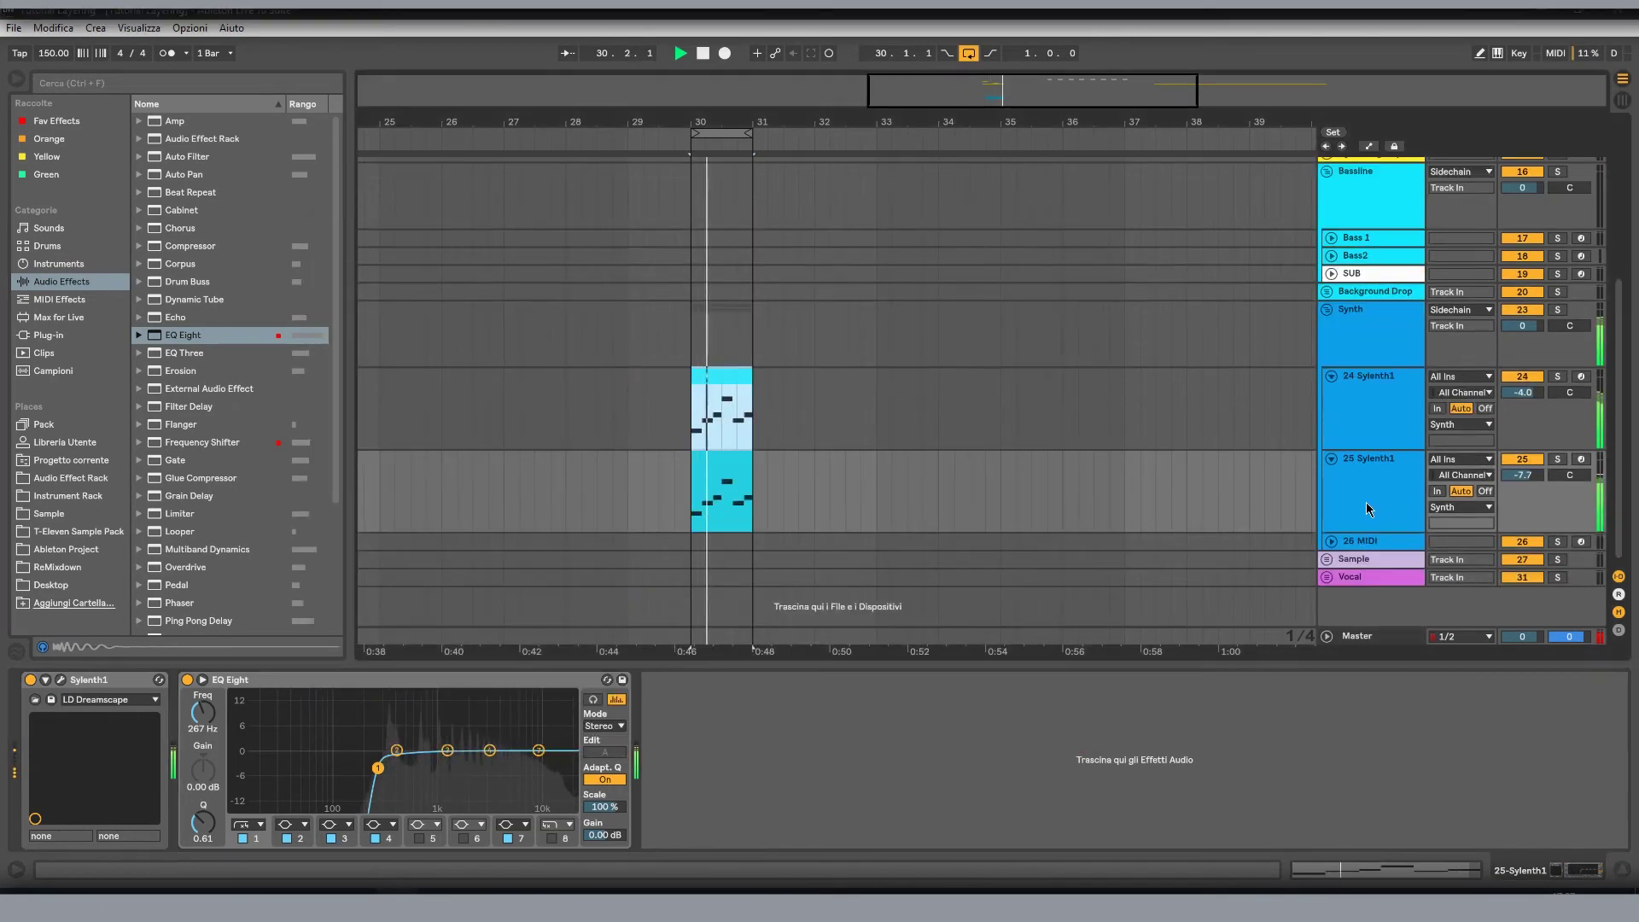
key(ctrl+d)
click(1404, 551)
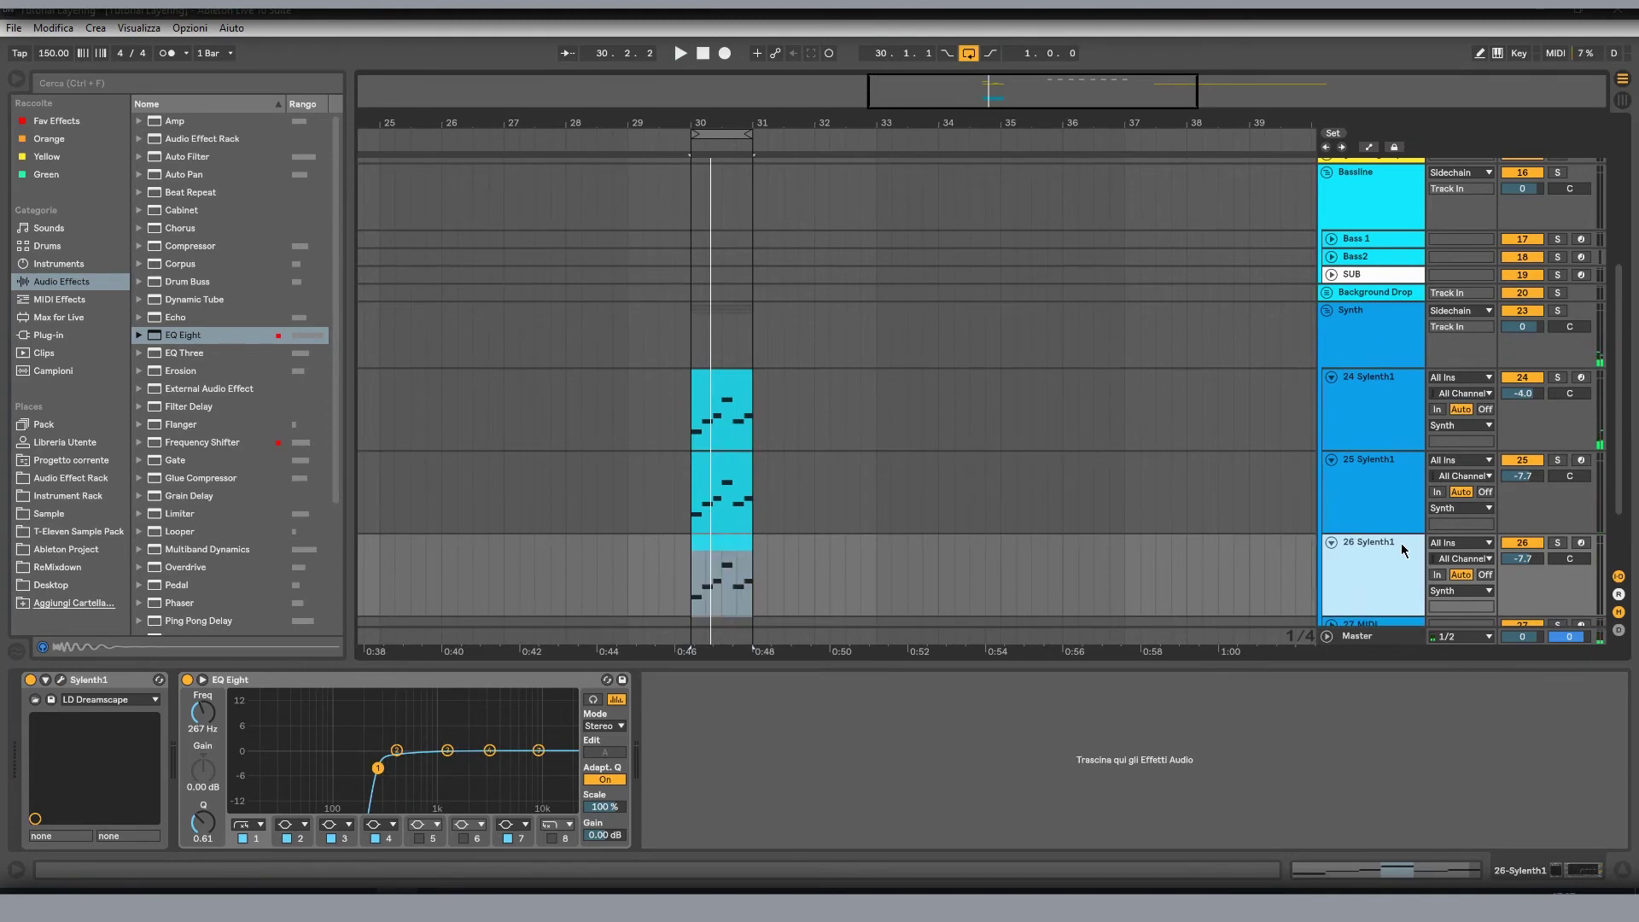
- Load the LD Ferocity preset into Sylenth1 on track 26, play the loop, and close the plug-in window
click(61, 679)
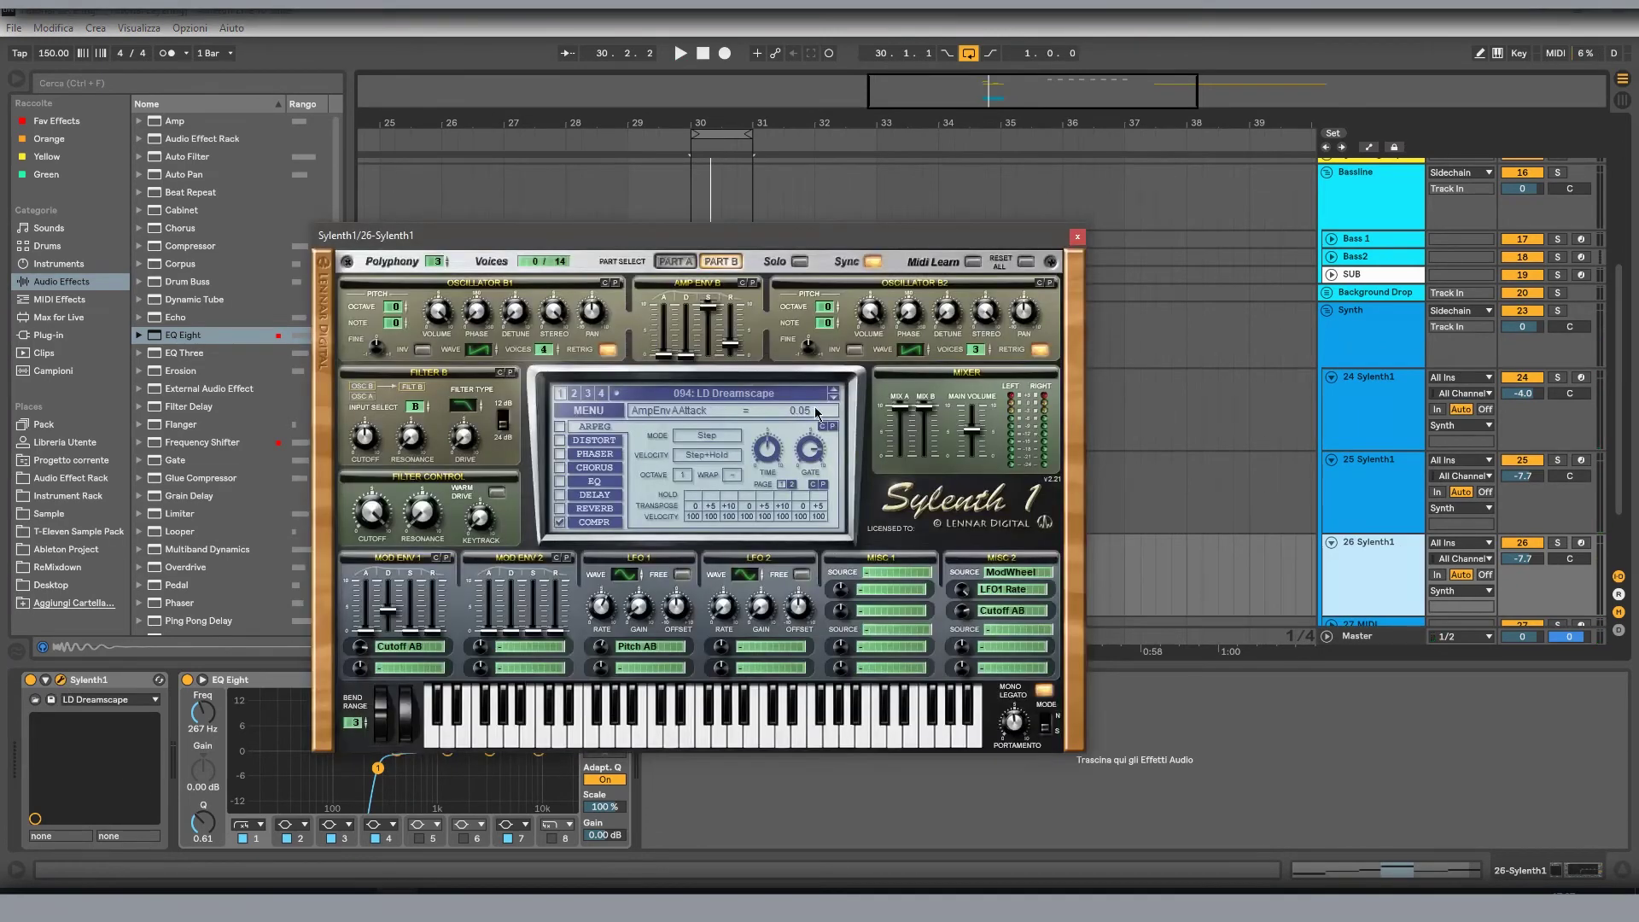
click(683, 376)
click(969, 876)
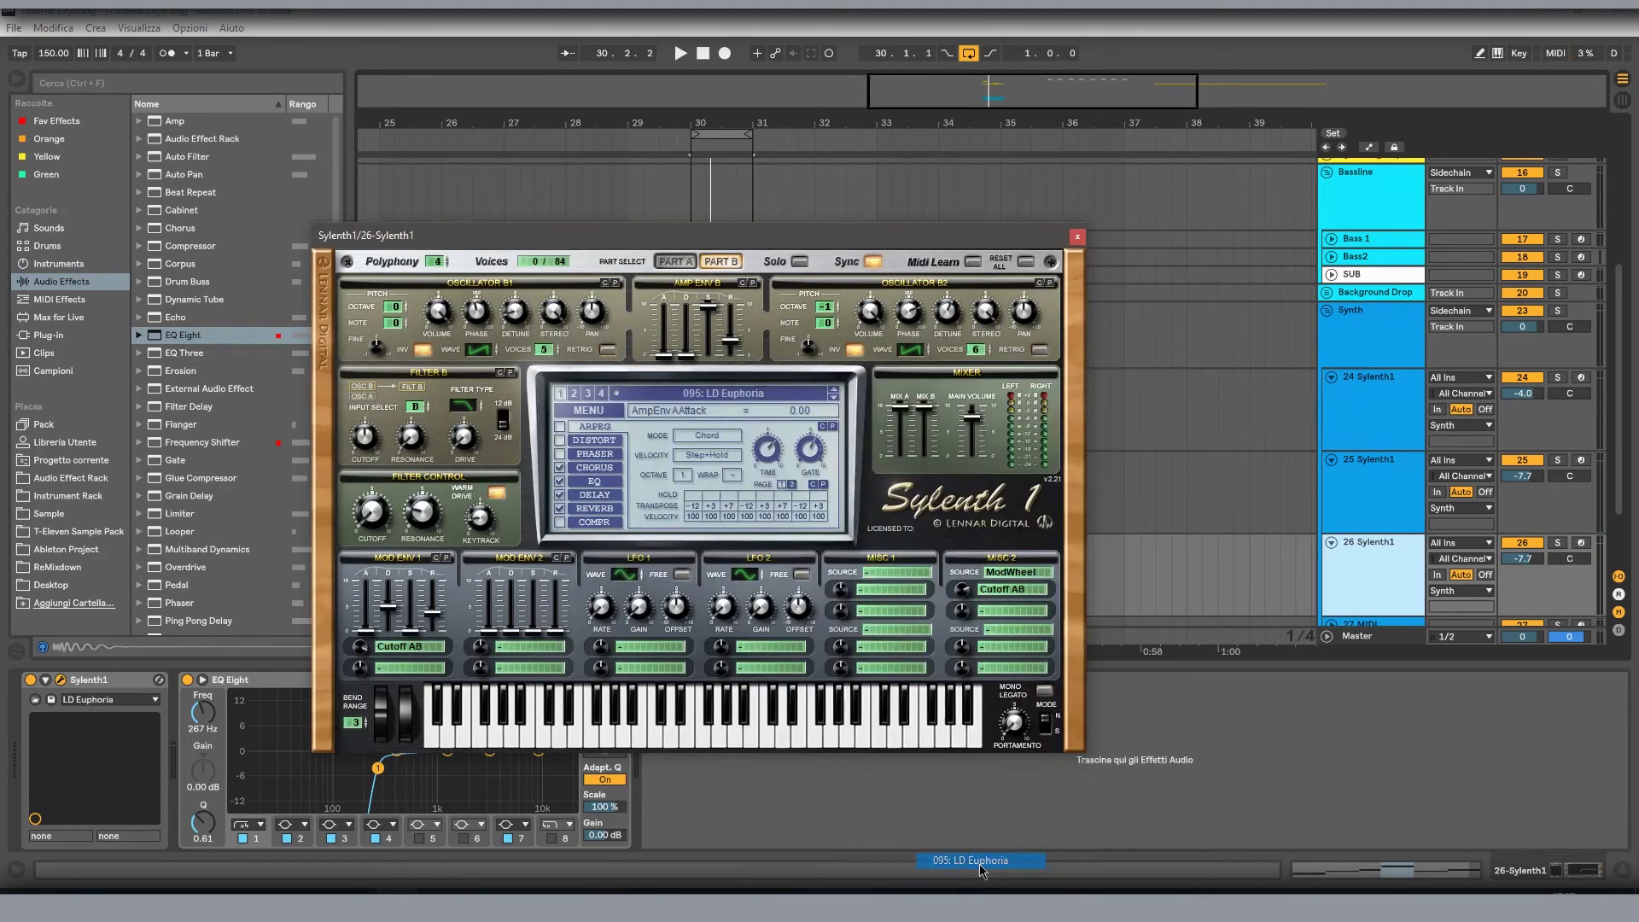
key(space)
click(1077, 239)
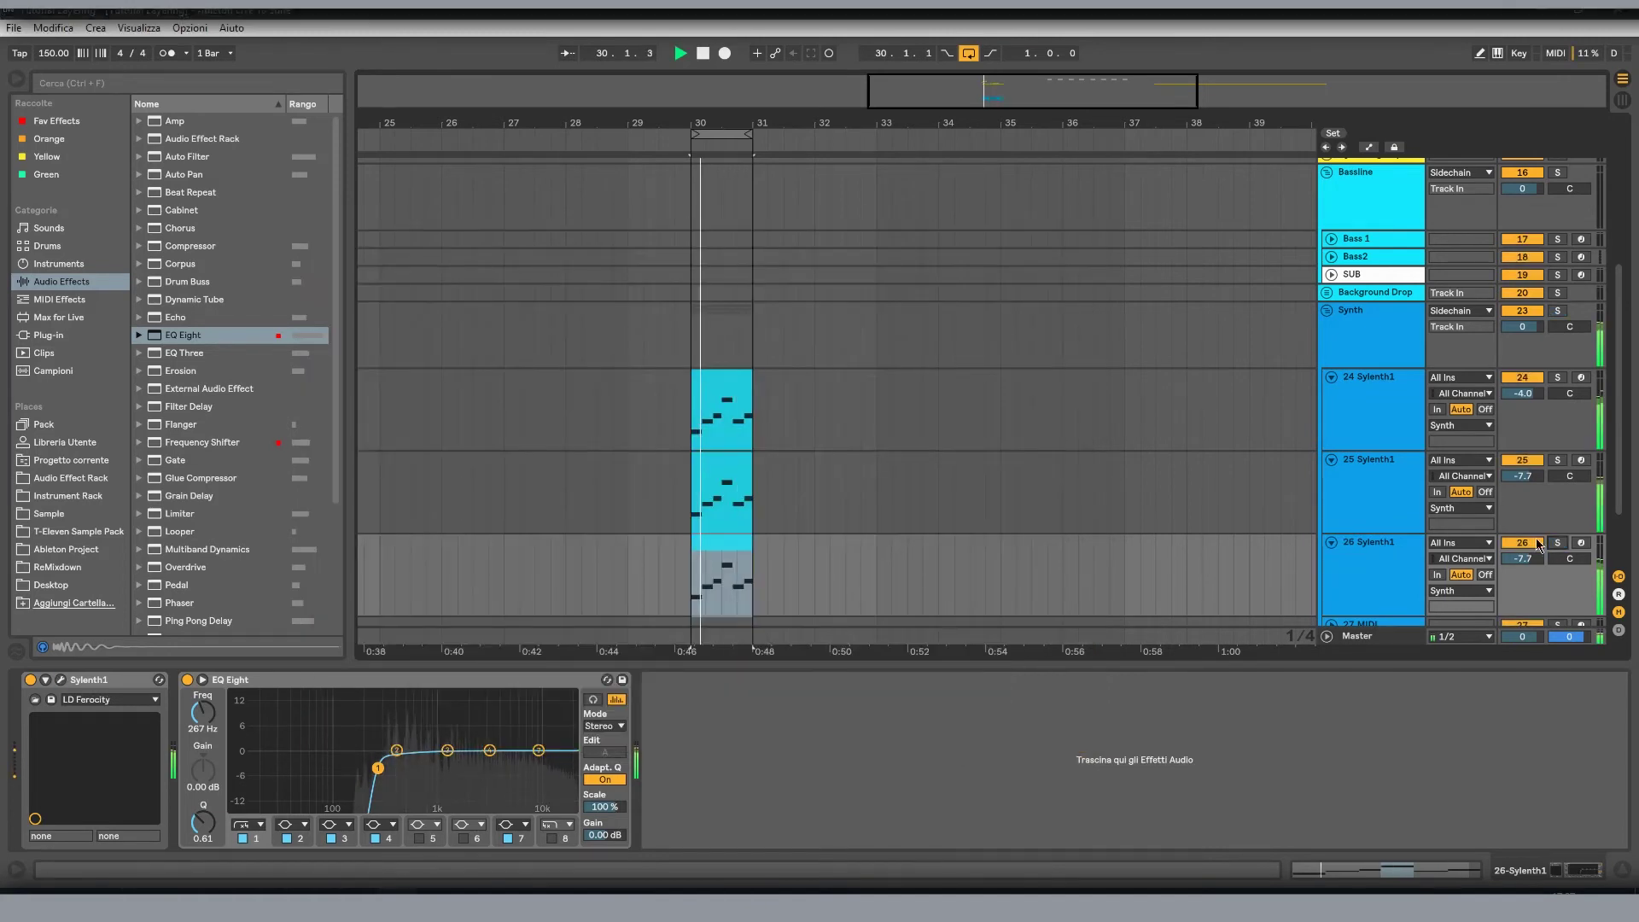
click(737, 561)
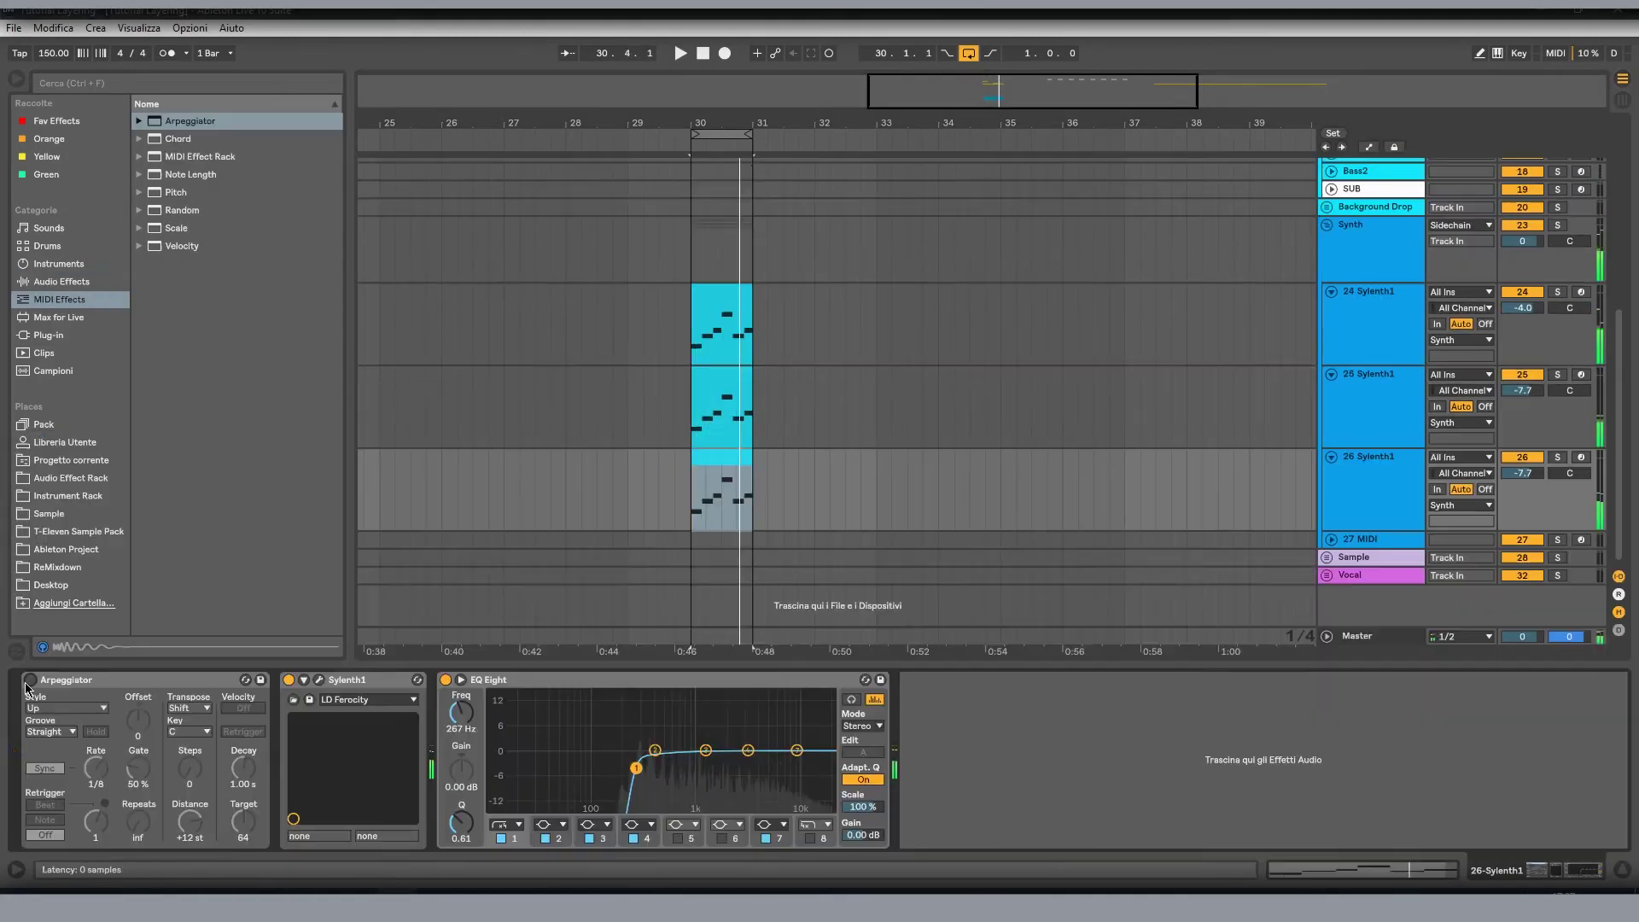
- Set the band 1 low cut of track 26's EQ Eight to 163 Hz and check its Sylenth1 window
drag(637, 769, 614, 771)
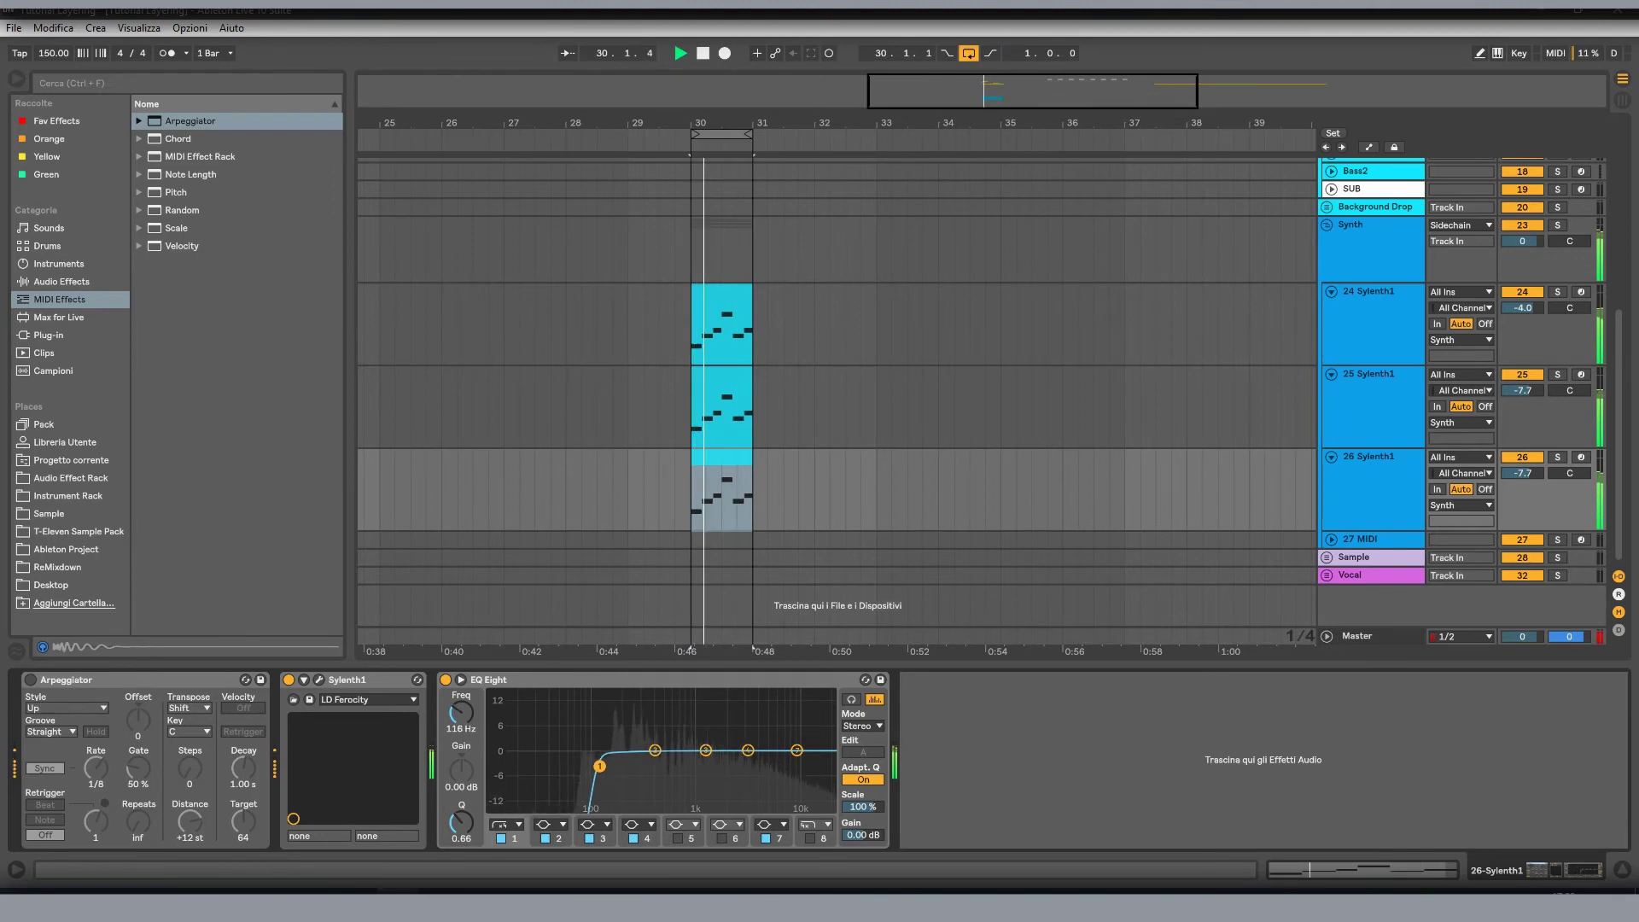
key(space)
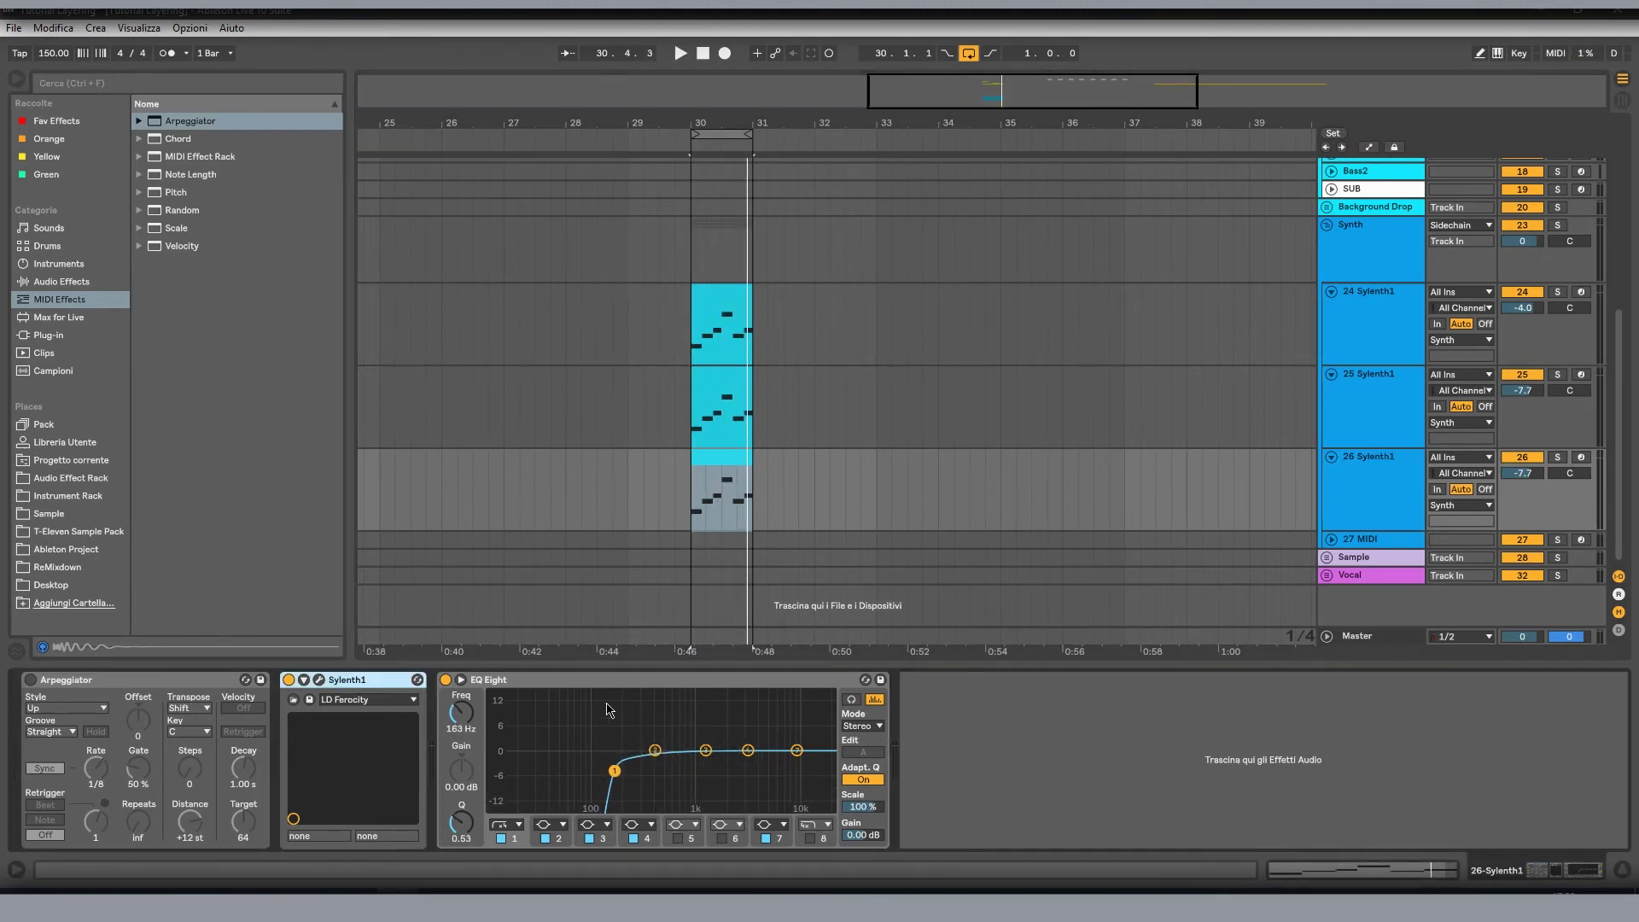
click(320, 681)
click(1082, 234)
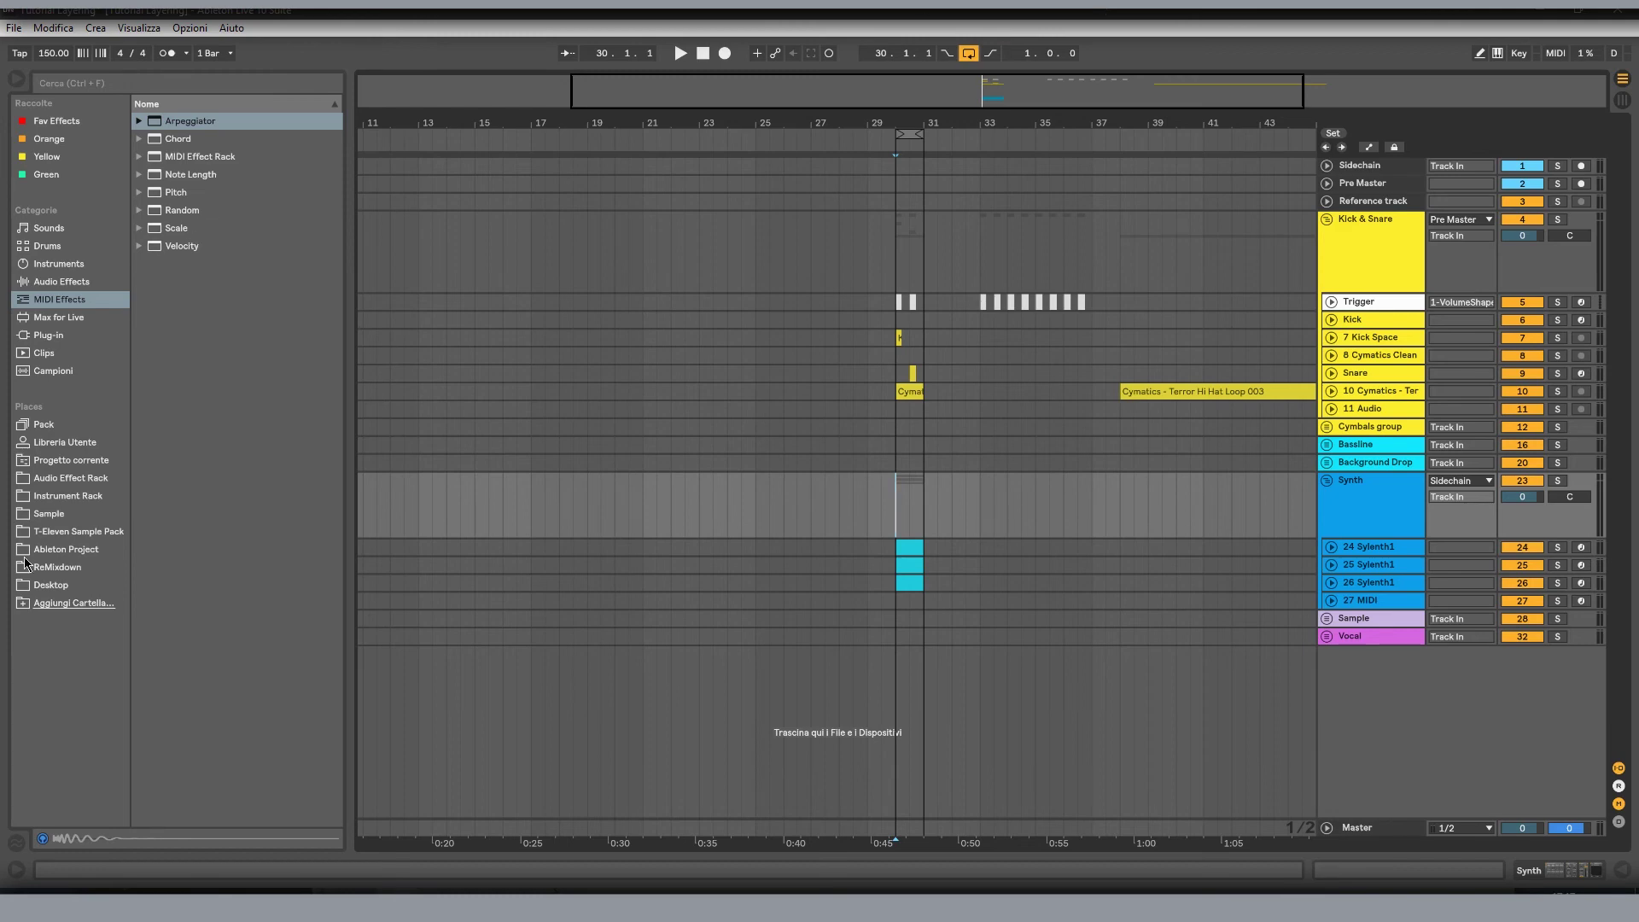
- Show the Sample folder in the browser and pan the 25 Sylenth1 track to 14L
click(125, 510)
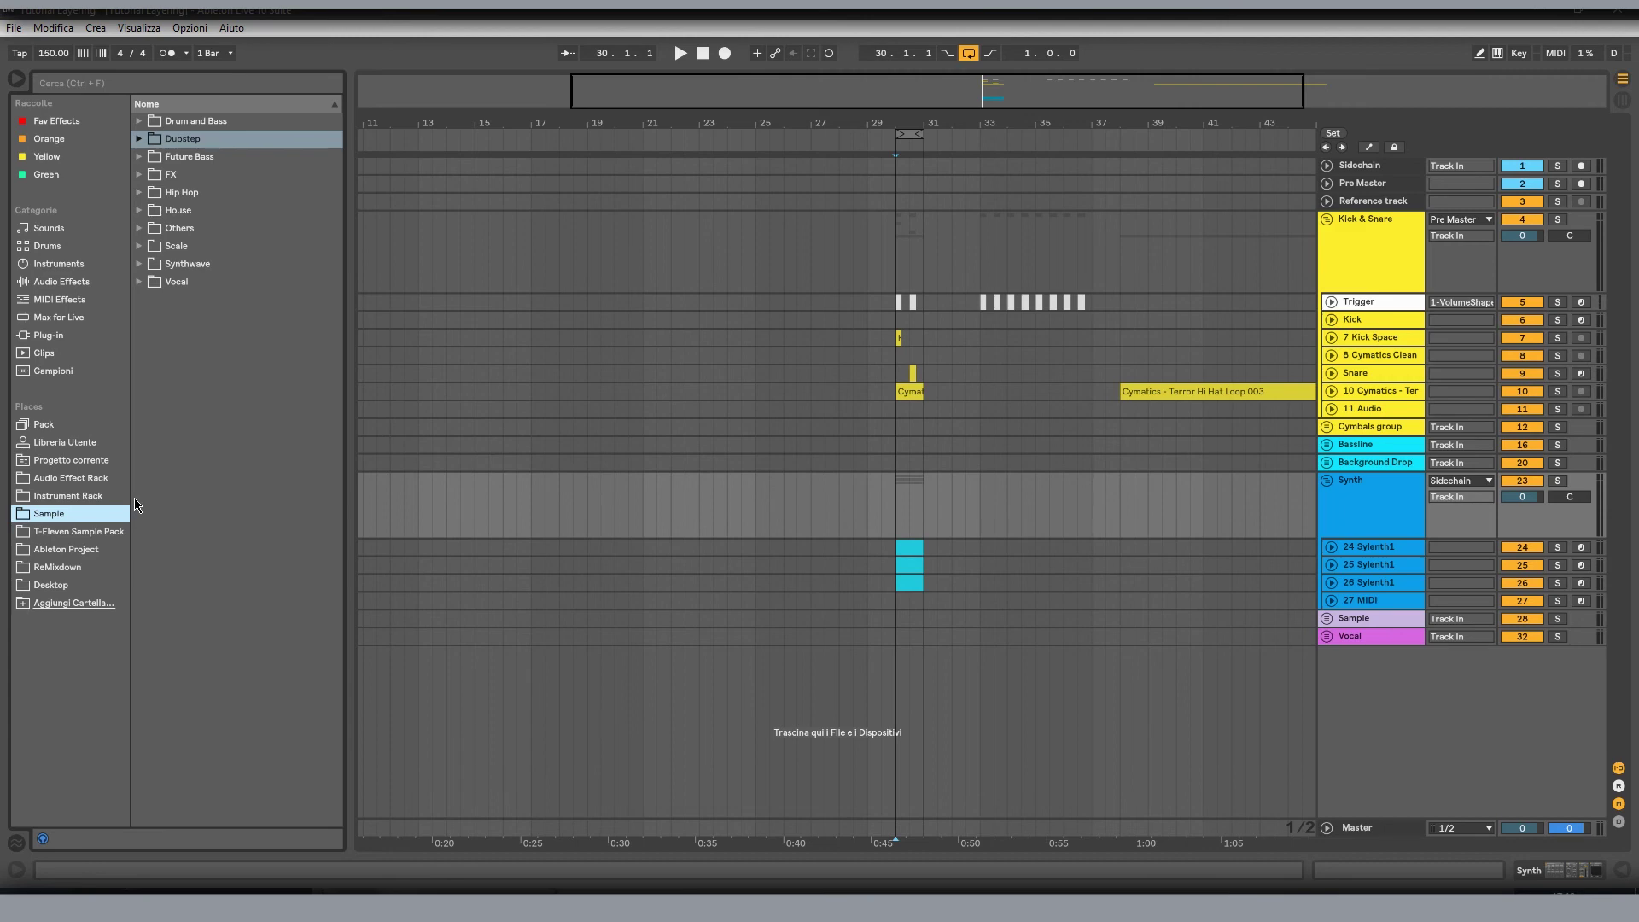
click(1358, 547)
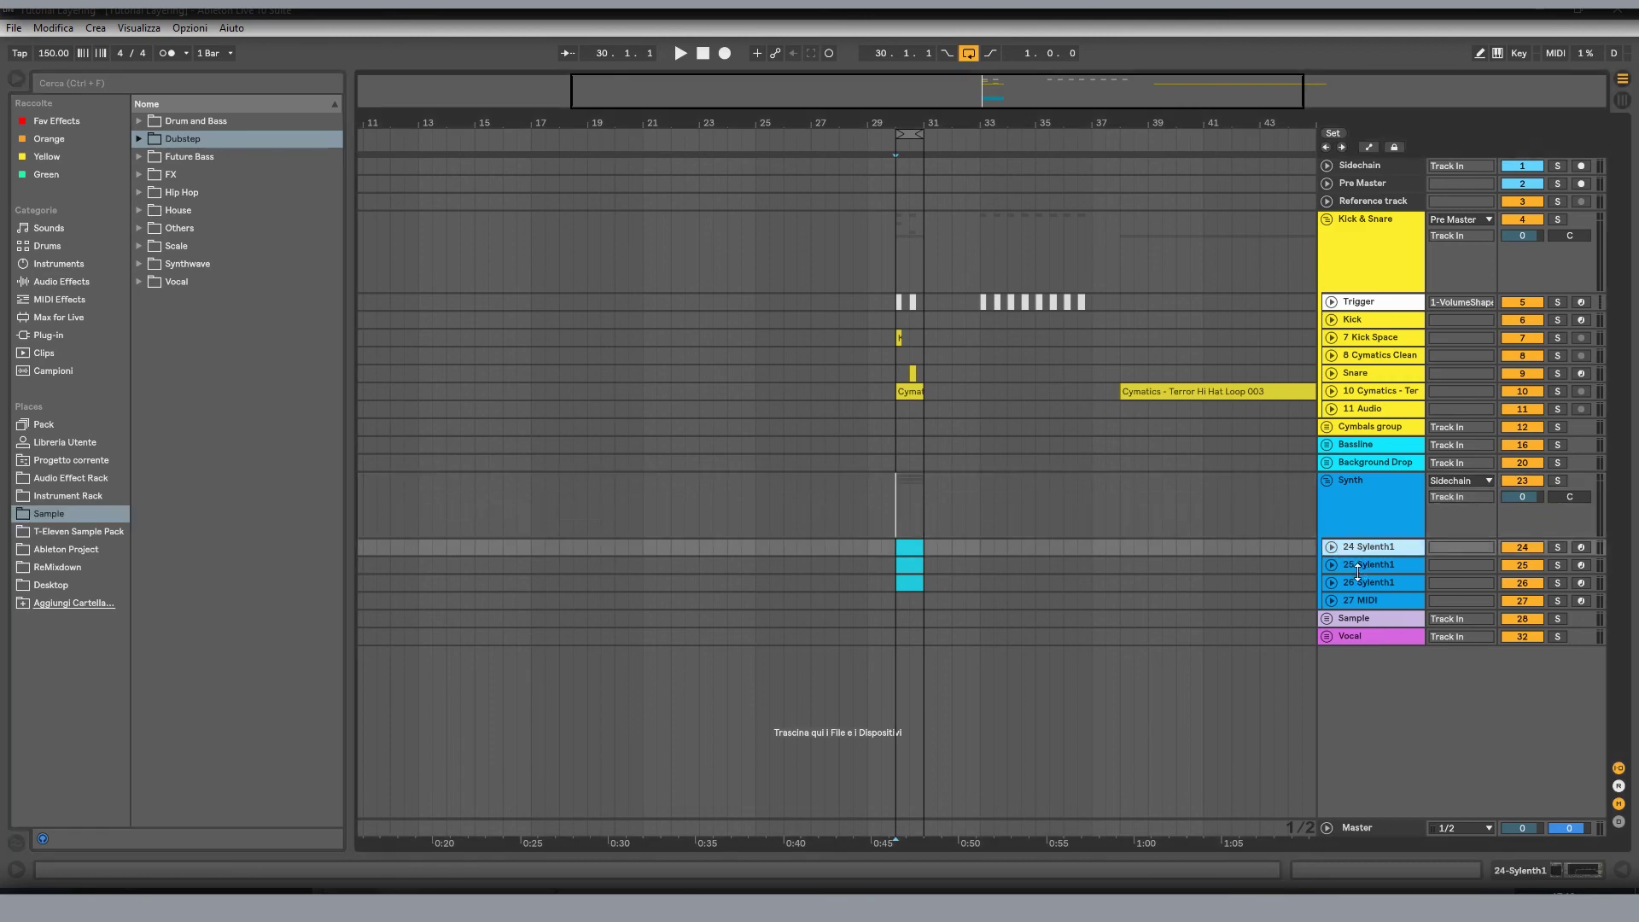
click(1357, 565)
click(1330, 546)
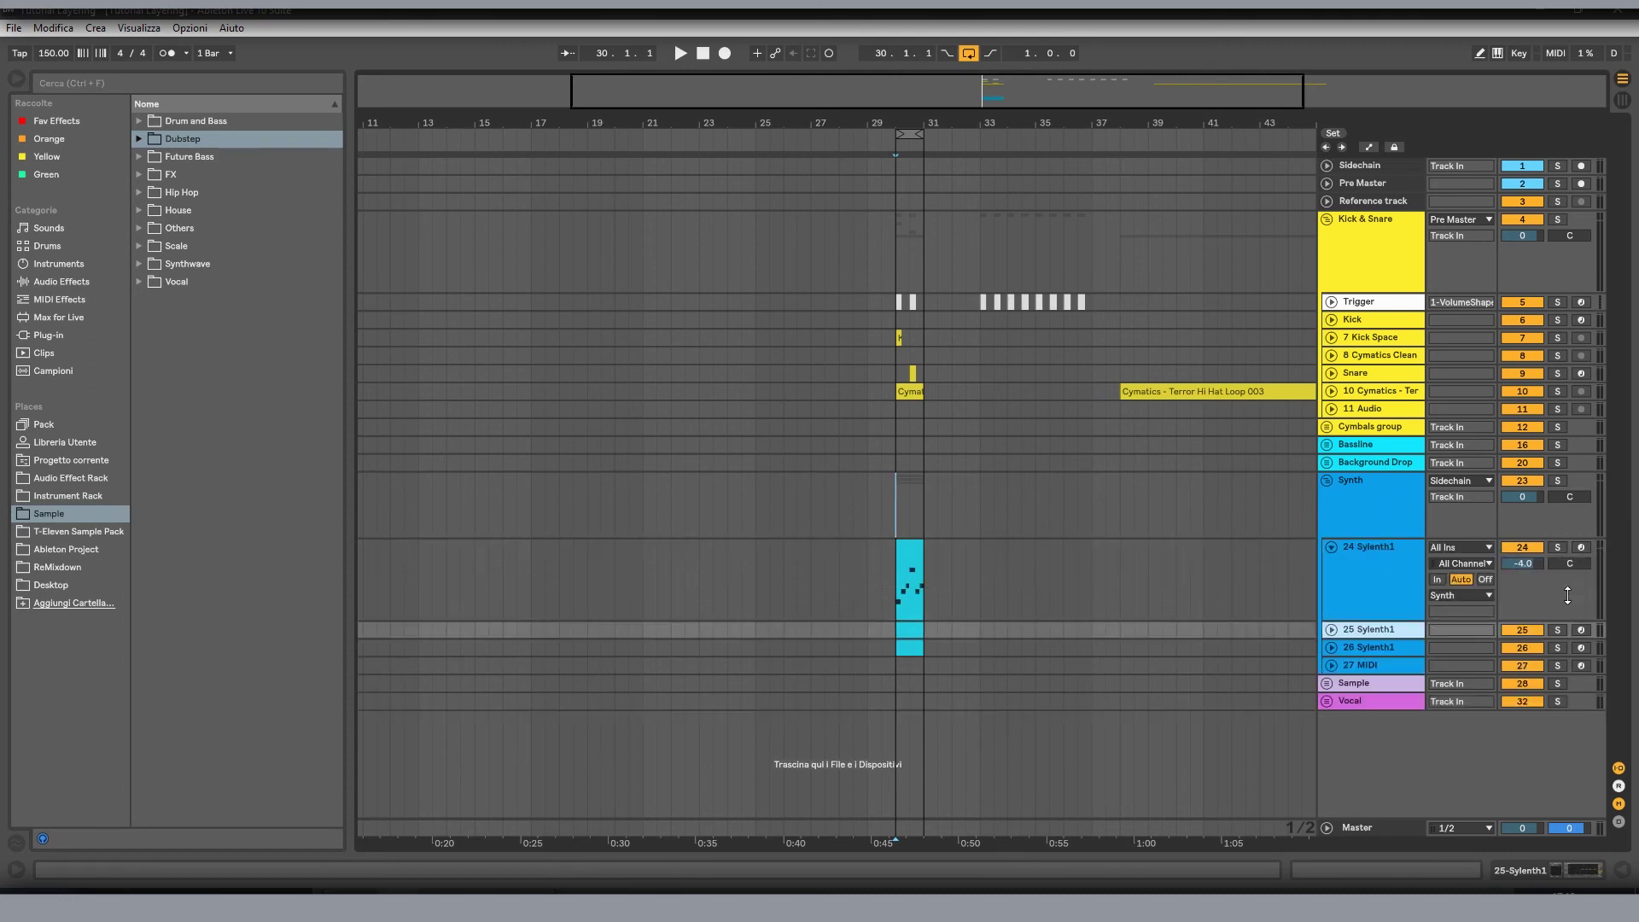
click(1330, 629)
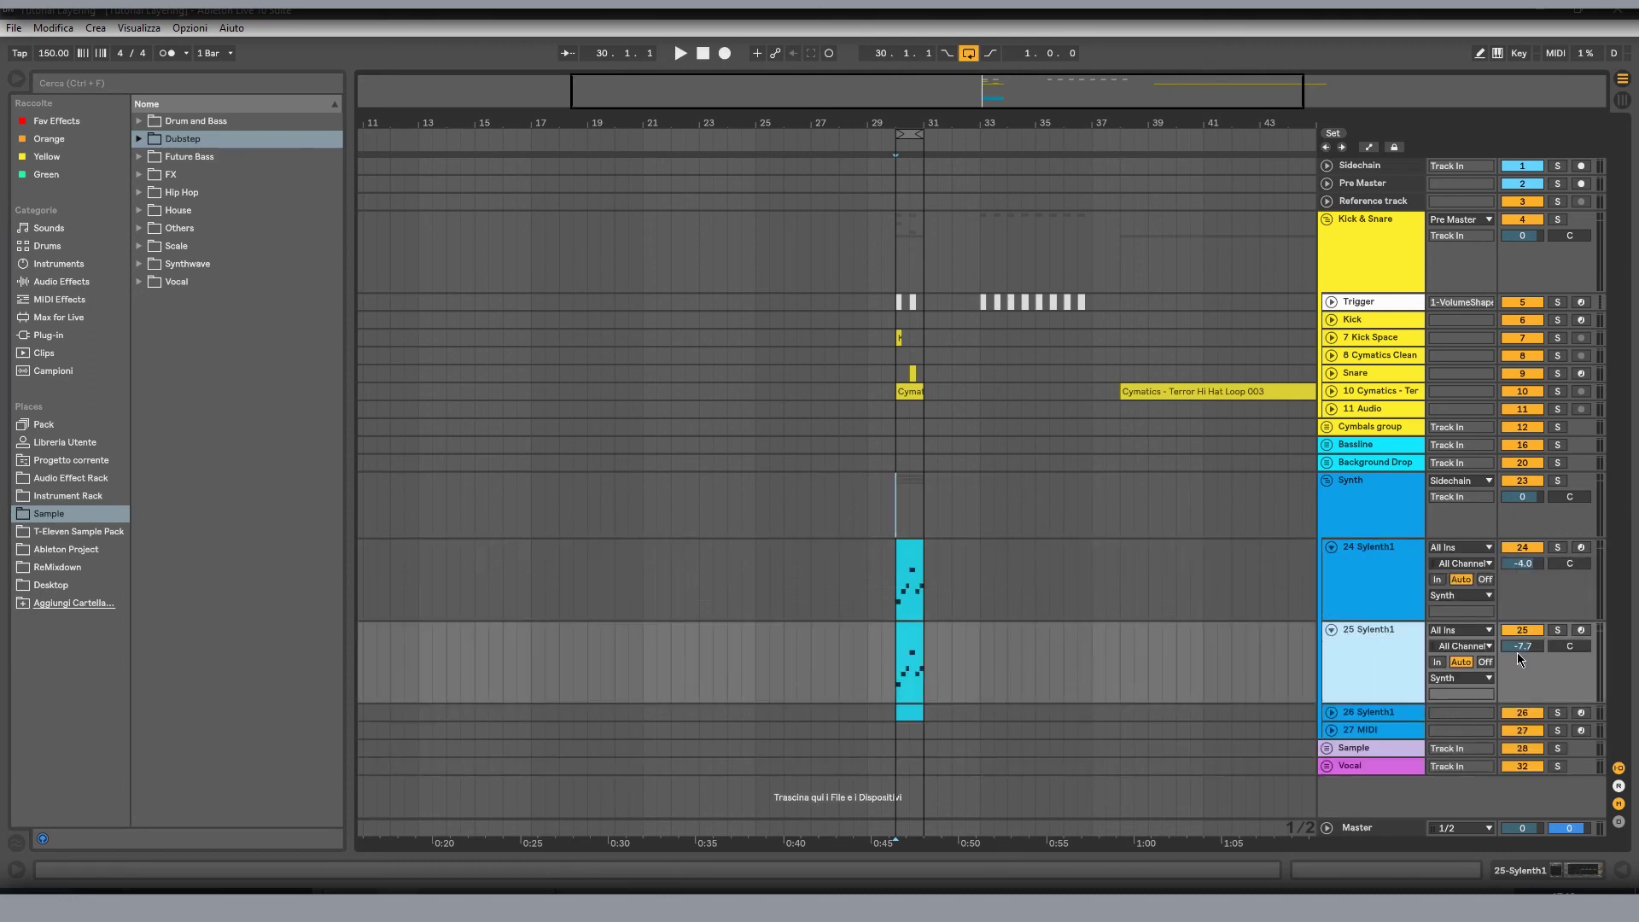
drag(1575, 651, 1575, 662)
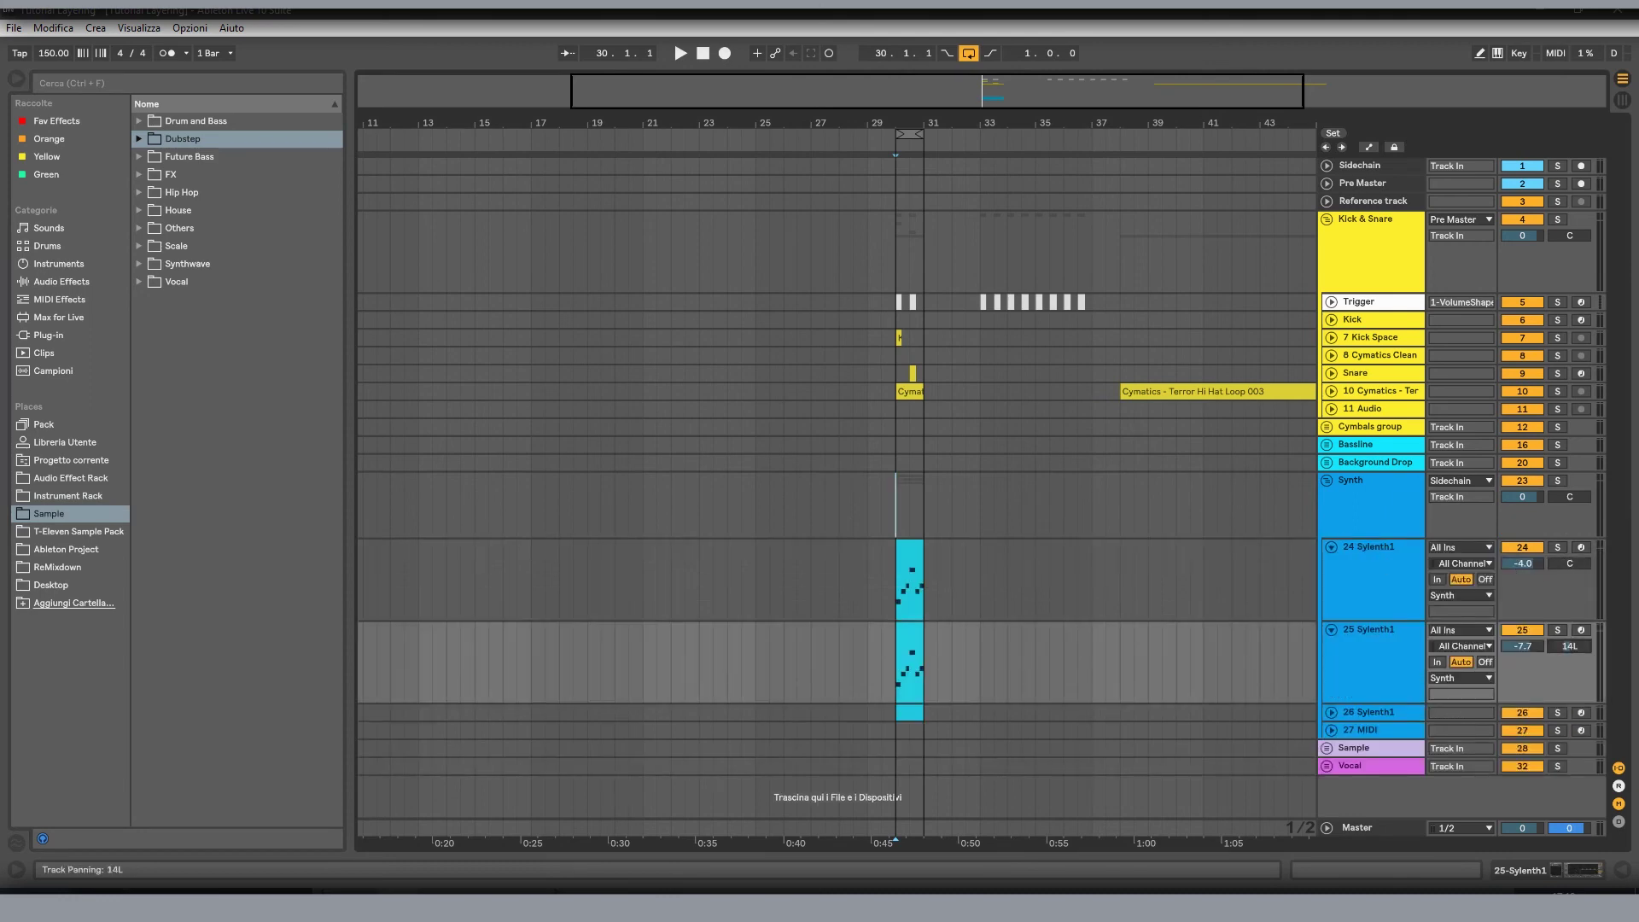
- Pan the 26 Sylenth1 track to 19R and play the loop from bar 30
click(1332, 714)
drag(1570, 732, 1570, 726)
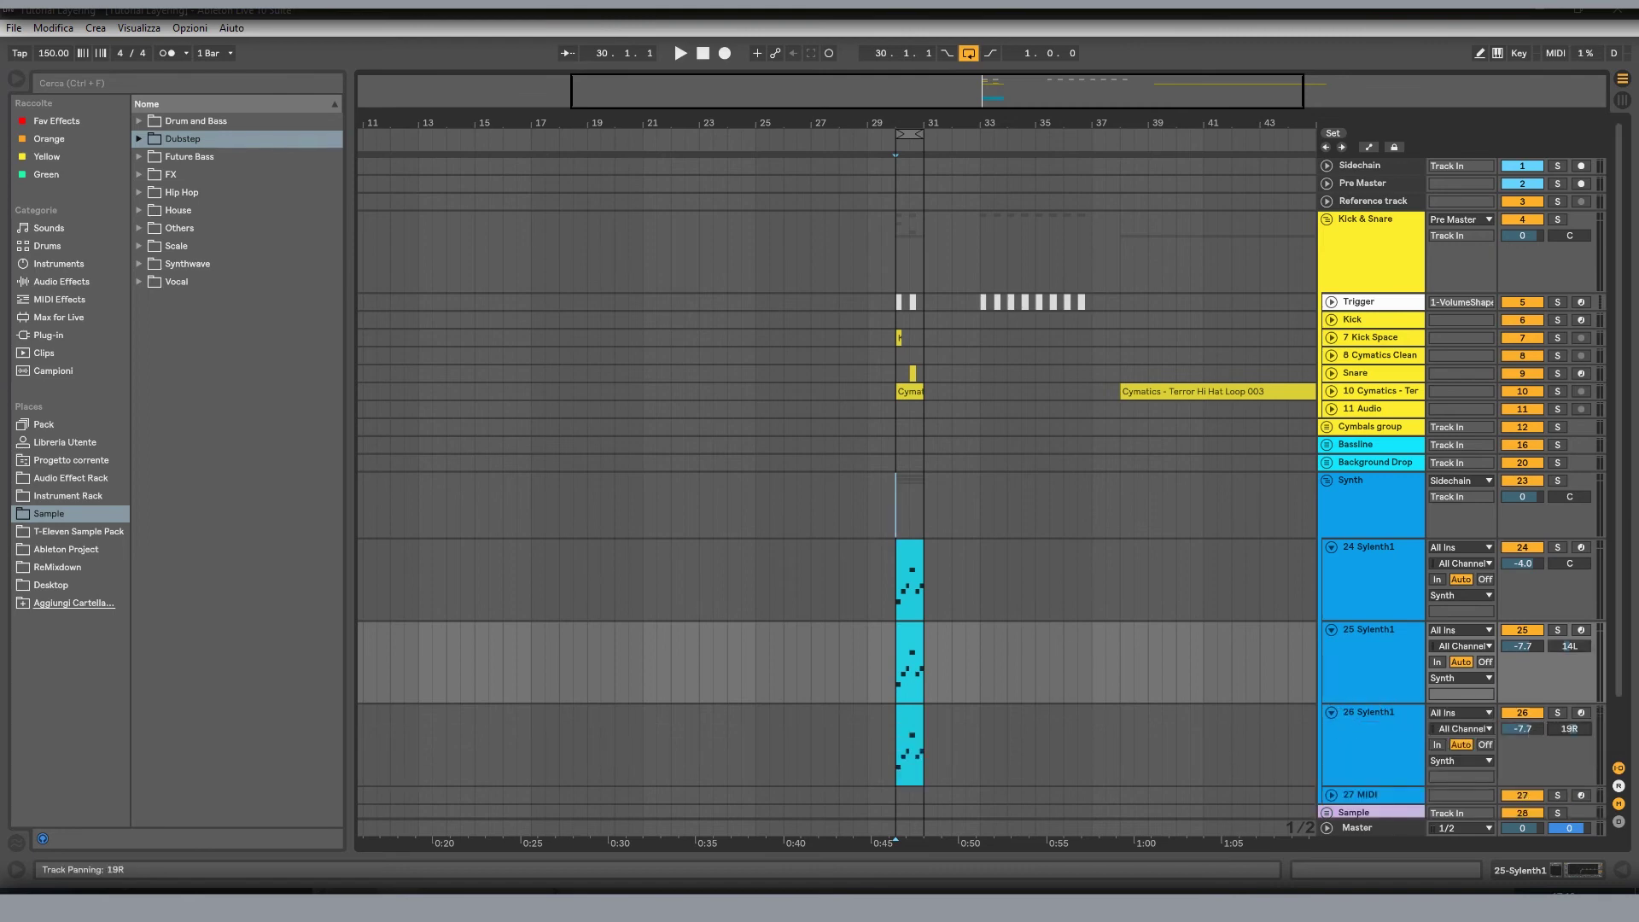
click(896, 683)
key(space)
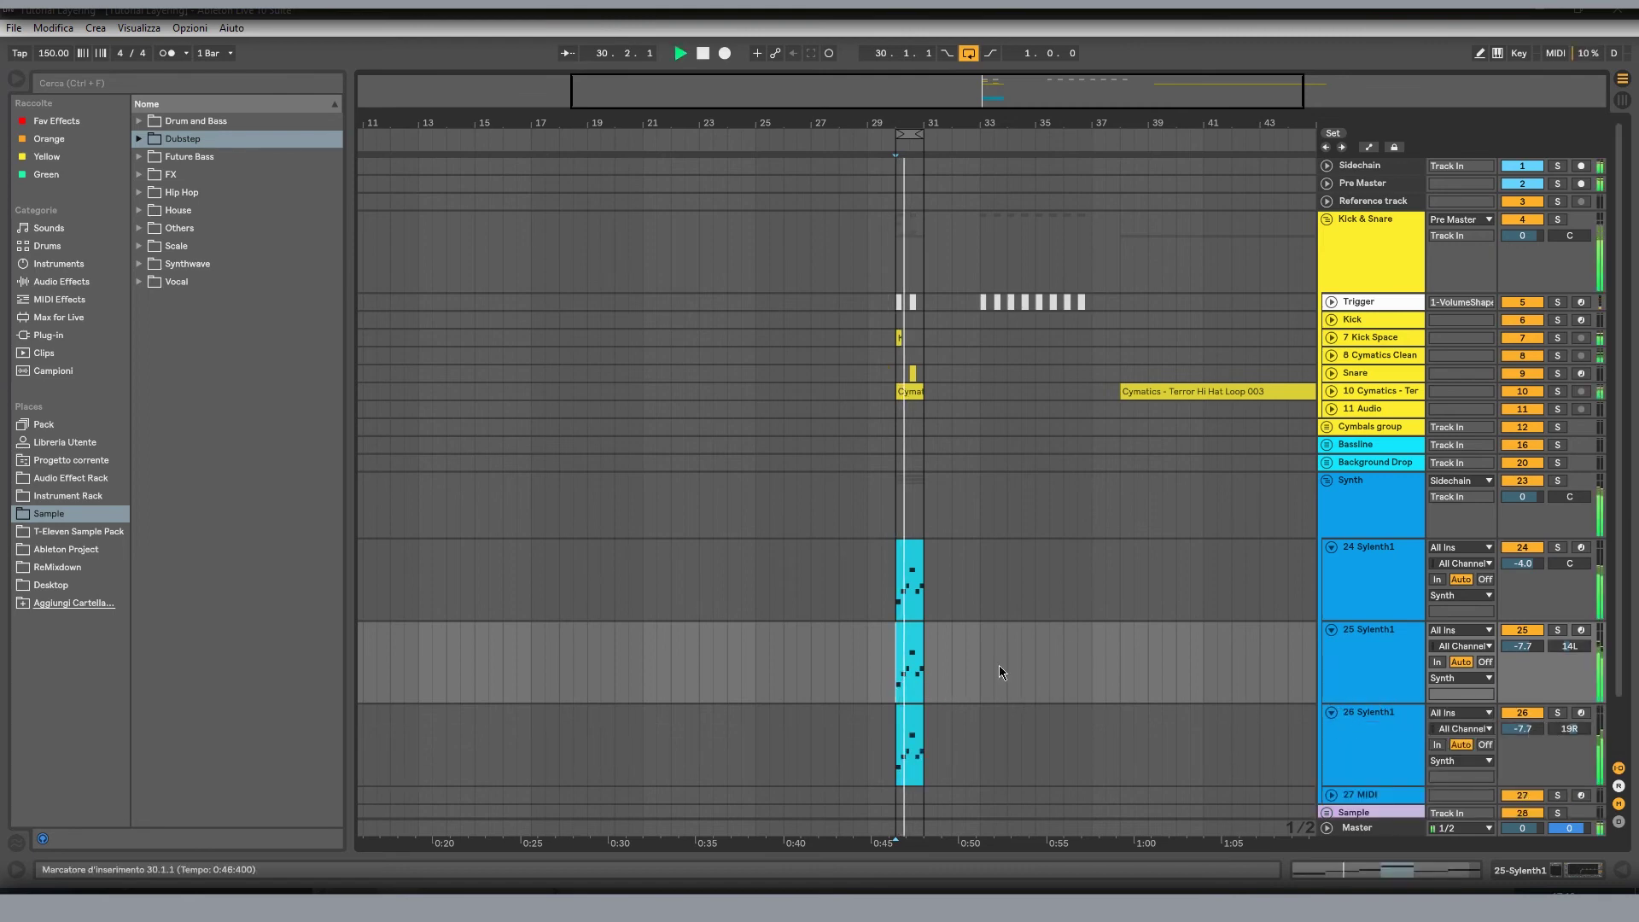
- Place Verse.wav and Verse VOCODER FX.wav from the 4 - Stay With Me (140 BPM) folder on new audio tracks at bar 17
scroll(1002, 678, down, 2)
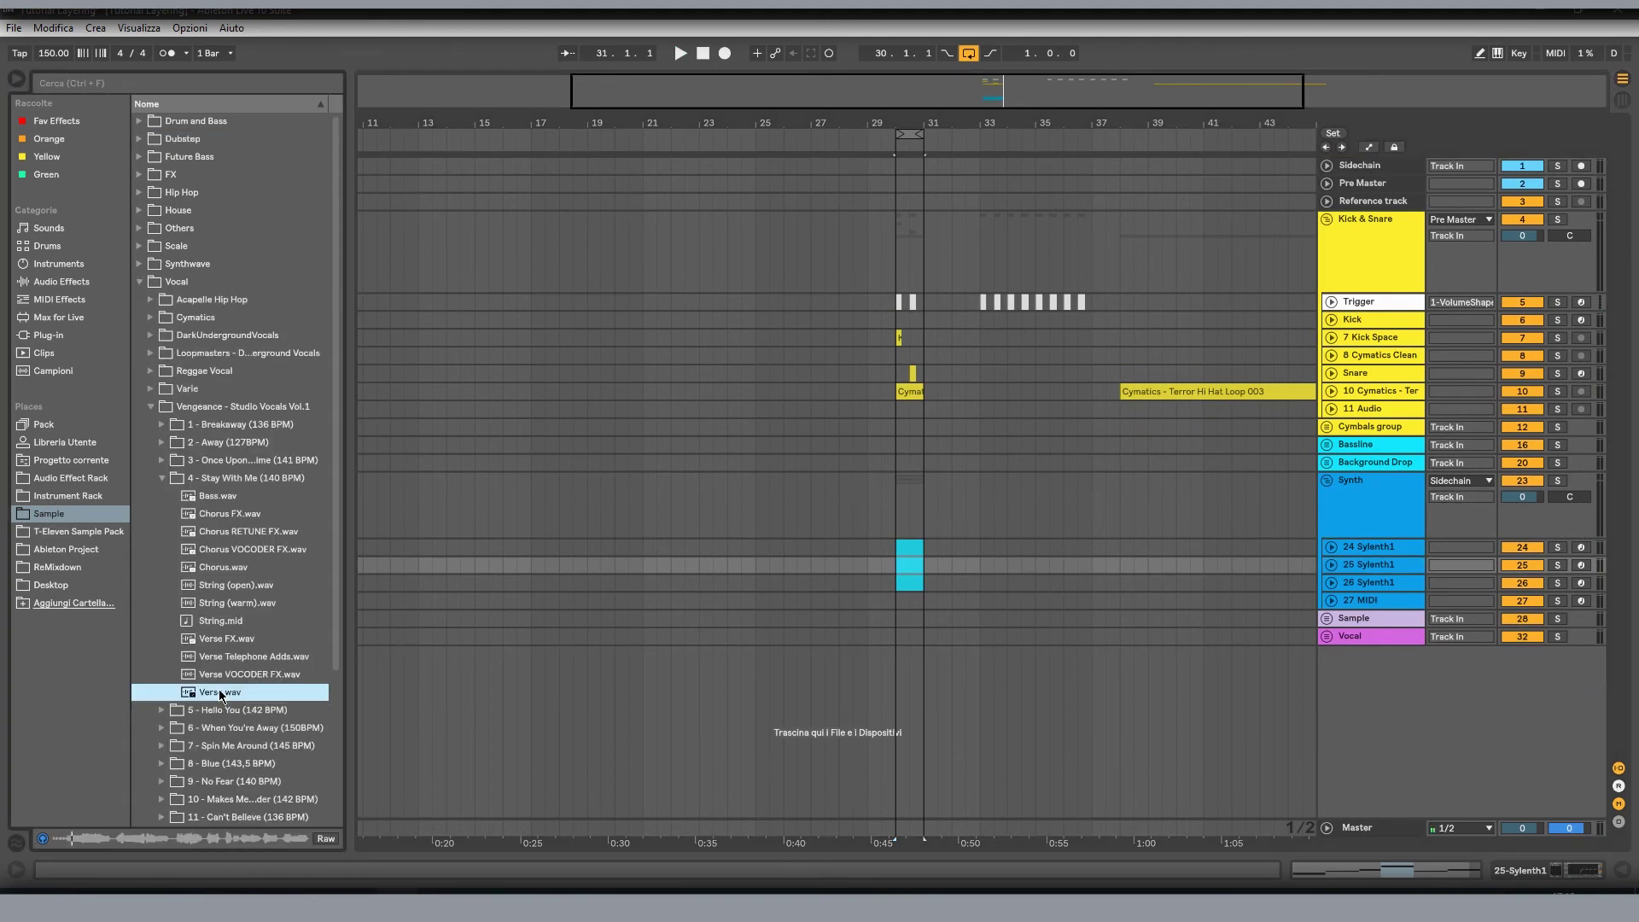
drag(219, 694, 534, 666)
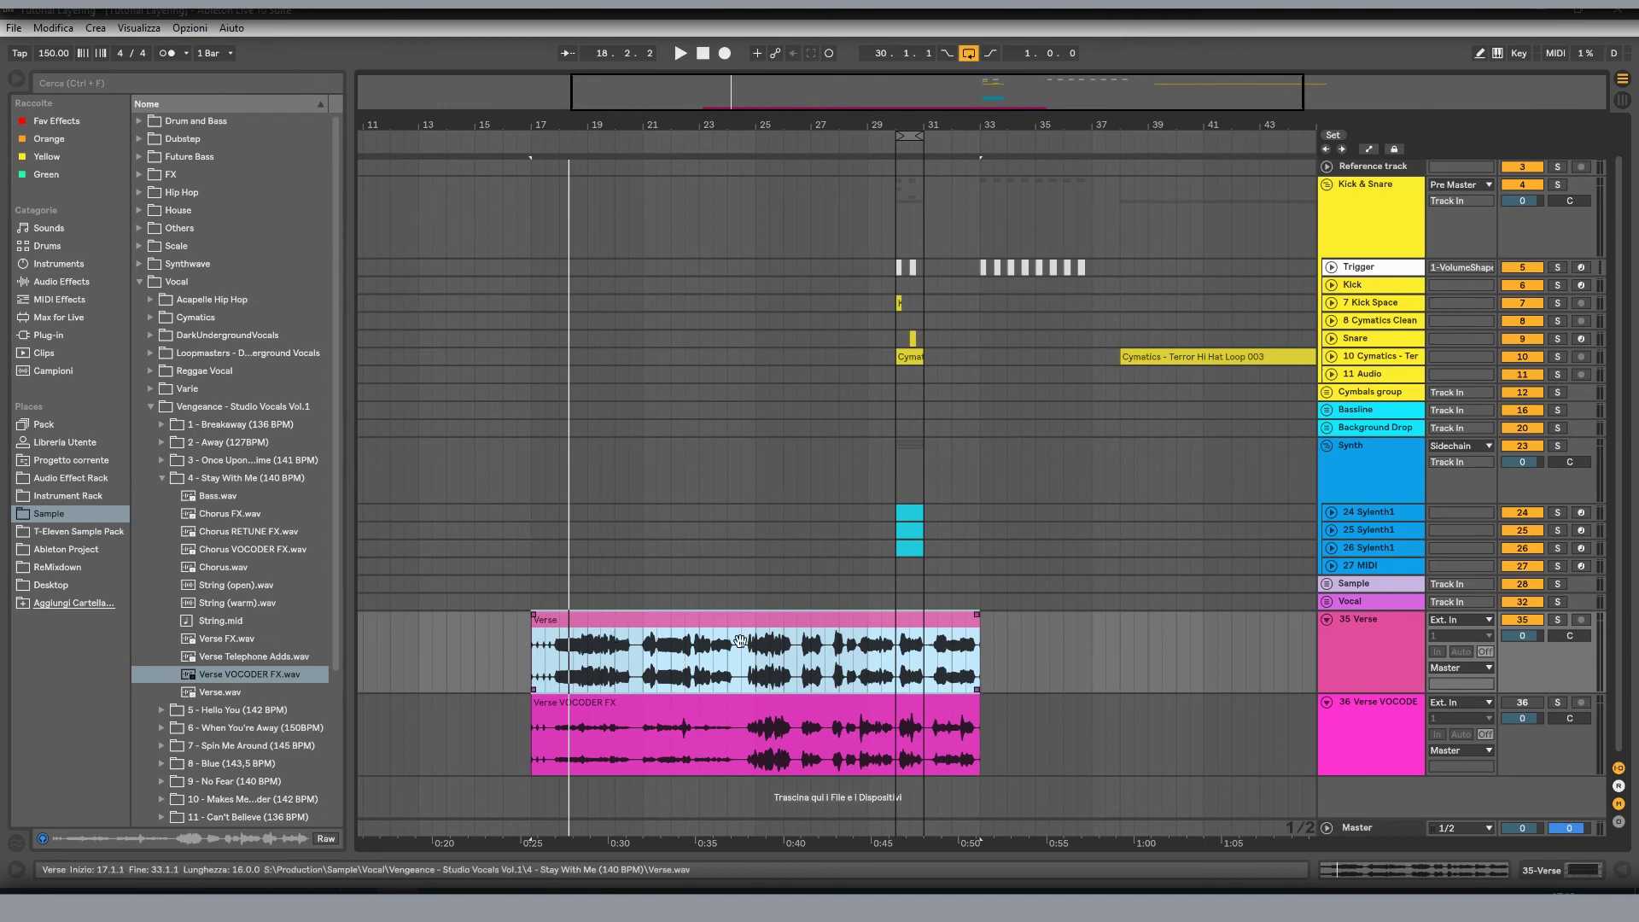
- Duplicate the 35 Verse track, transpose the copy's clip to -12 st, and set the copy's volume to -11.1
click(1391, 669)
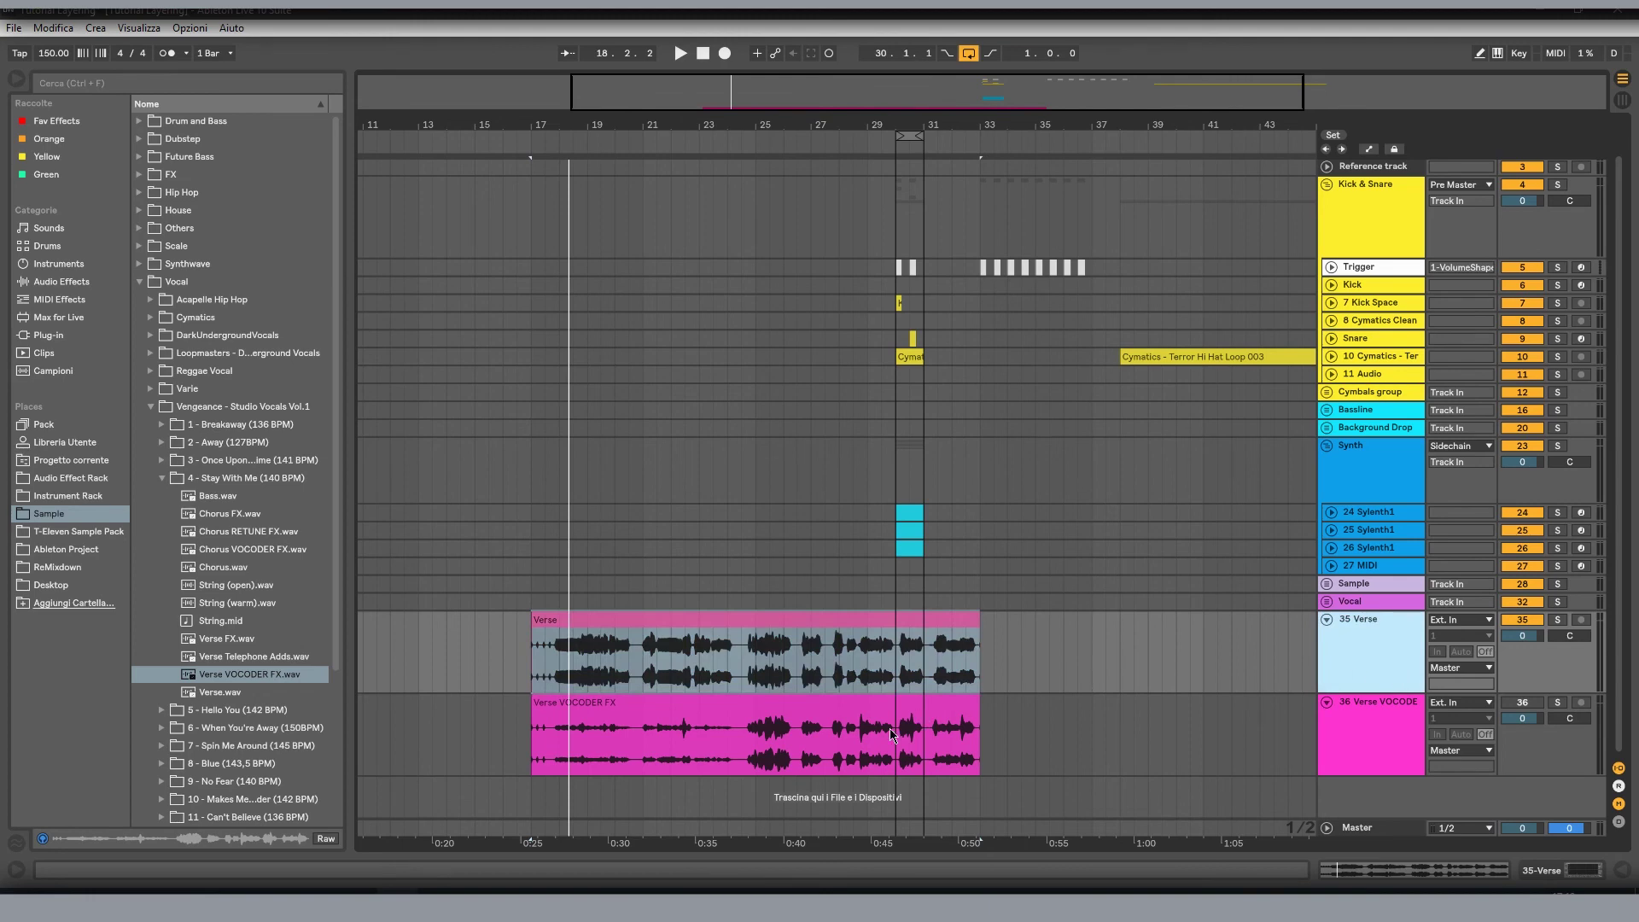
key(ctrl+d)
key(ctrl+d)
double_click(973, 589)
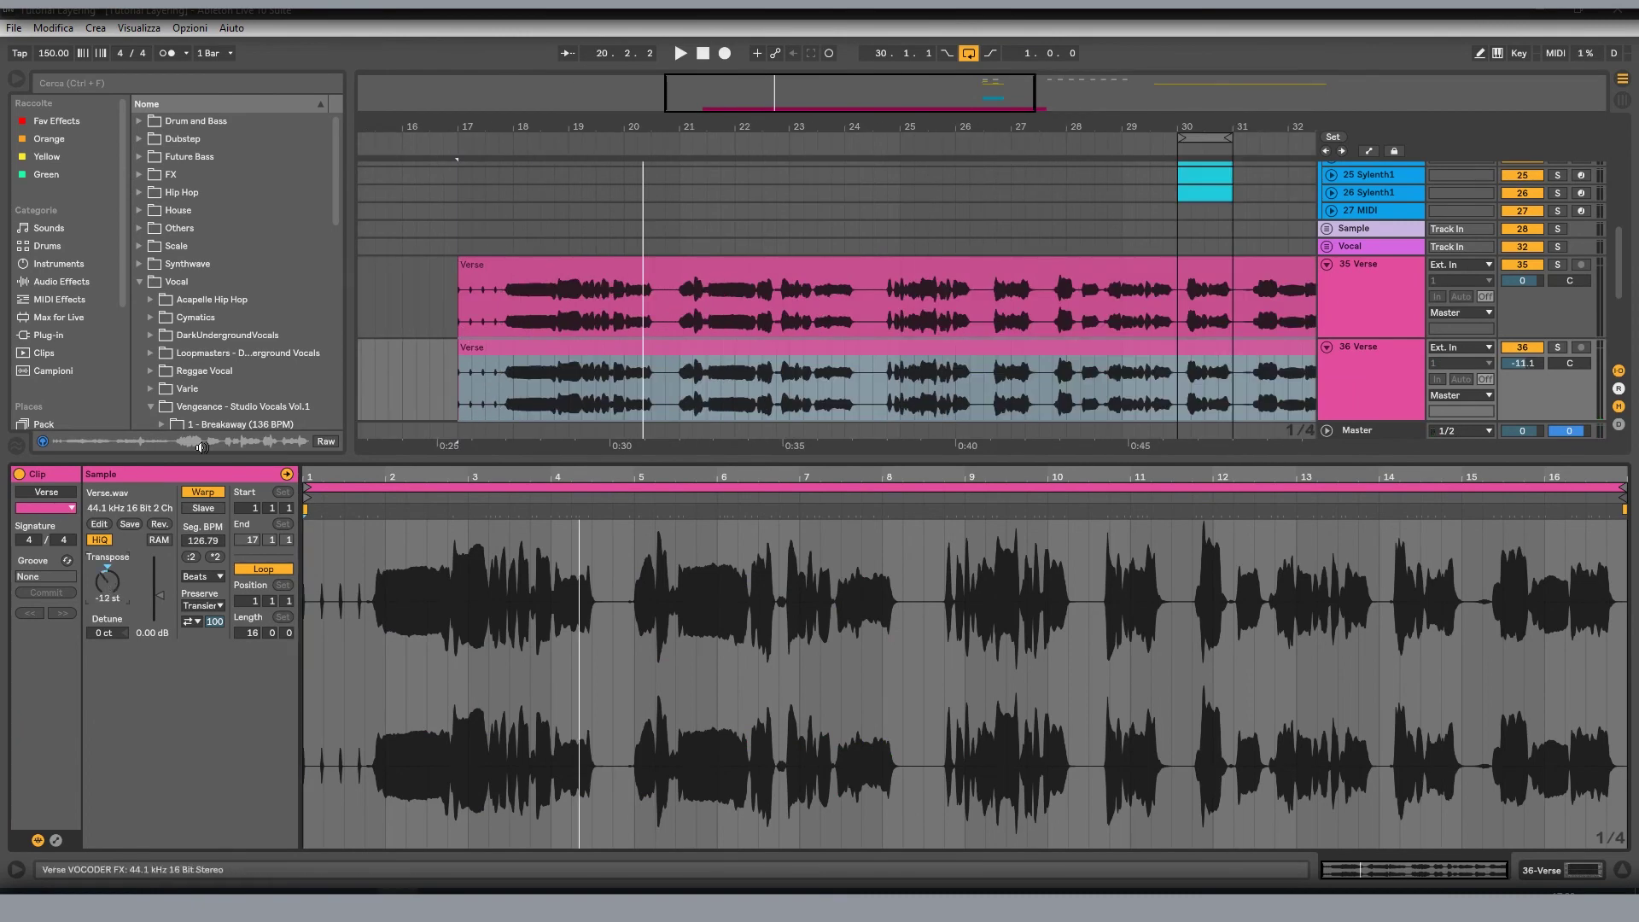
- Duplicate the original Verse track again, transpose the new copy's clip to 12 st, and play the vocals
key(ctrl+d)
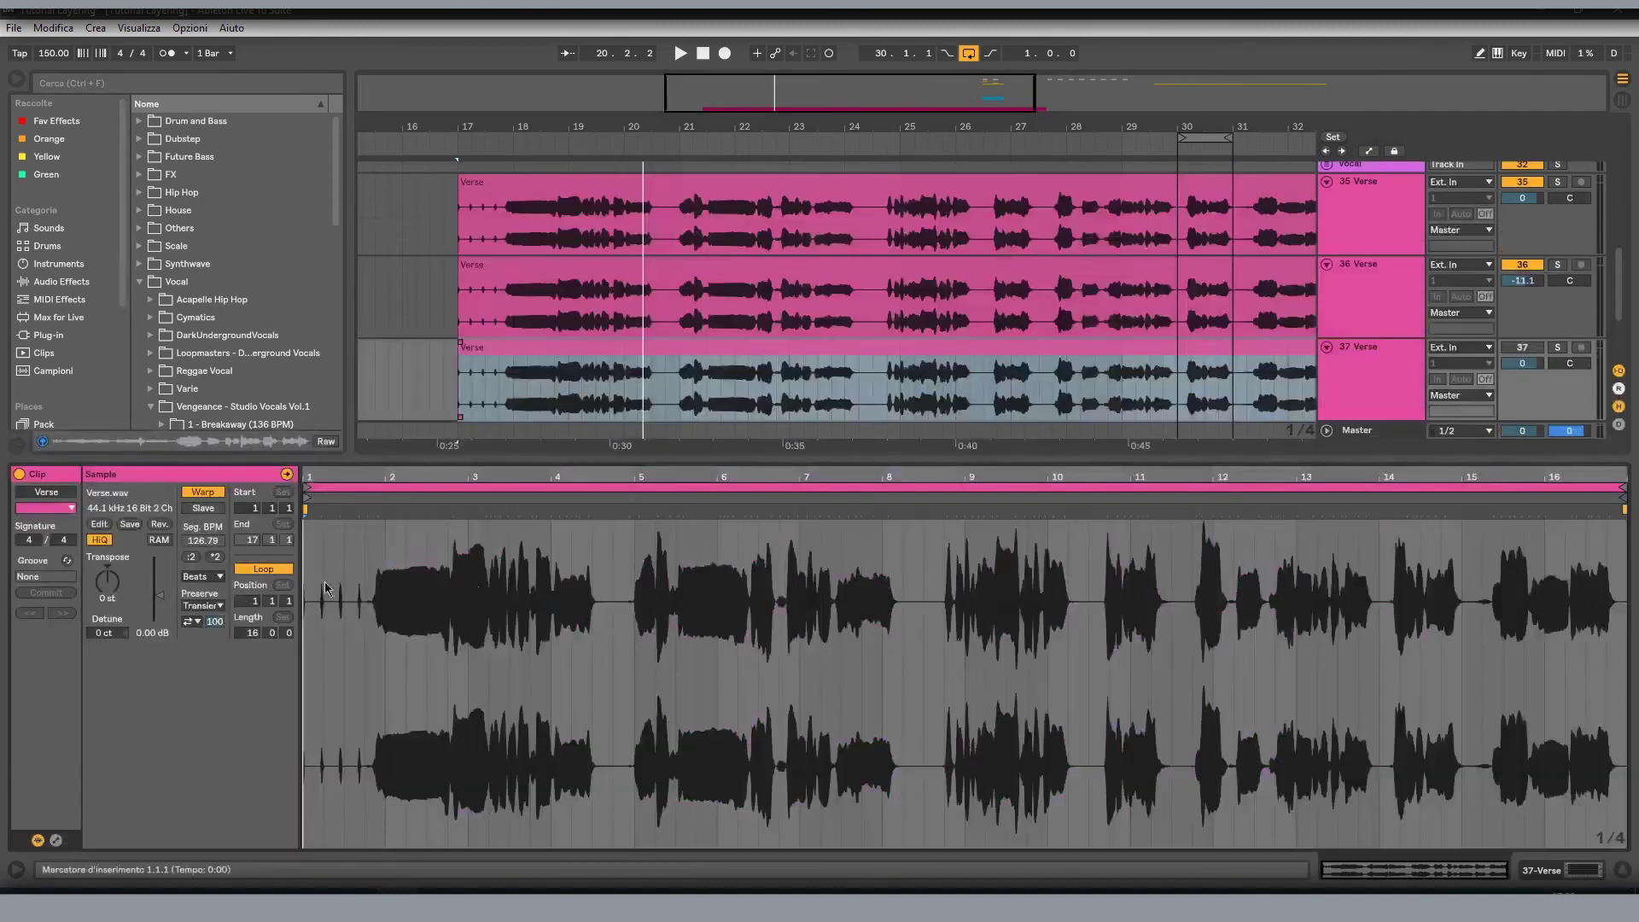
key(space)
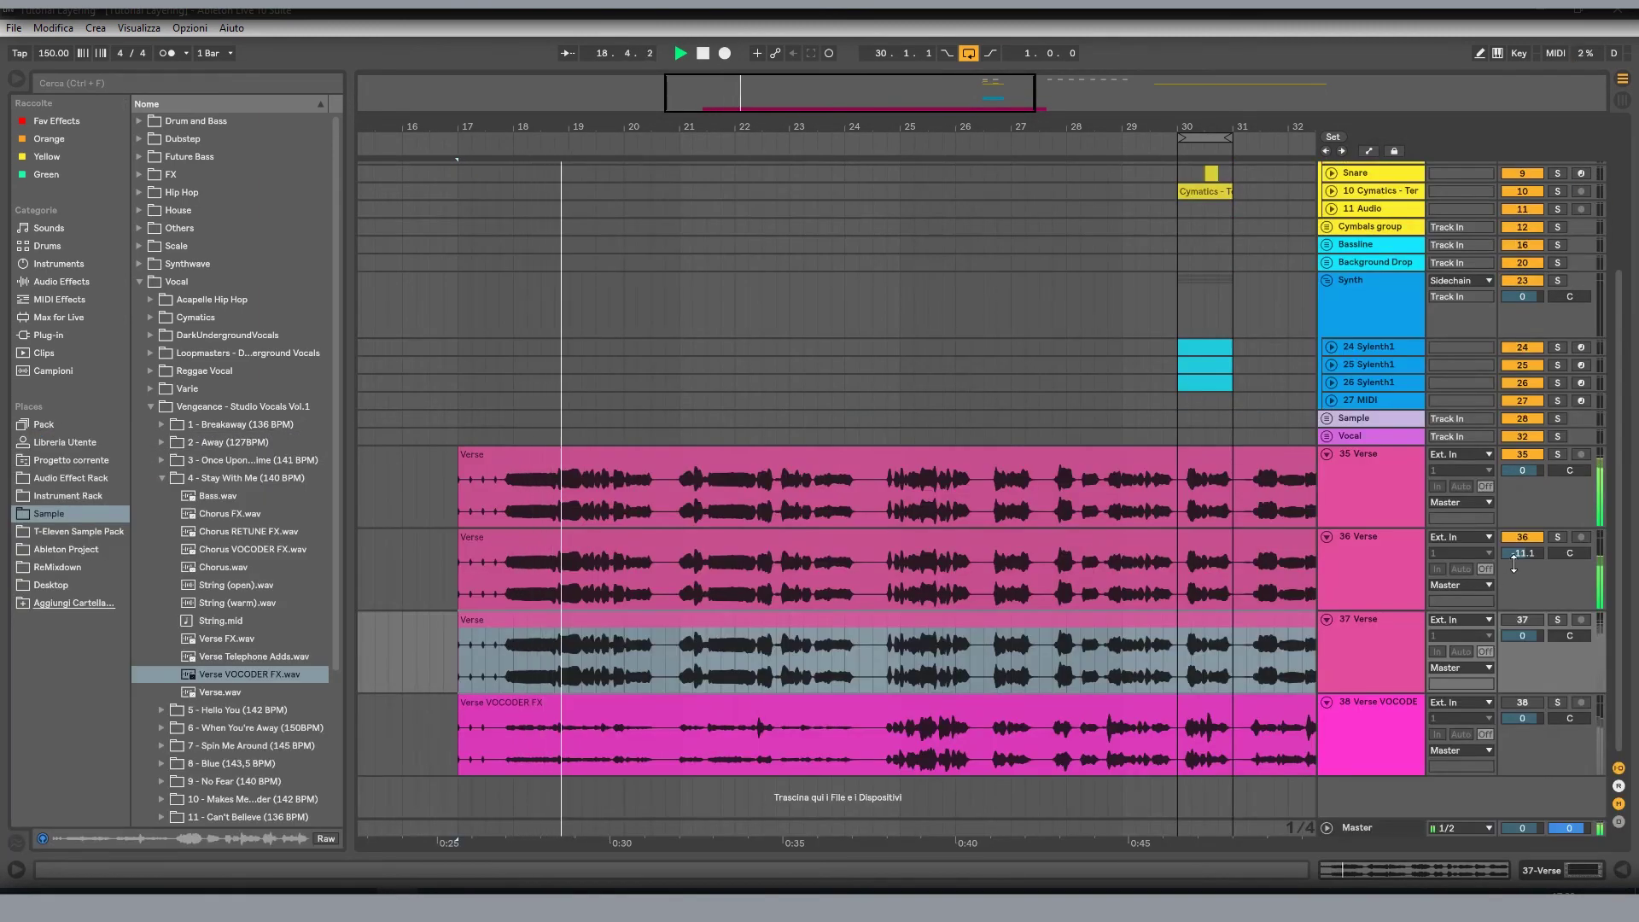
- Set 36 Verse to volume -12.4 and pan 22L, and 37 Verse to volume -16.0 and pan 13R
drag(1513, 564, 1513, 570)
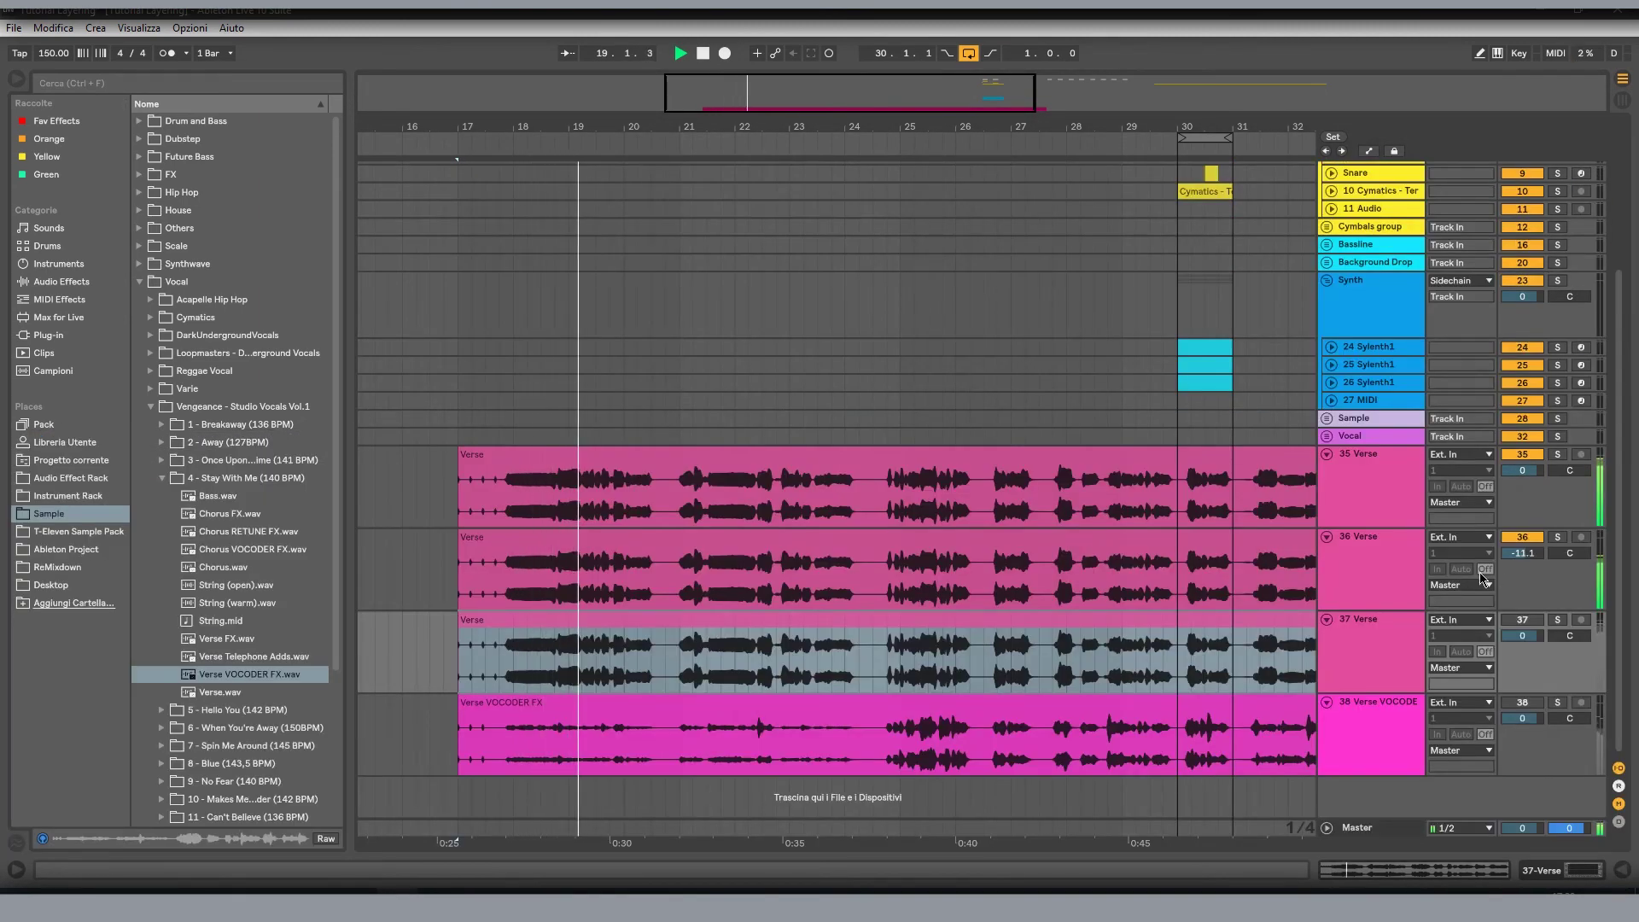
drag(1522, 636, 1568, 625)
drag(1564, 561, 1565, 589)
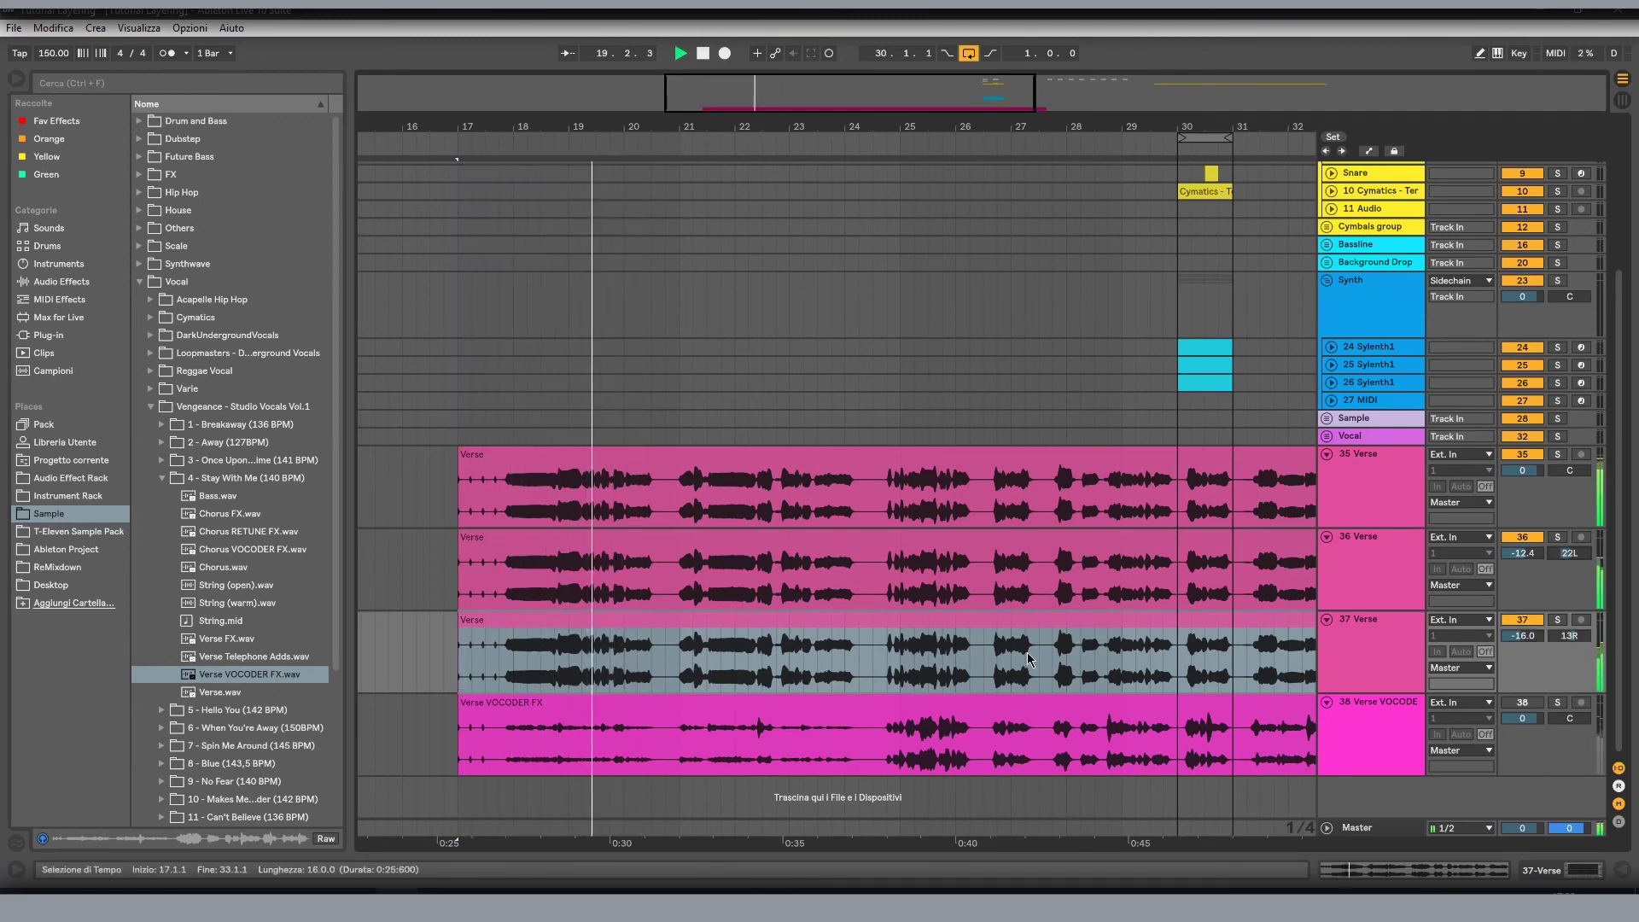
- Change the warp mode of the 36 Verse and 37 Verse clips to Complex Pro
double_click(541, 545)
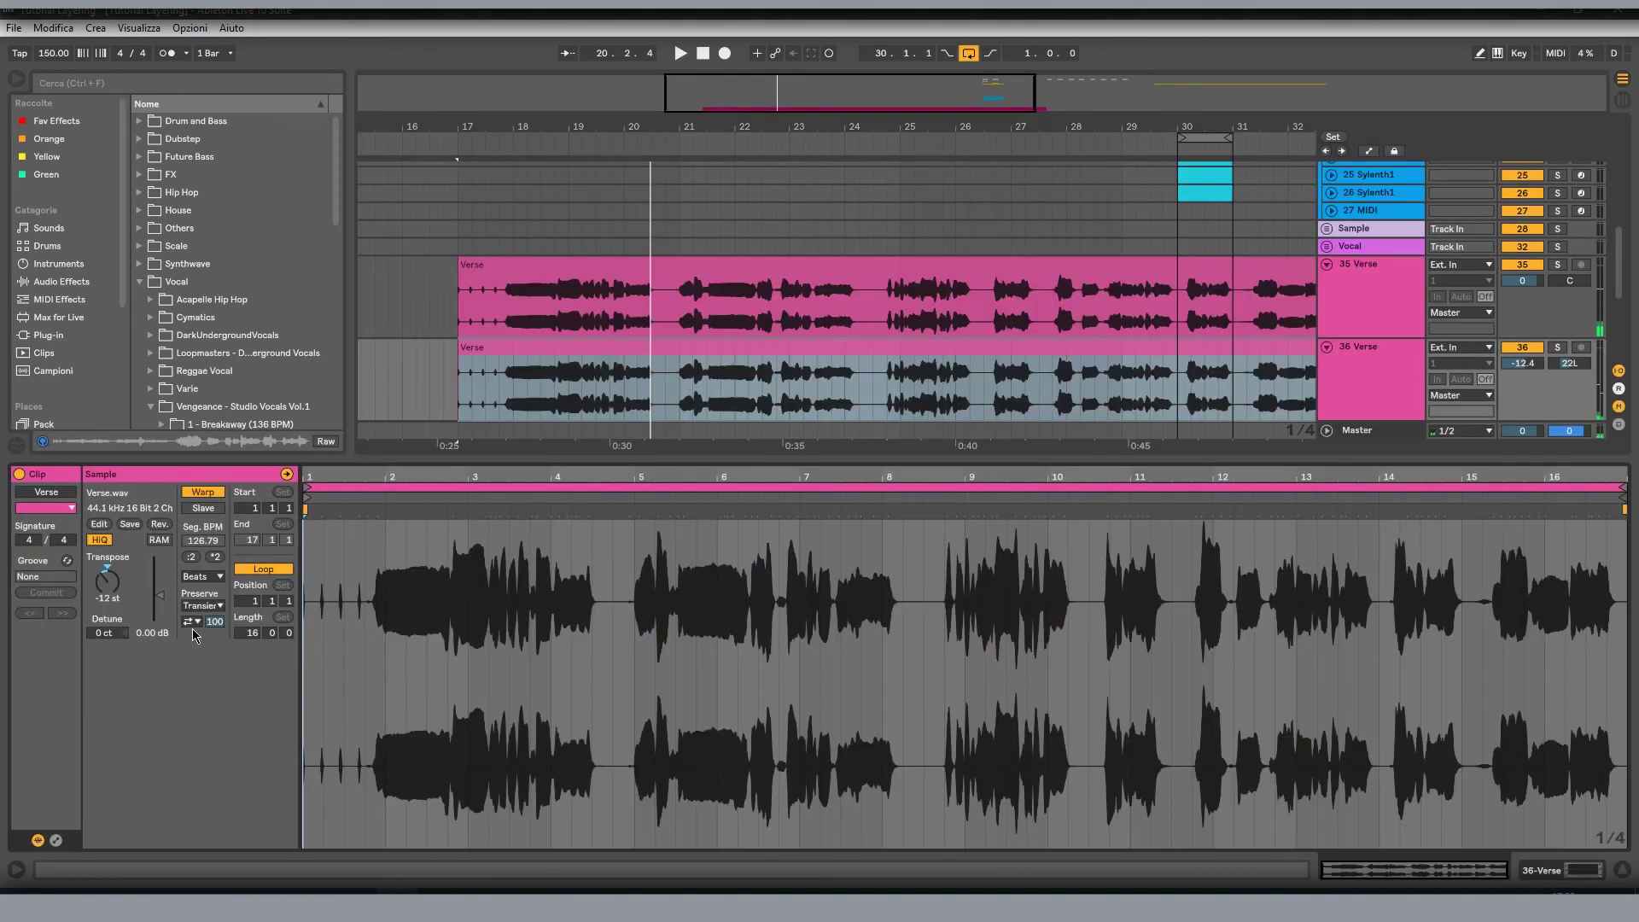
click(202, 576)
click(209, 661)
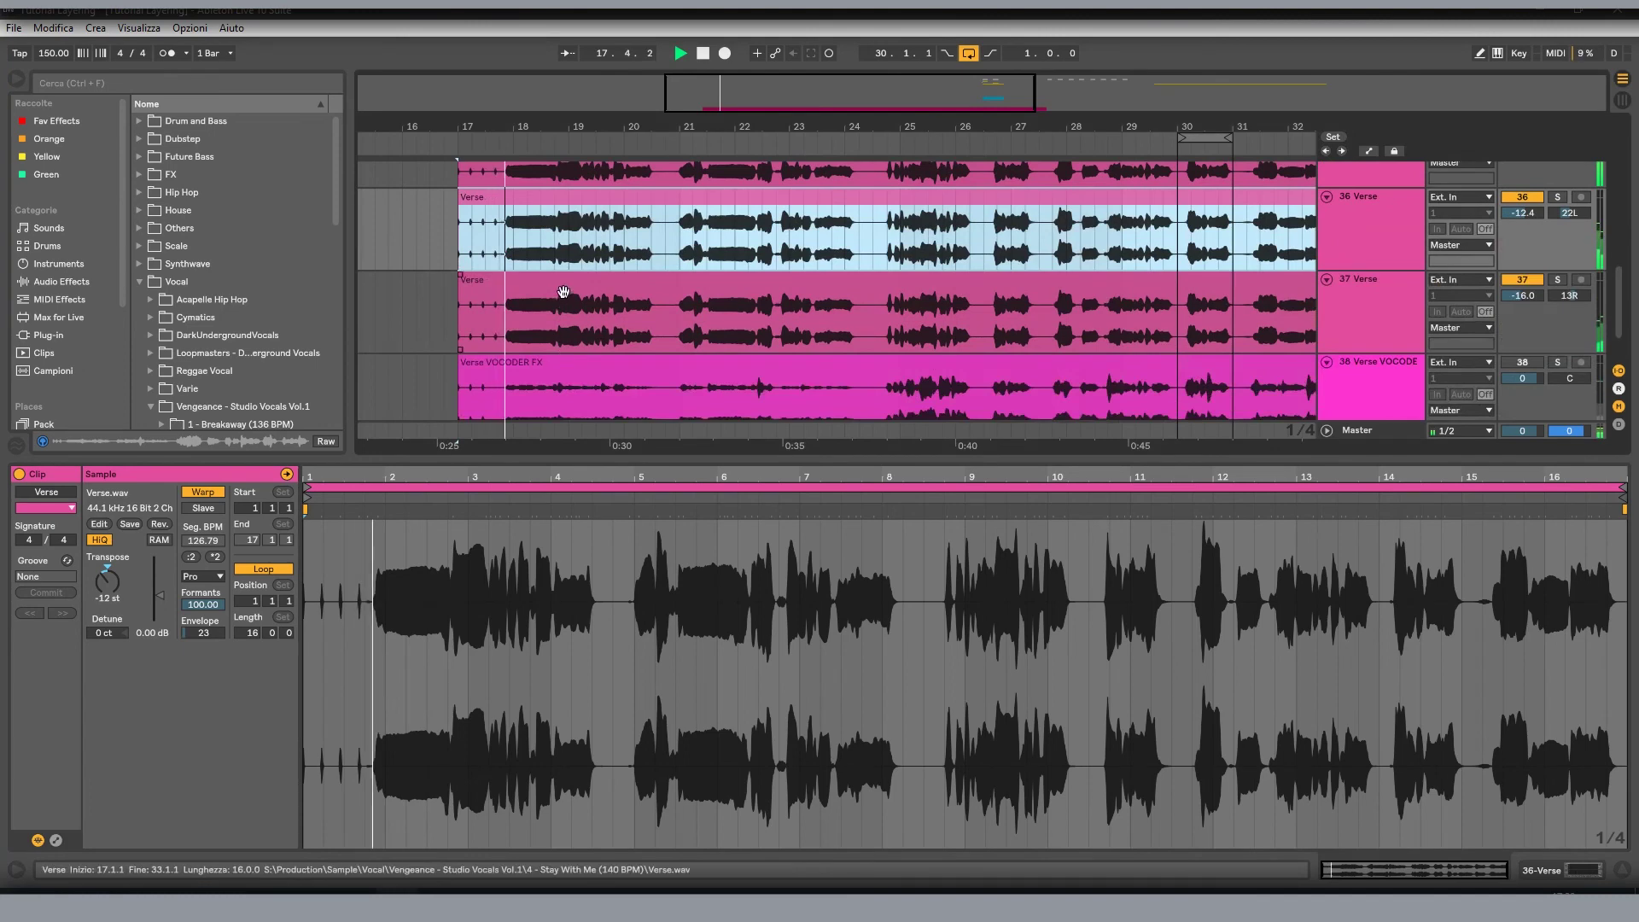
click(202, 576)
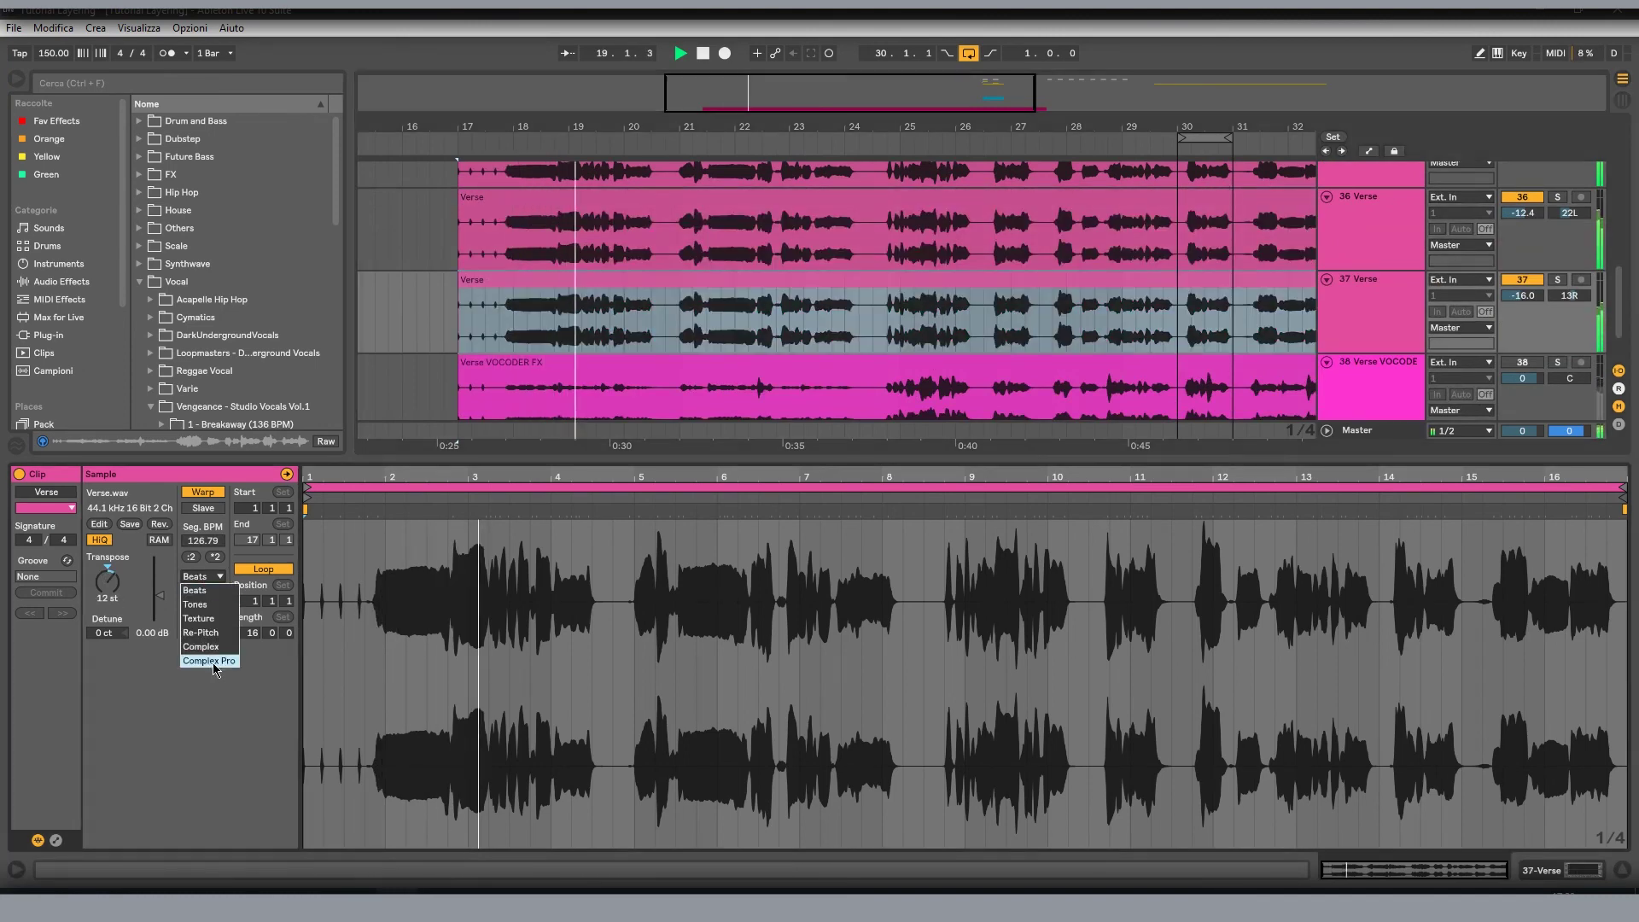
click(209, 664)
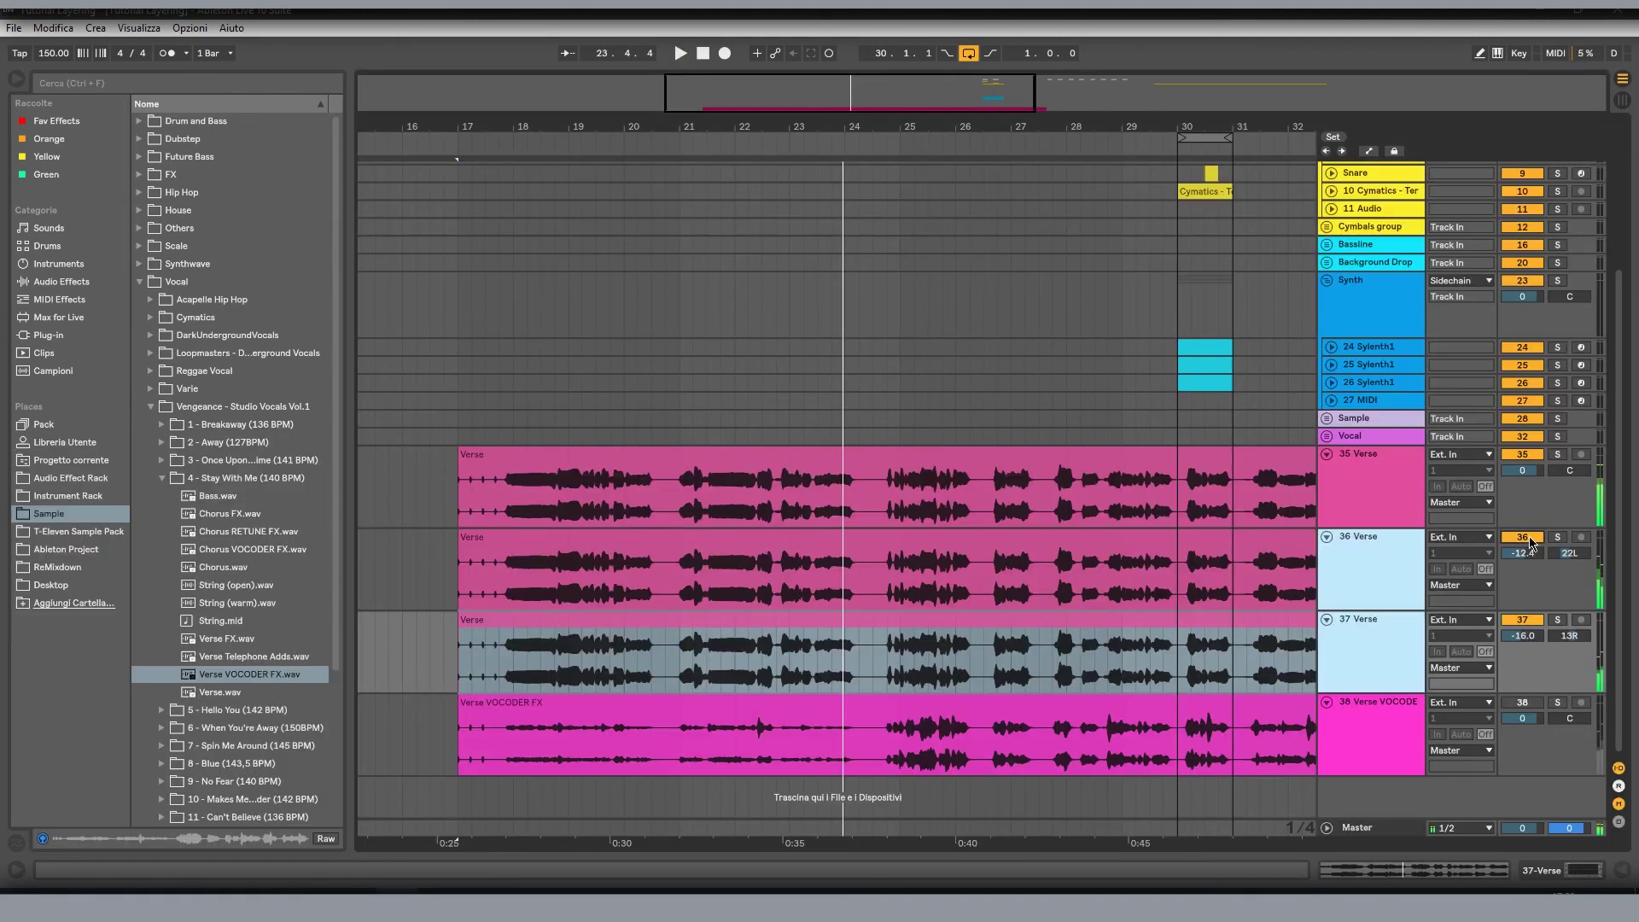
- Compare the lead vocal with and without 36 and 37 Verse, and set their volumes to -9.1 and -12.7
click(513, 512)
key(space)
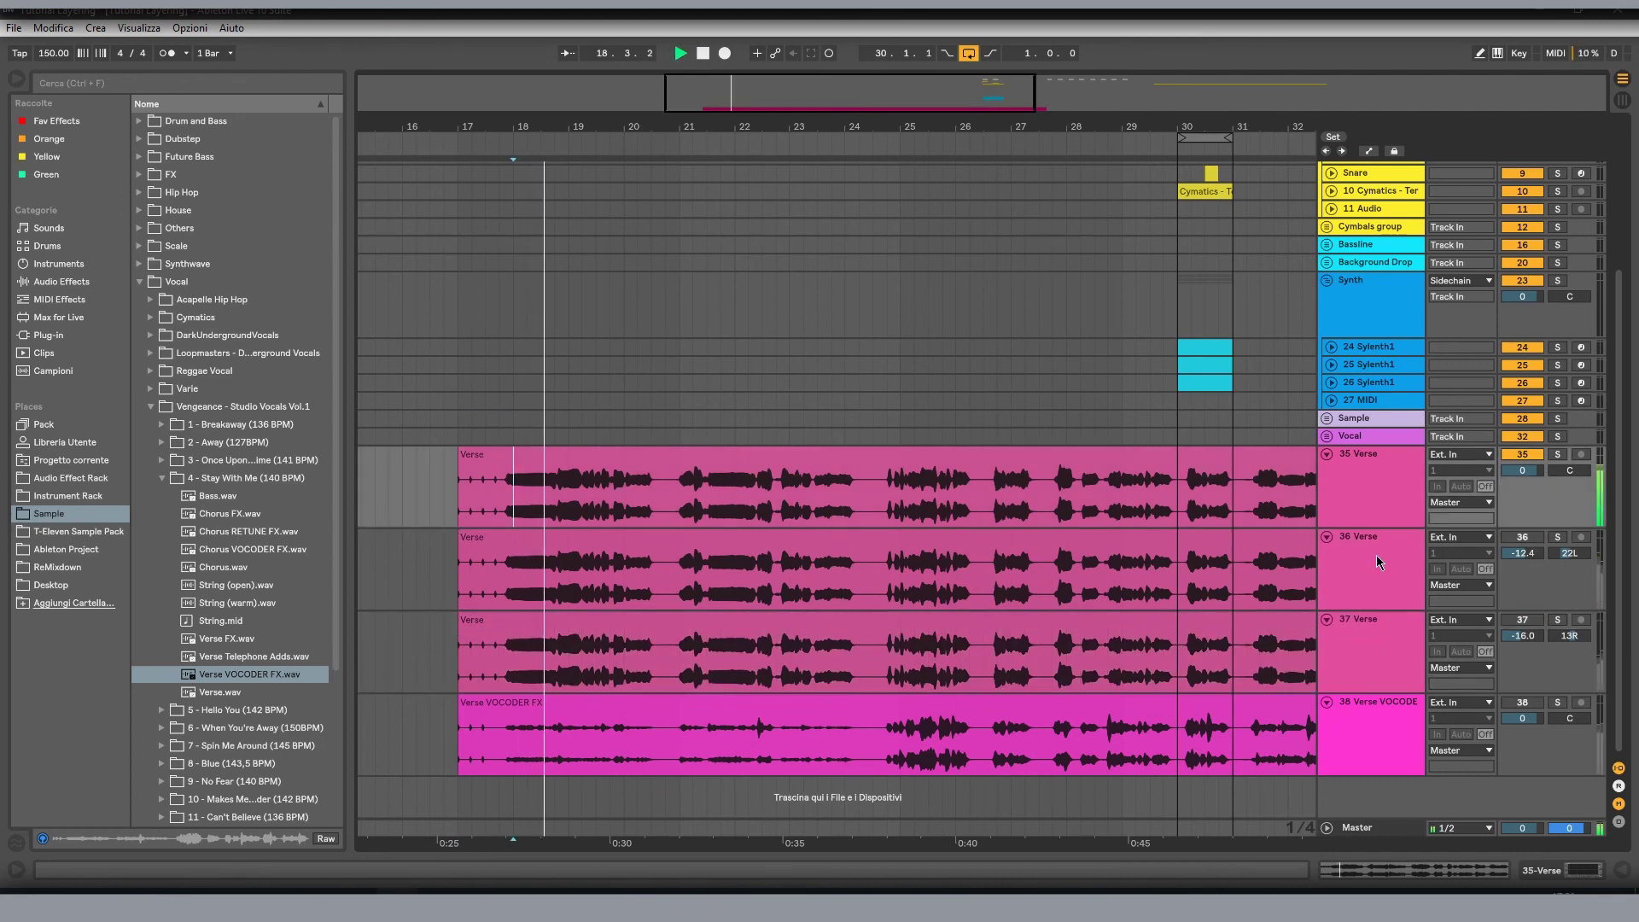
shift+click(1368, 646)
click(1521, 620)
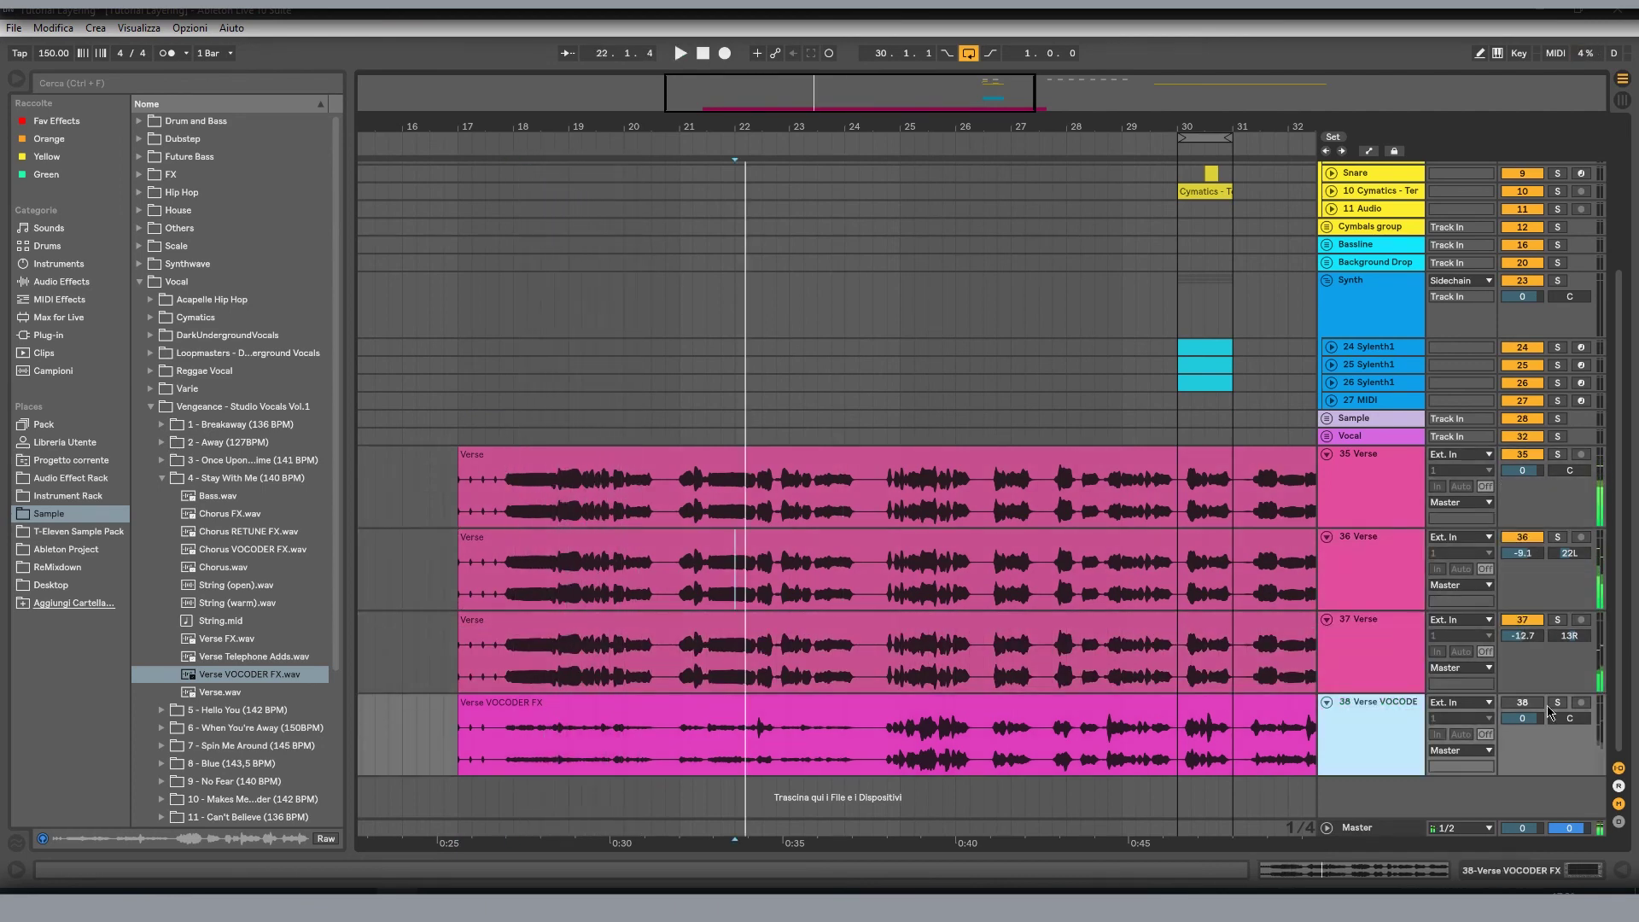
- Audition the 38 Verse VOCODER FX track in solo, and activate it in the mix with the three Verse tracks
click(1555, 702)
click(498, 749)
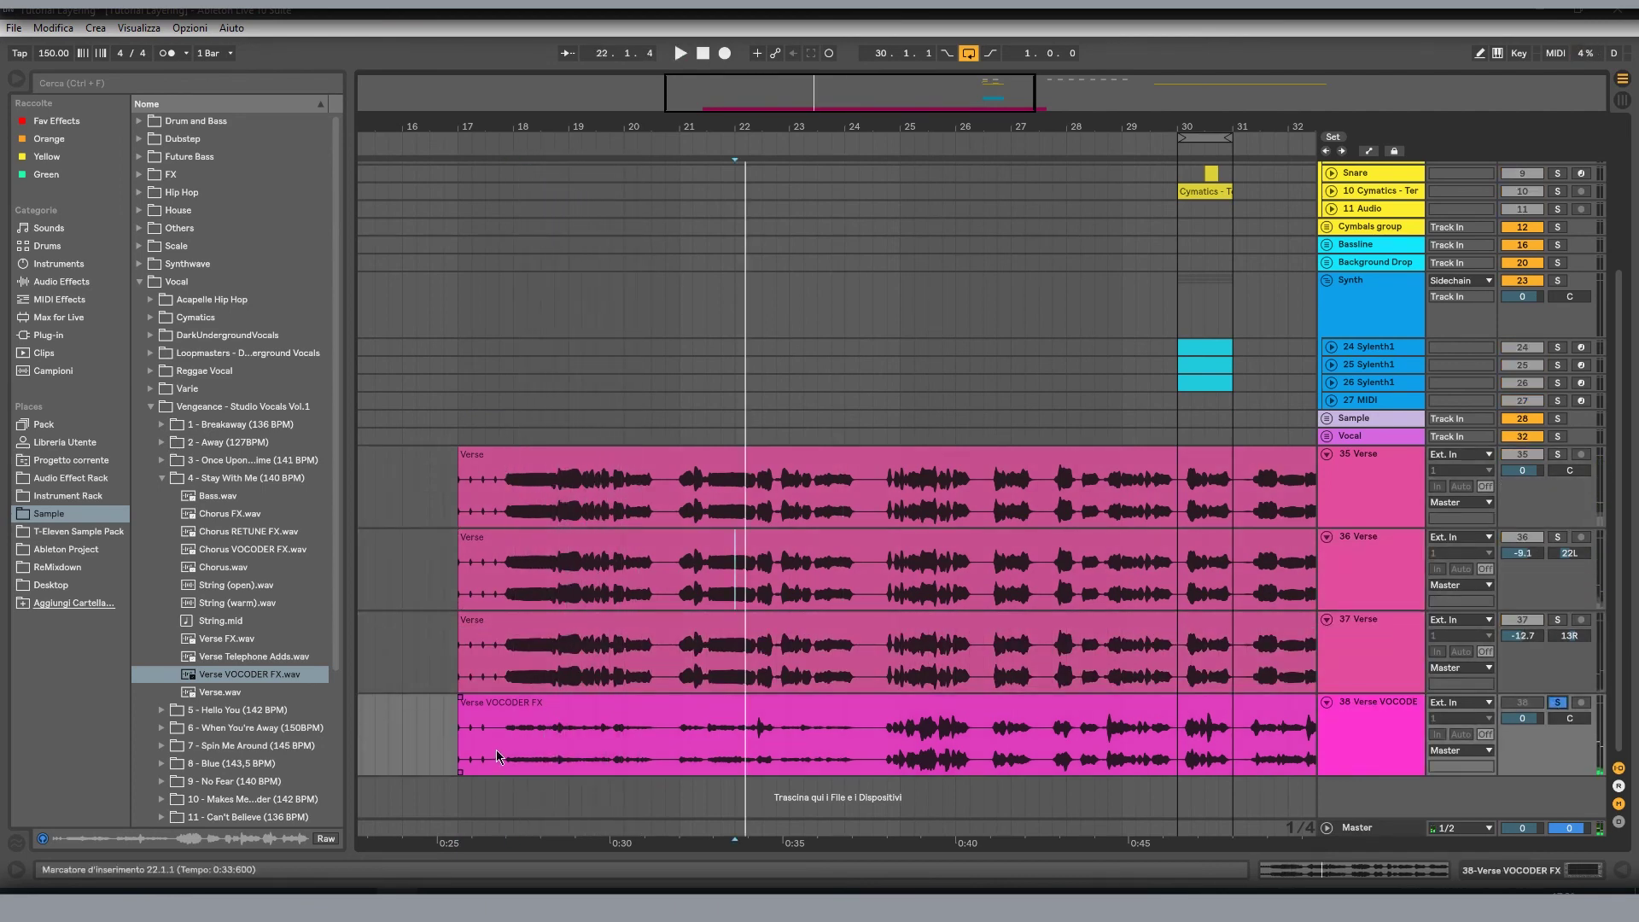
key(space)
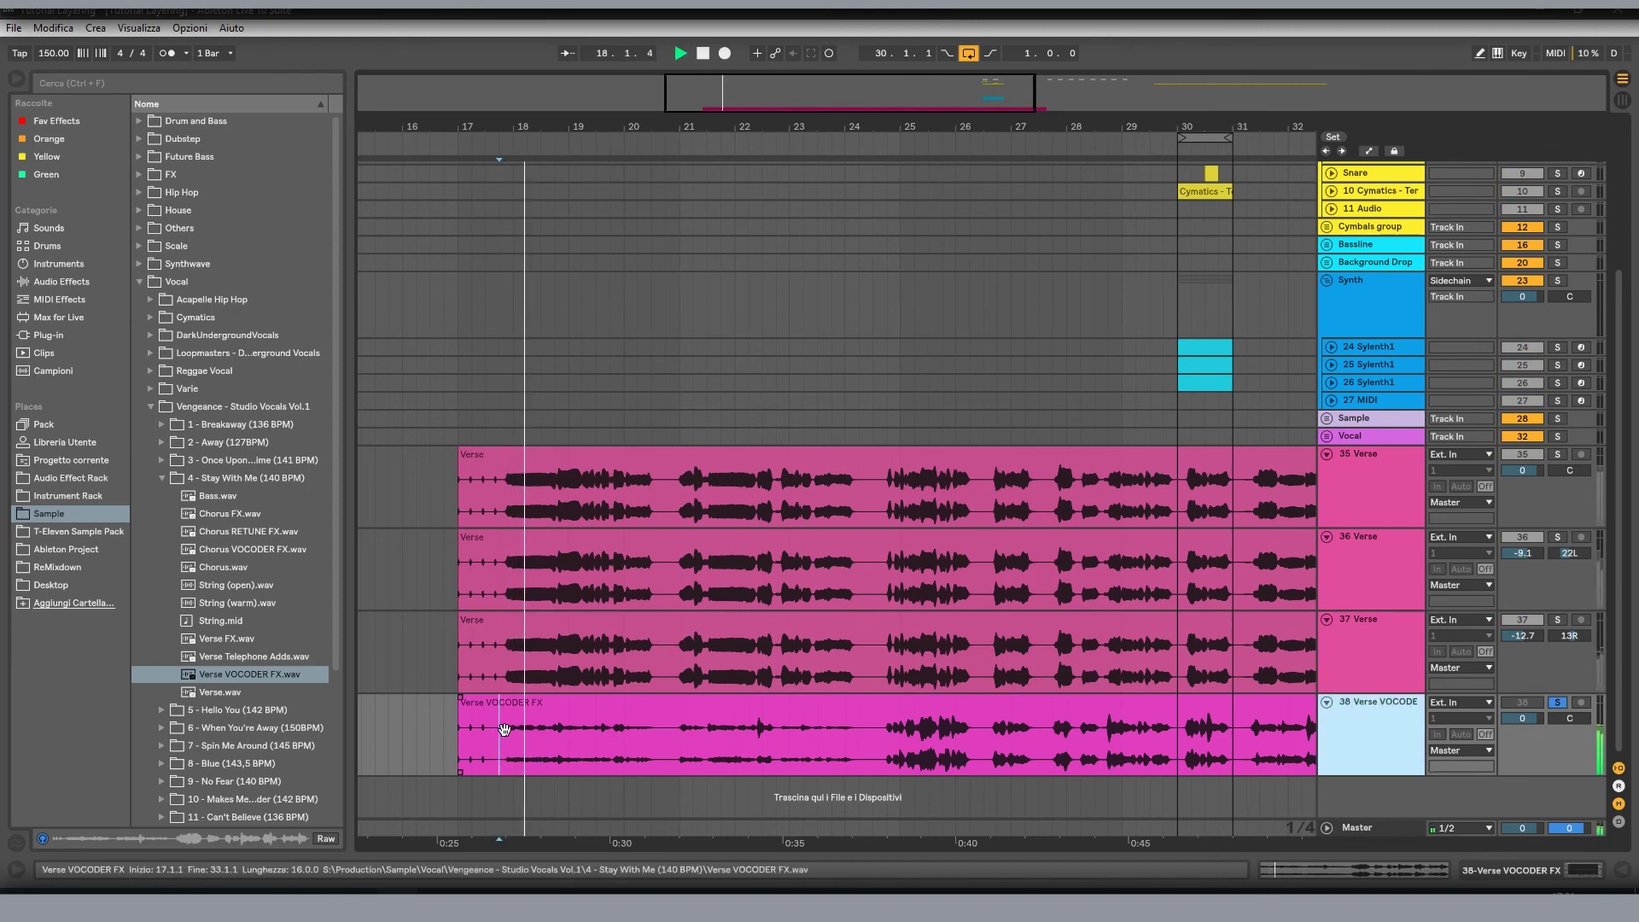
key(space)
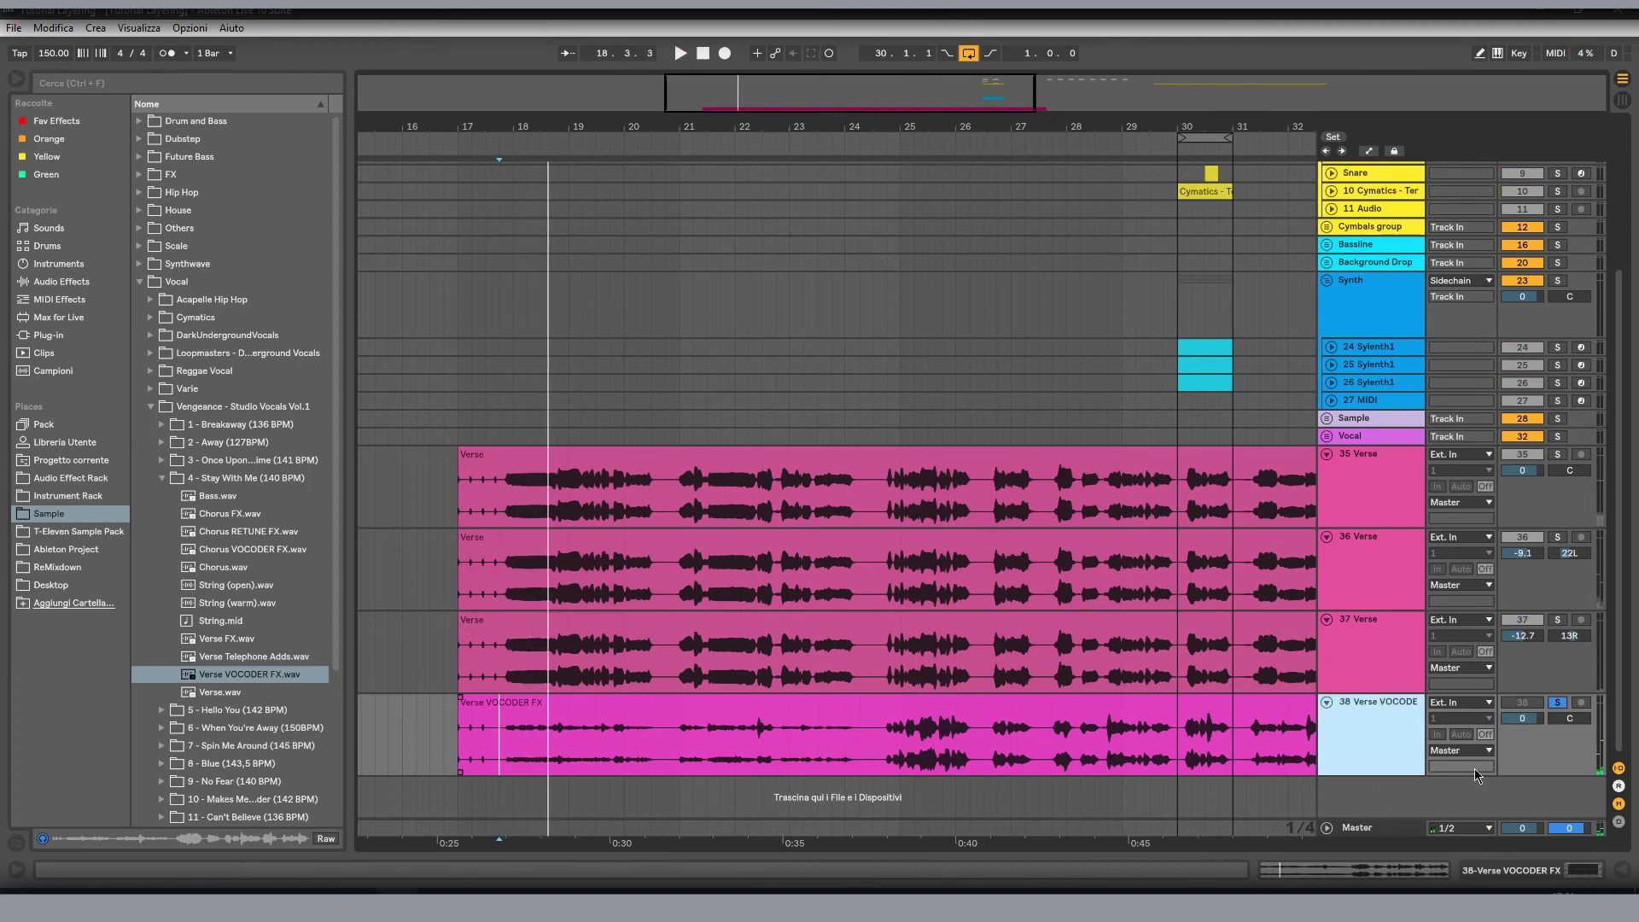
click(1559, 703)
key(space)
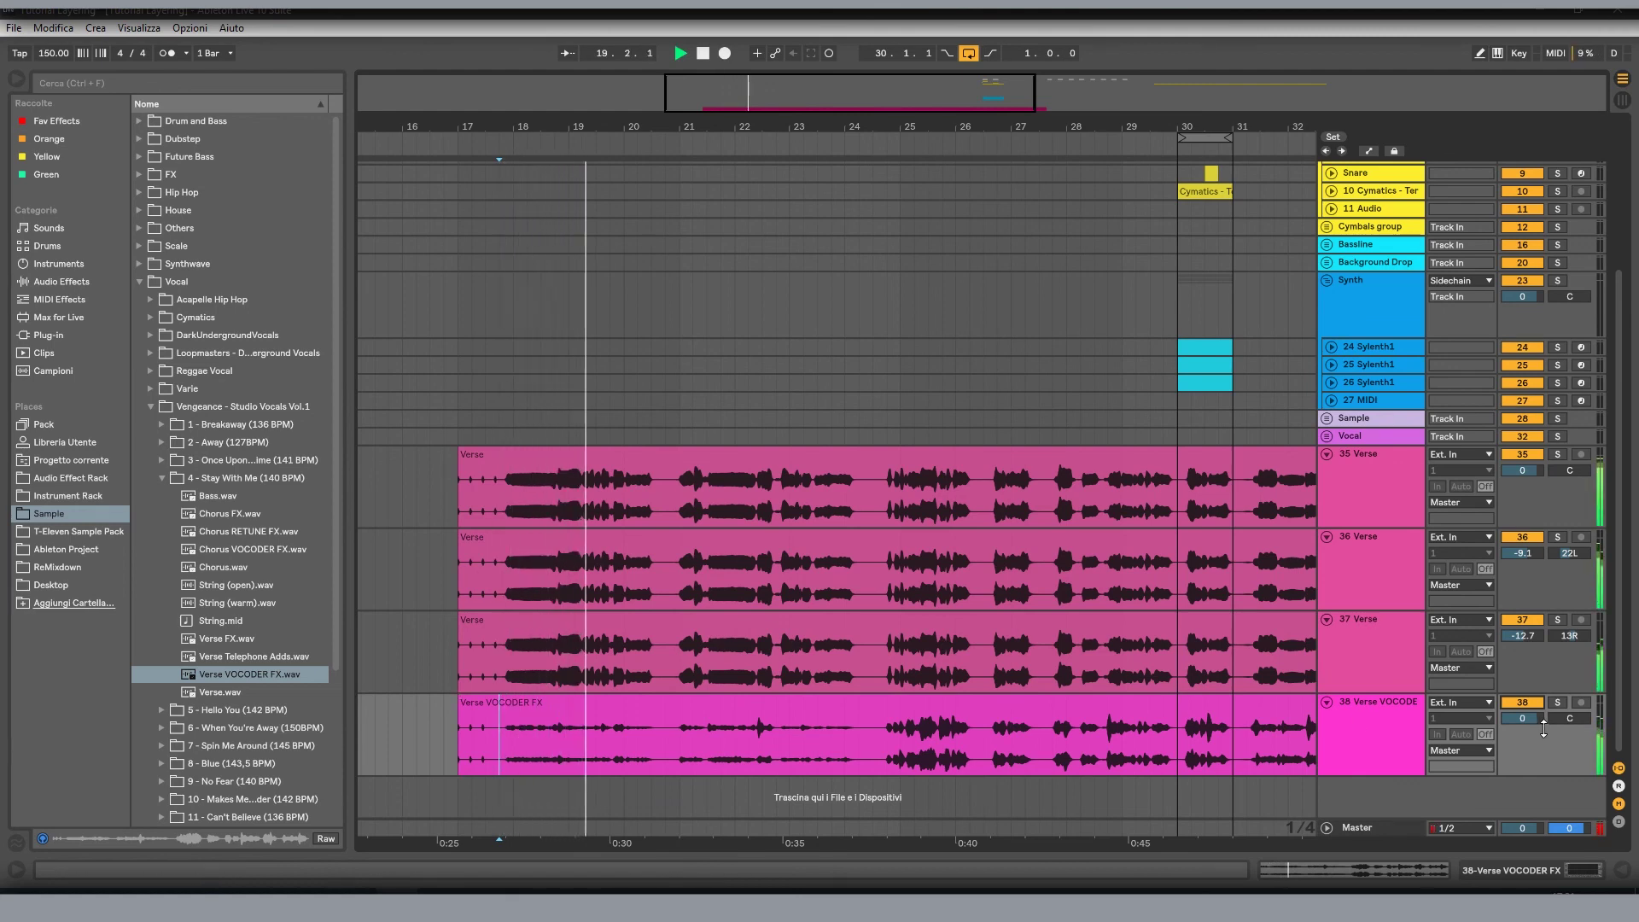
- Stop playback and fold the vocal tracks 35 to 38
click(1359, 717)
double_click(1357, 715)
double_click(1351, 664)
double_click(1359, 573)
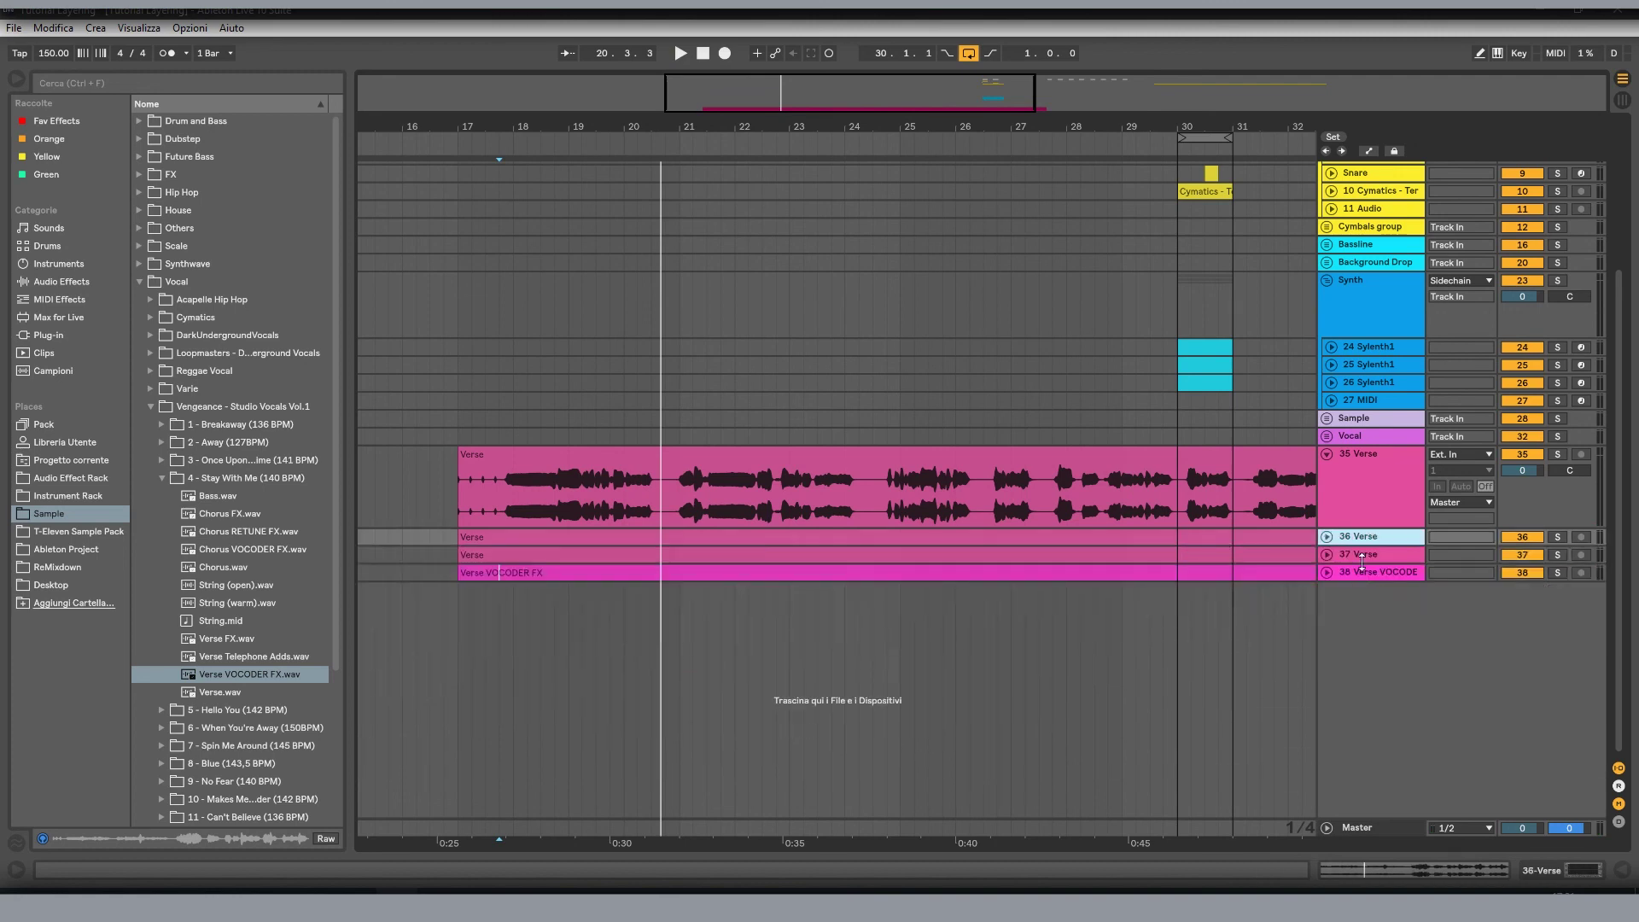
double_click(1360, 476)
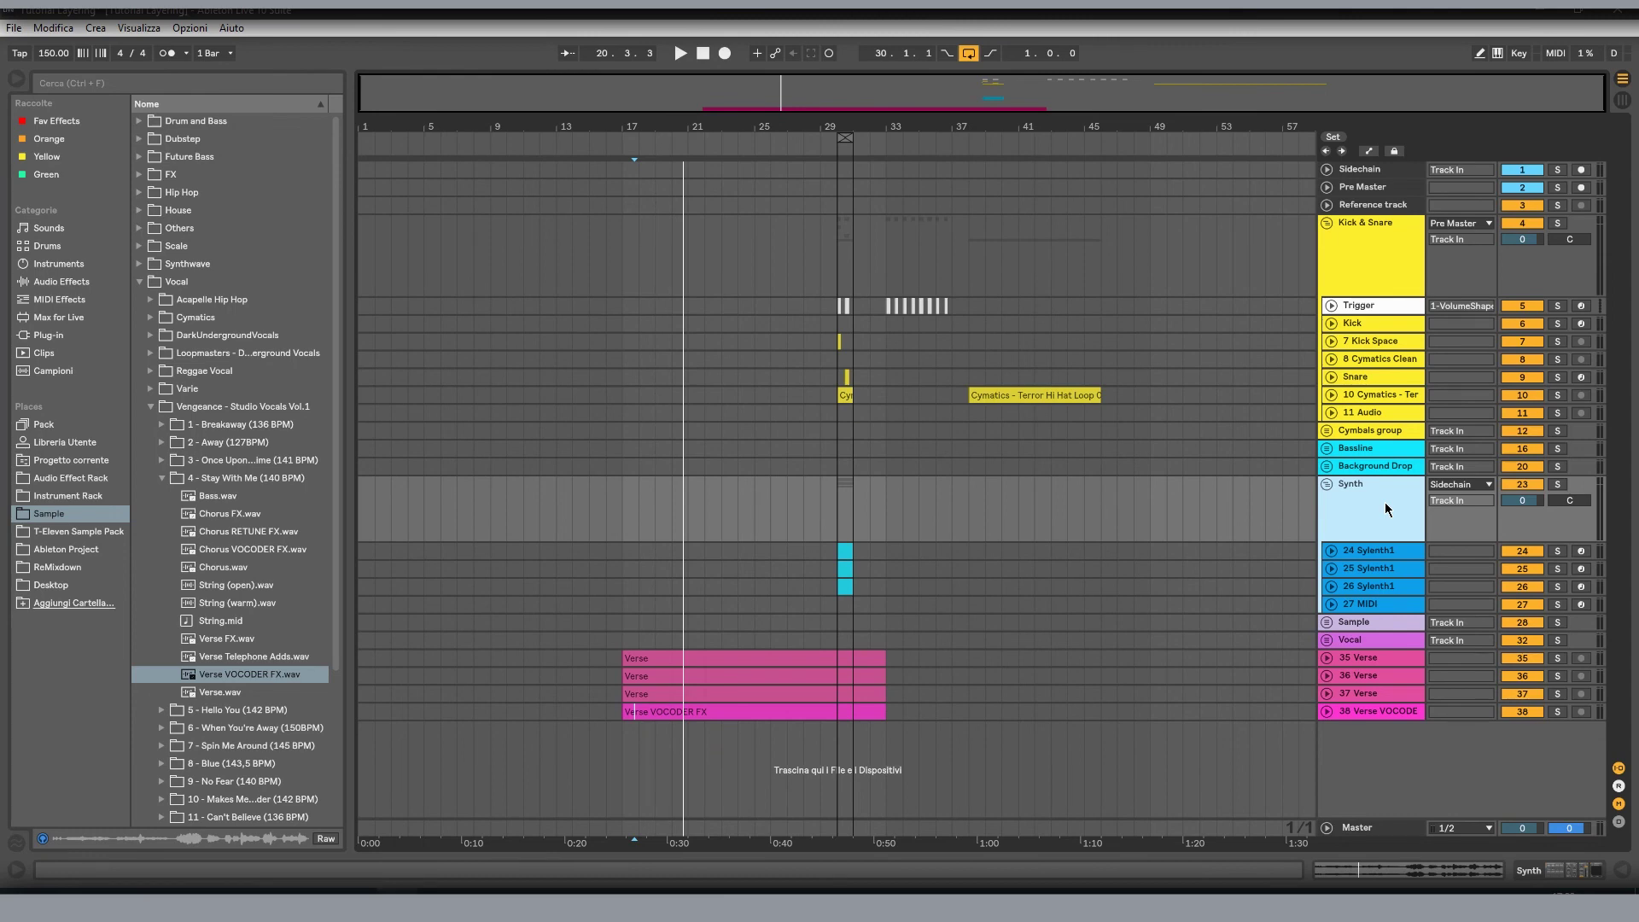
- Focus the arrangement on bar 30 and select the 7 Kick Space track
key(plus)
key(plus)
click(1349, 340)
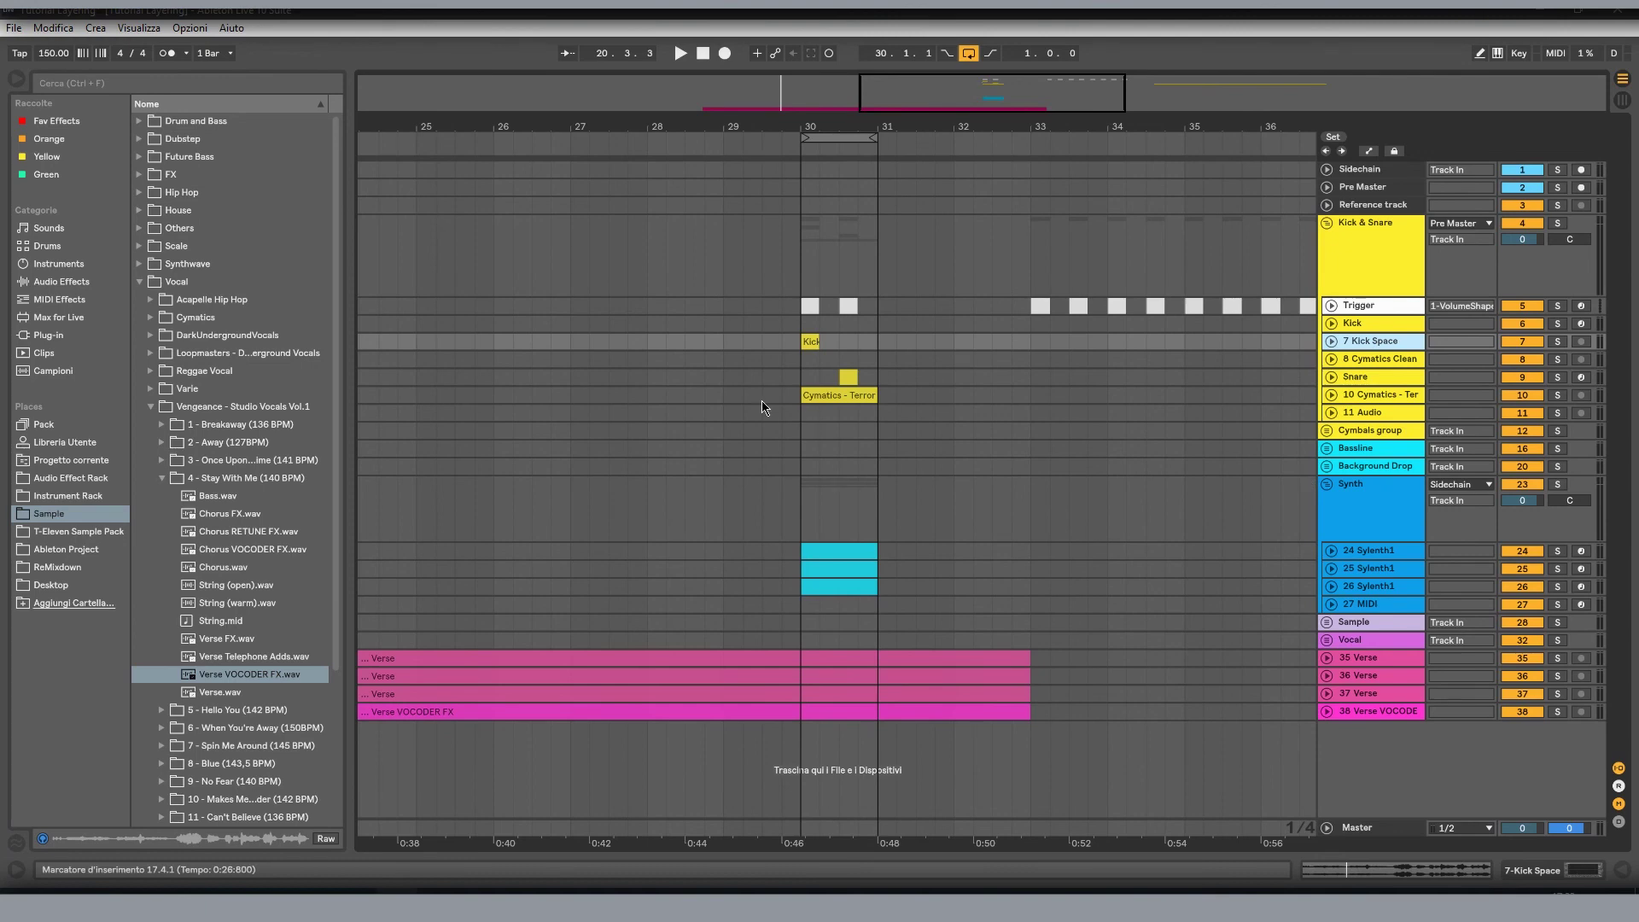
- Group the Kick Space sampler device on the Kick track into an Instrument Rack
double_click(1355, 326)
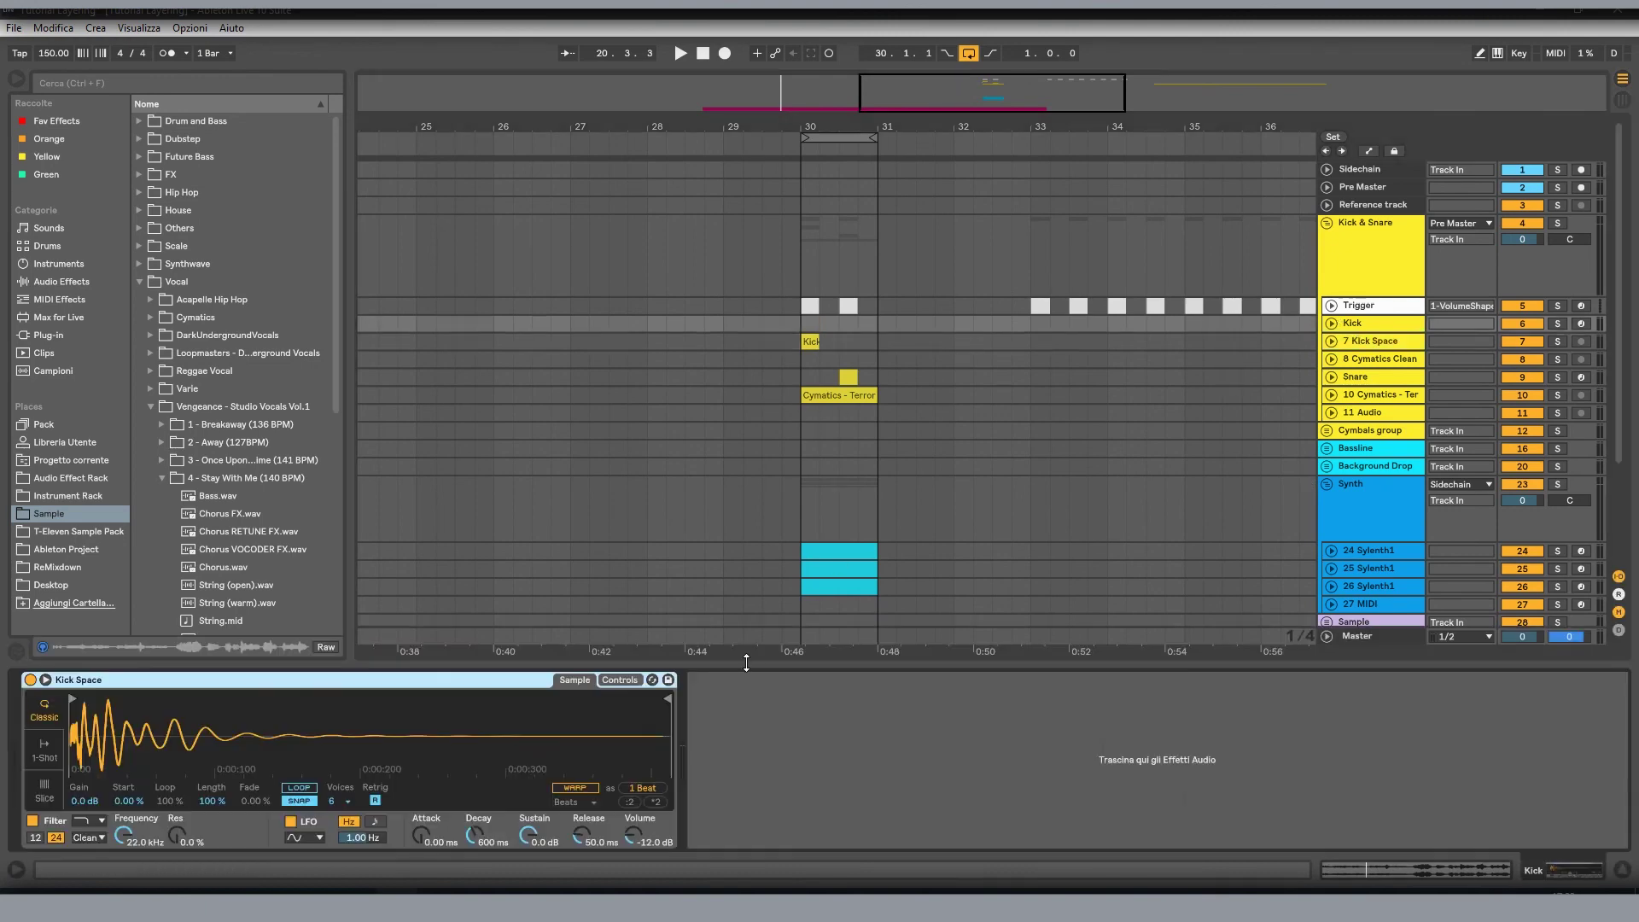
click(501, 688)
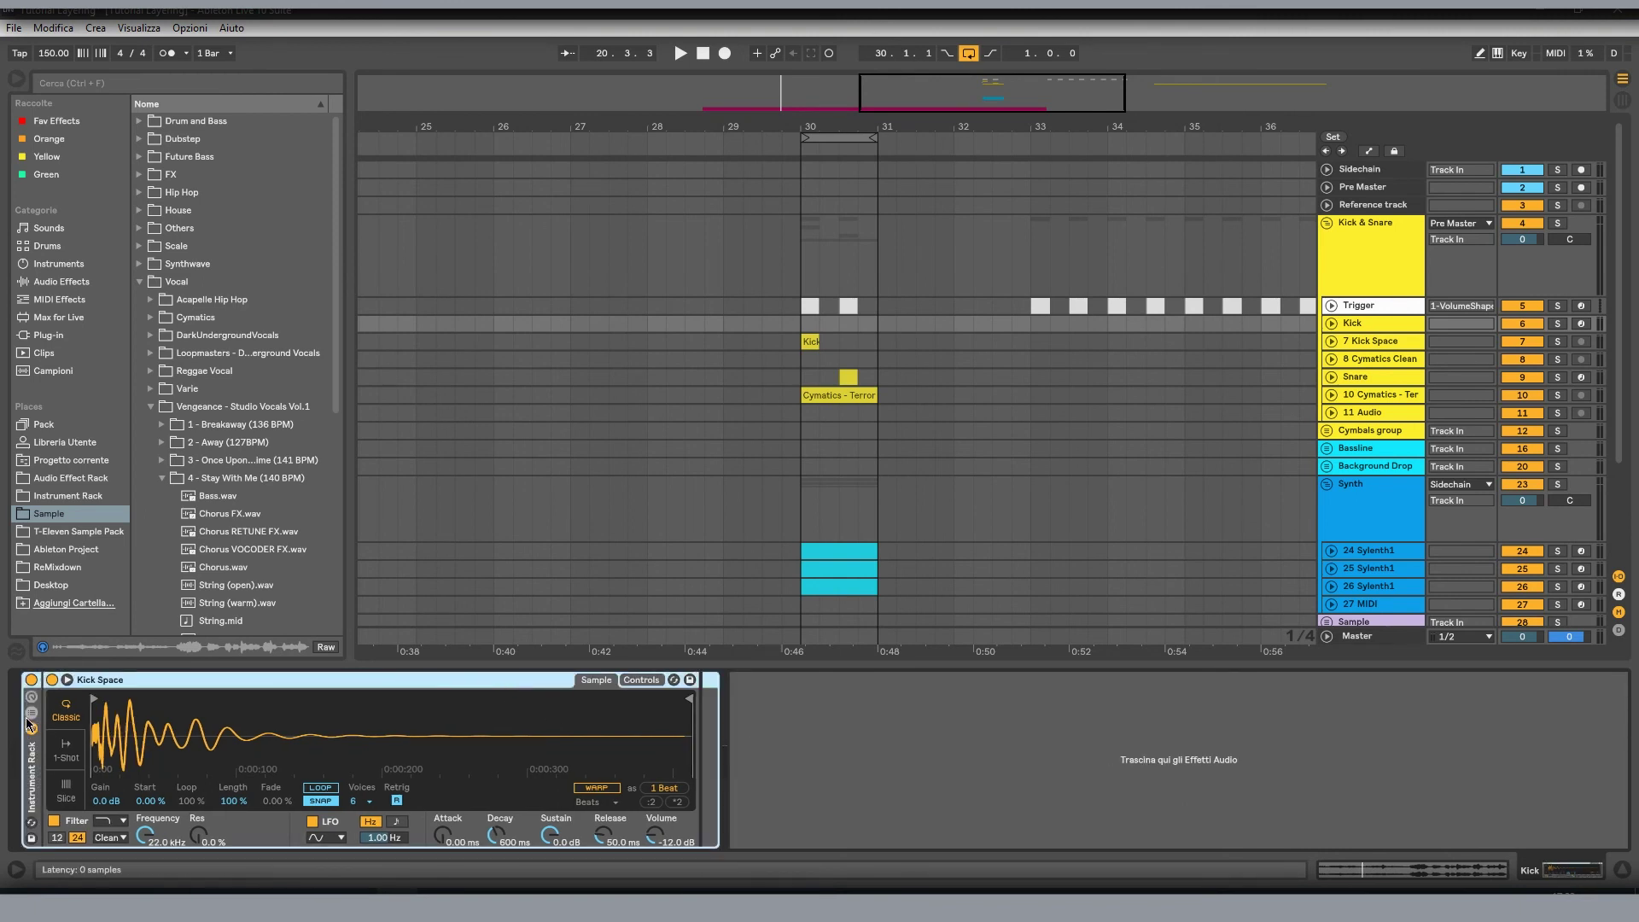
key(ctrl+g)
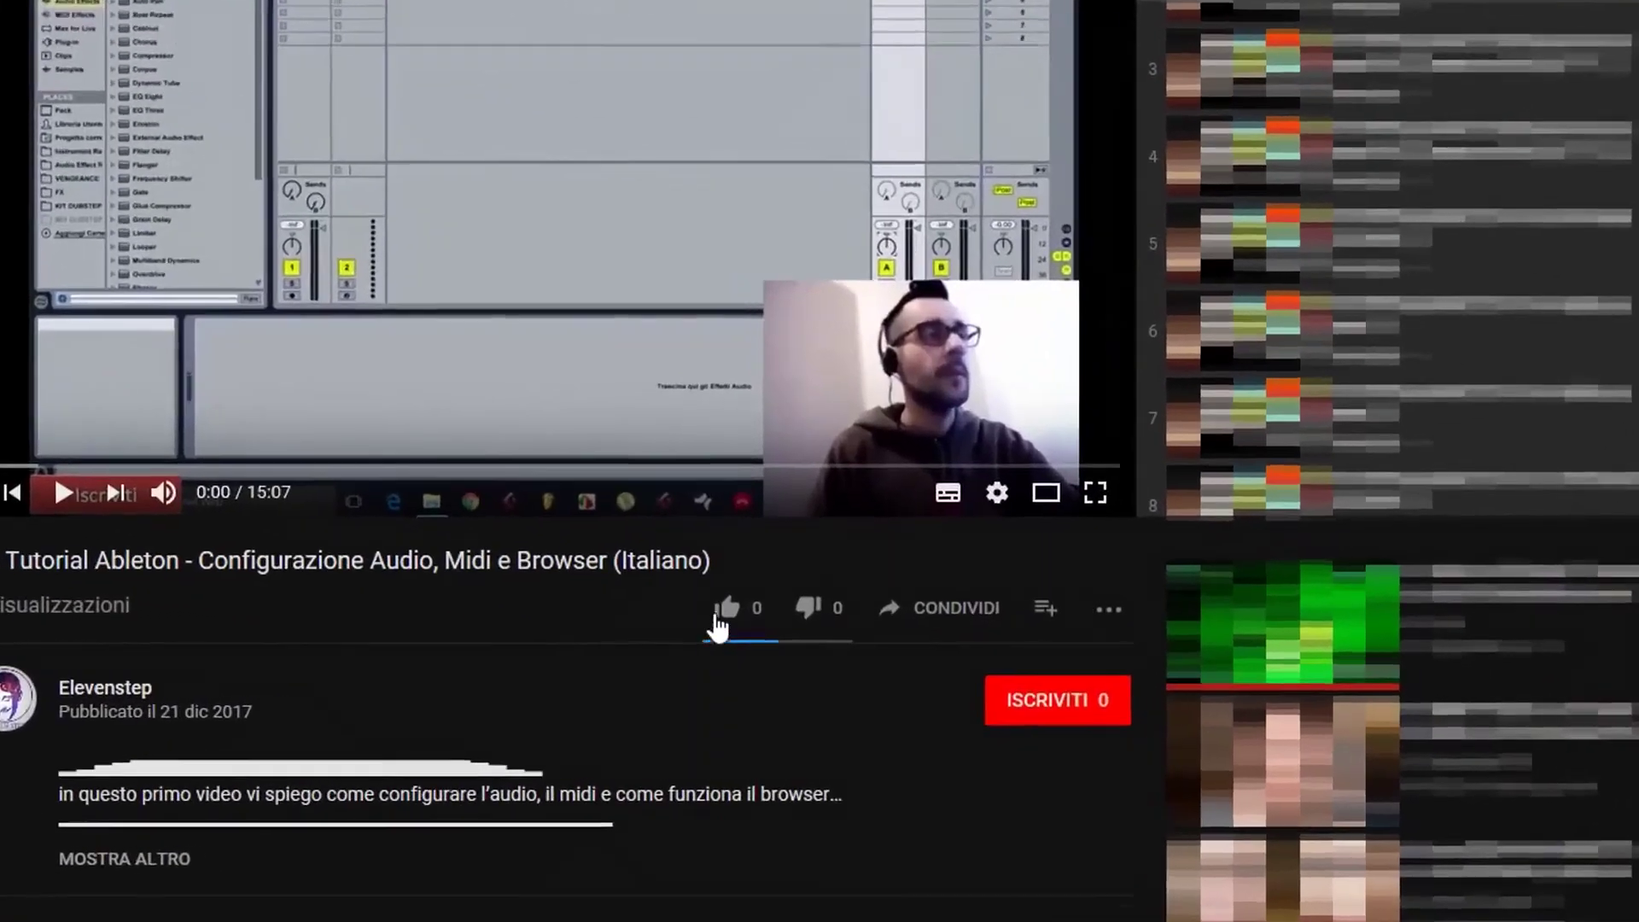
click(721, 611)
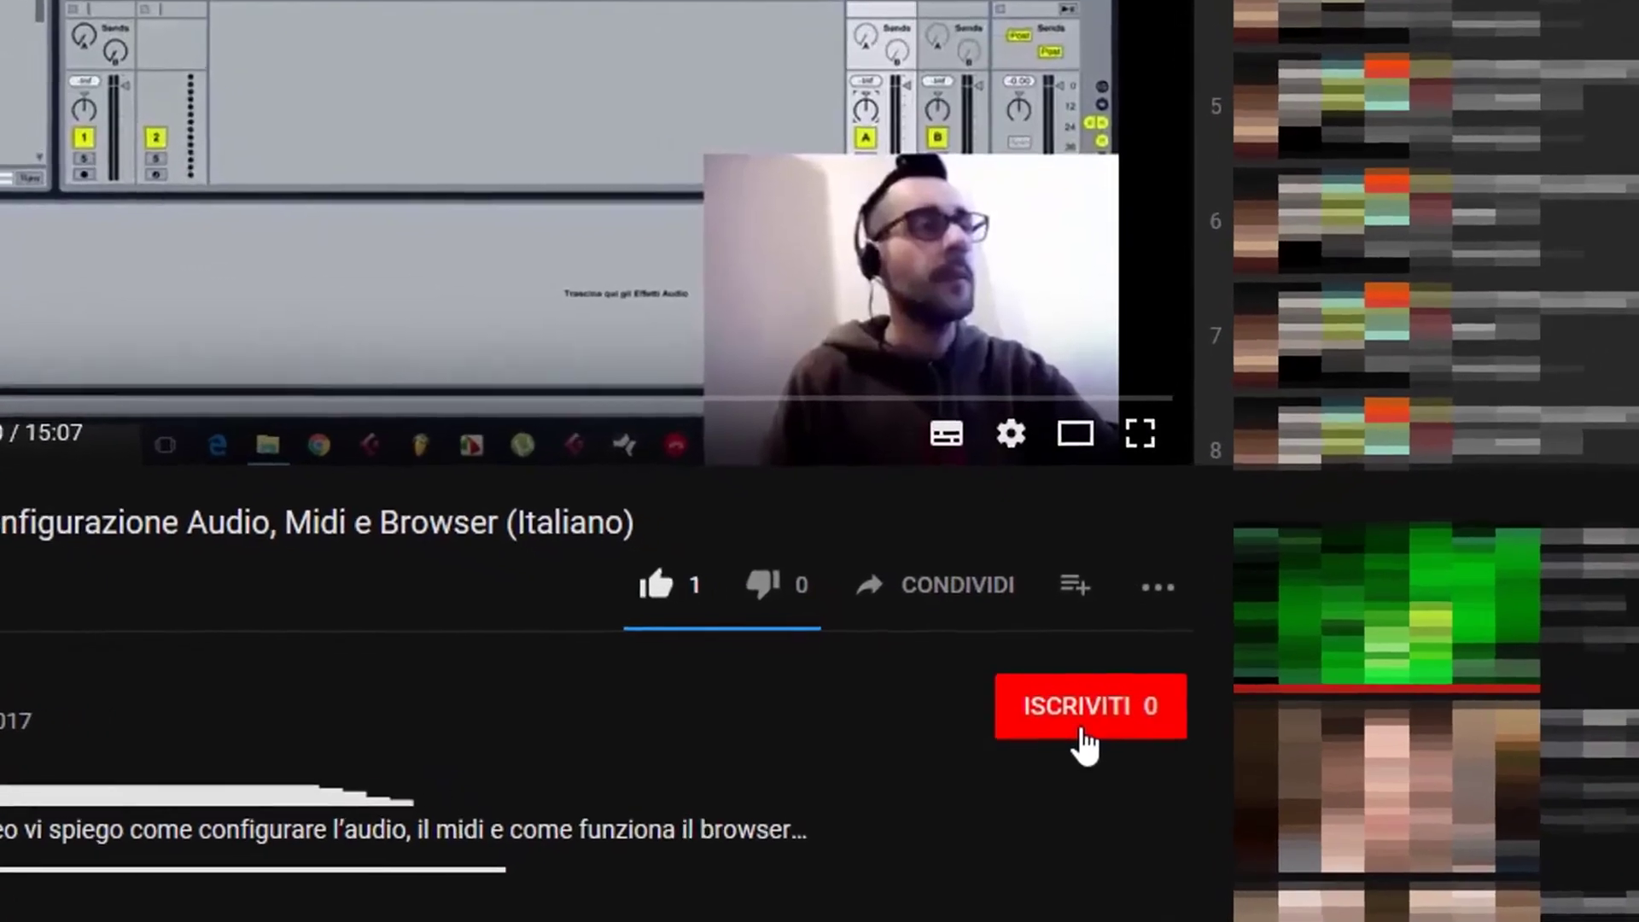
click(1065, 721)
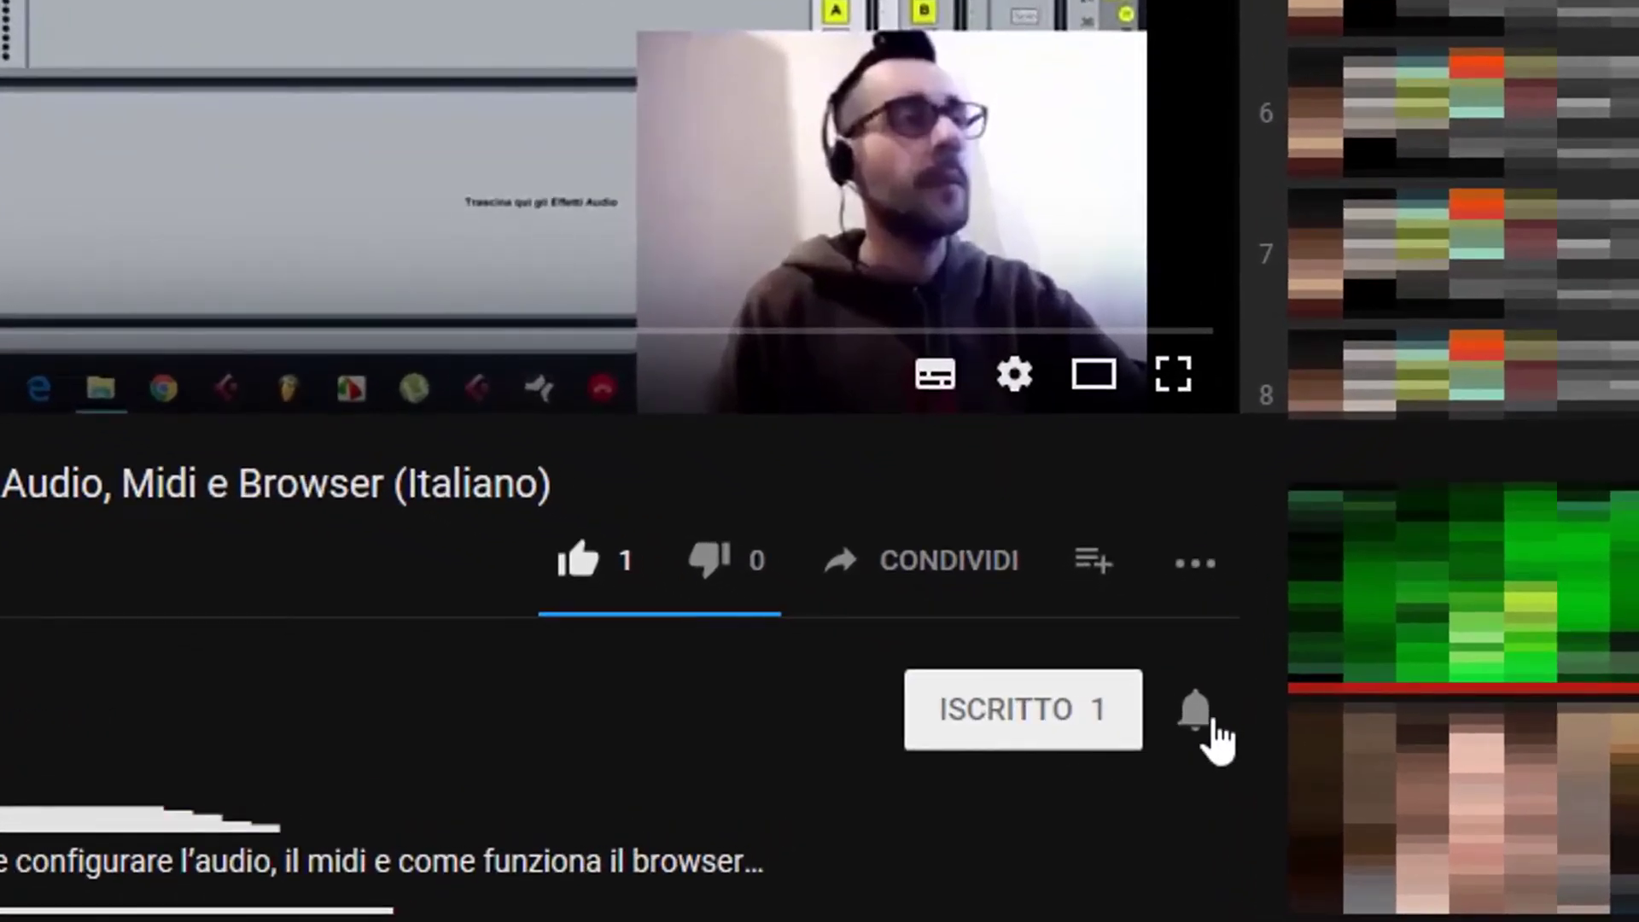
click(1203, 733)
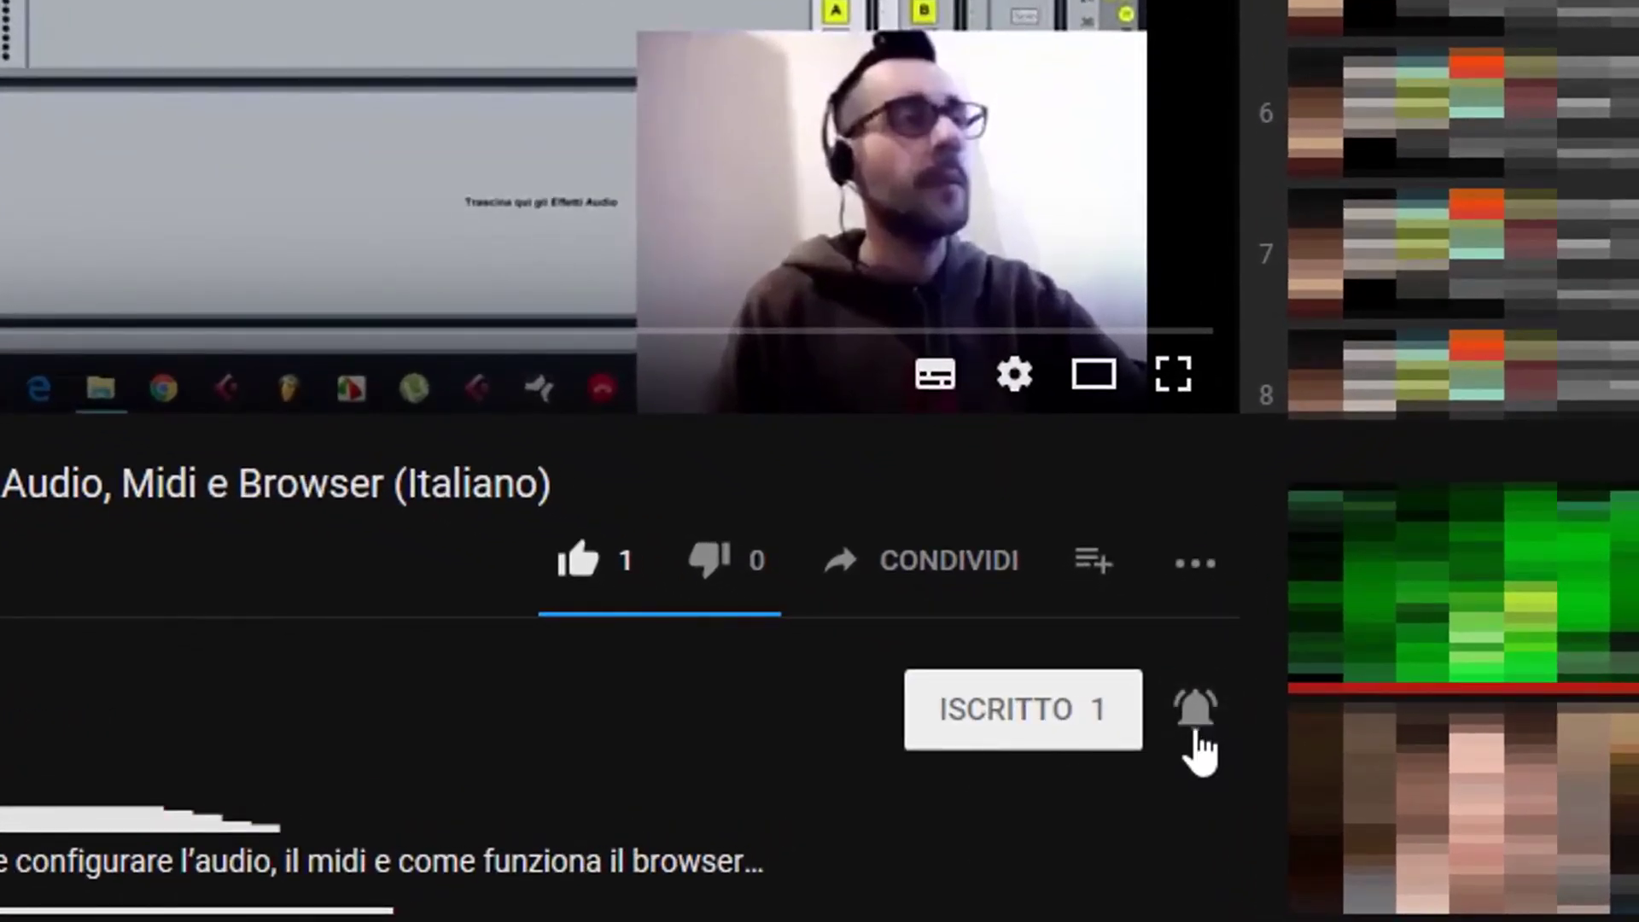